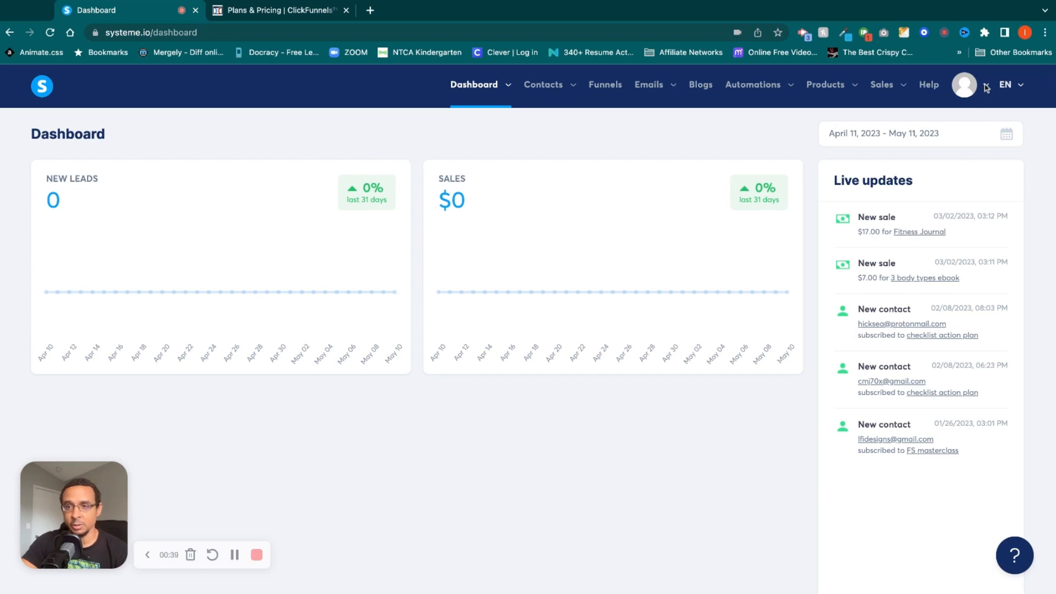
Open the My plan page in the account settings and compare its plan prices with the ClickFunnels pricing page.
left_click(986, 88)
left_click(962, 126)
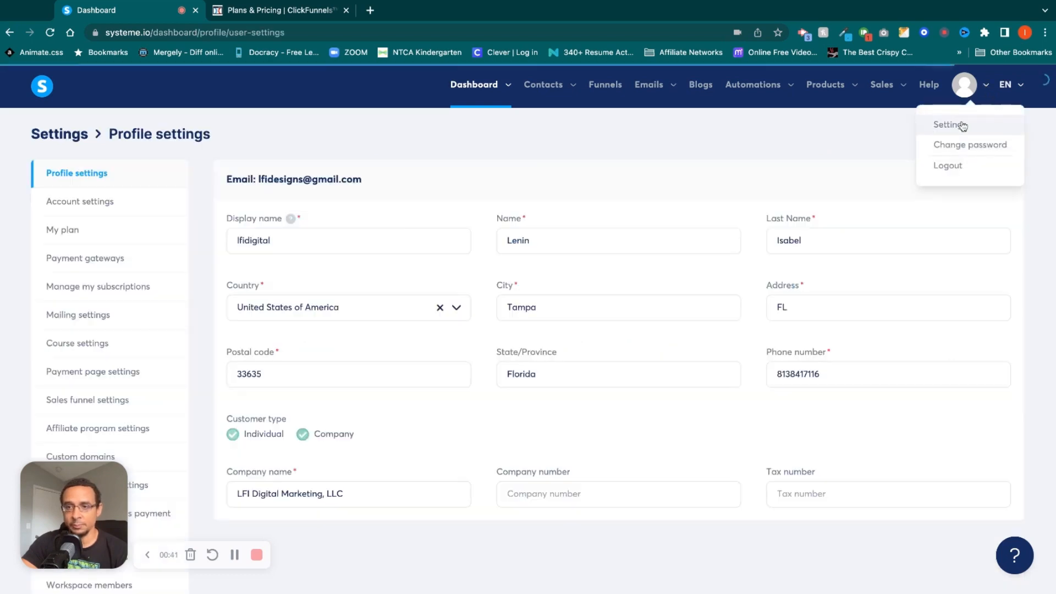
left_click(68, 232)
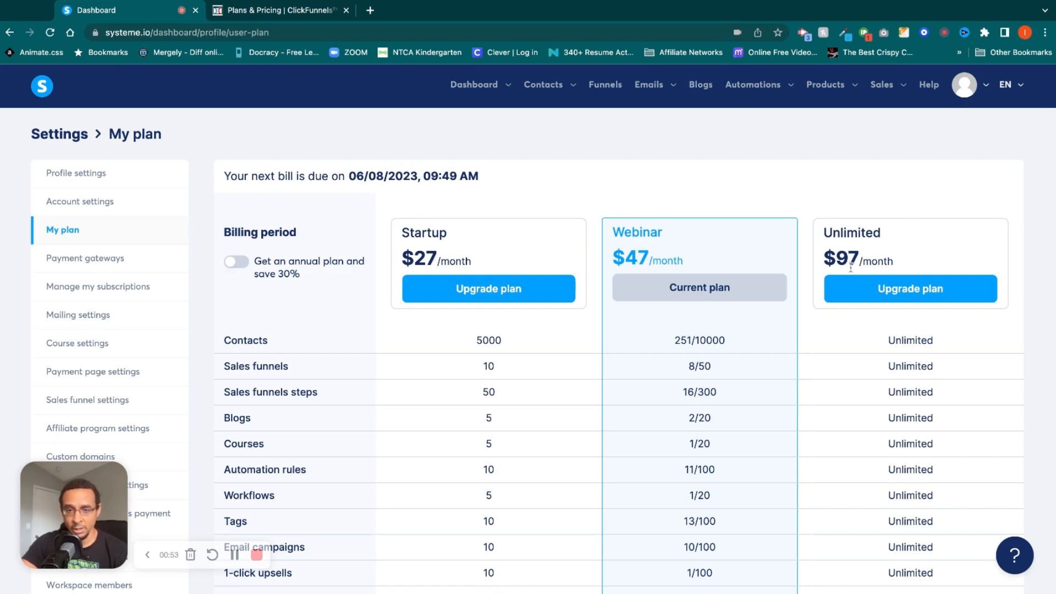
left_click(263, 12)
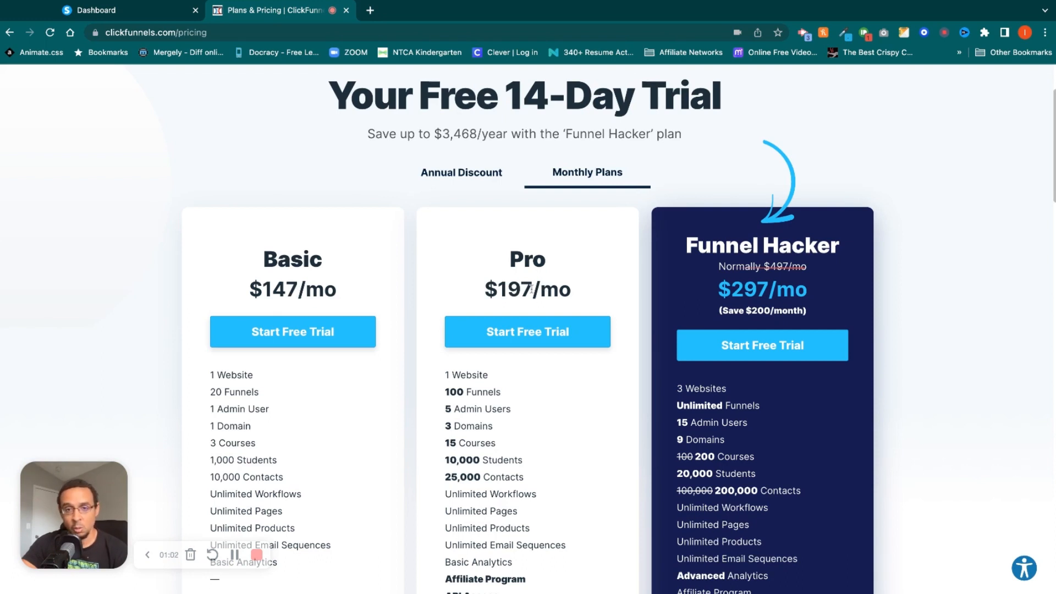
left_click(173, 14)
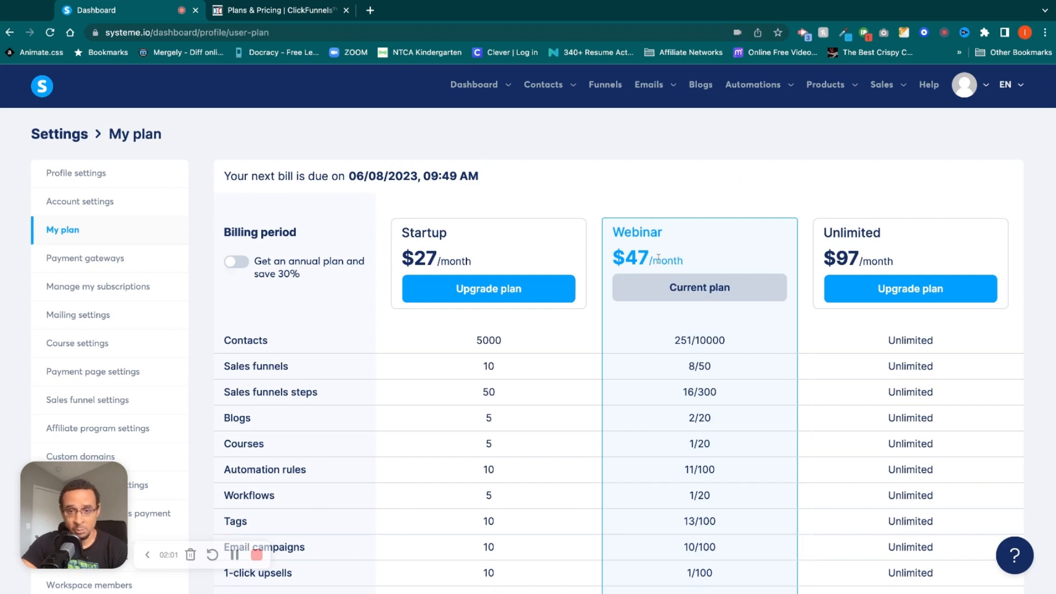
left_click(861, 288)
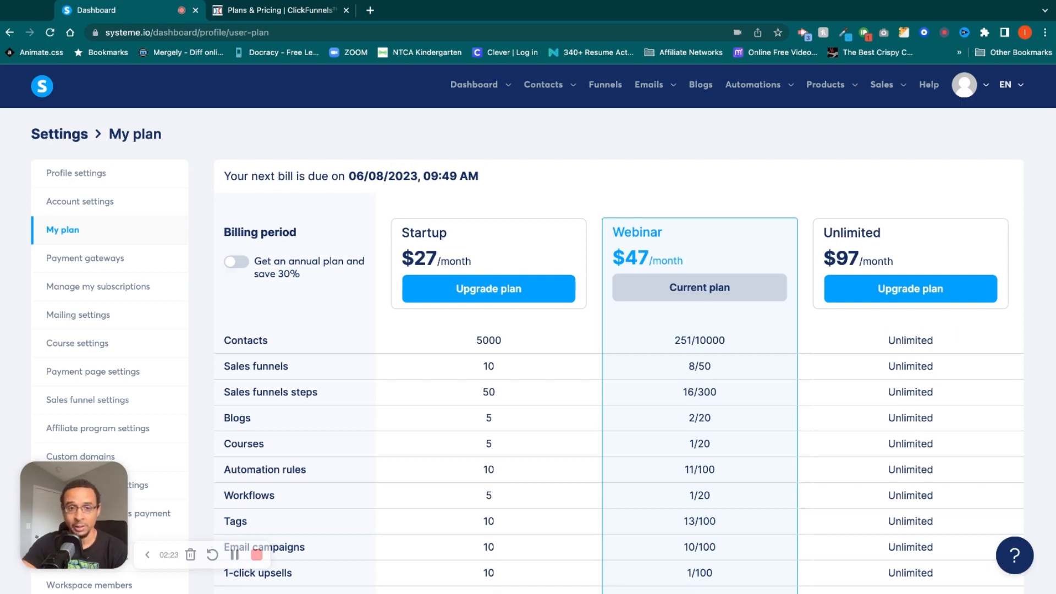
View the main dashboard's leads, sales and live updates, and open the contacts list.
mouse_move(487, 88)
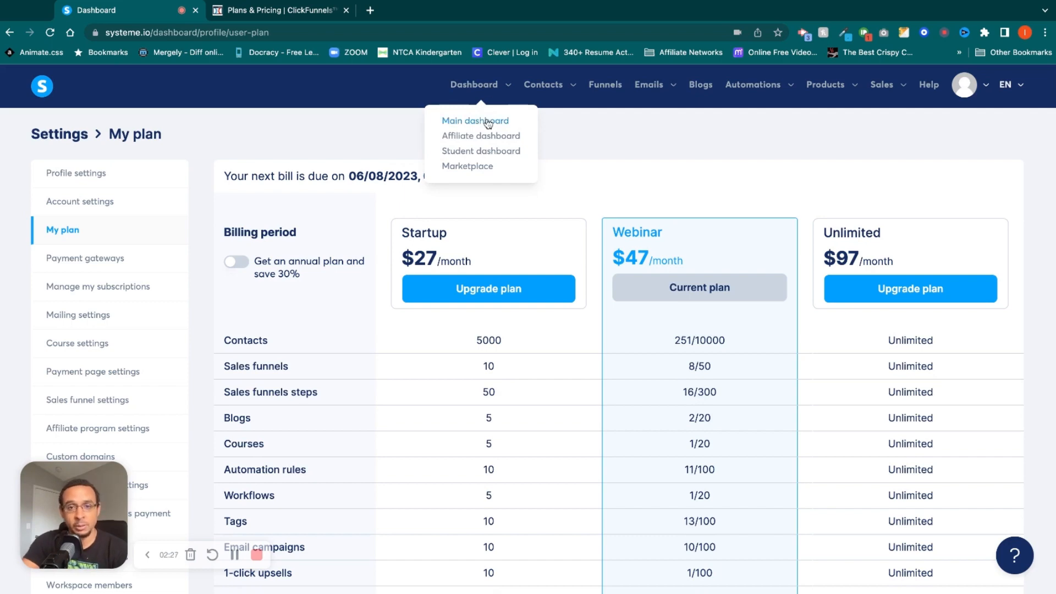
left_click(488, 123)
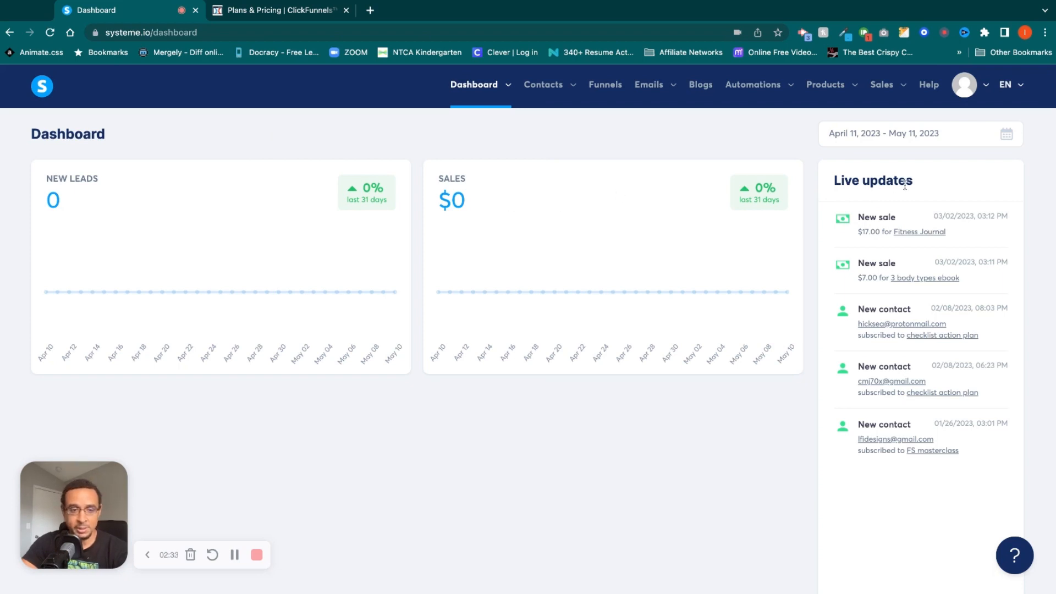
mouse_move(569, 108)
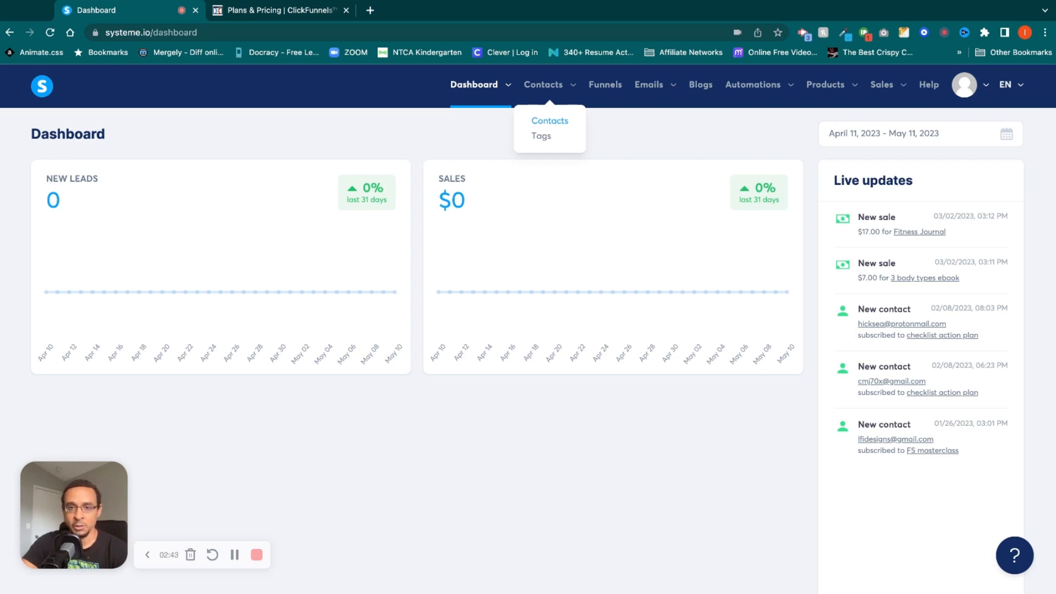
left_click(549, 120)
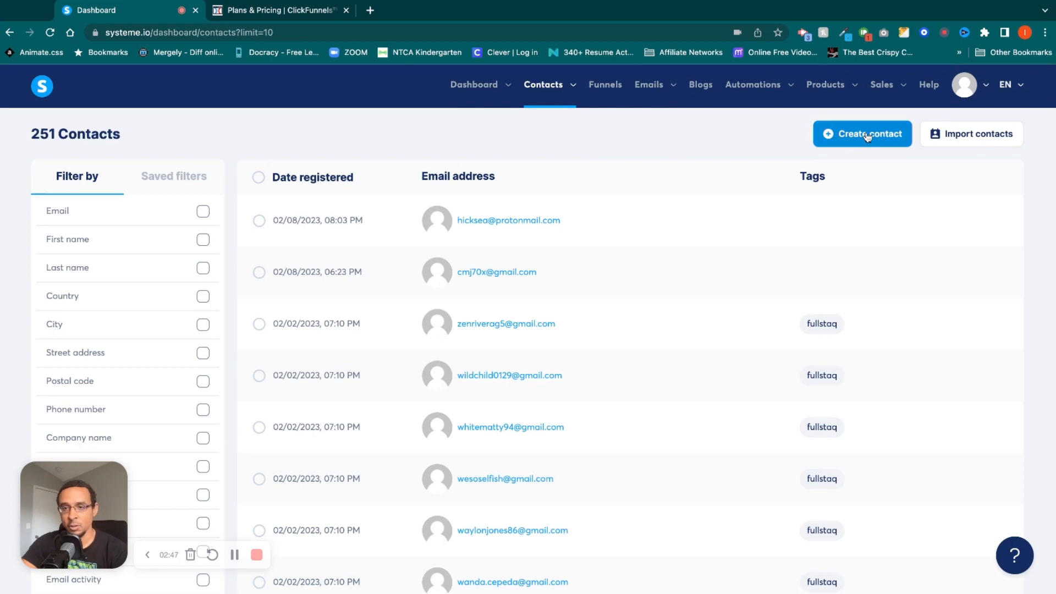
Open the contact import page and examine its instructions, CSV file options, tag choices and last imports.
left_click(971, 142)
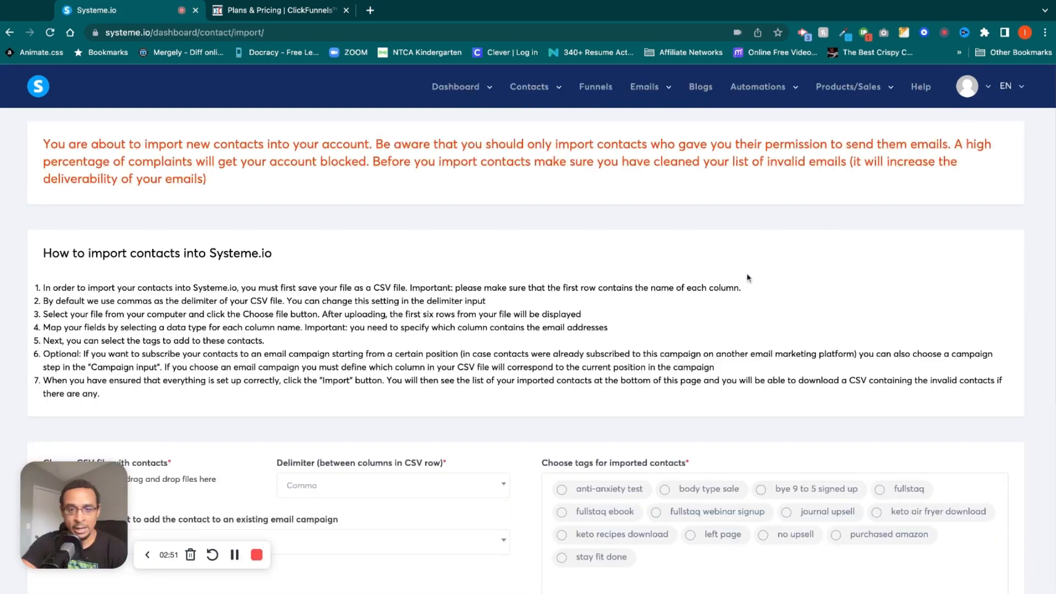
scroll(633, 346, "down", 2)
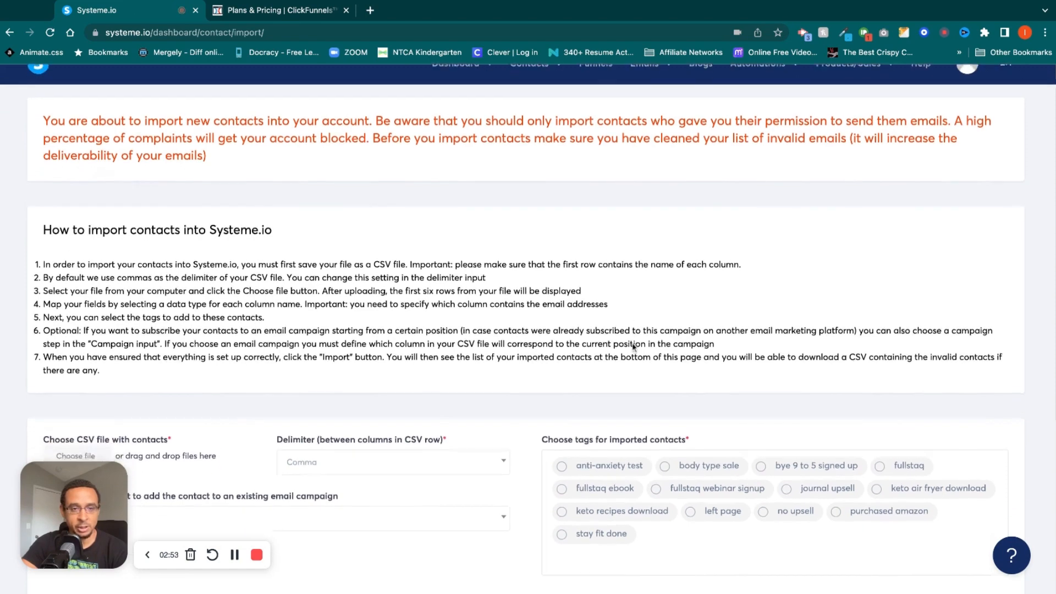
scroll(634, 347, "down", 3)
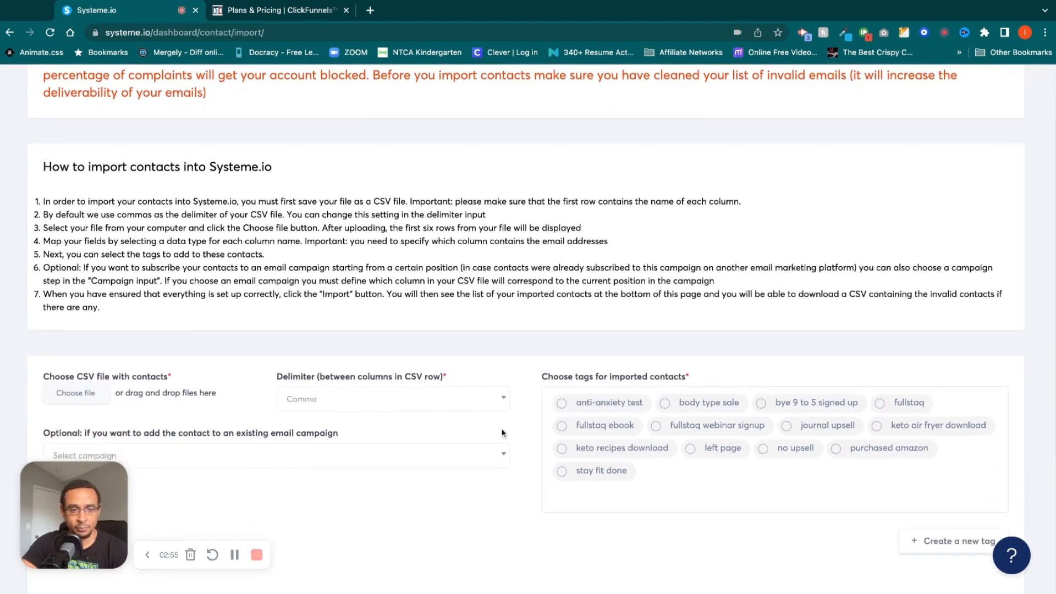
scroll(501, 433, "down", 1)
scroll(501, 432, "up", 3)
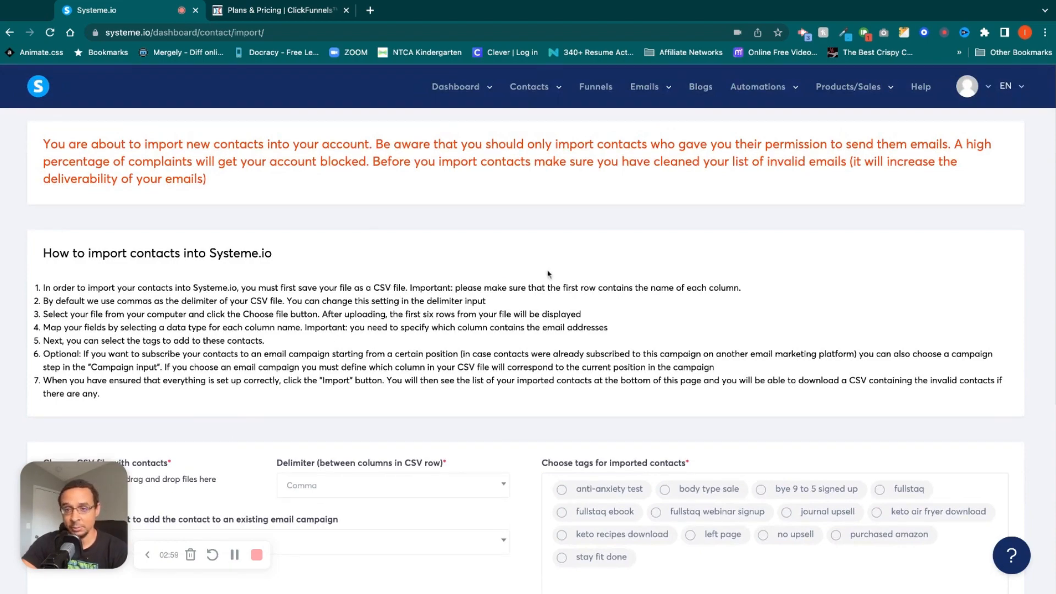
scroll(695, 270, "down", 5)
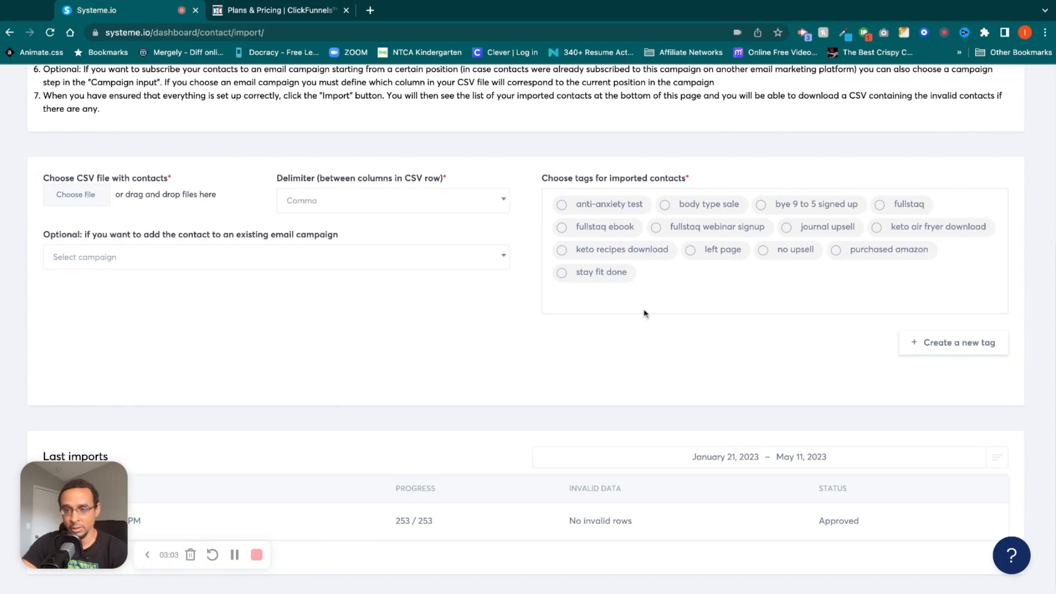
scroll(645, 314, "up", 5)
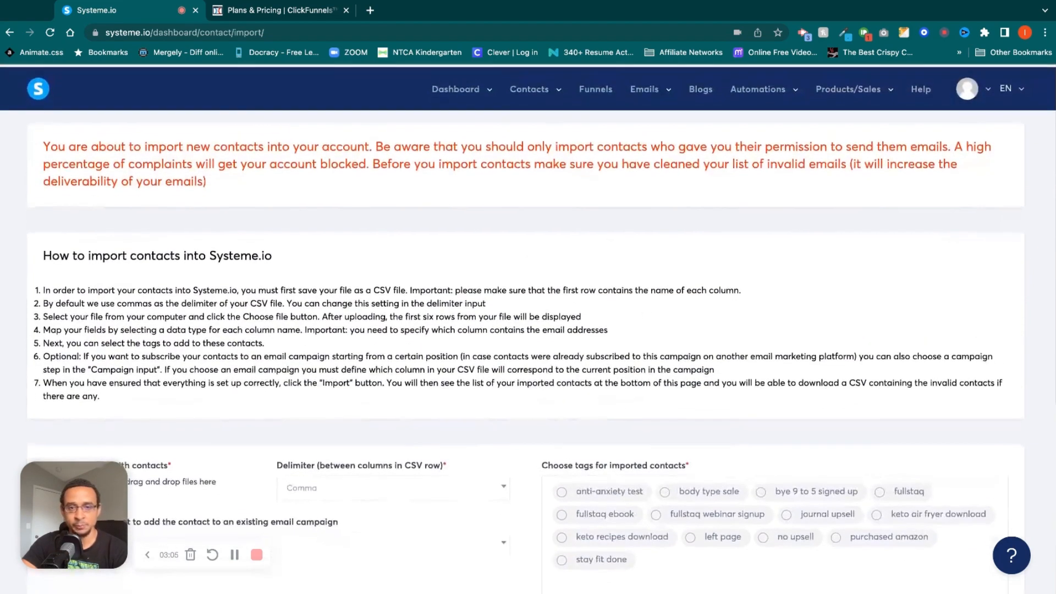
View the list of contact tags.
mouse_move(557, 89)
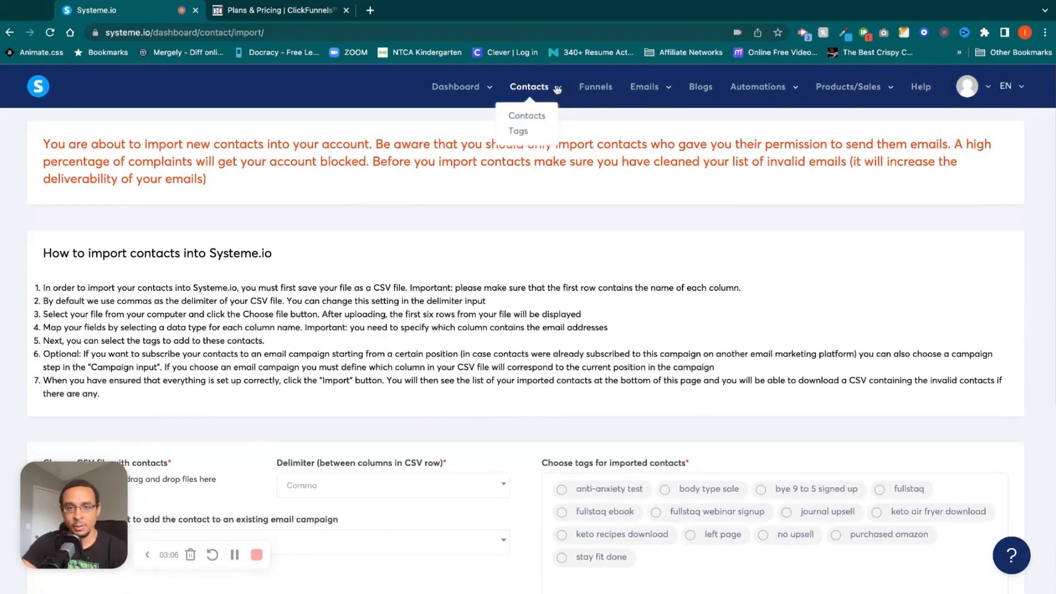
left_click(524, 136)
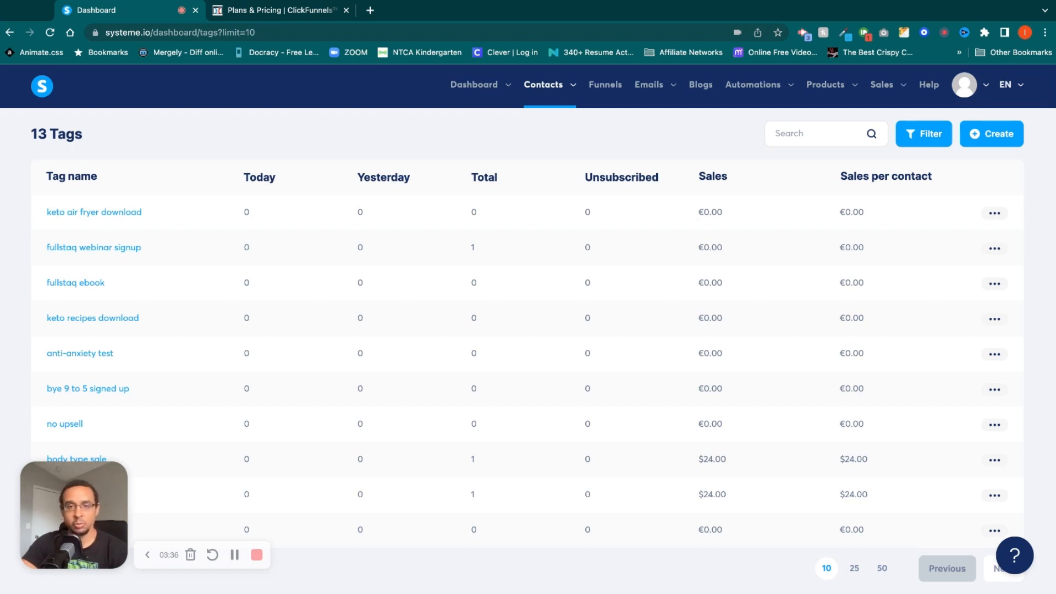
Start a new funnel from the funnels list and name it "test".
left_click(612, 86)
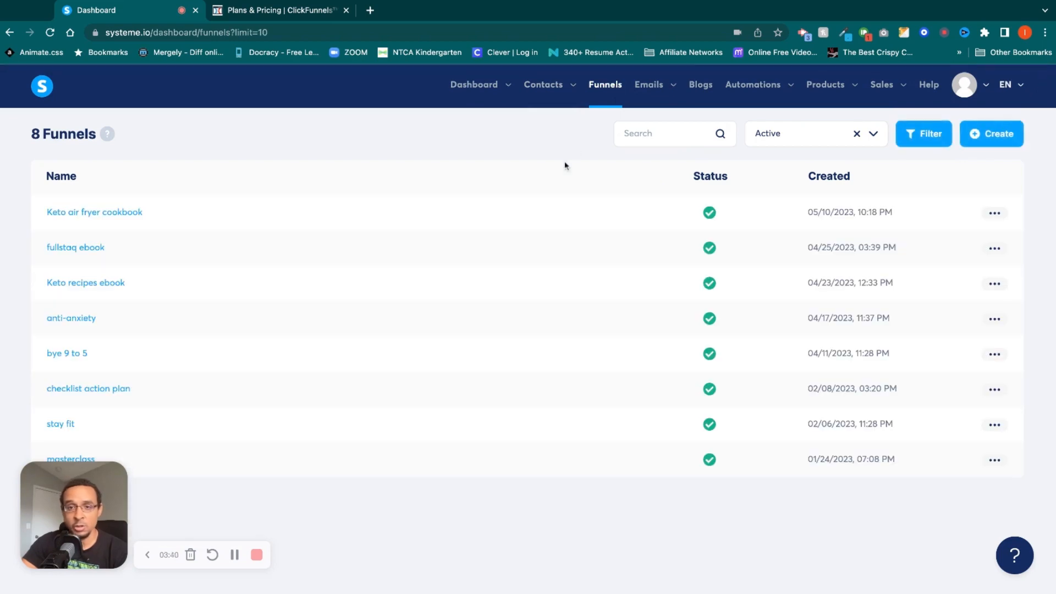
left_click(1002, 144)
left_click(461, 214)
type("test")
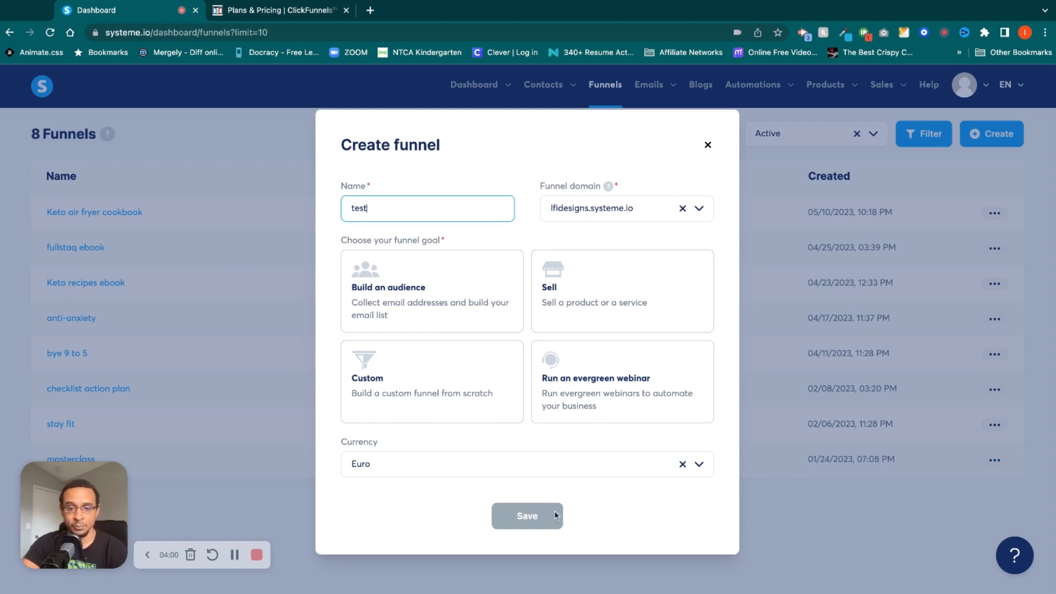
Create the funnel with U.S. Dollar as the currency and "Build an audience" as the goal.
left_click(654, 471)
left_click(698, 467)
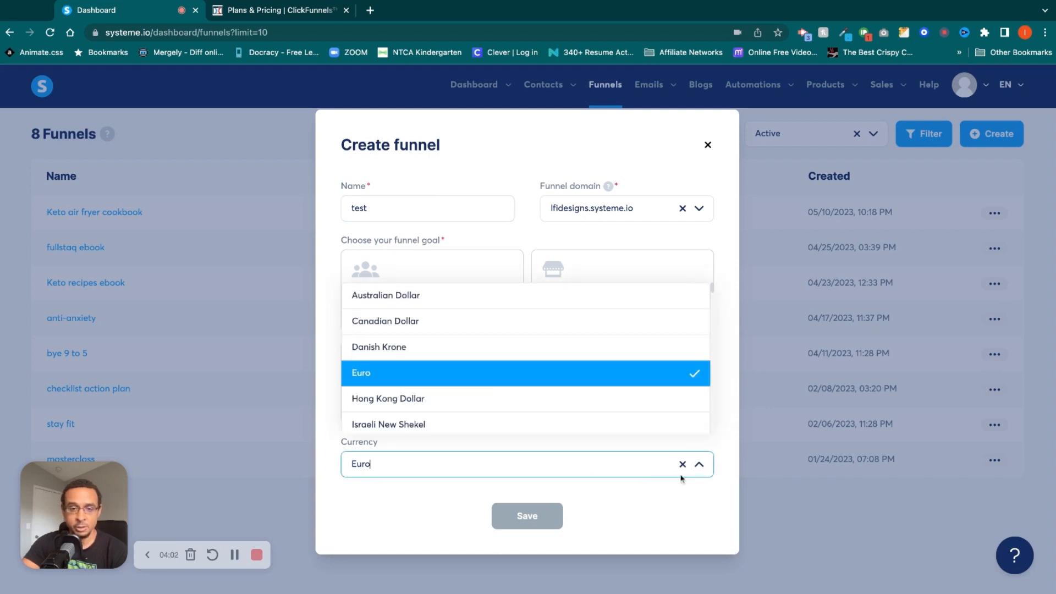
scroll(559, 387, "down", 15)
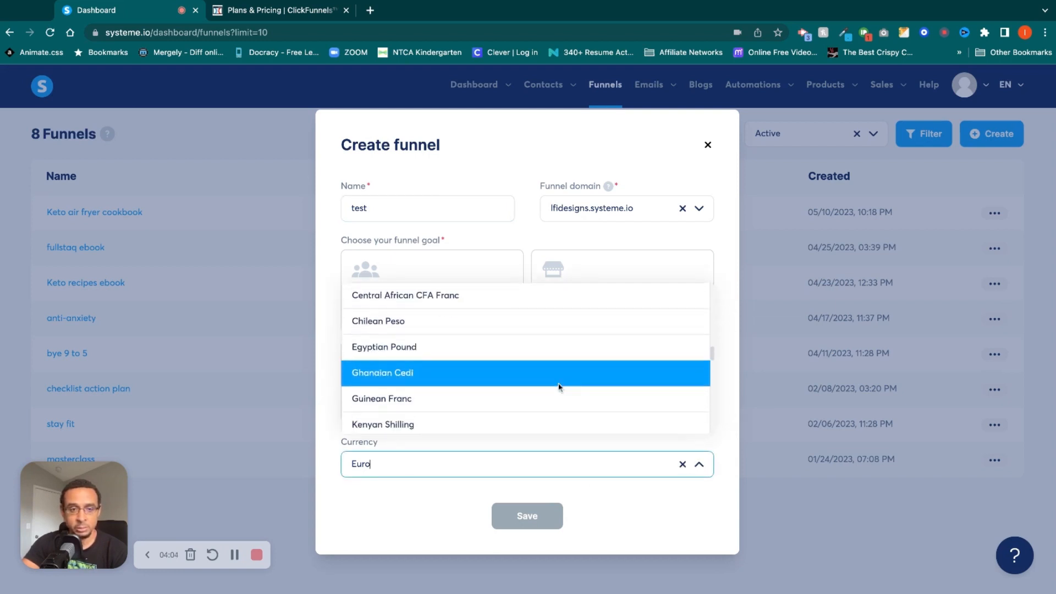
scroll(510, 324, "up", 4)
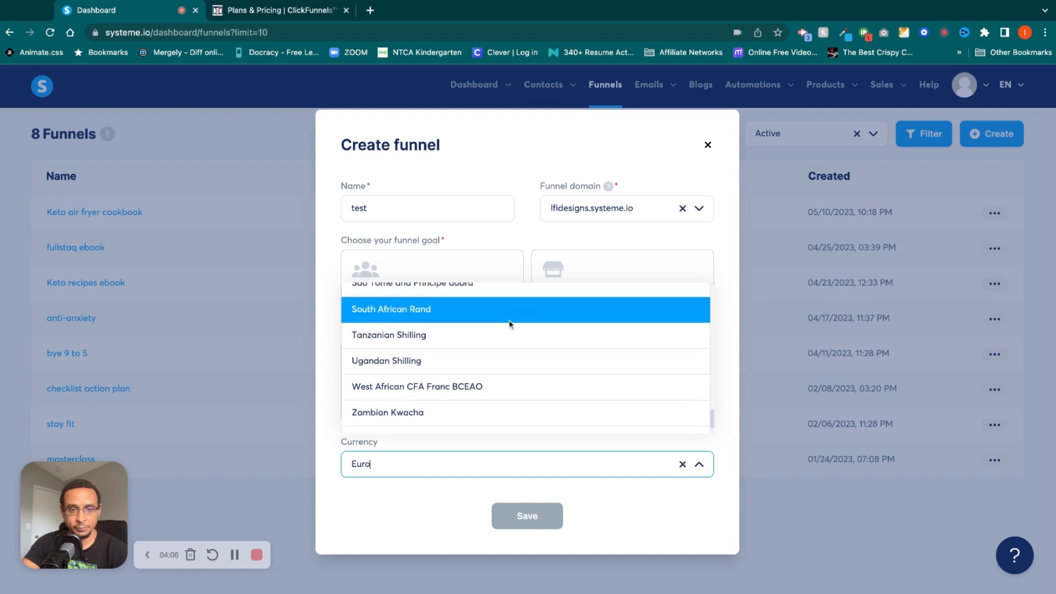
scroll(510, 325, "up", 12)
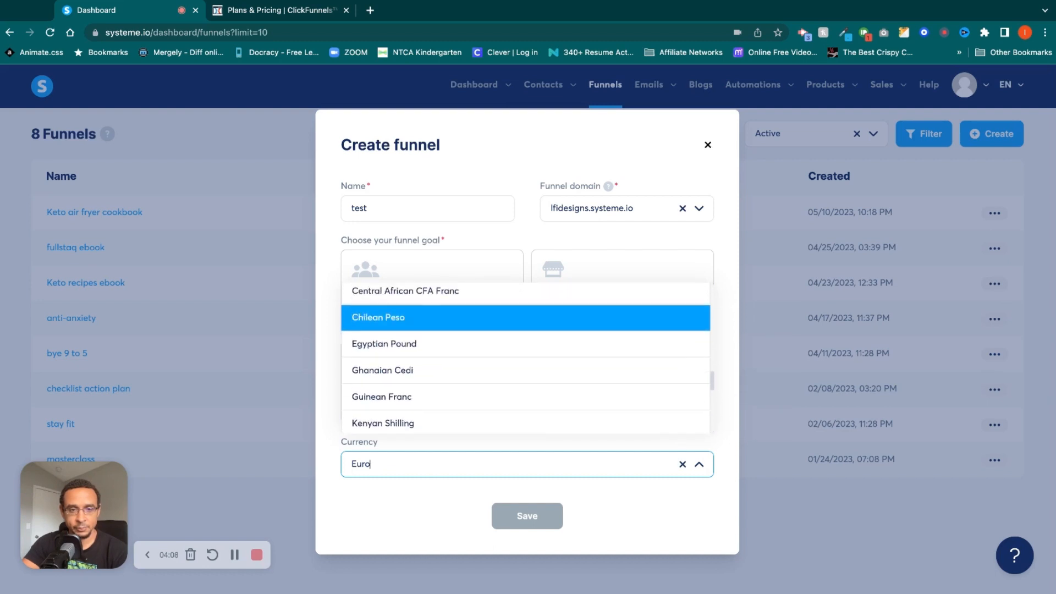
scroll(511, 325, "up", 4)
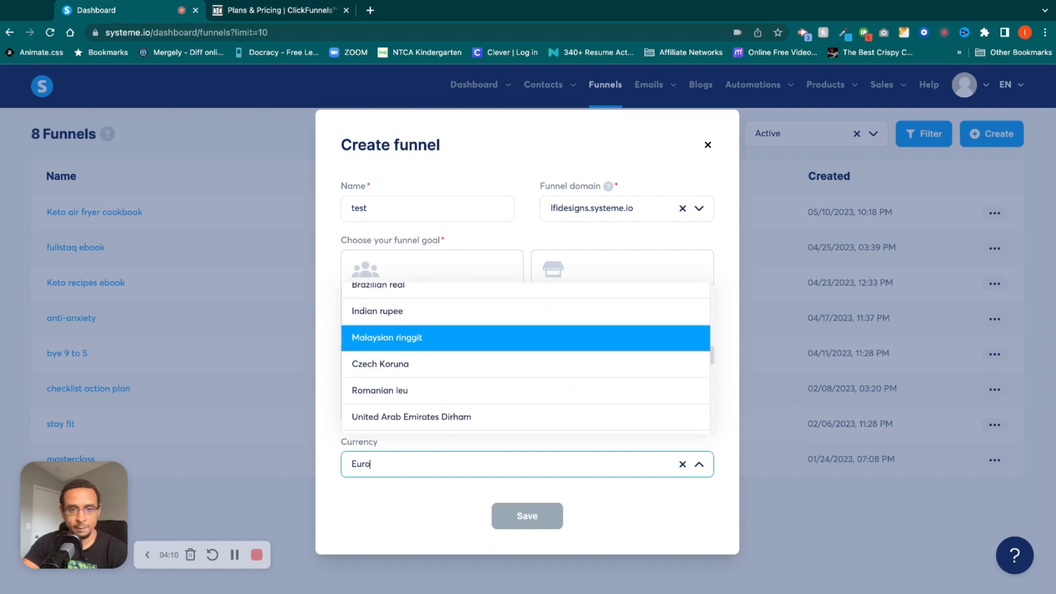
left_click(510, 321)
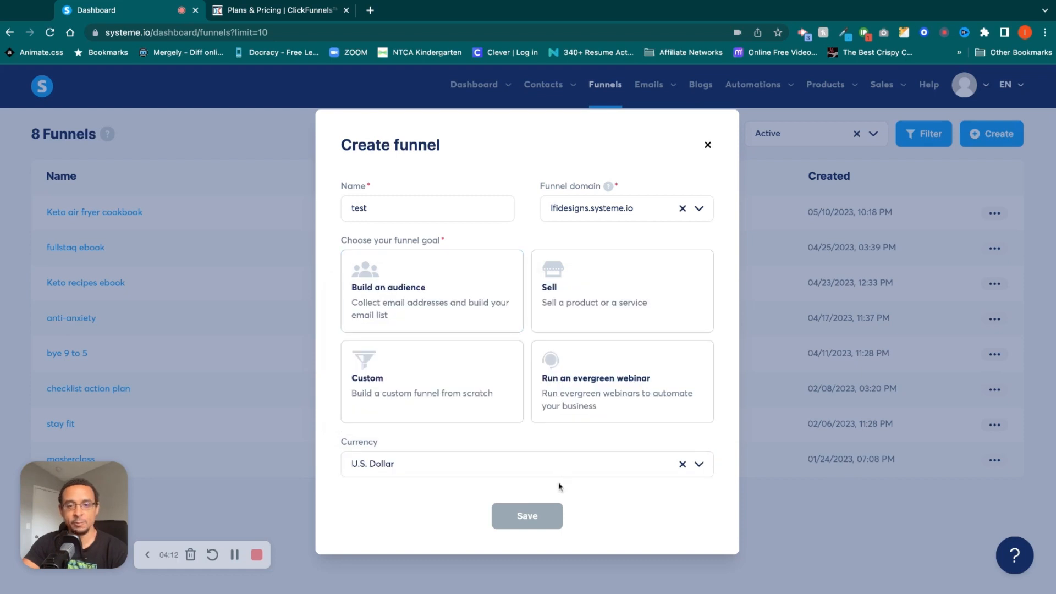
left_click(434, 300)
left_click(525, 517)
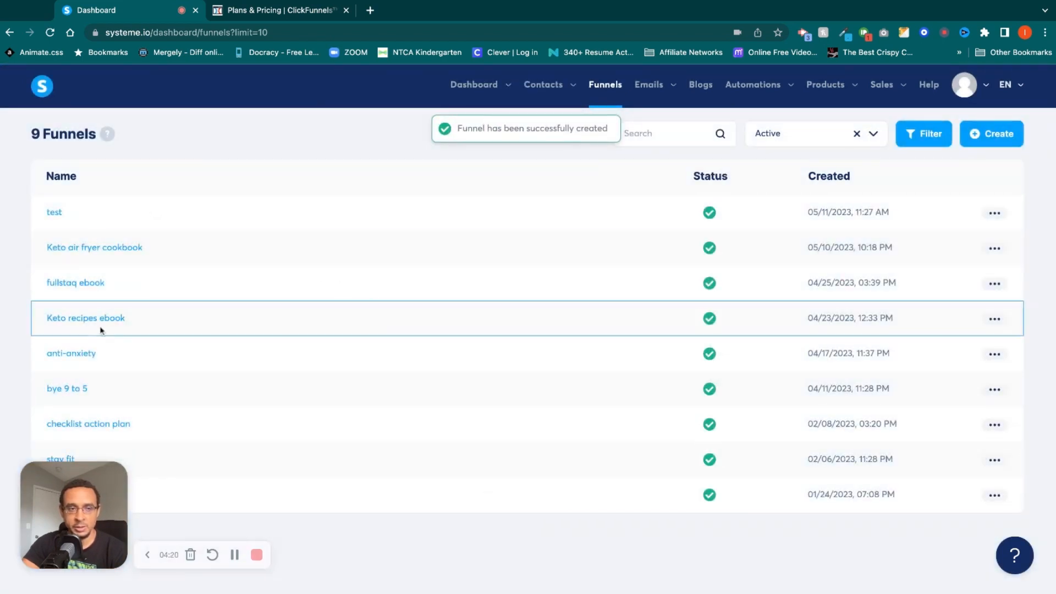
Examine the management options available for the test funnel and view its settings without changing them.
left_click(994, 213)
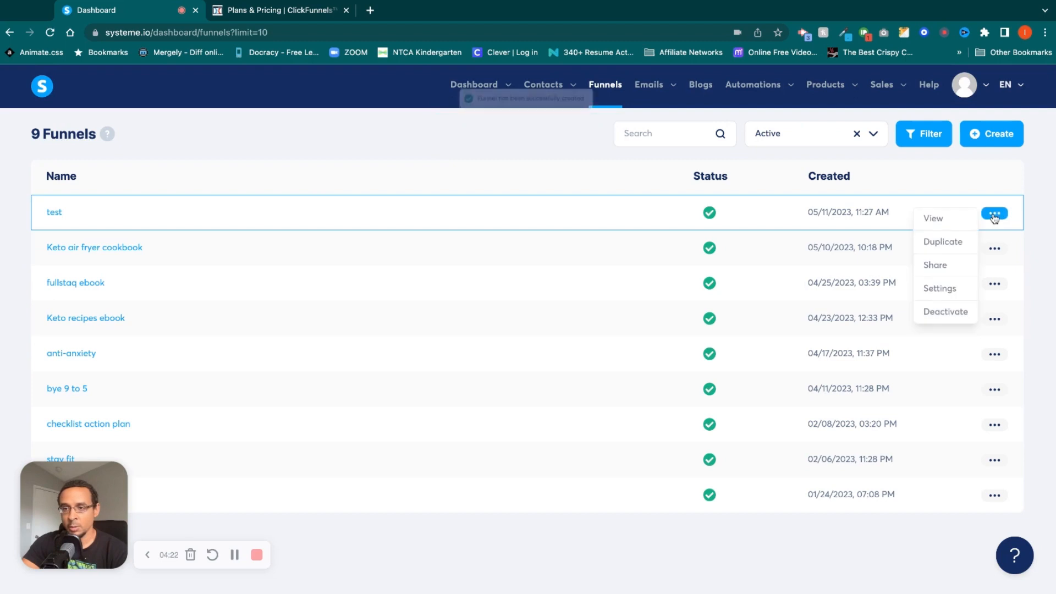
left_click(999, 221)
left_click(999, 221)
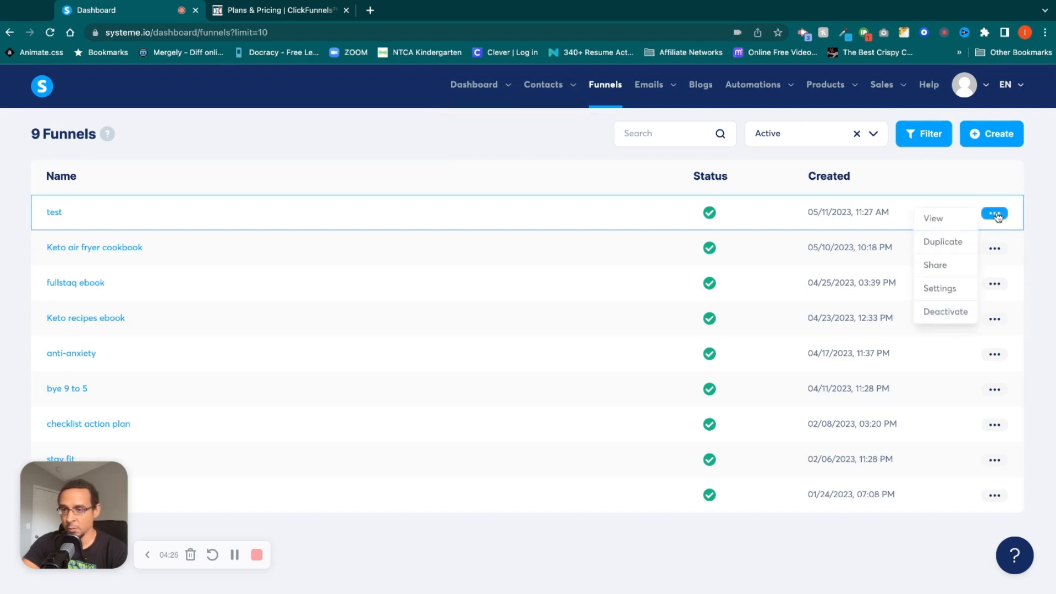
left_click(955, 290)
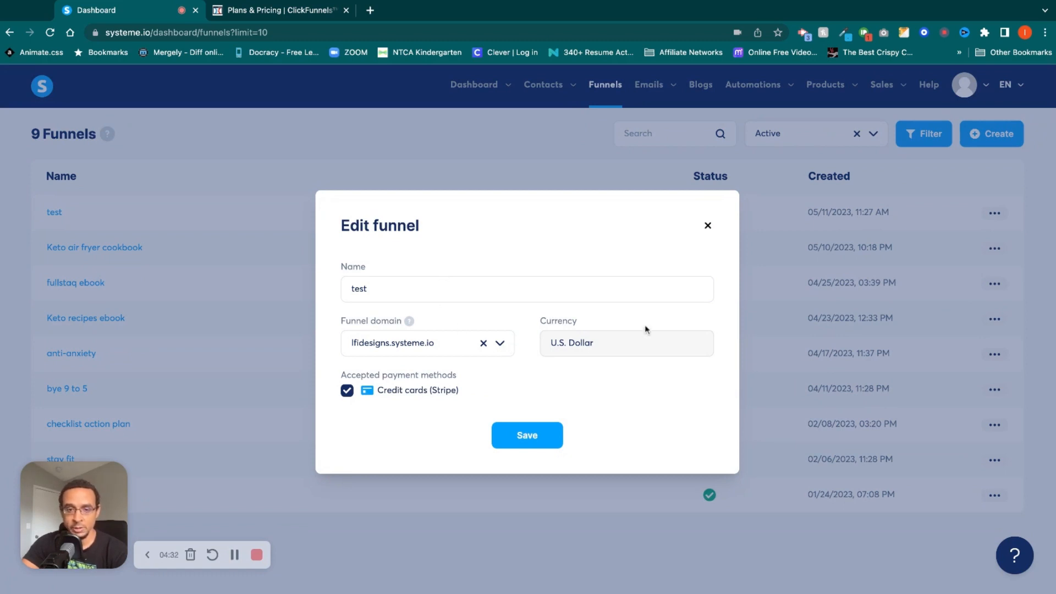
left_click(708, 225)
left_click(994, 212)
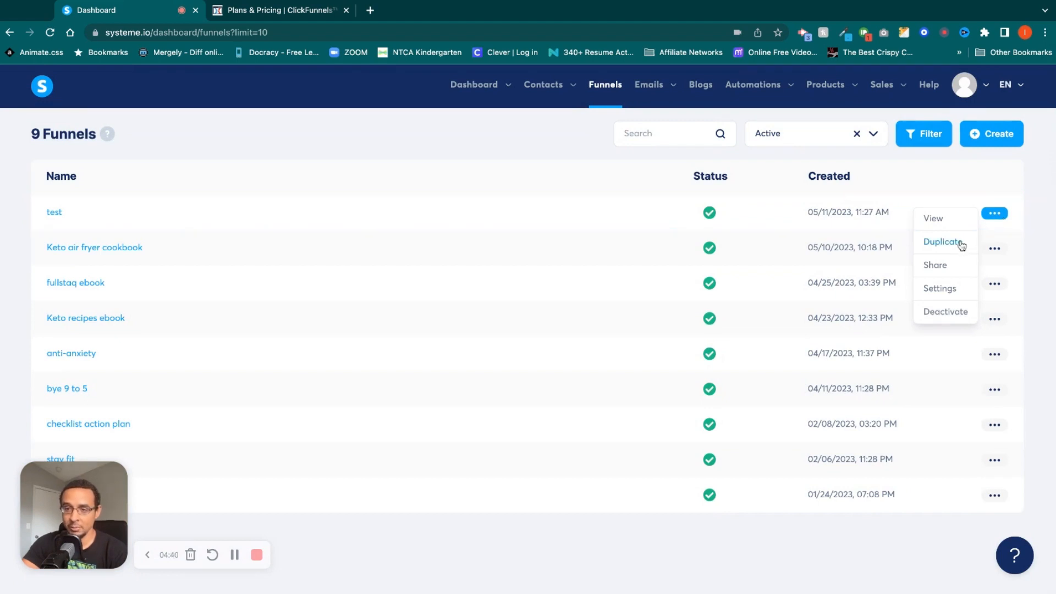
left_click(563, 186)
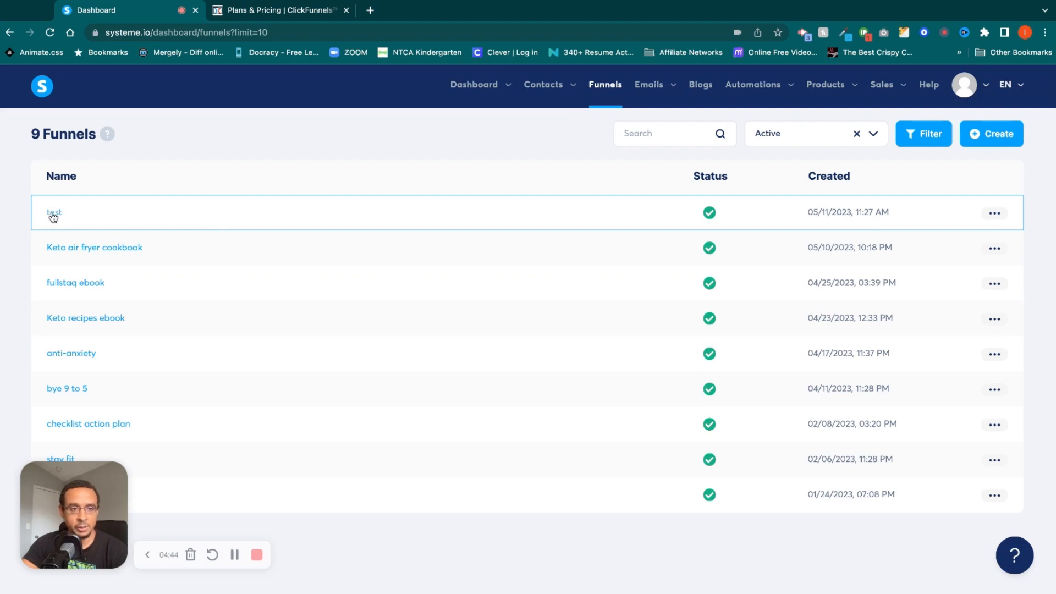
Open the test funnel and browse the templates offered for its squeeze page.
left_click(53, 215)
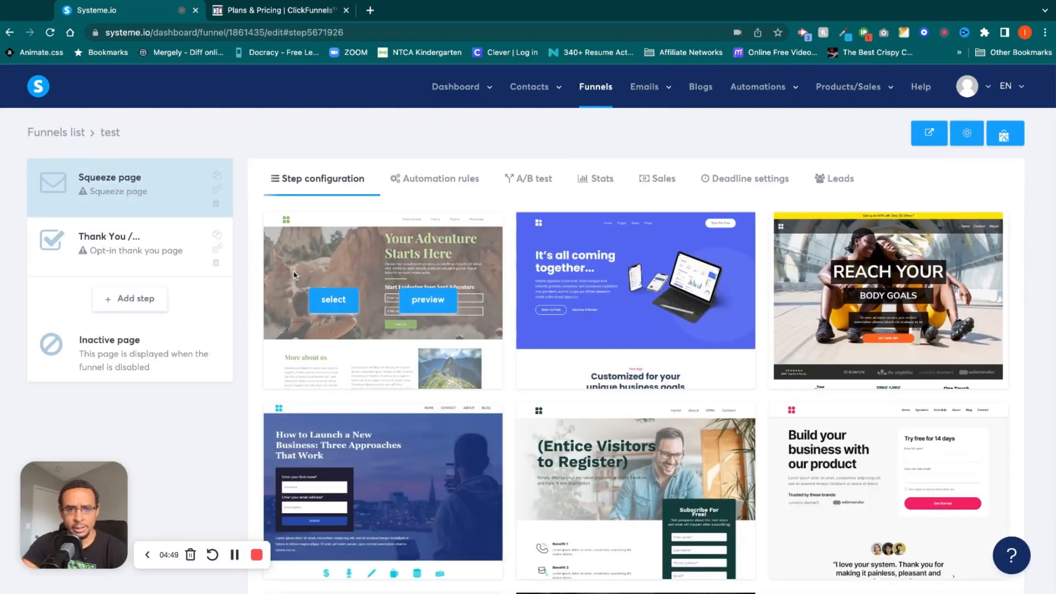
scroll(572, 302, "down", 20)
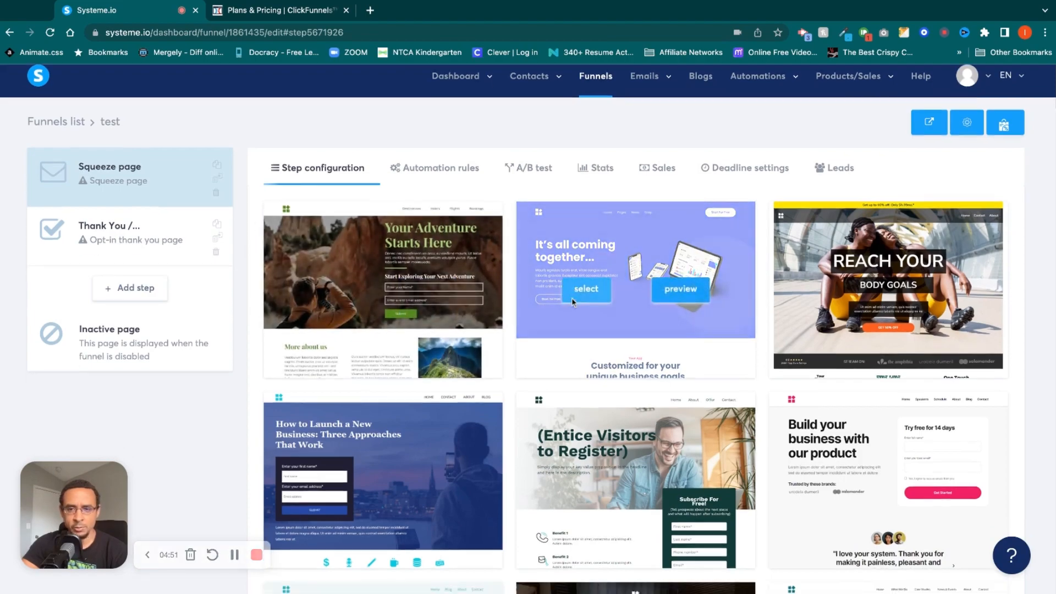
scroll(572, 301, "down", 20)
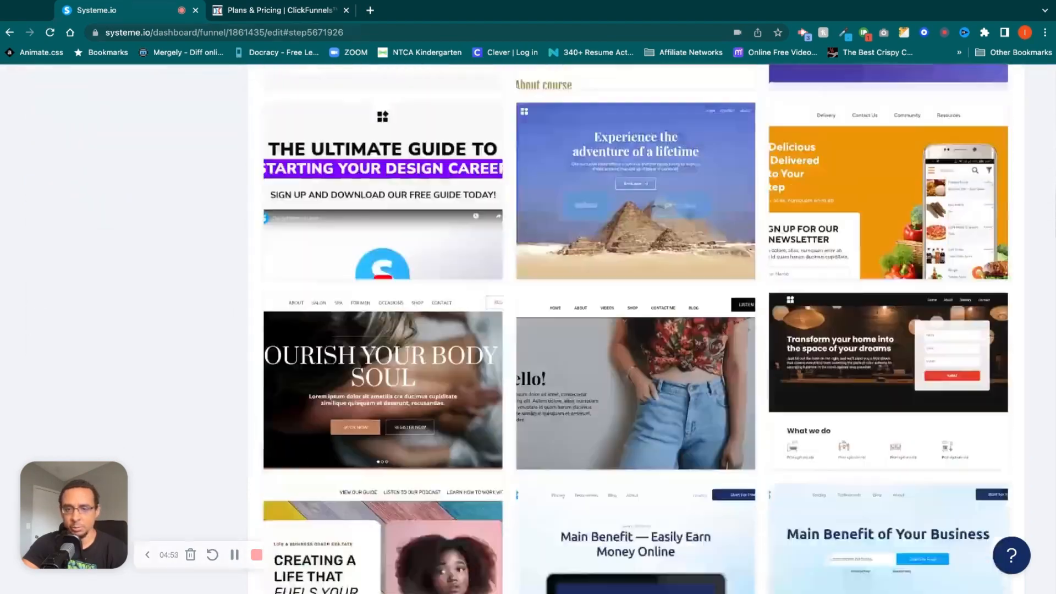
scroll(572, 302, "up", 20)
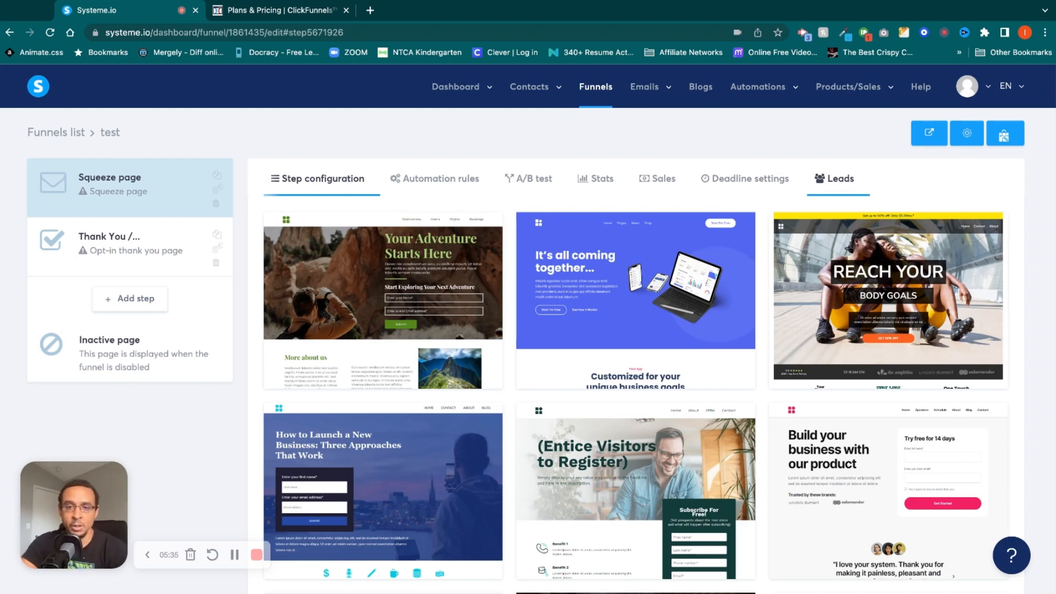
Choose the blue "It's all coming together..." template for the funnel's squeeze page.
mouse_move(596, 276)
scroll(627, 319, "down", 5)
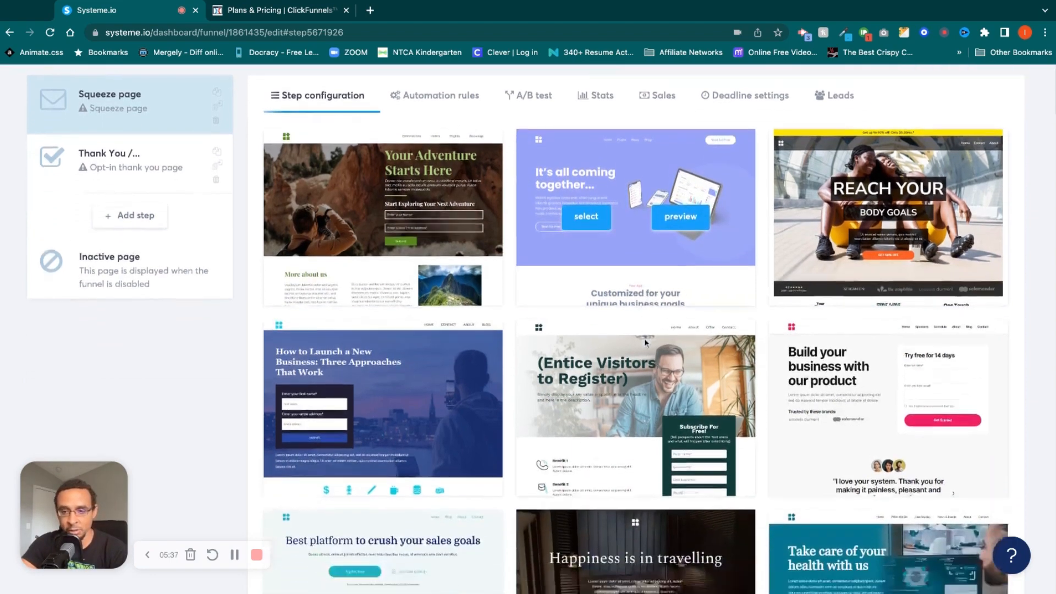
scroll(638, 330, "up", 5)
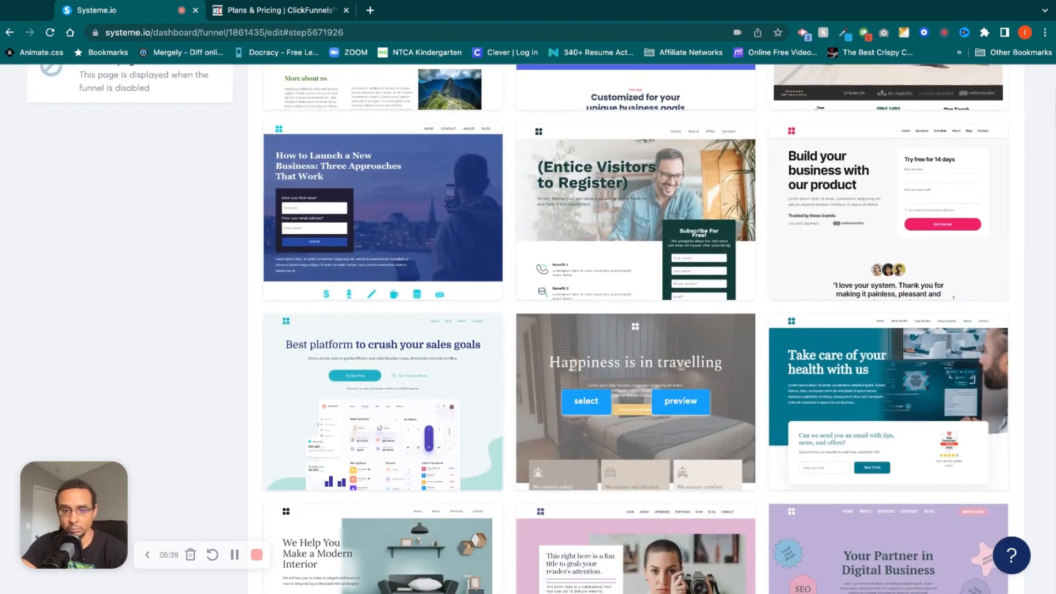
left_click(586, 301)
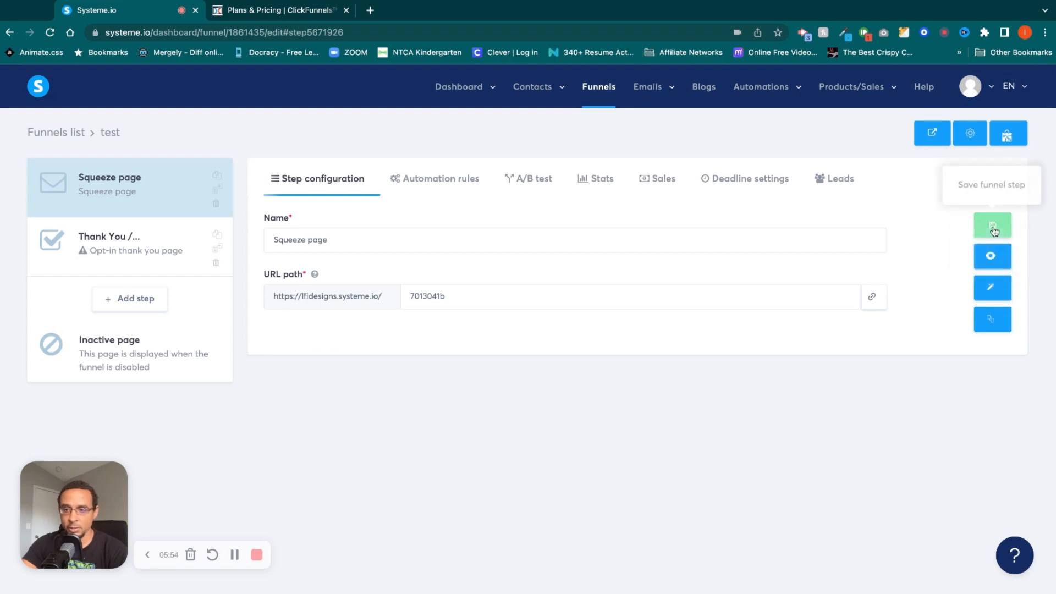
View the live squeeze page, look over its content, and return to the funnel step configuration.
left_click(991, 257)
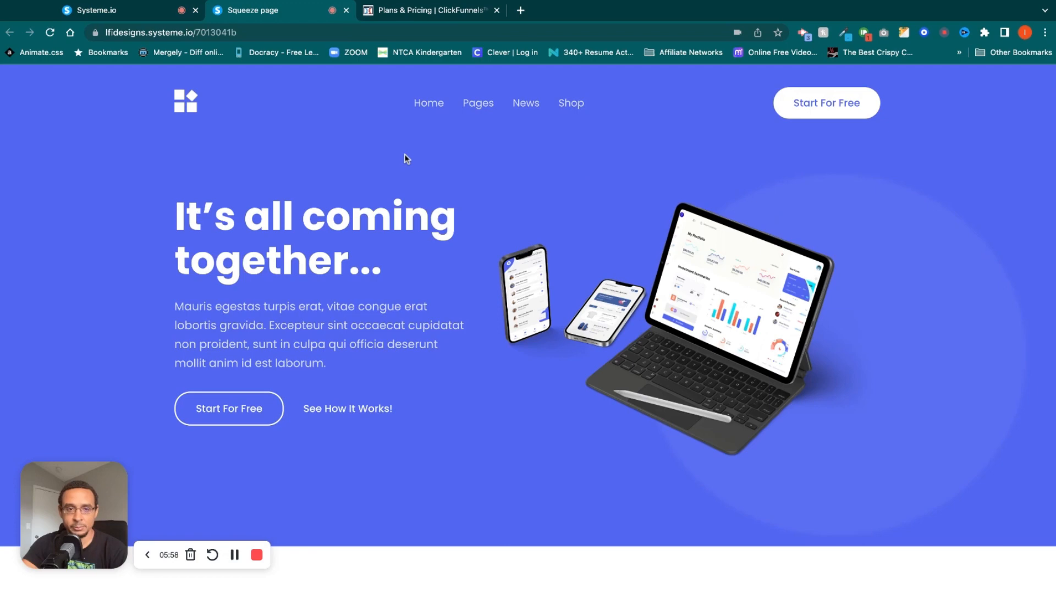
scroll(406, 158, "down", 5)
scroll(405, 158, "up", 5)
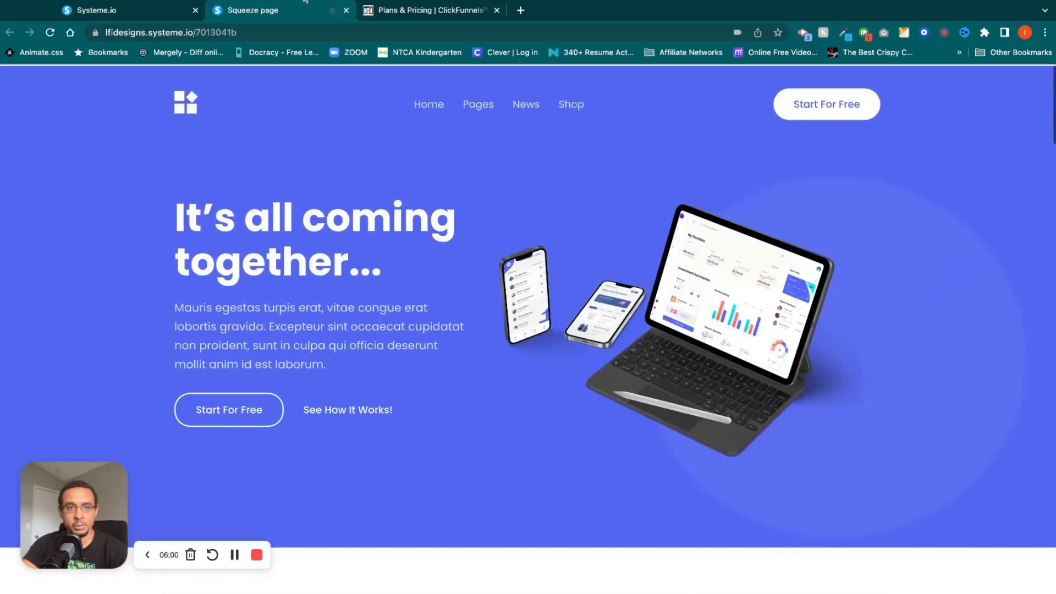
left_click(346, 10)
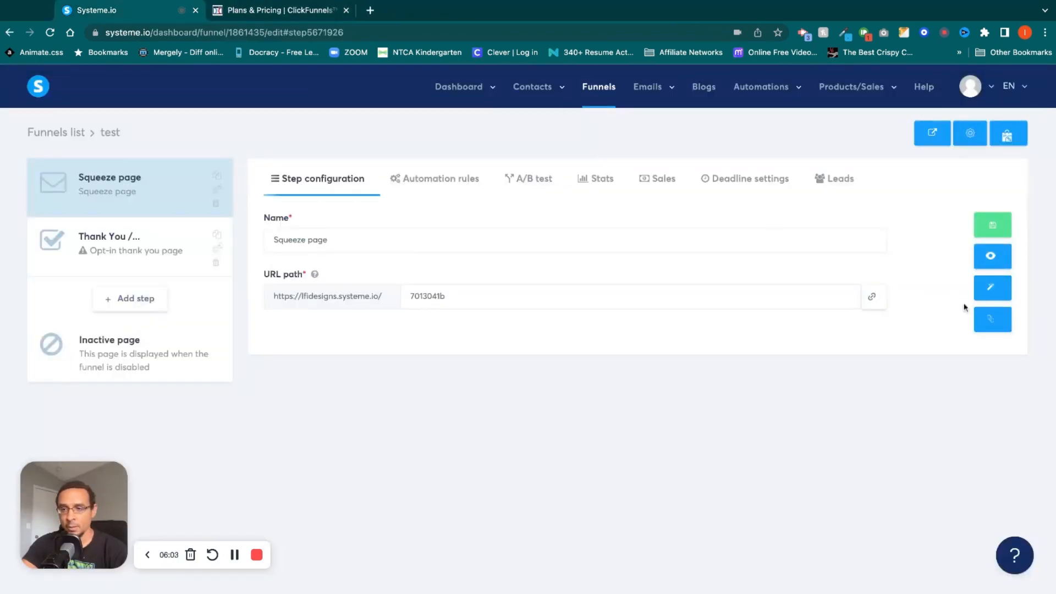
Open the squeeze page in the editor, check the hero image's click action options, and set its image size to 650.
left_click(992, 288)
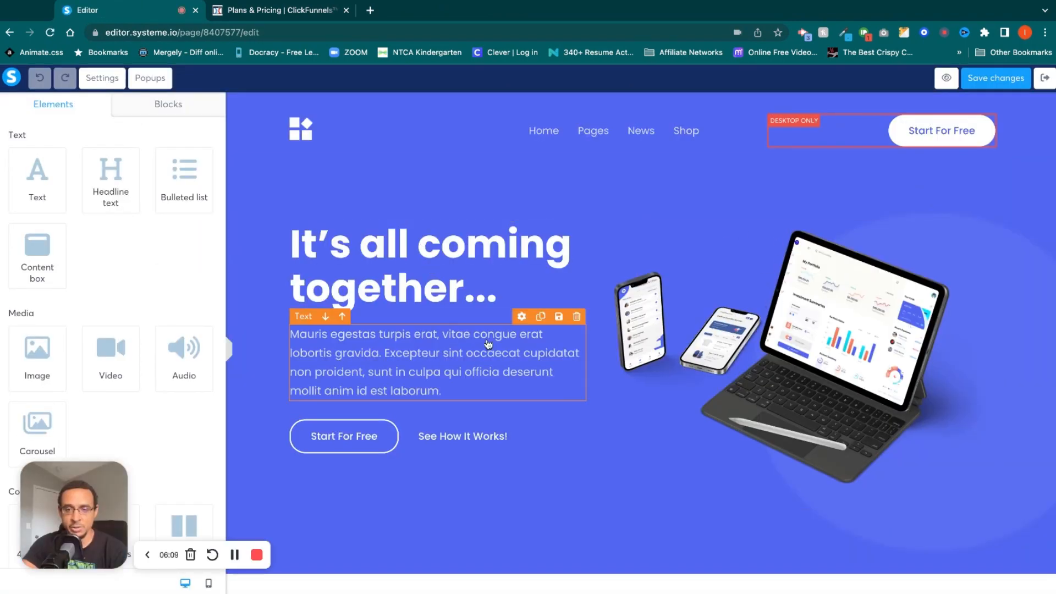
left_click(810, 319)
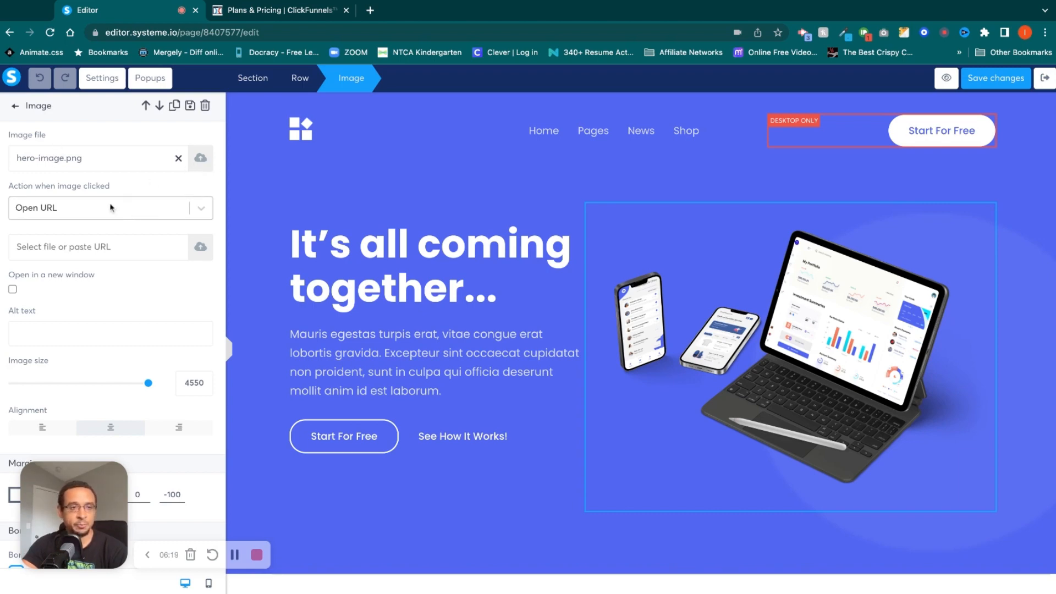
left_click(203, 209)
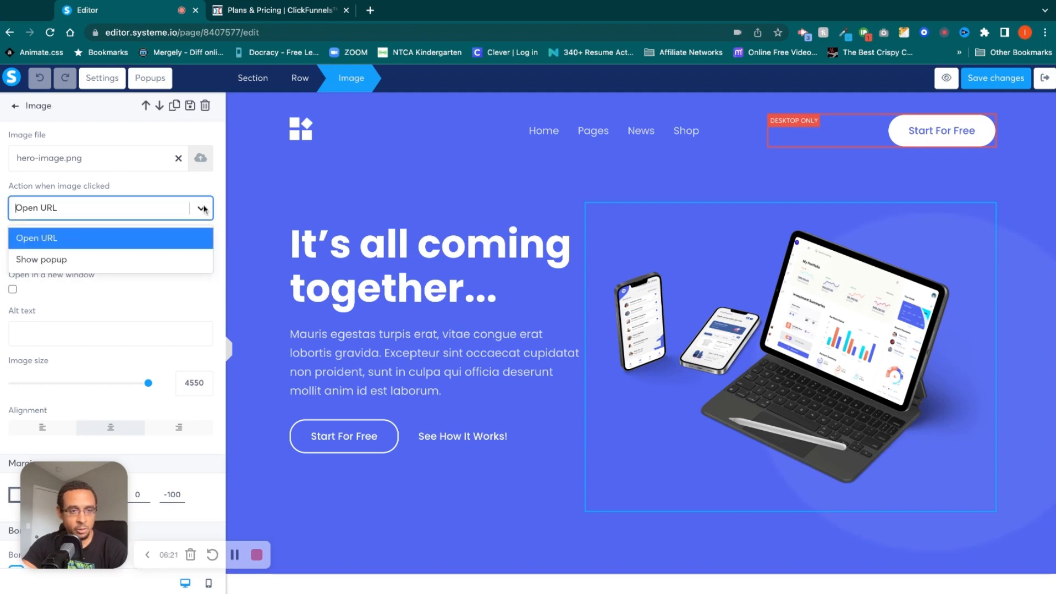
left_click(161, 312)
scroll(160, 313, "down", 2)
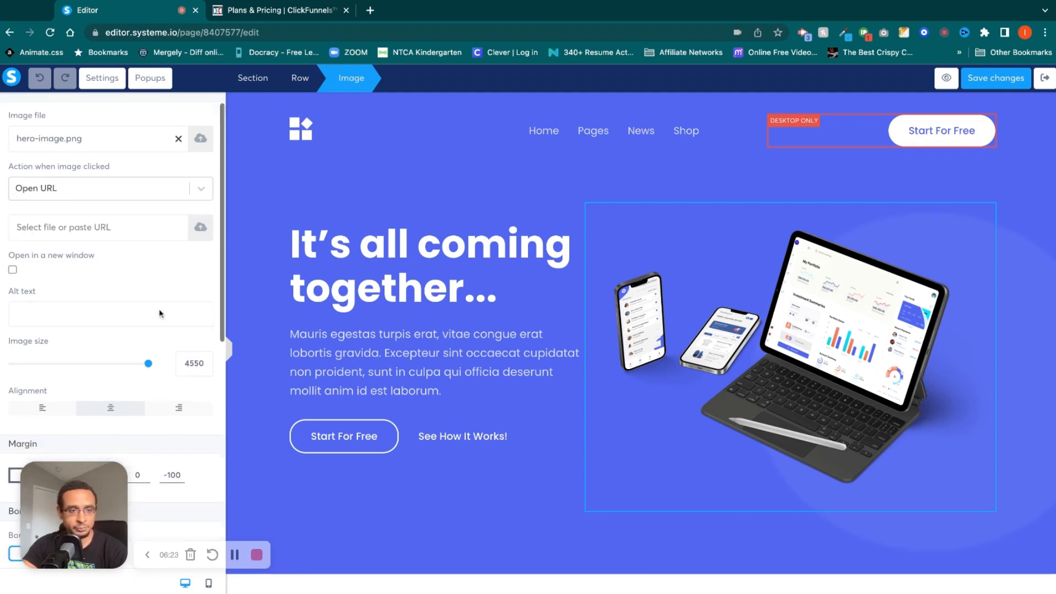
left_click_drag(147, 289, 147, 290)
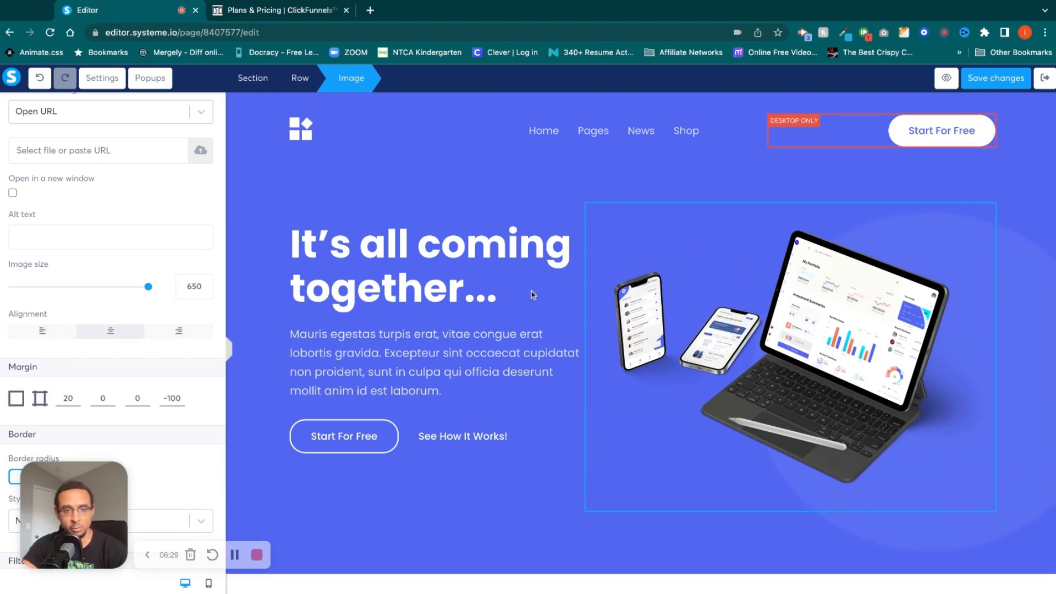
Select the "It's all coming together..." headline text and view its typography settings without changing them.
left_click(488, 252)
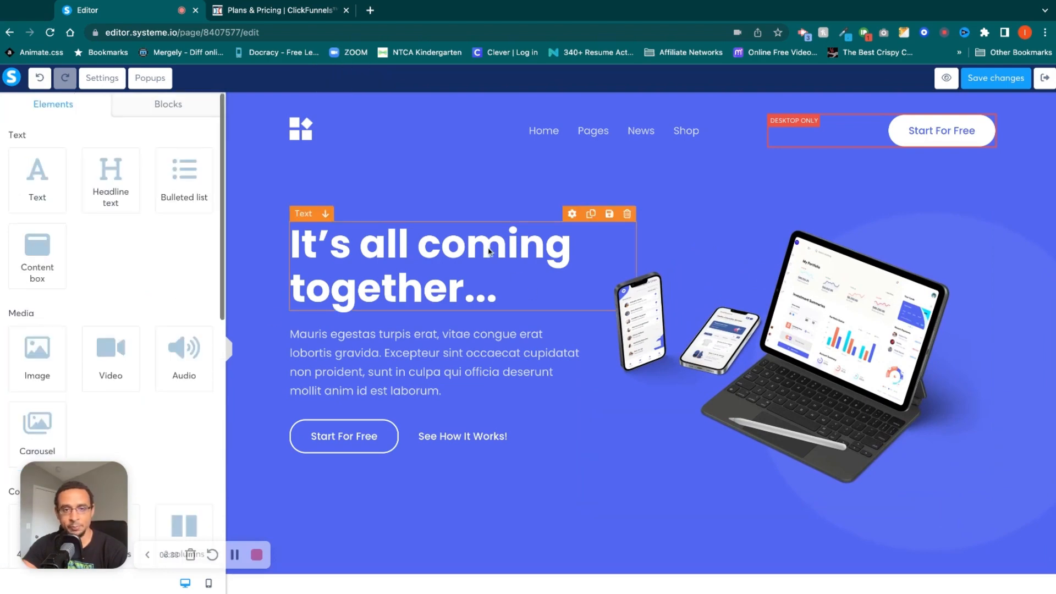
double_click(430, 252)
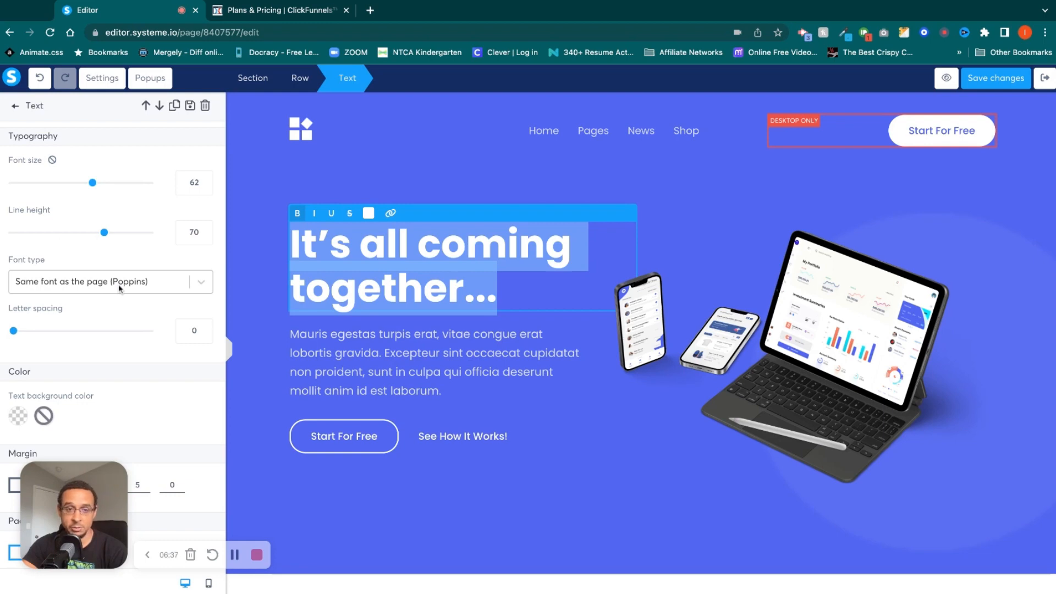
left_click(375, 372)
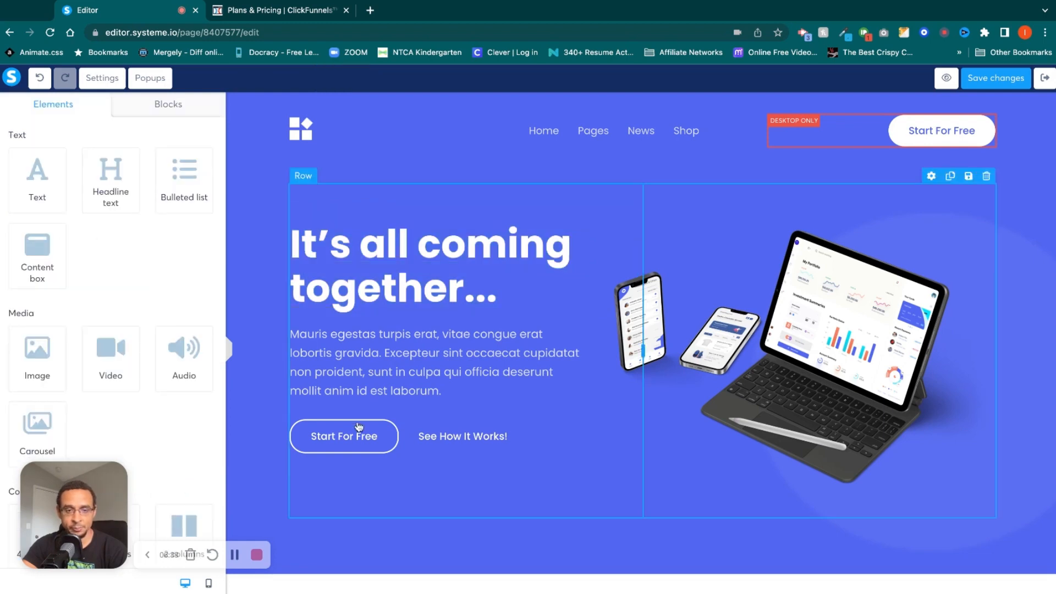
Change the text of the "Start For Free" button below the hero paragraph to "click me please!!!!".
left_click(351, 444)
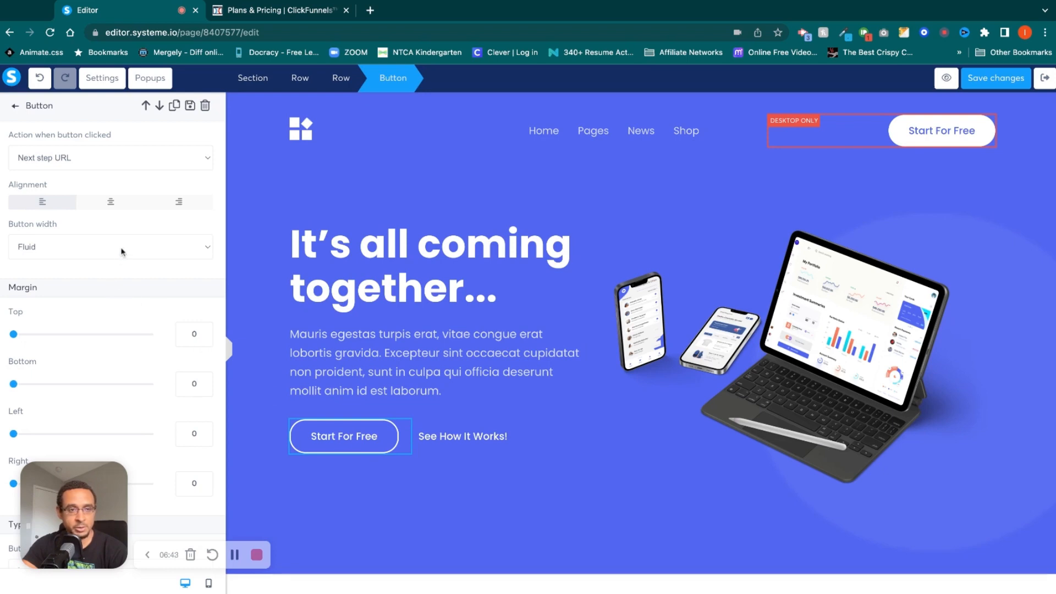
scroll(122, 252, "down", 5)
scroll(122, 252, "down", 3)
scroll(156, 539, "down", 5)
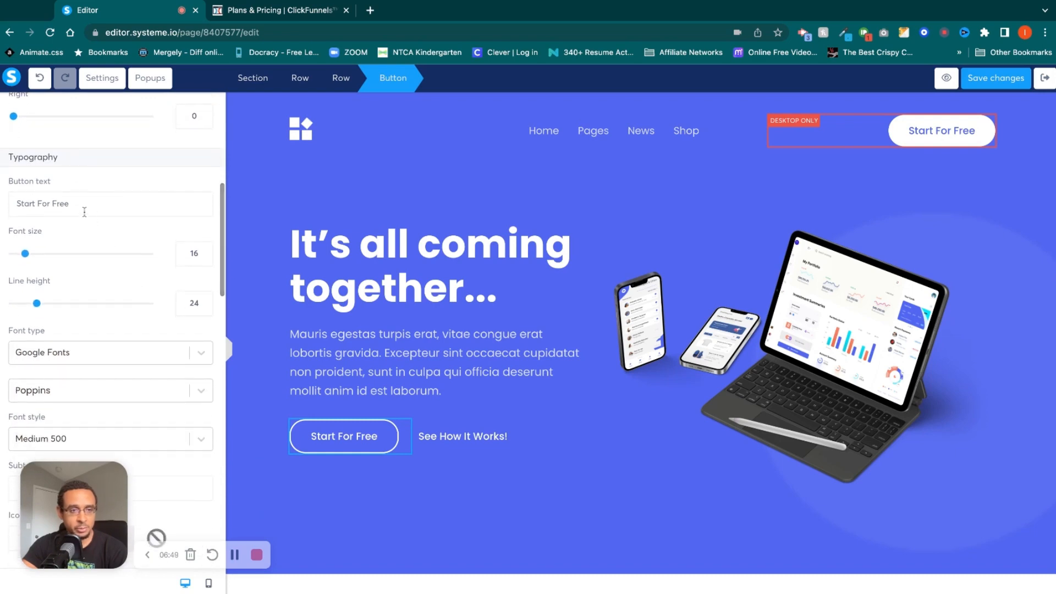
triple_click(89, 202)
type("click me please!!!!")
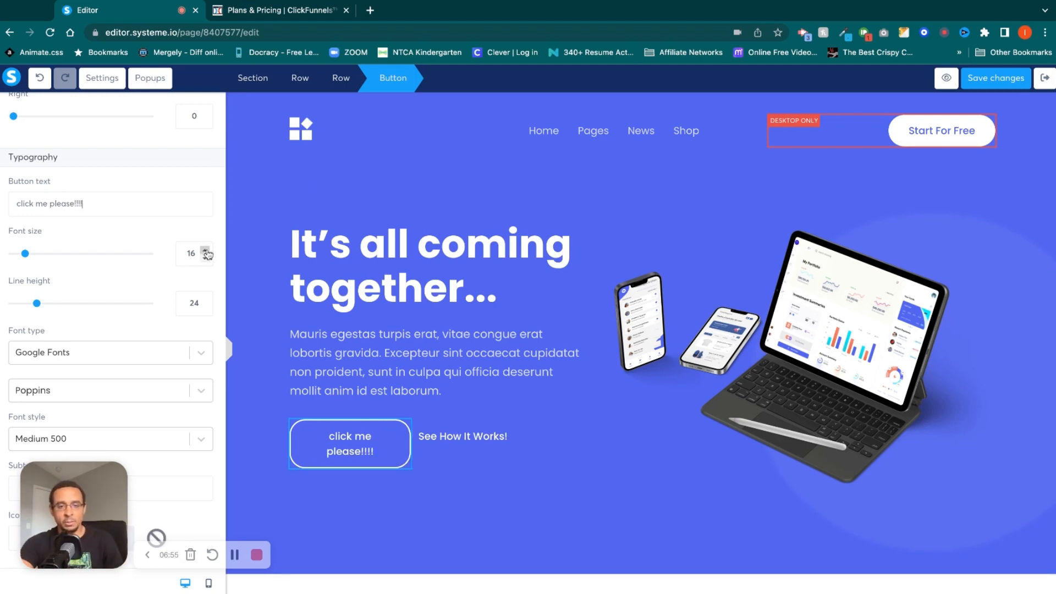
left_click(491, 445)
Examine the template's sections, the available layout and form elements, and the "Your App" text's formatting settings.
scroll(491, 445, "down", 5)
scroll(491, 441, "down", 4)
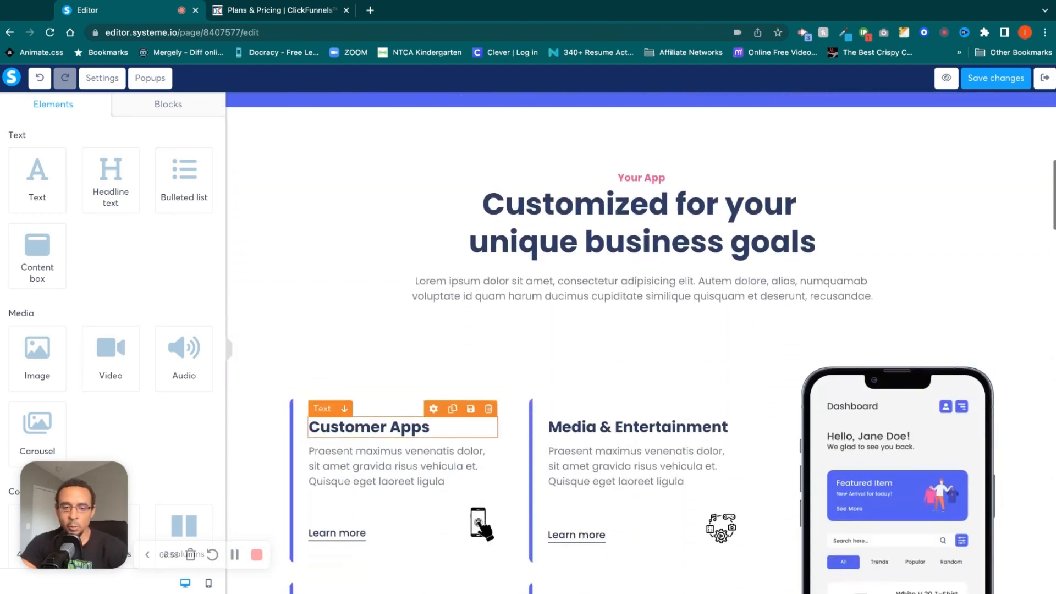
scroll(491, 441, "up", 9)
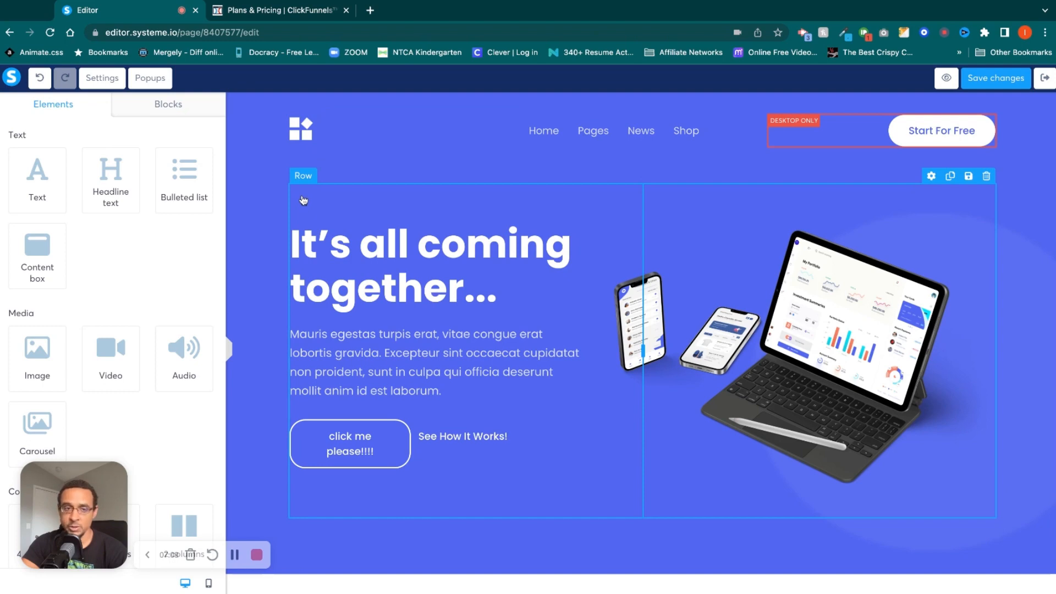
scroll(99, 231, "down", 6)
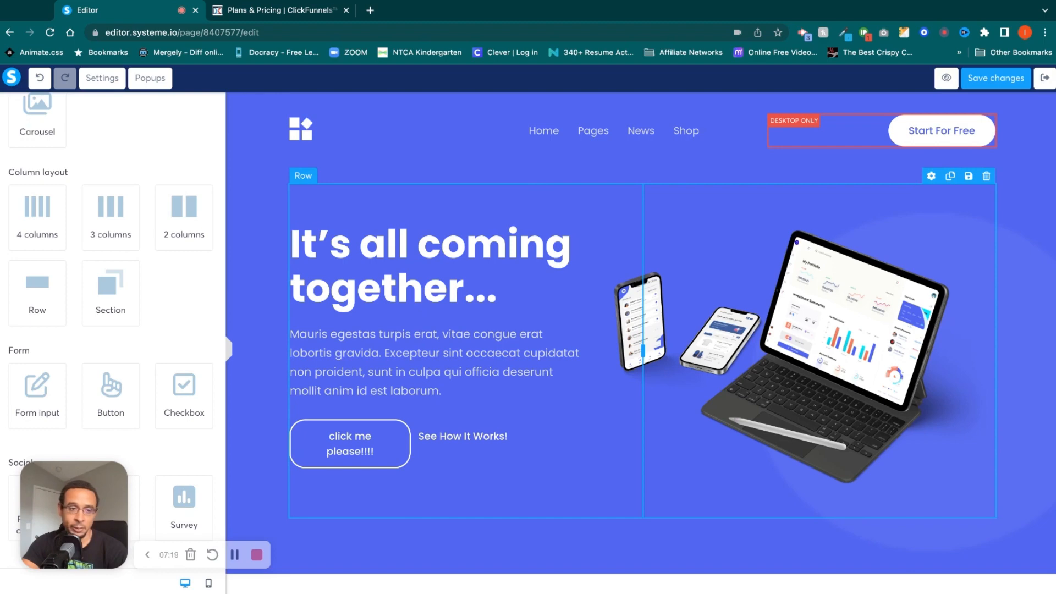
scroll(640, 335, "down", 1)
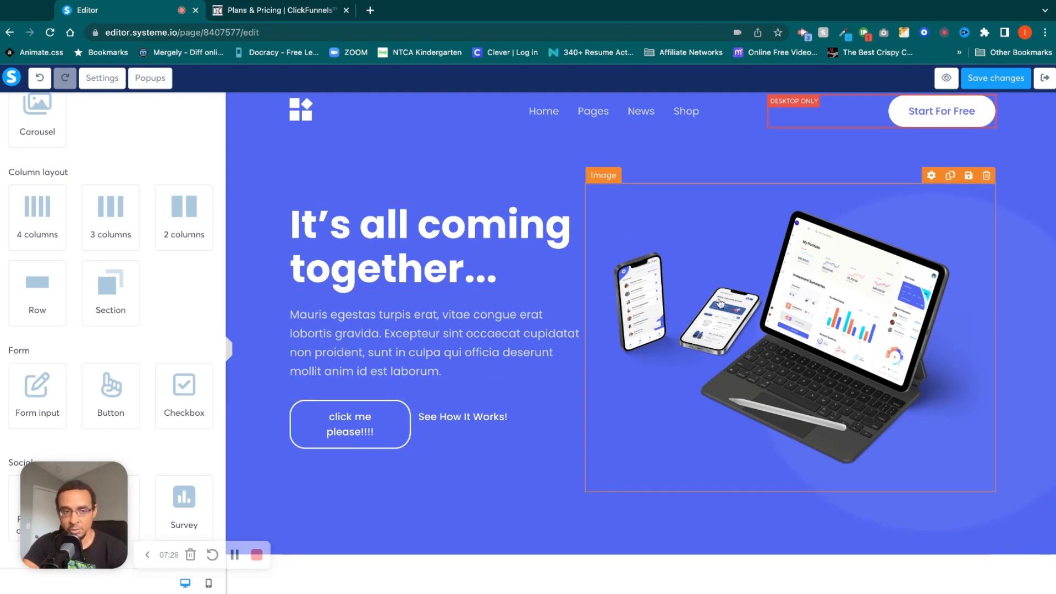
scroll(173, 266, "down", 1)
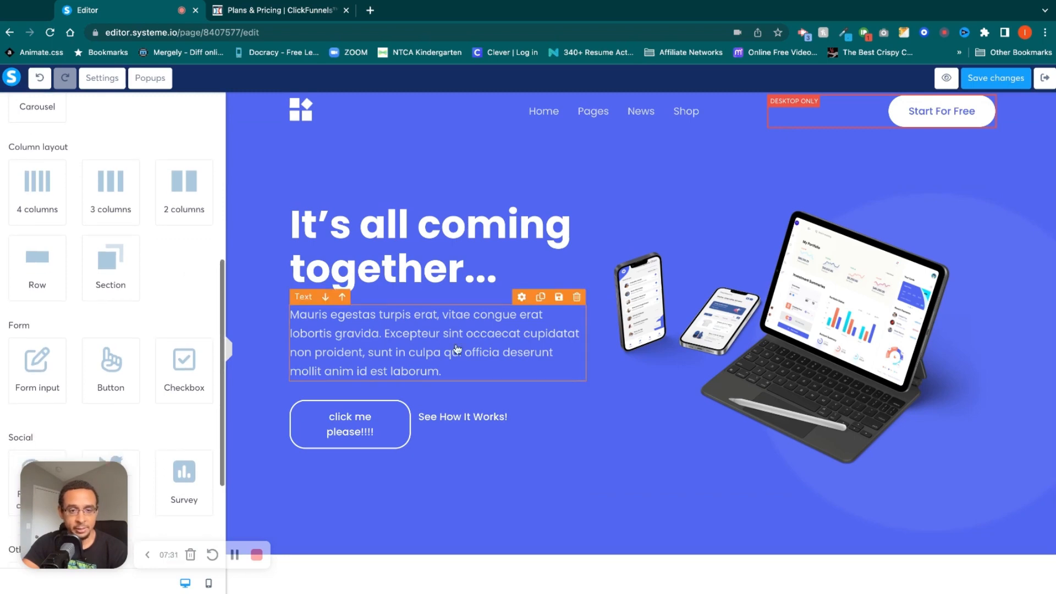
scroll(458, 349, "down", 6)
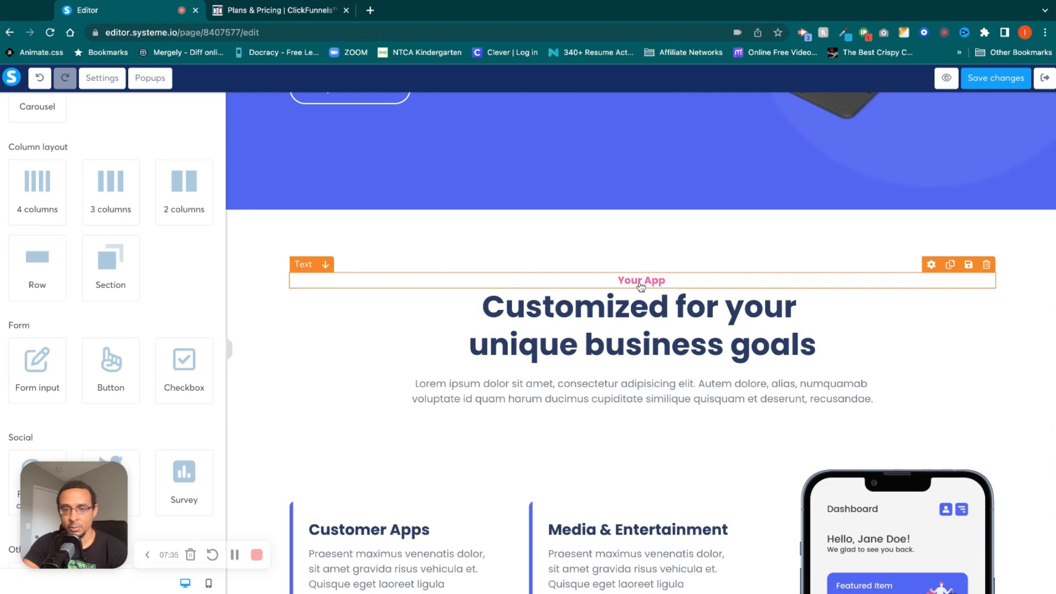
left_click(641, 285)
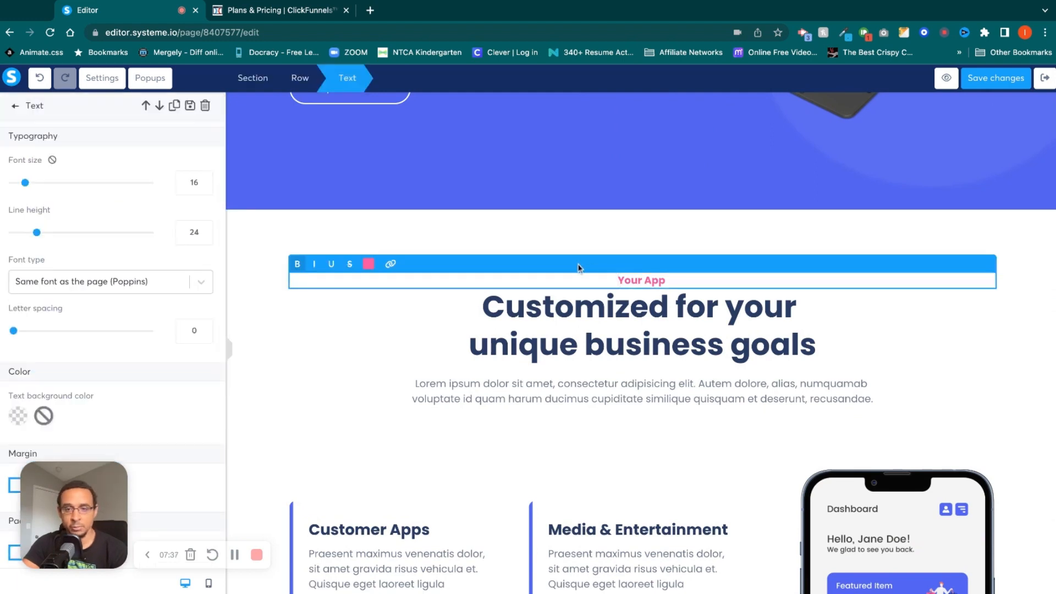
left_click(609, 253)
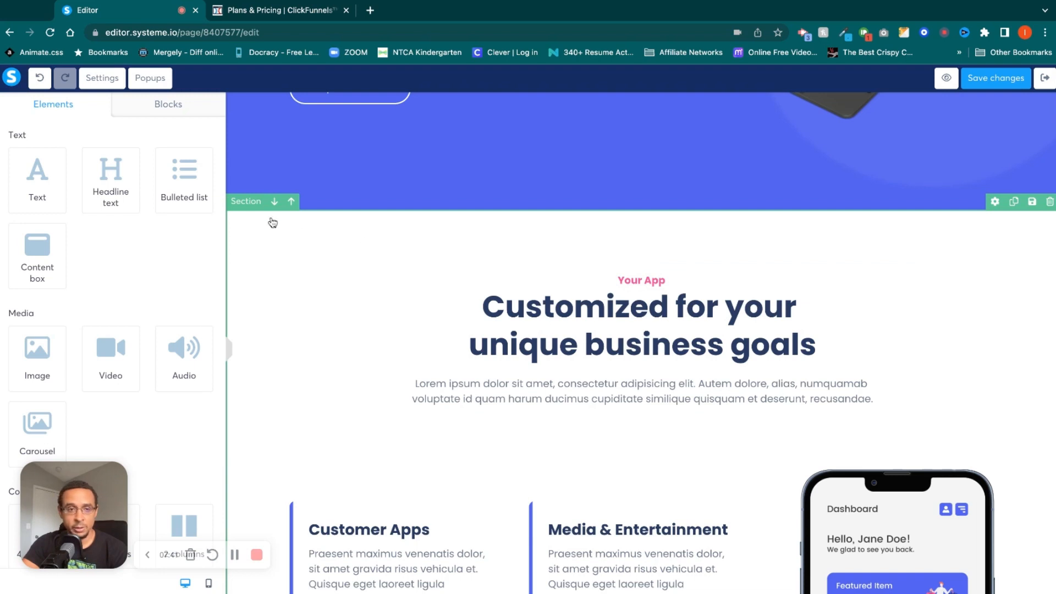
Set the top padding of the "Customized for your unique business goals" section to 0.
left_click(251, 205)
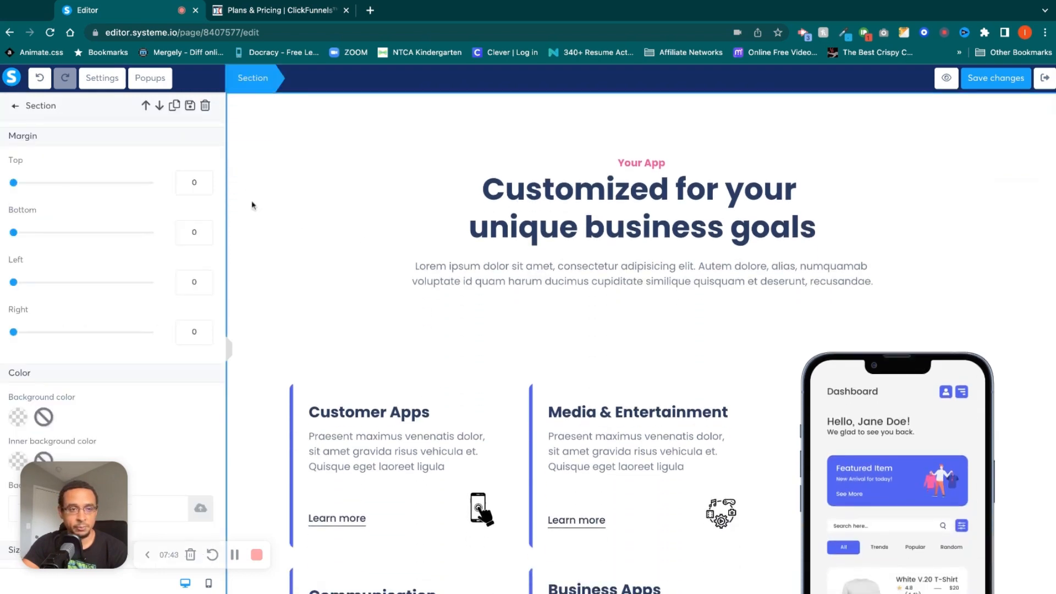
scroll(134, 319, "down", 3)
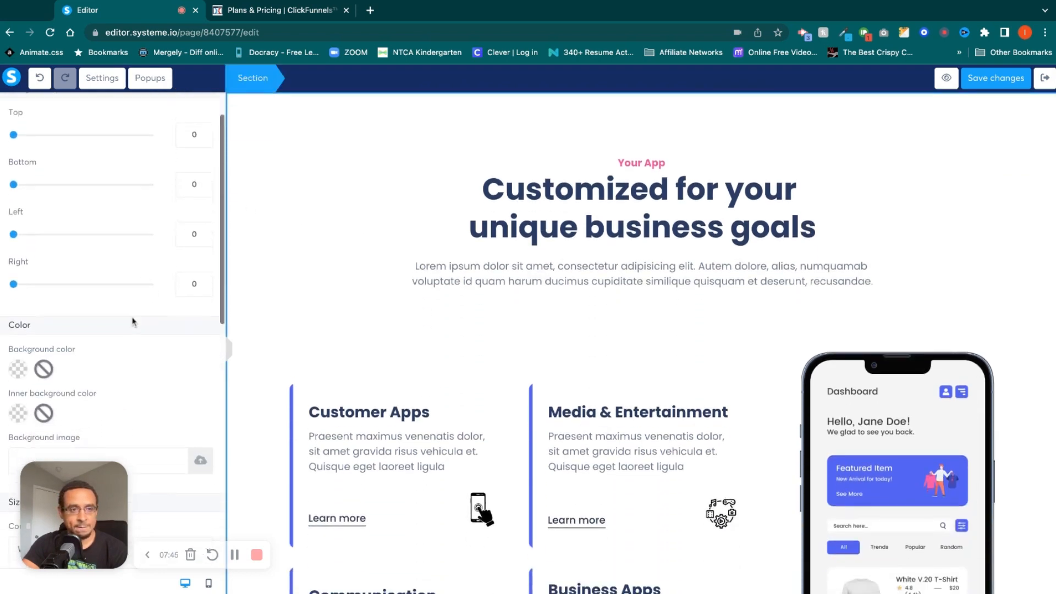
scroll(134, 320, "down", 5)
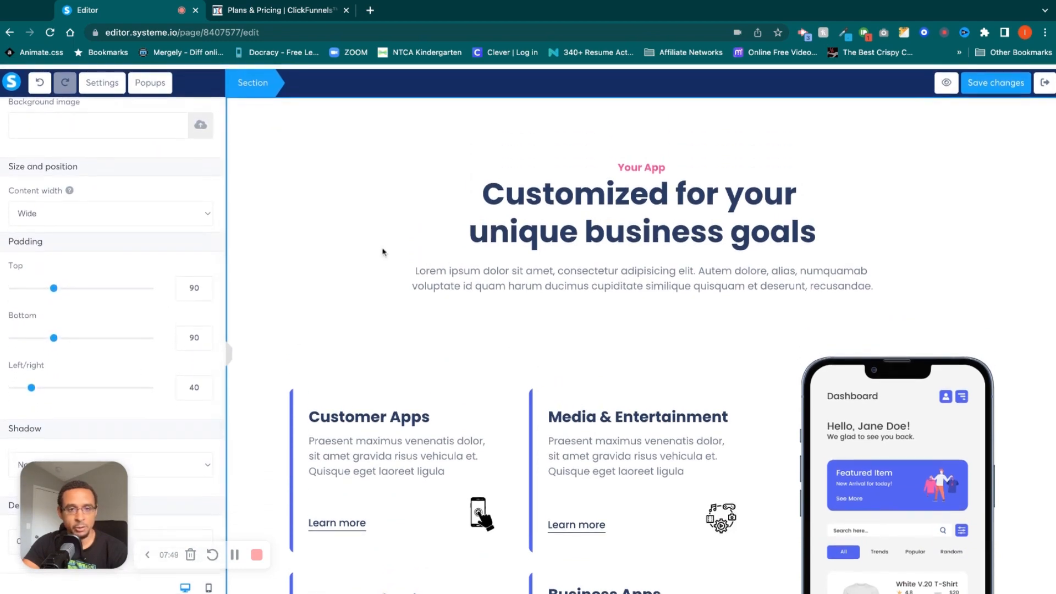
left_click_drag(54, 285, 14, 284)
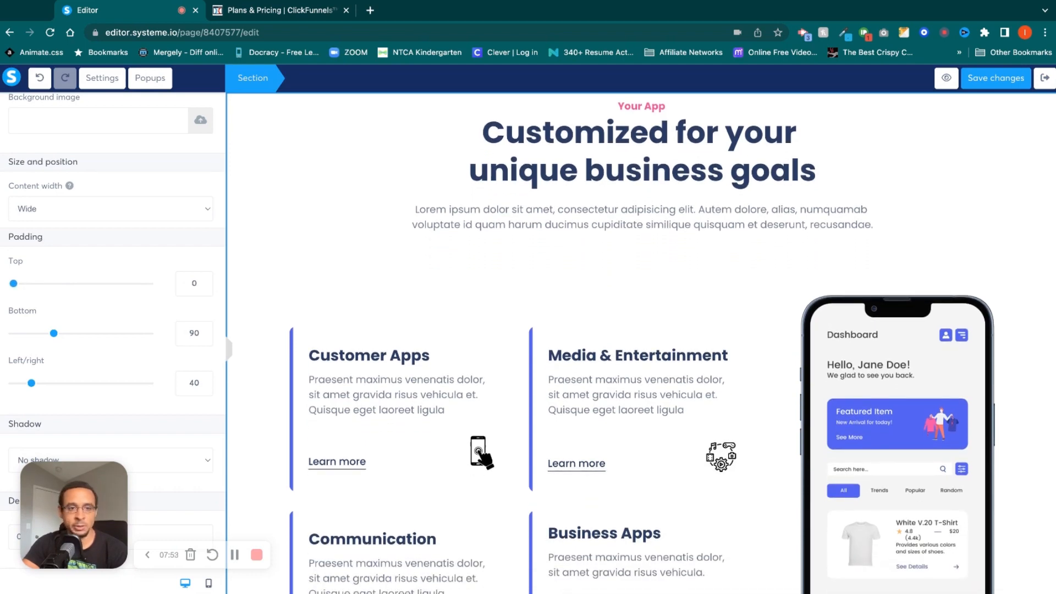
left_click(417, 265)
Review the remaining form, social and other page elements, and exit the editor to the squeeze page's step configuration.
scroll(418, 265, "up", 7)
scroll(417, 265, "down", 3)
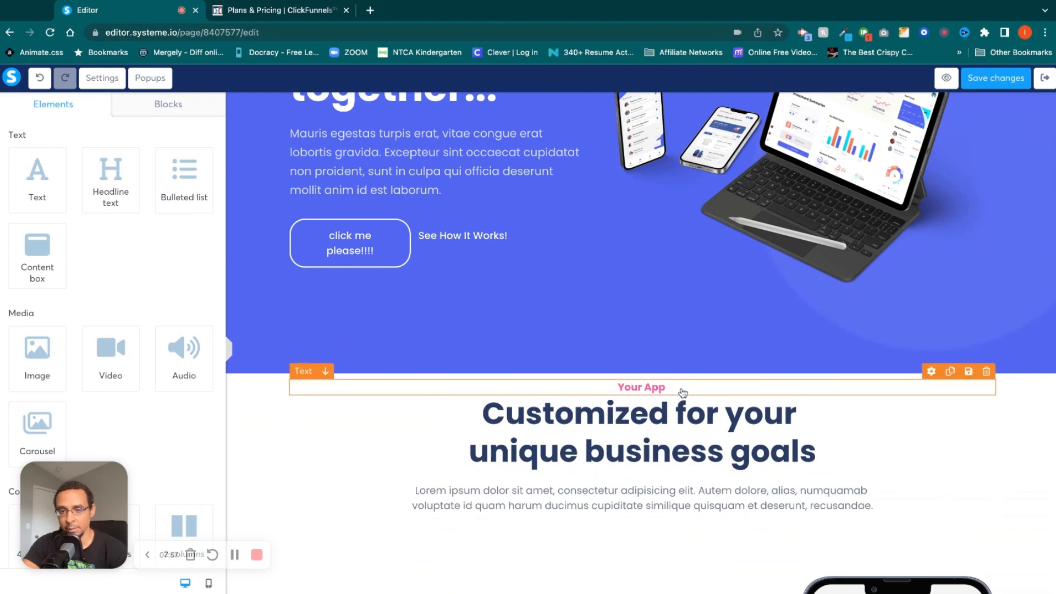
scroll(178, 387, "down", 2)
scroll(178, 386, "down", 5)
scroll(113, 330, "down", 3)
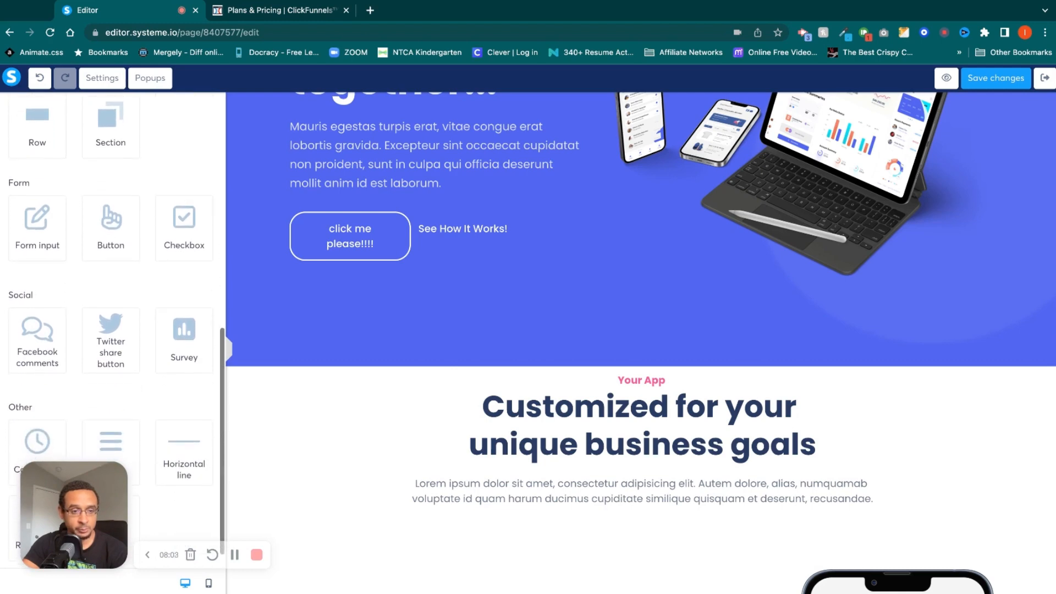
scroll(110, 330, "down", 1)
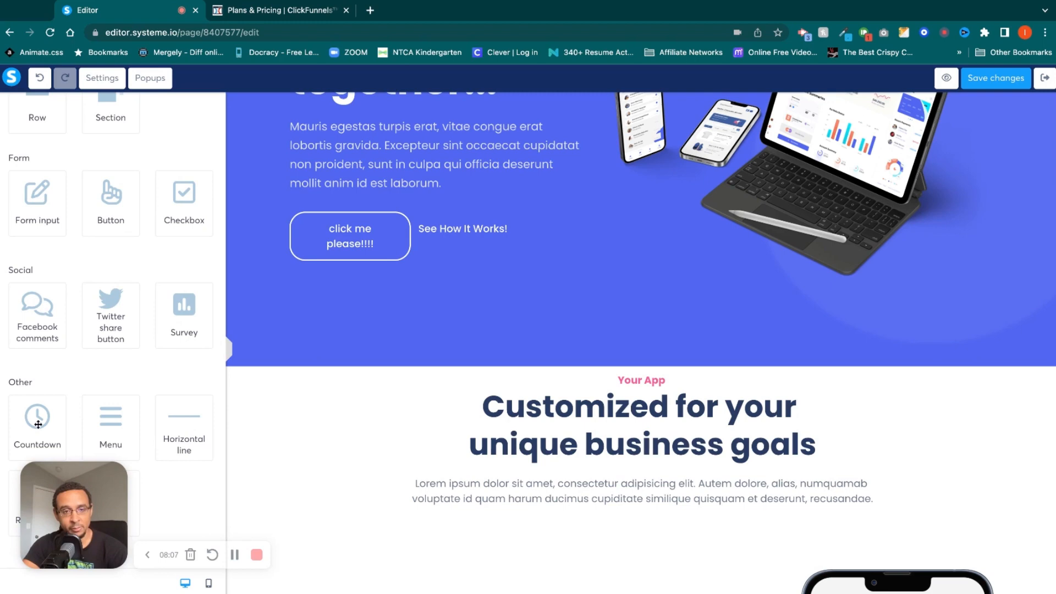
scroll(479, 471, "down", 5)
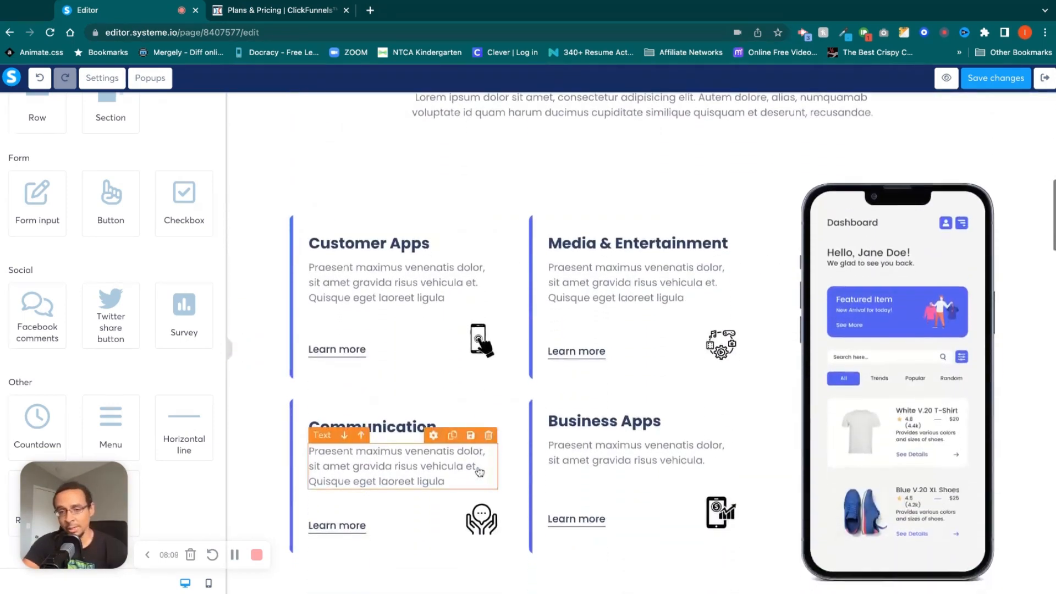
scroll(480, 471, "up", 10)
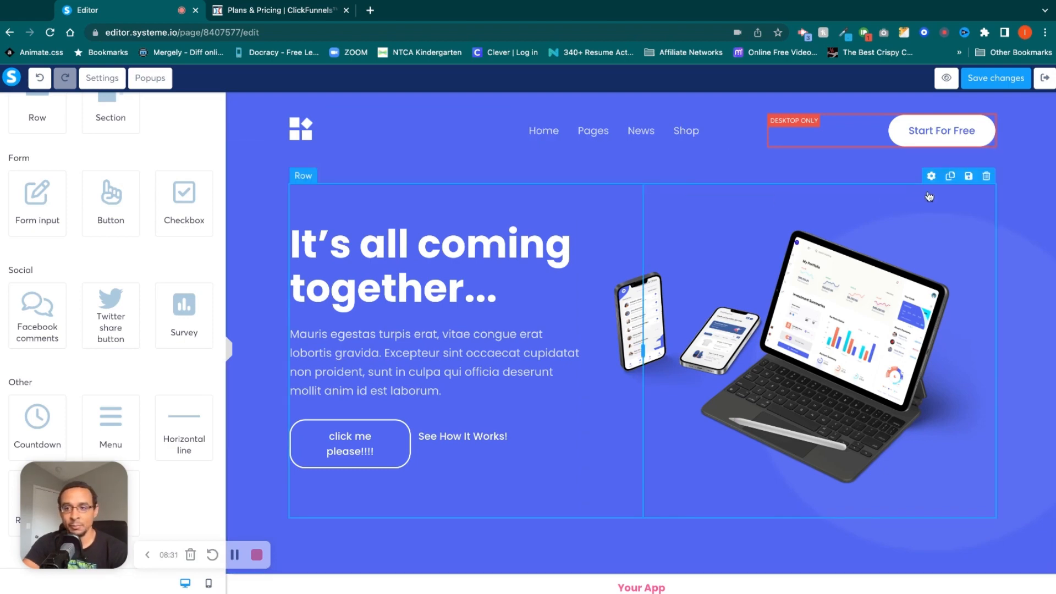
left_click(1048, 80)
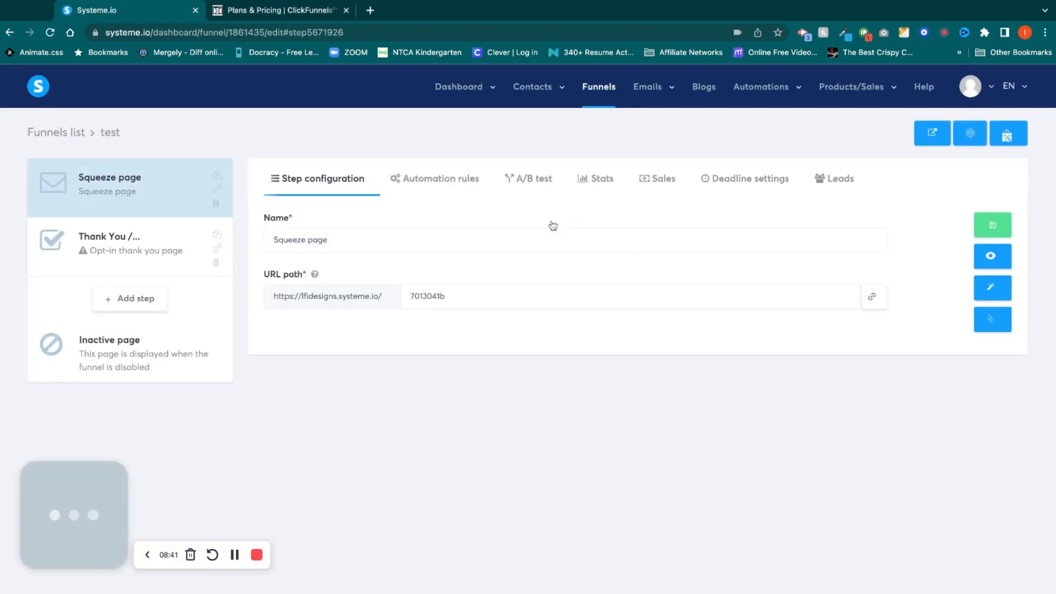
Examine the squeeze page's name and URL path settings, its automation rules and the triggers available for a new rule.
triple_click(347, 246)
double_click(428, 289)
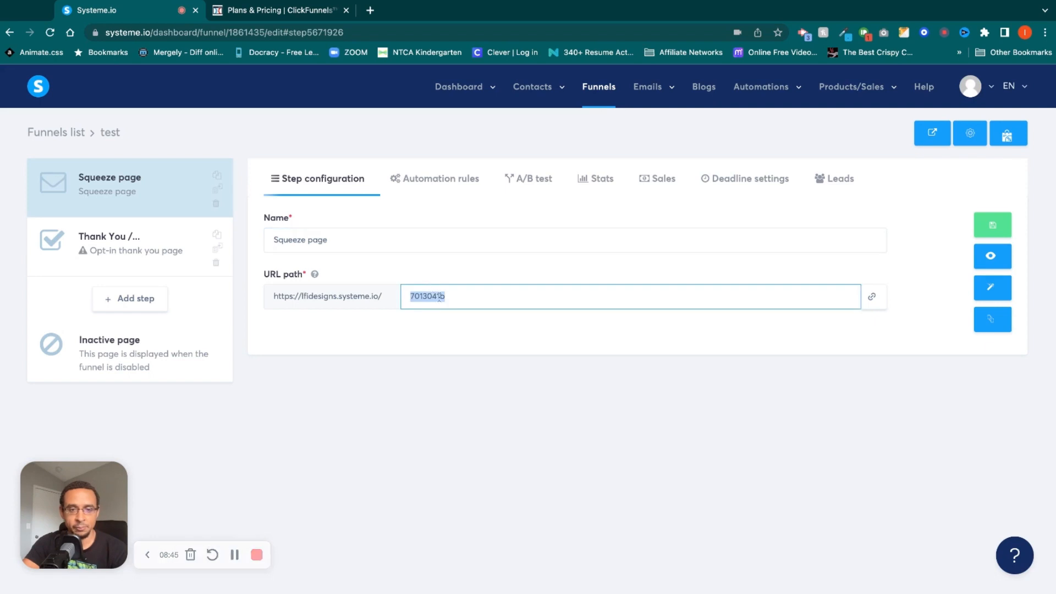
left_click(460, 330)
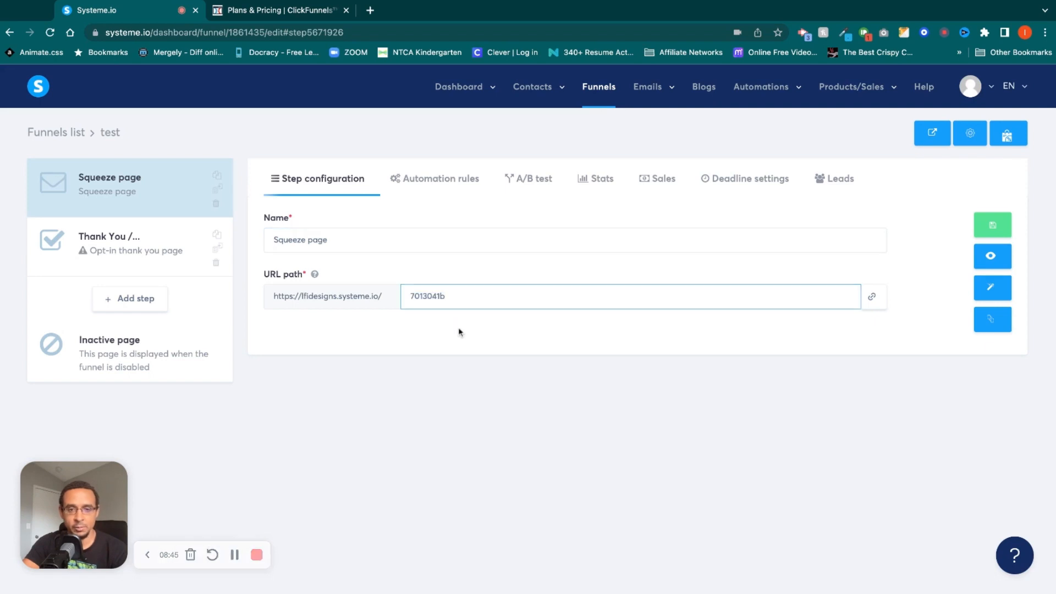
left_click(434, 185)
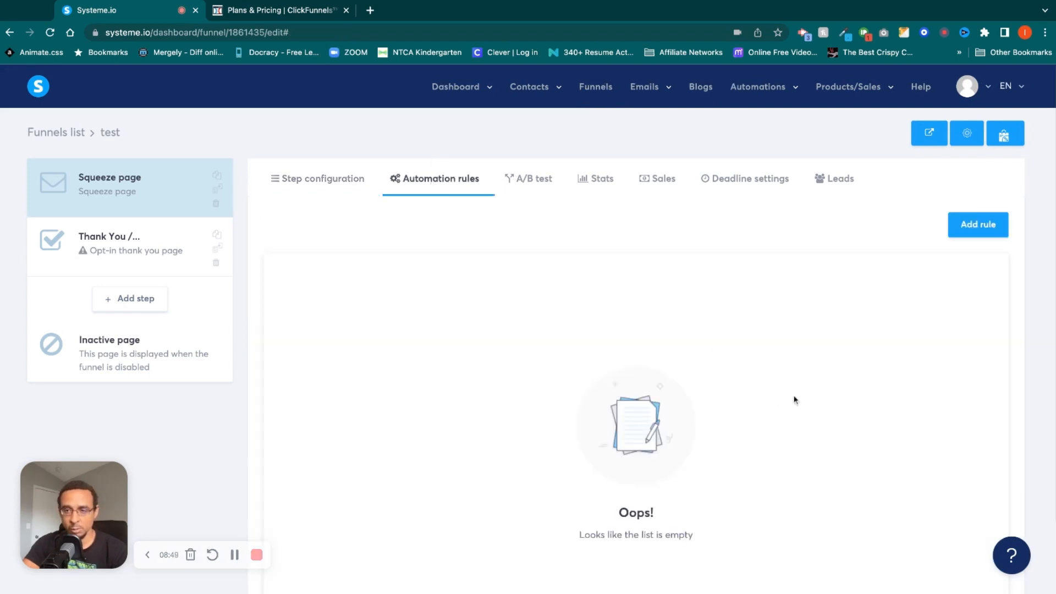
scroll(967, 363, "down", 3)
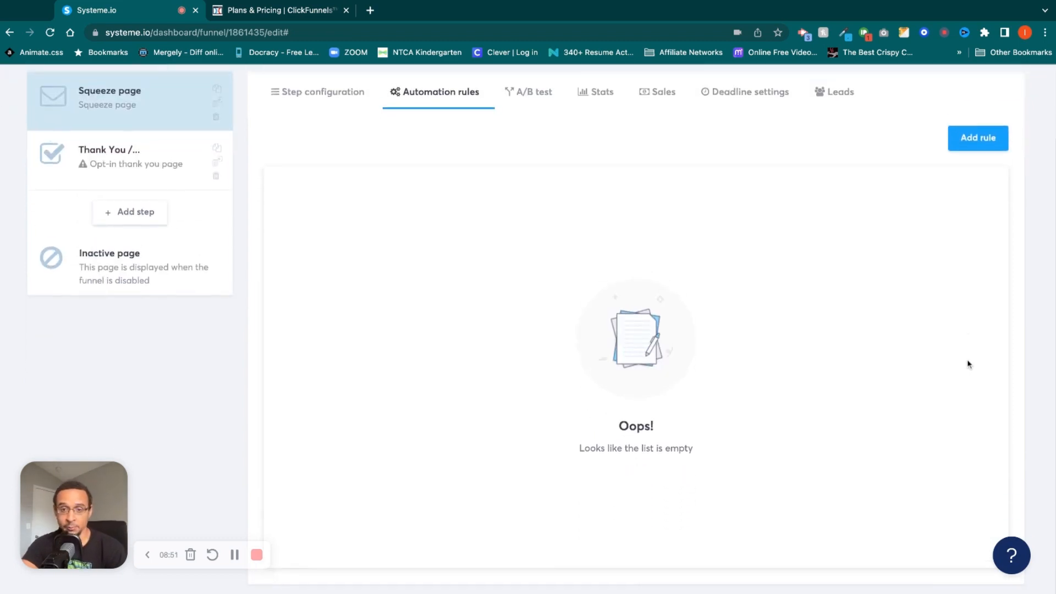
scroll(992, 313, "up", 3)
left_click(985, 227)
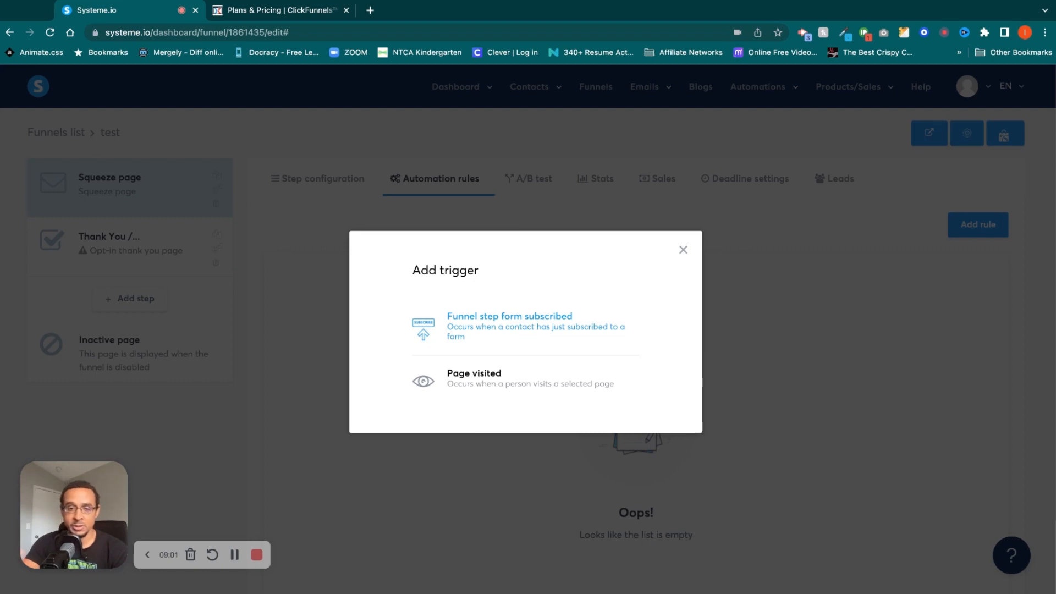
left_click(683, 251)
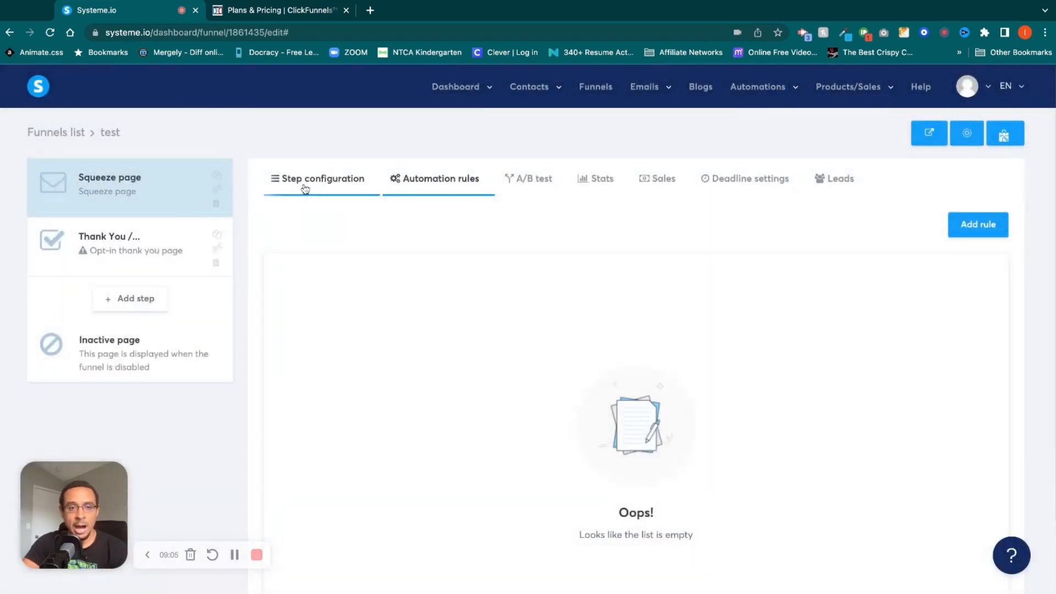
left_click(305, 187)
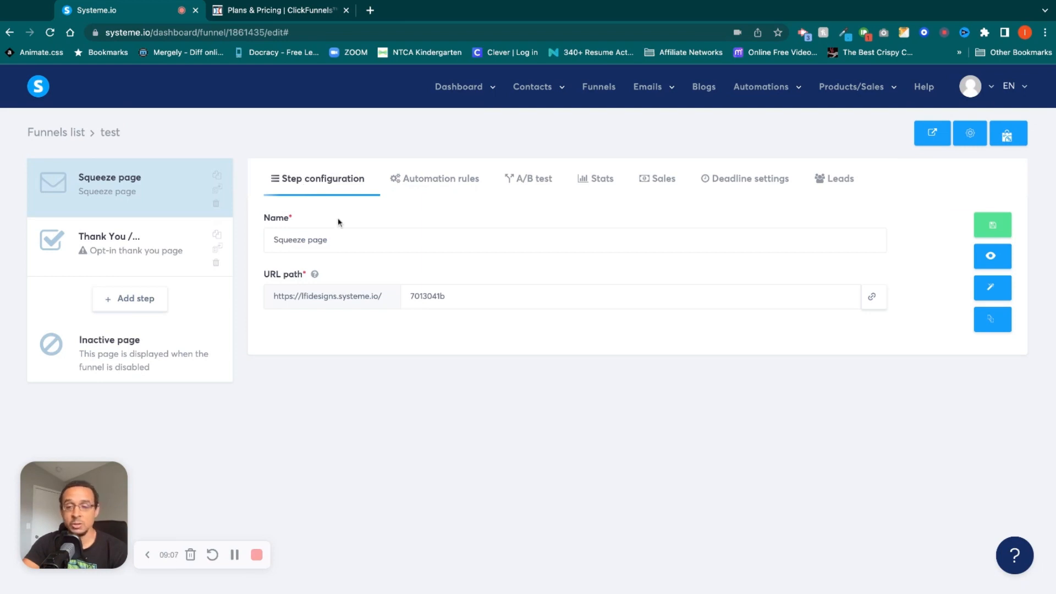
Create a new contact tag named "test".
mouse_move(543, 85)
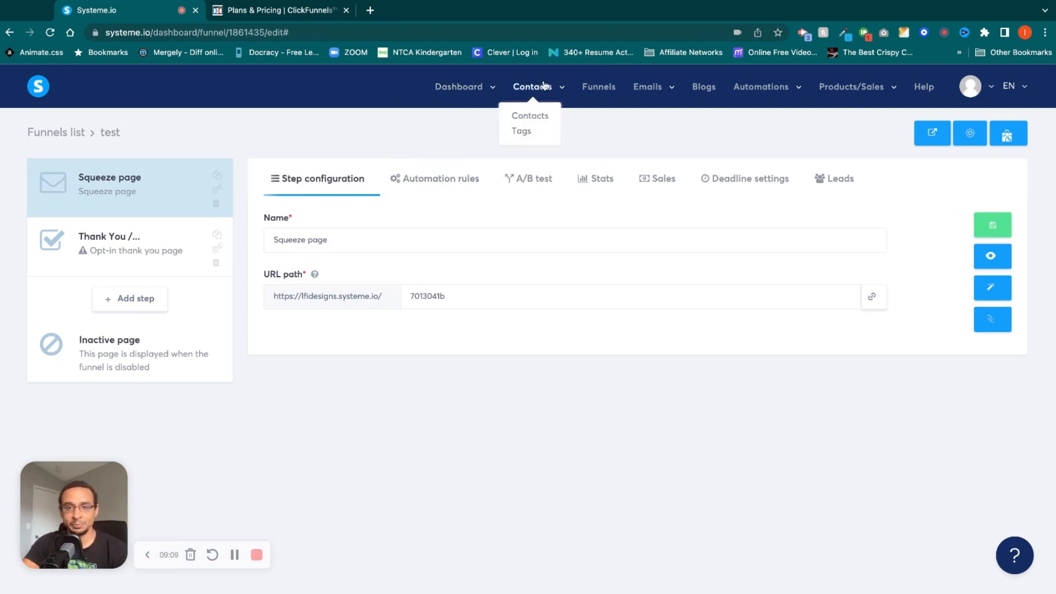
left_click(521, 132)
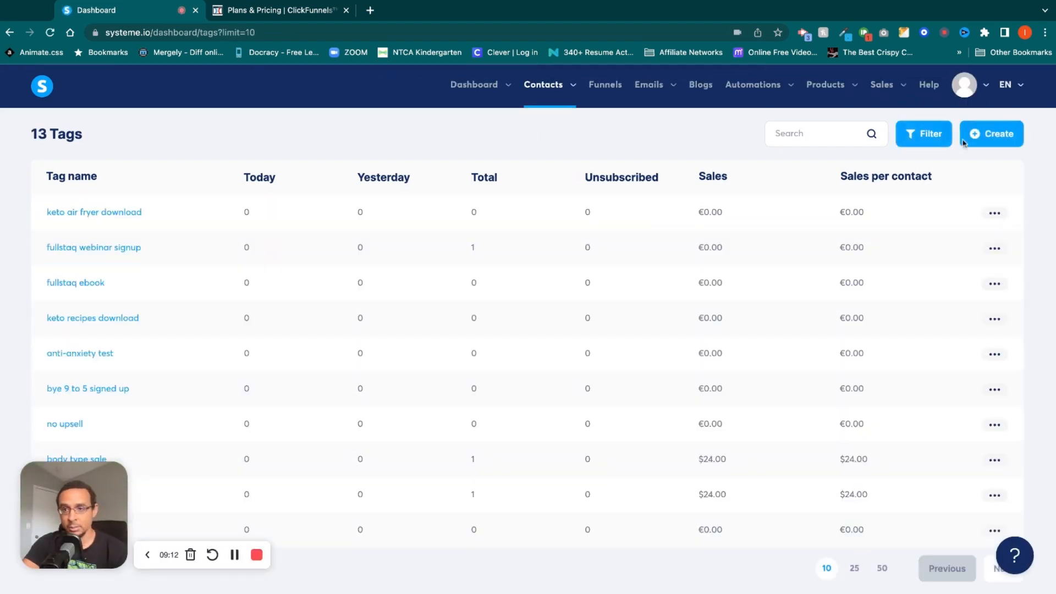
left_click(998, 134)
left_click(426, 337)
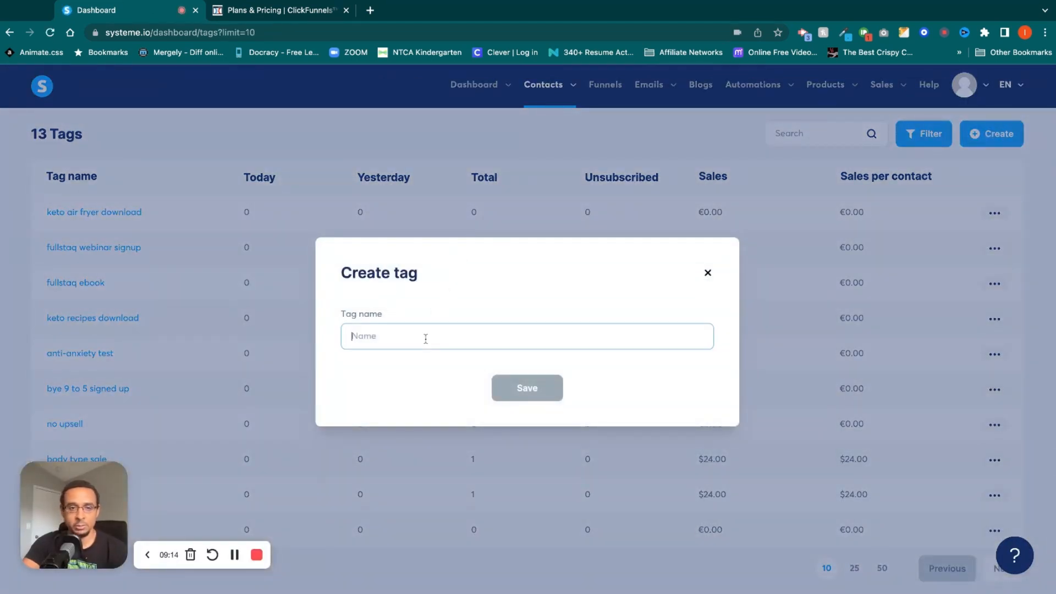
type("test")
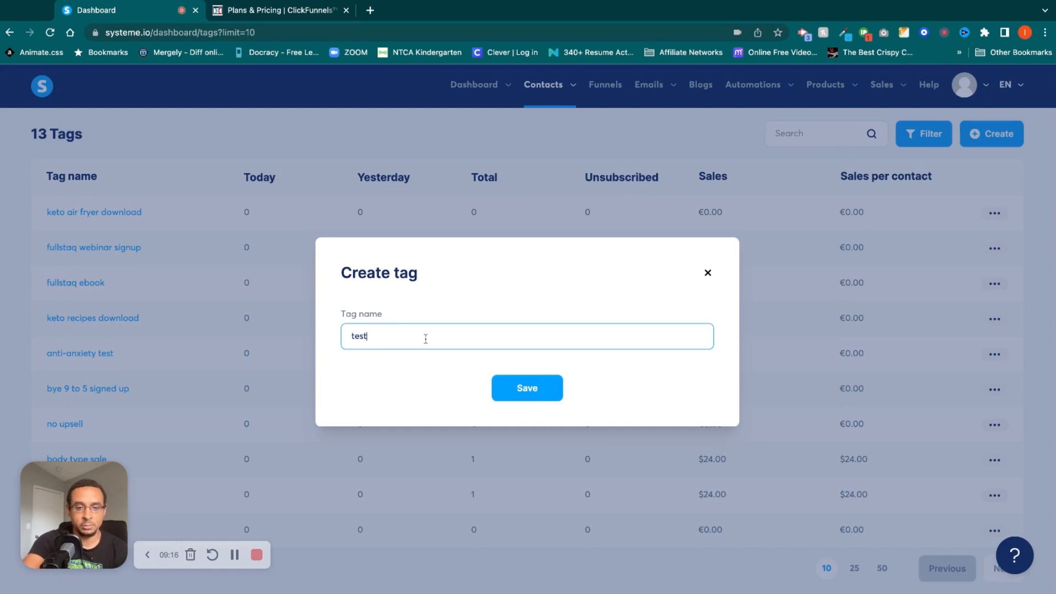
left_click(541, 395)
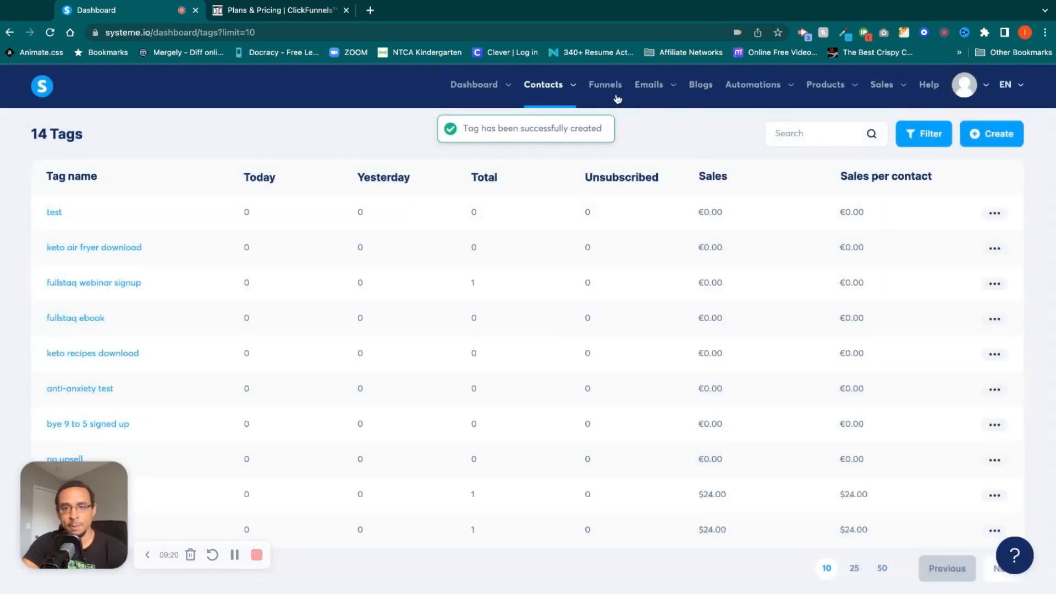
Create an email campaign named "test" without a description.
mouse_move(648, 87)
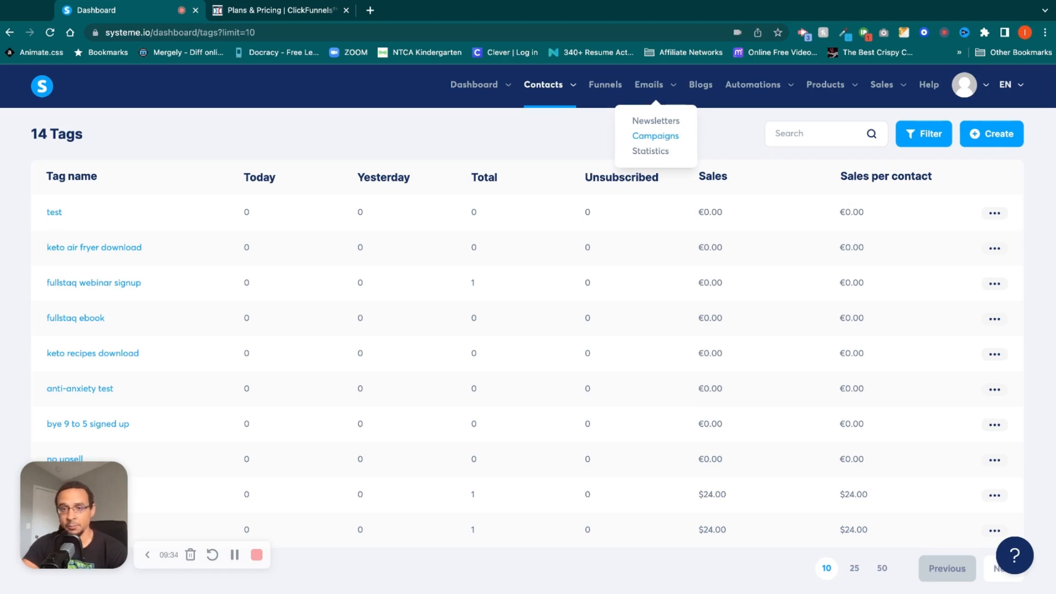
left_click(655, 136)
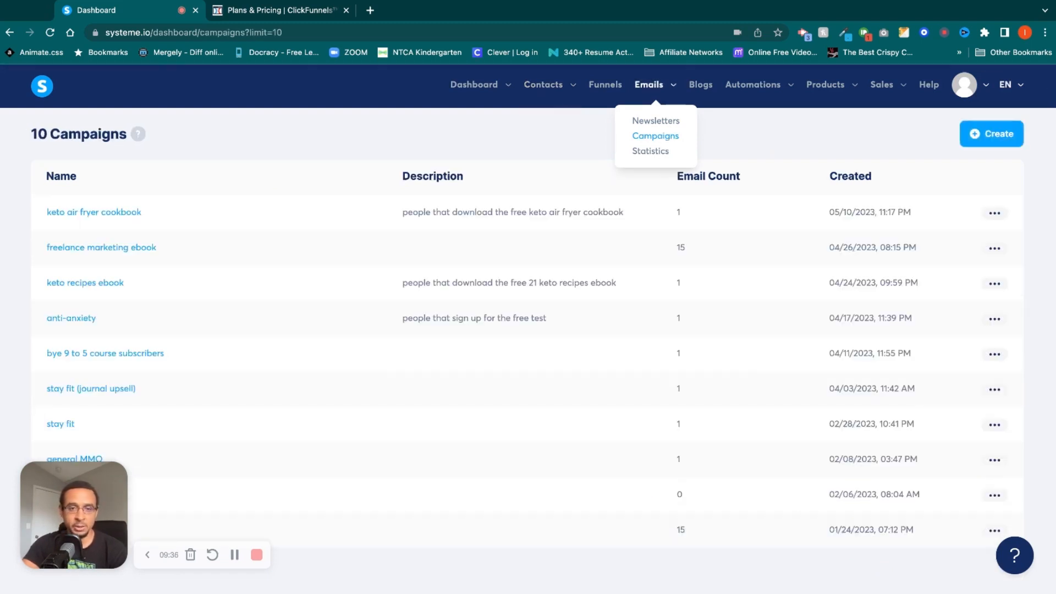
left_click(978, 137)
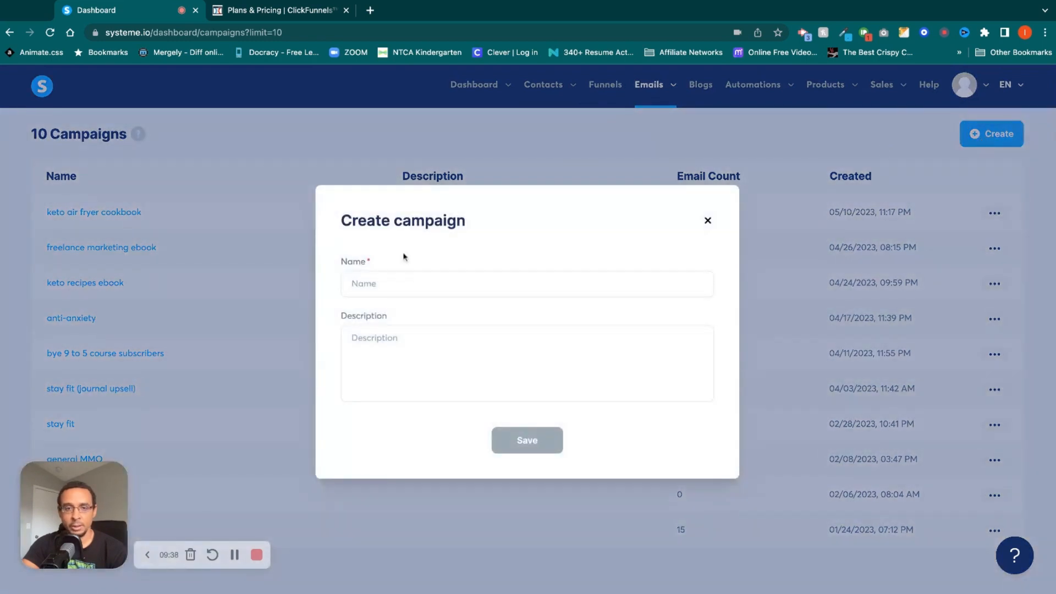
left_click(405, 287)
type("test")
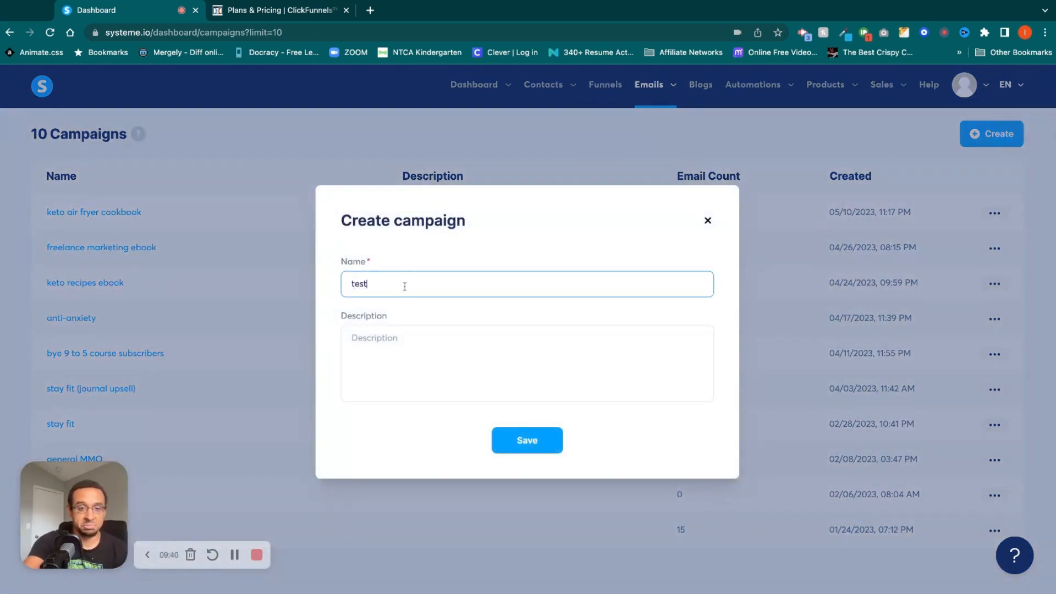
left_click(425, 340)
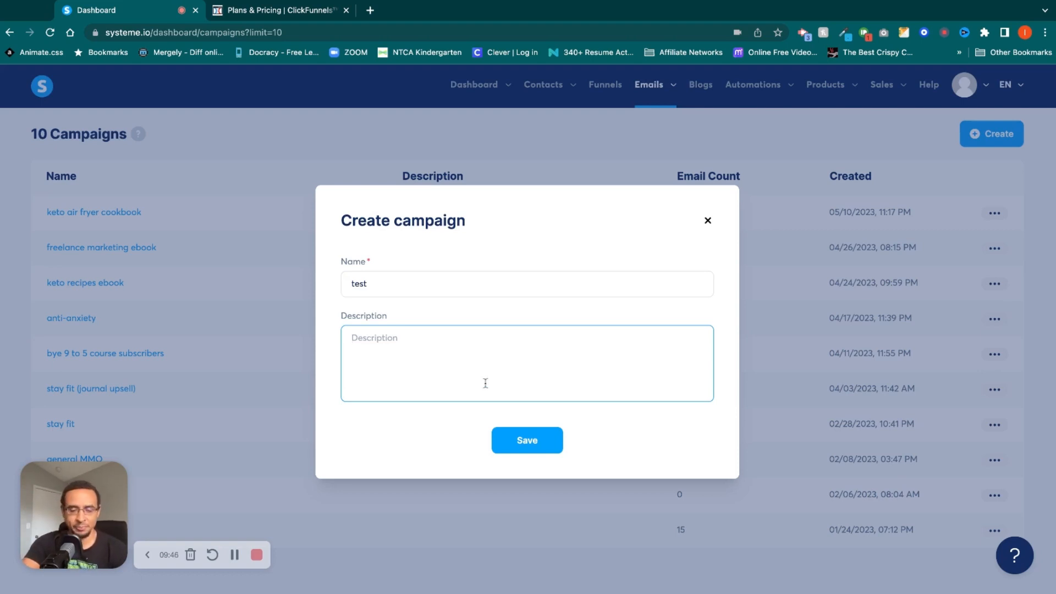
left_click(527, 440)
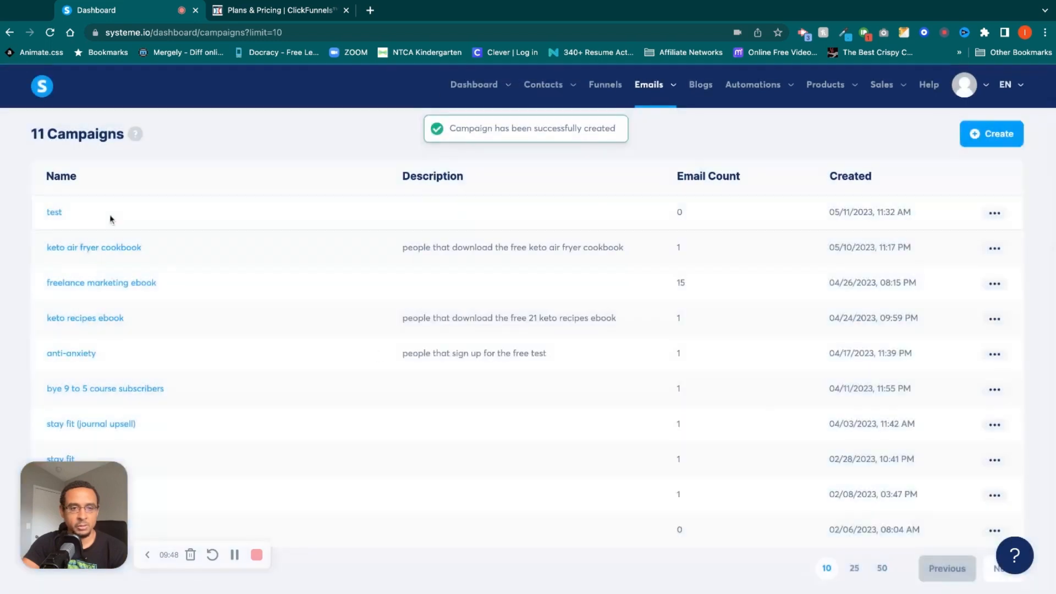
Add an email to the "test" campaign with the subject "testing 1", using the visual editor and the Product Funnel template.
left_click(57, 212)
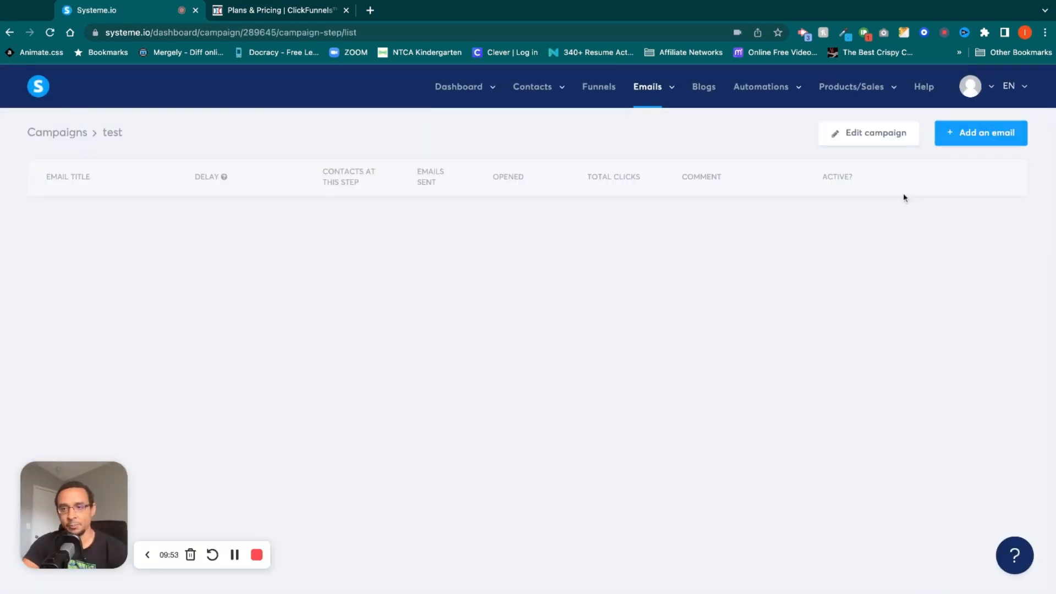
left_click(980, 133)
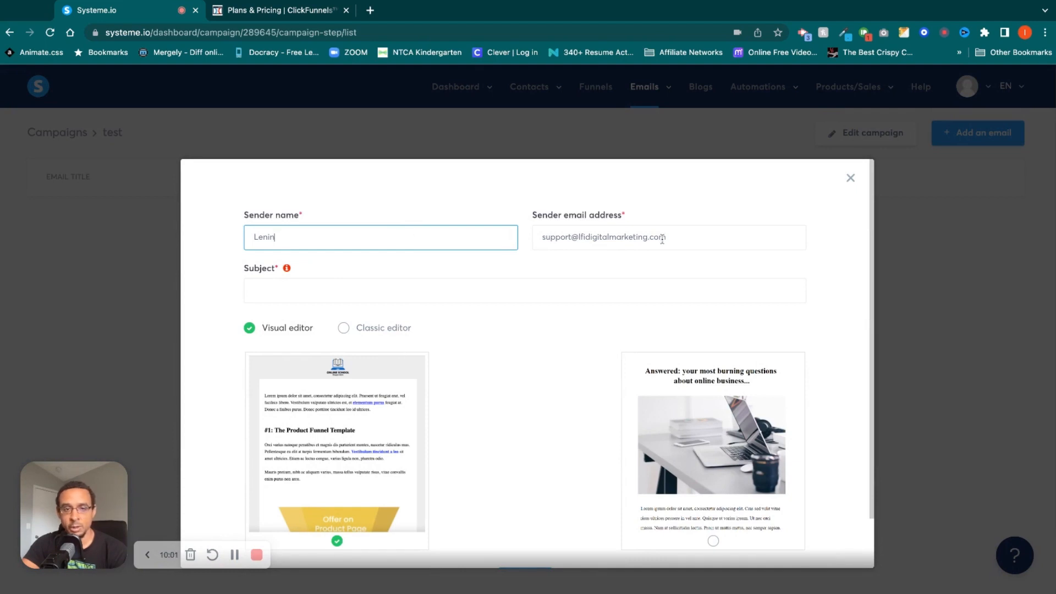
scroll(571, 312, "down", 2)
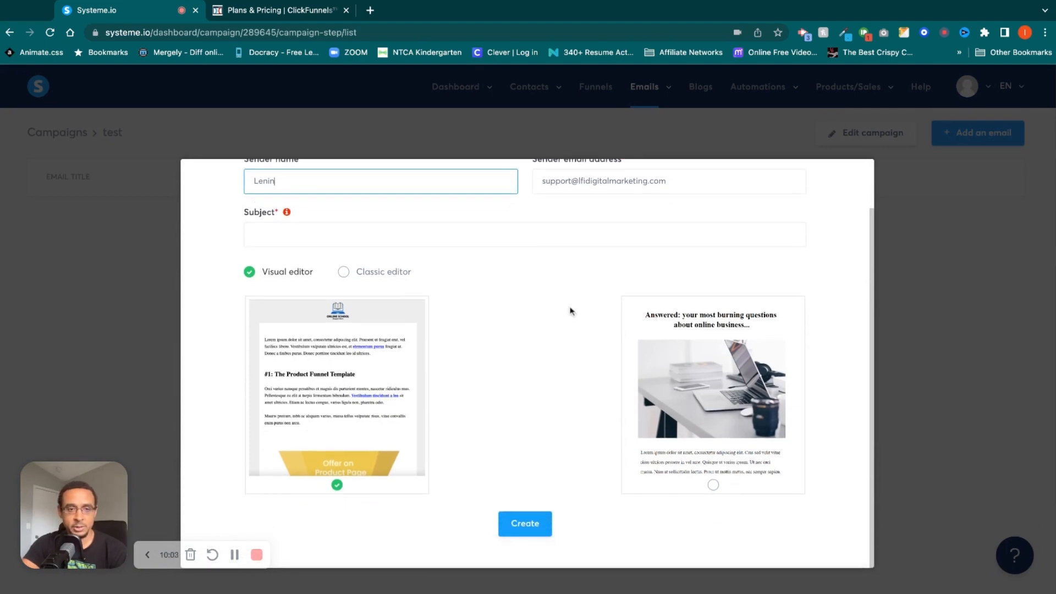
left_click(357, 374)
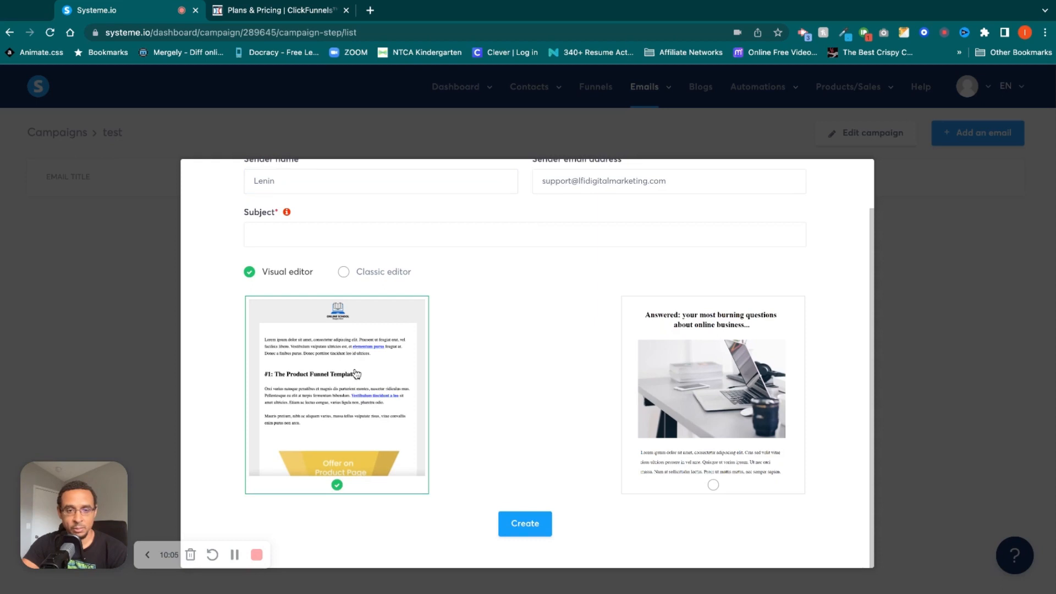
left_click(515, 521)
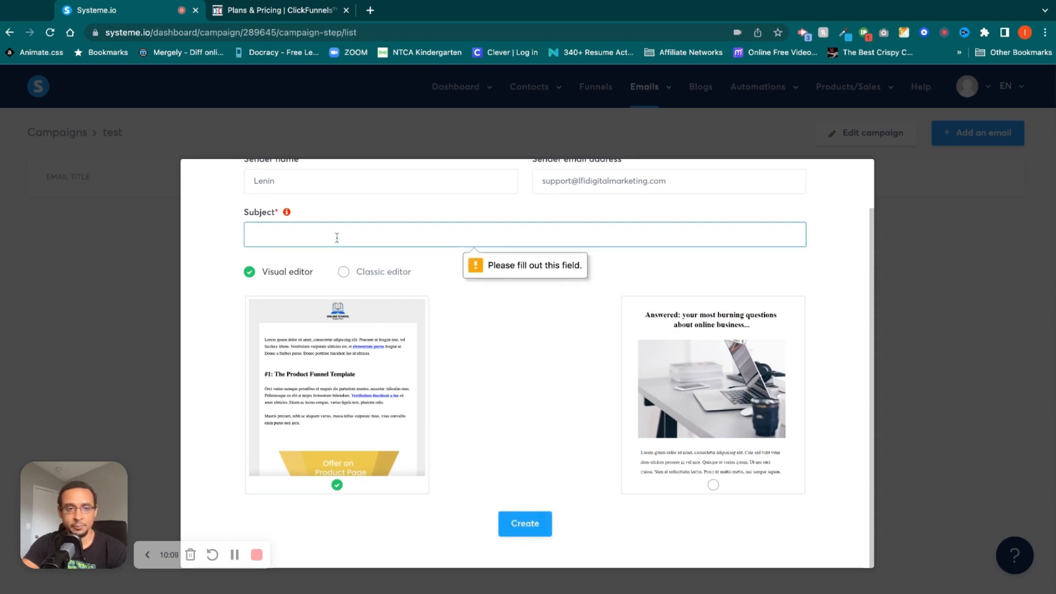
type("testing 123")
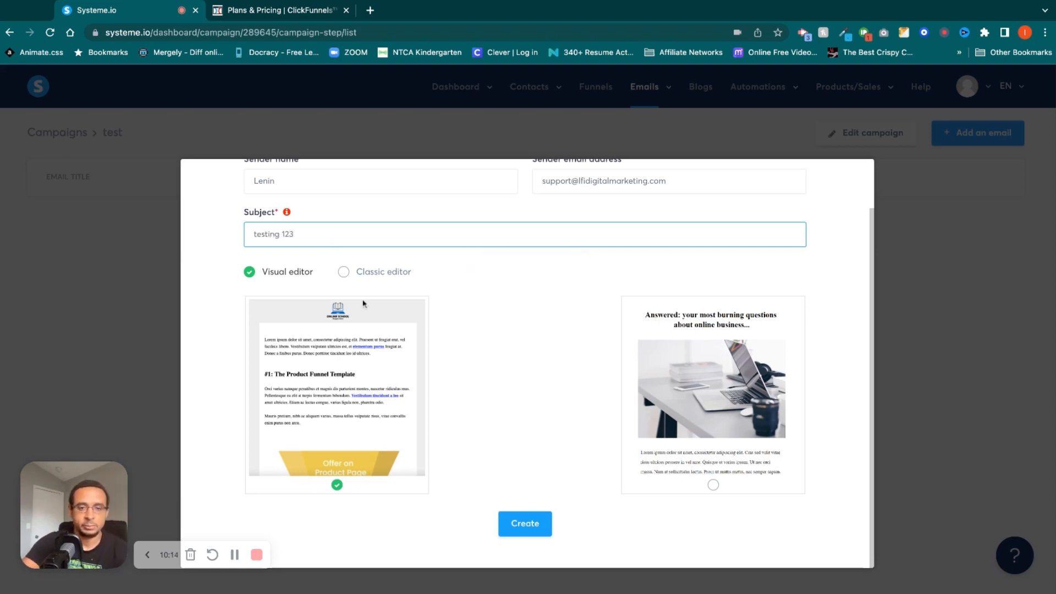
left_click(523, 524)
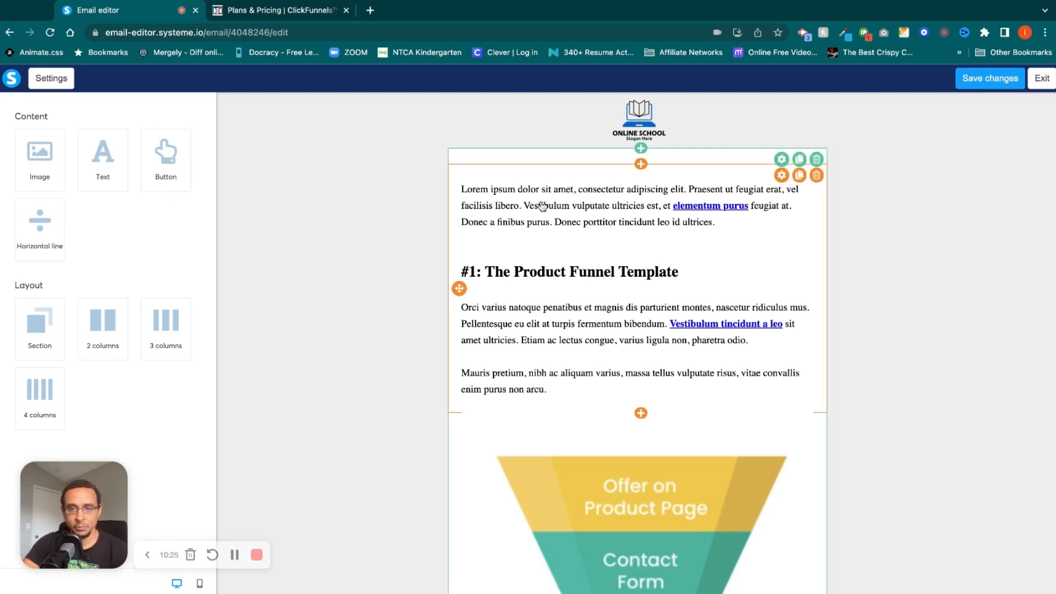
Inspect the logo's image settings, and try a content area width of 300 before restoring it to 600.
left_click(642, 116)
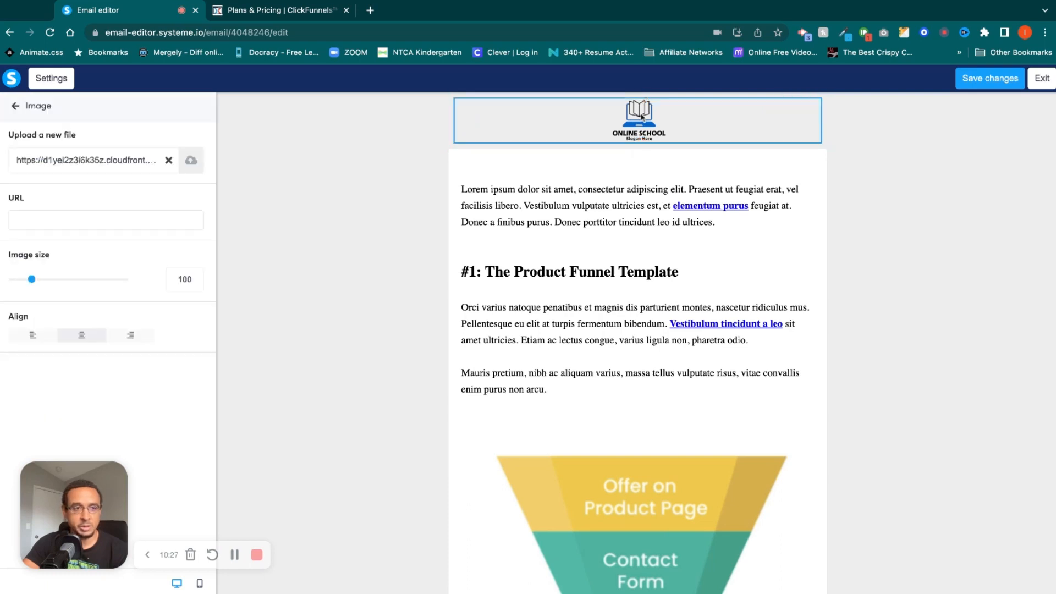
key("Escape")
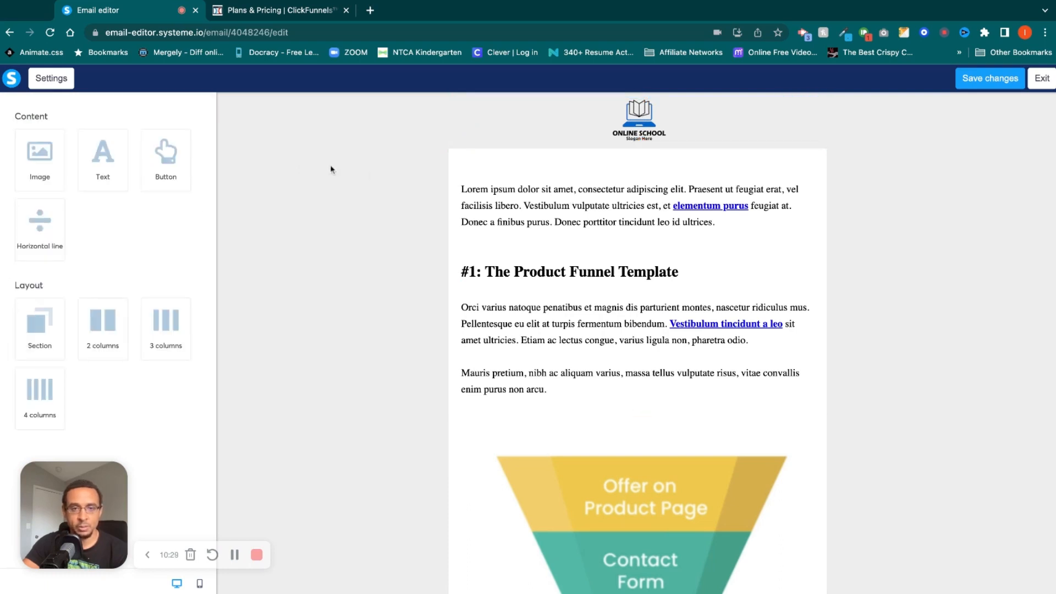
left_click(52, 78)
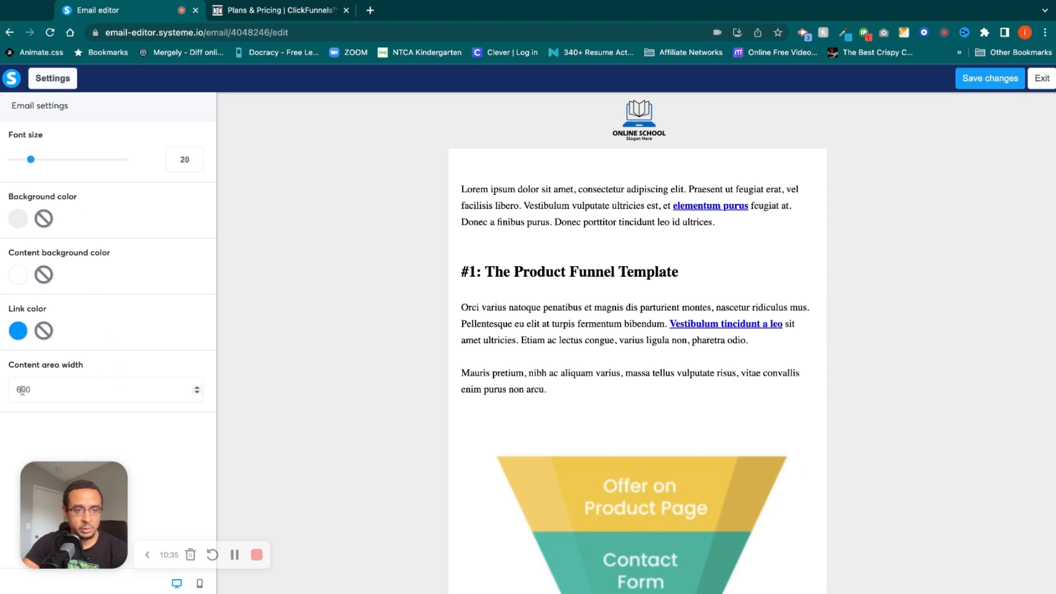
type("50")
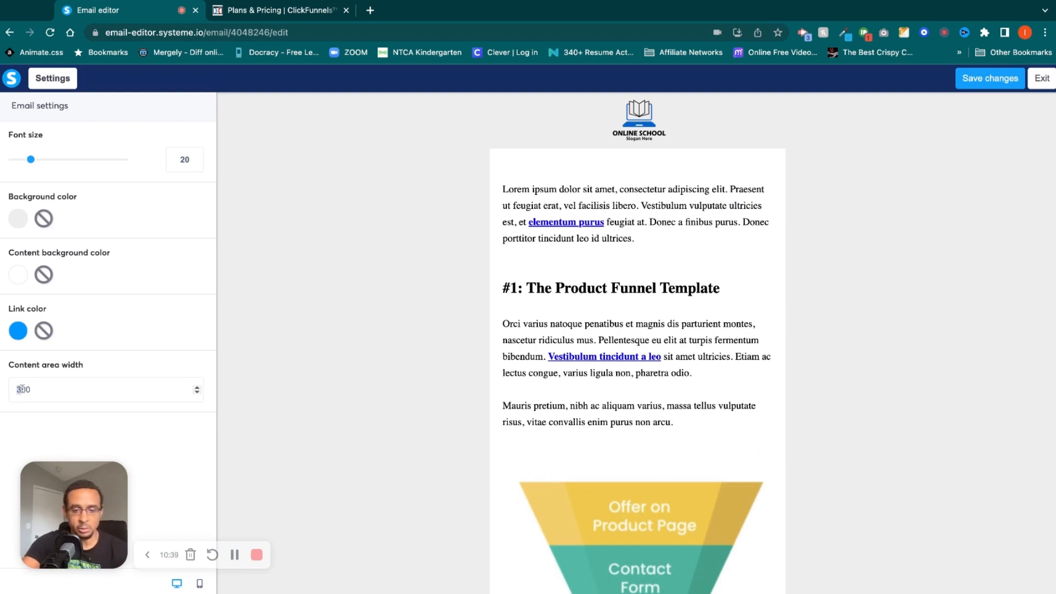
type("600")
left_click(571, 356)
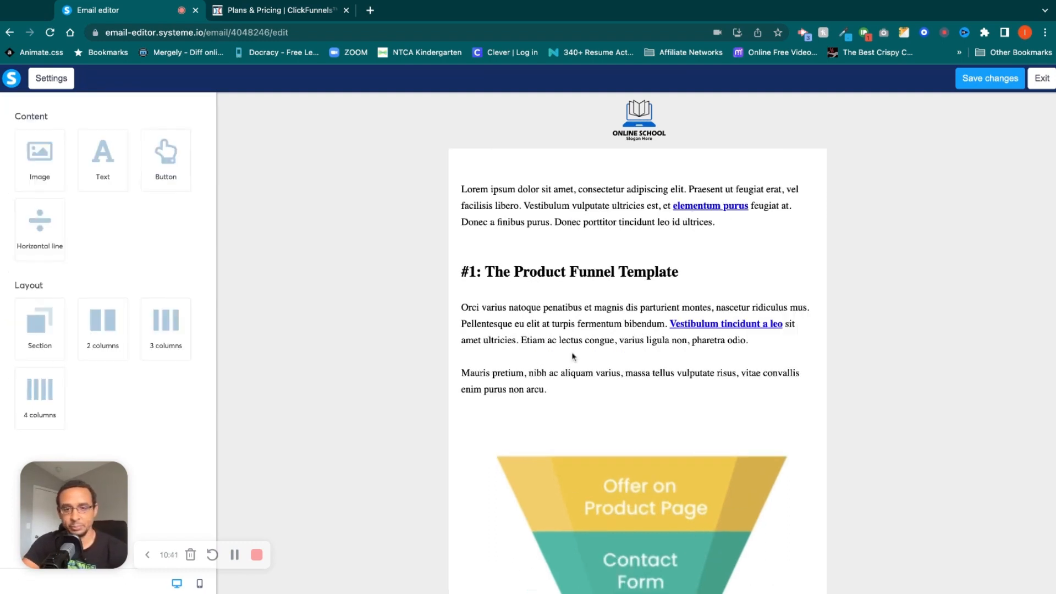
Examine the body text block's formatting options and available fonts, and the email's general settings.
left_click(581, 325)
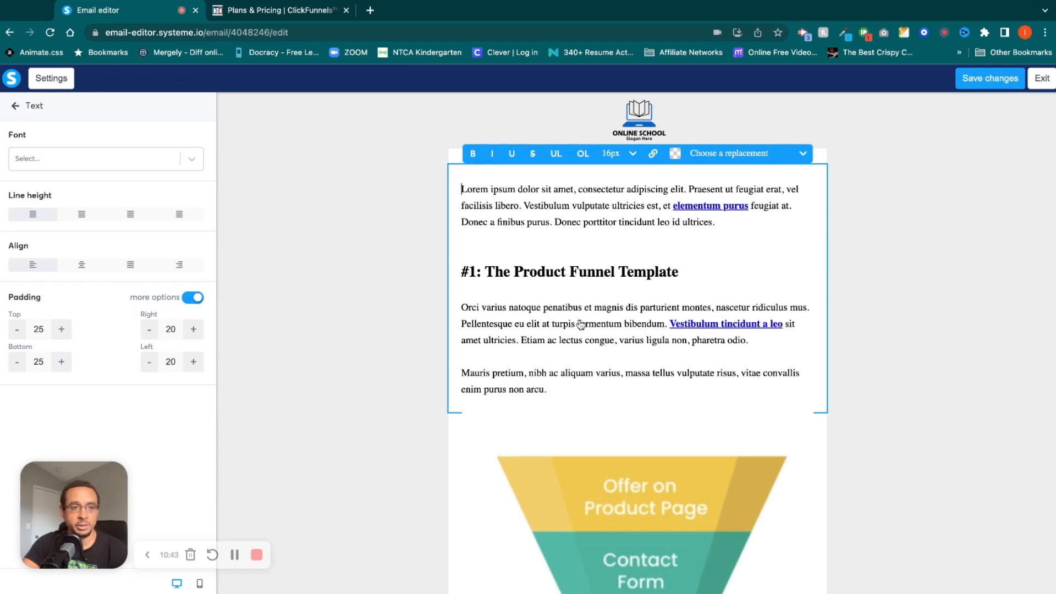
left_click(198, 166)
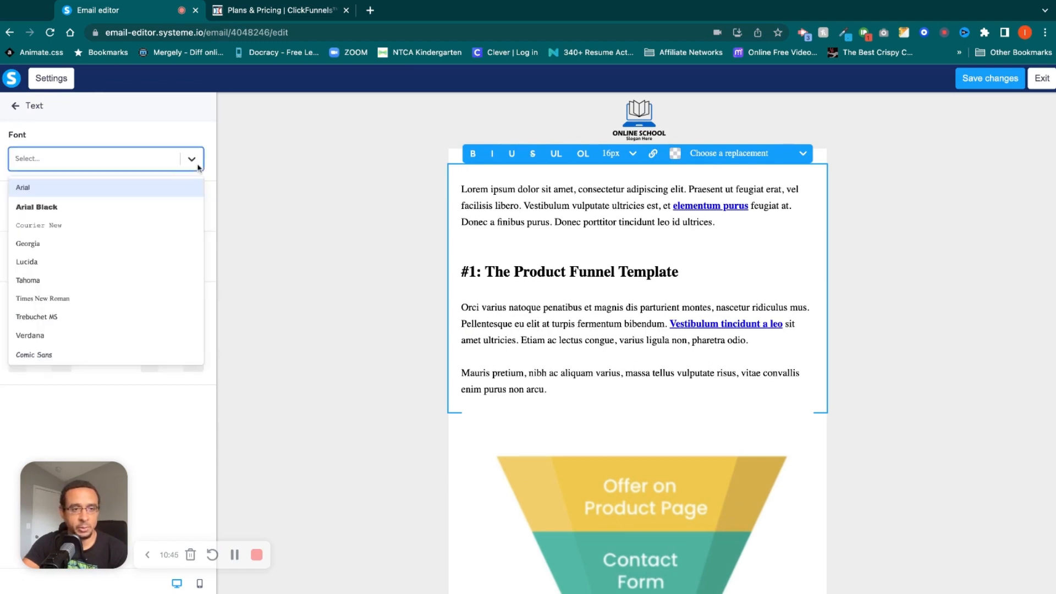
left_click(198, 166)
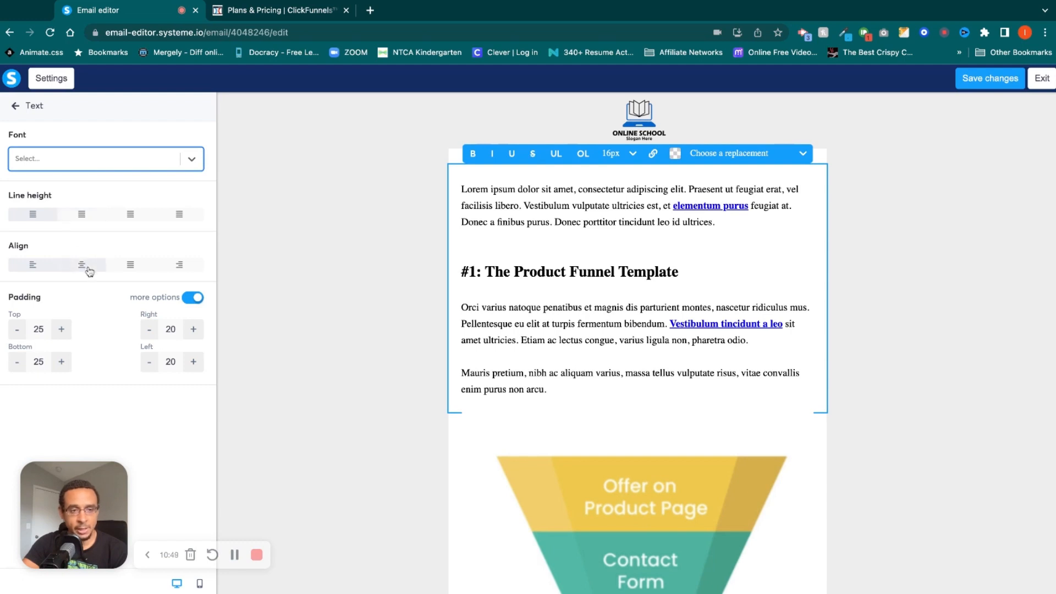
left_click(928, 209)
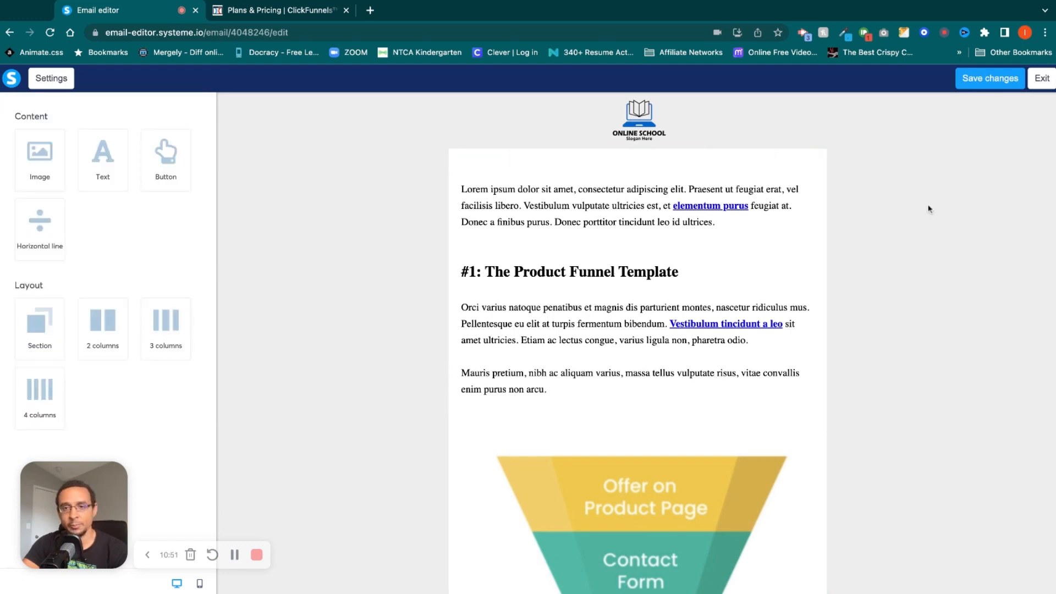
left_click(50, 79)
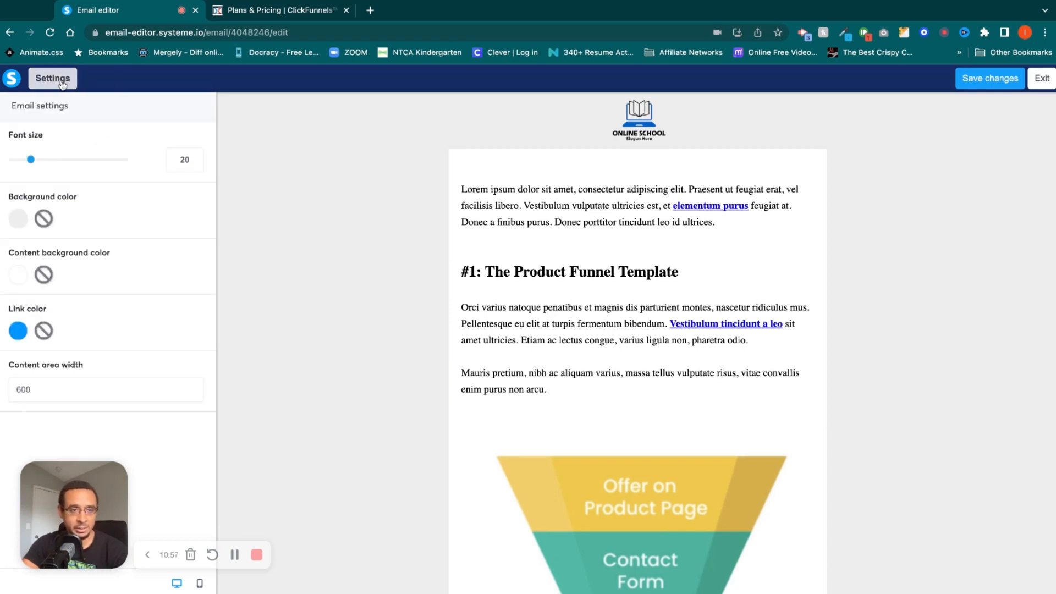
Set the email's font size to 19 and its content background color to red D0021B.
left_click_drag(32, 161, 29, 160)
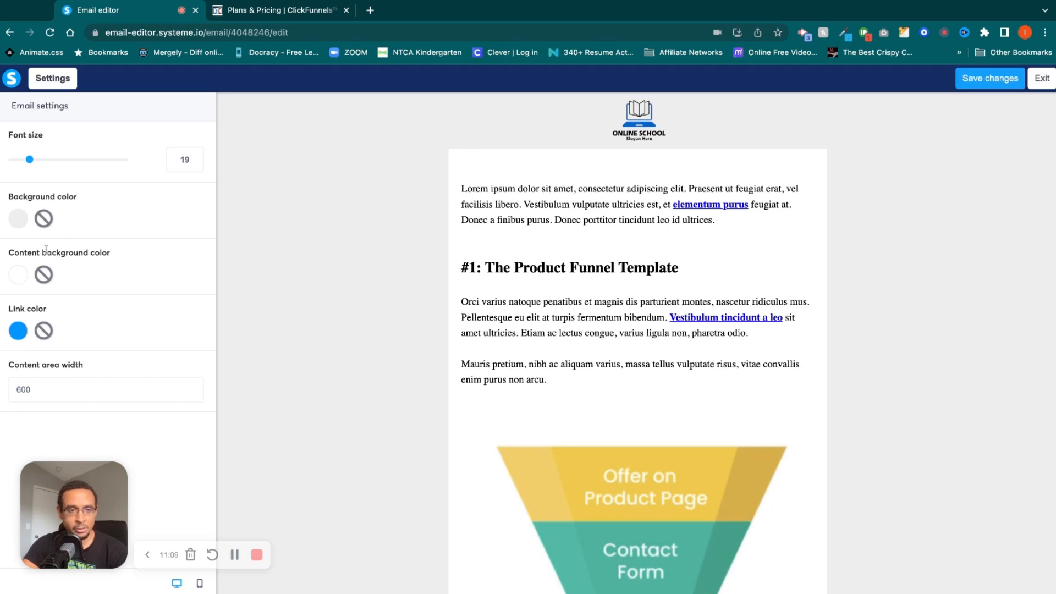
left_click(19, 275)
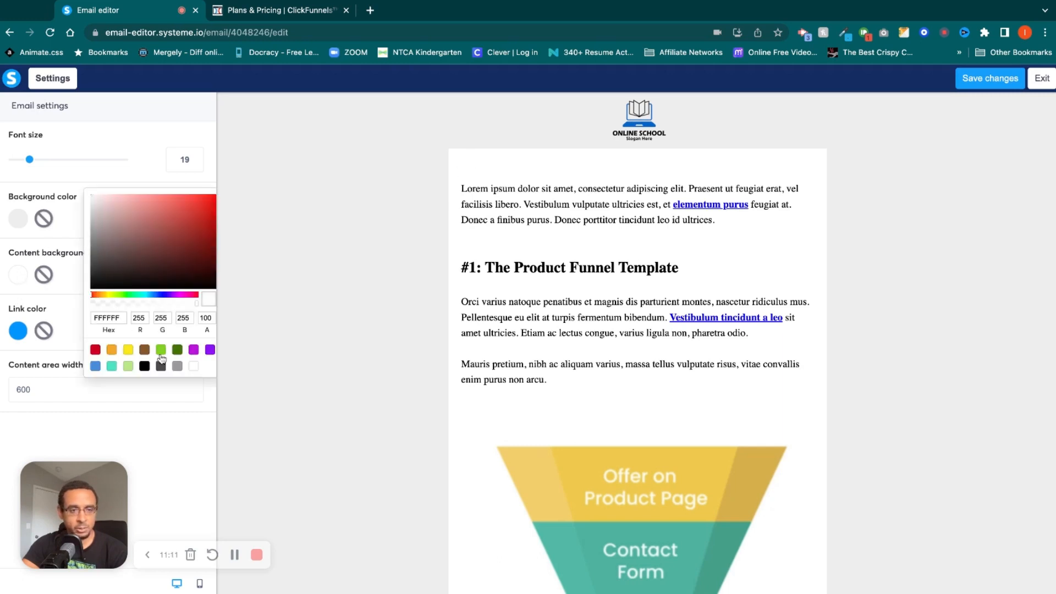
left_click(113, 351)
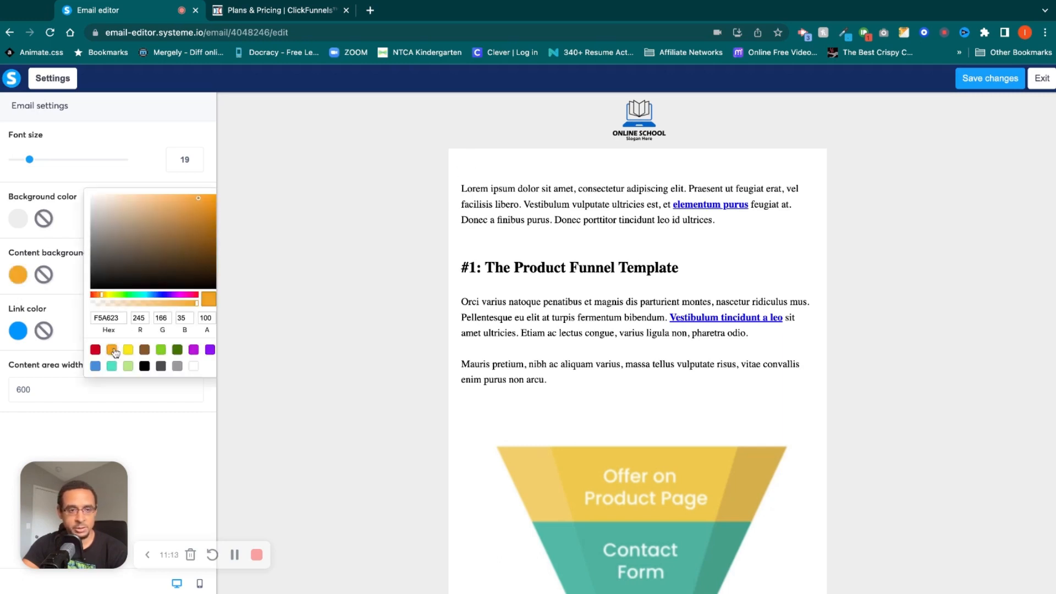
left_click(96, 350)
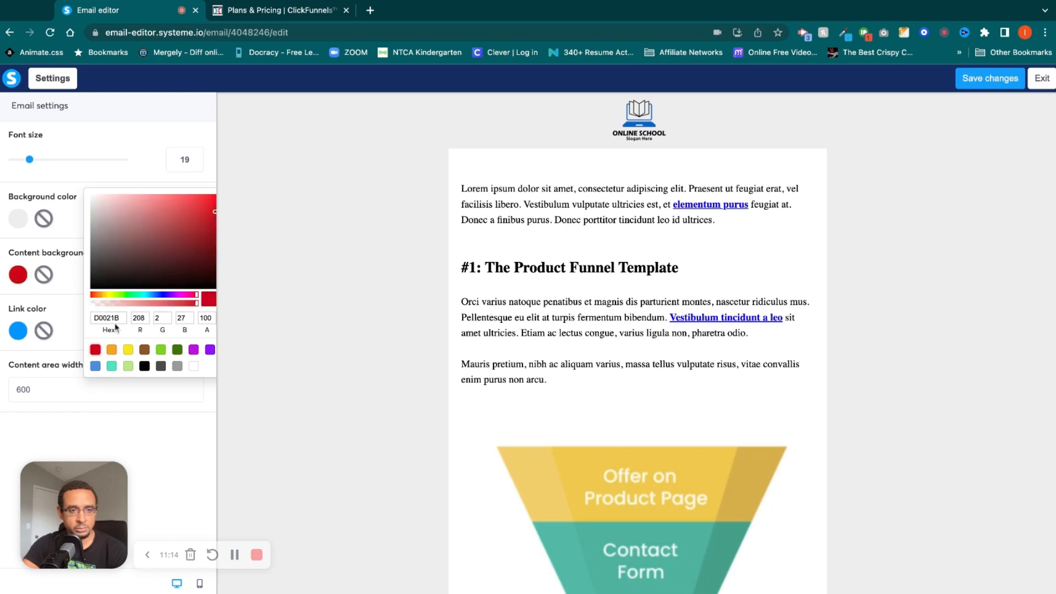
left_click(127, 186)
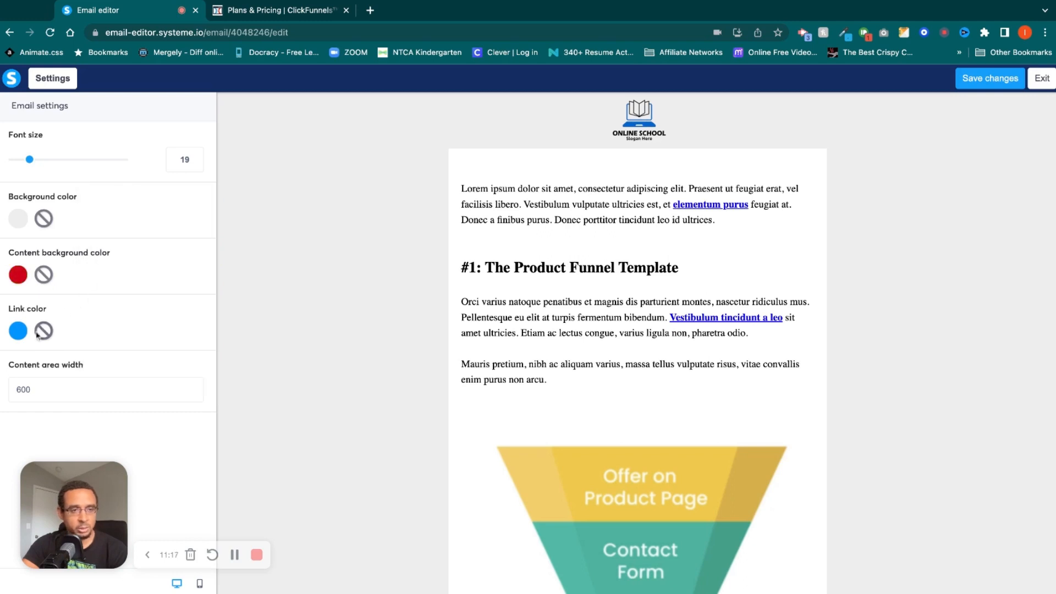
Set the email's link color to green 7ED321.
left_click(18, 332)
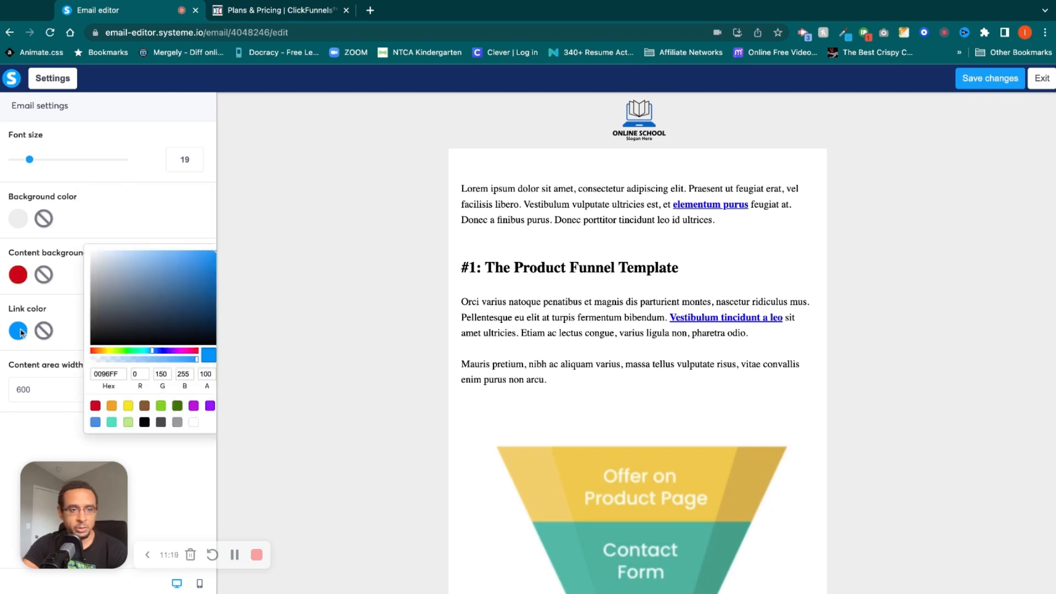
left_click(161, 407)
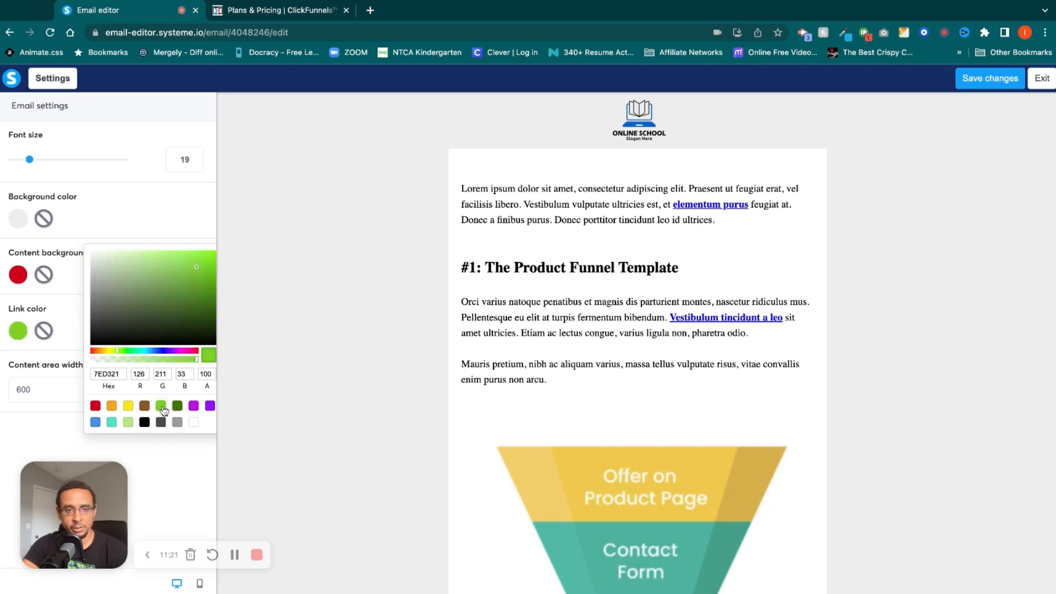
left_click(255, 319)
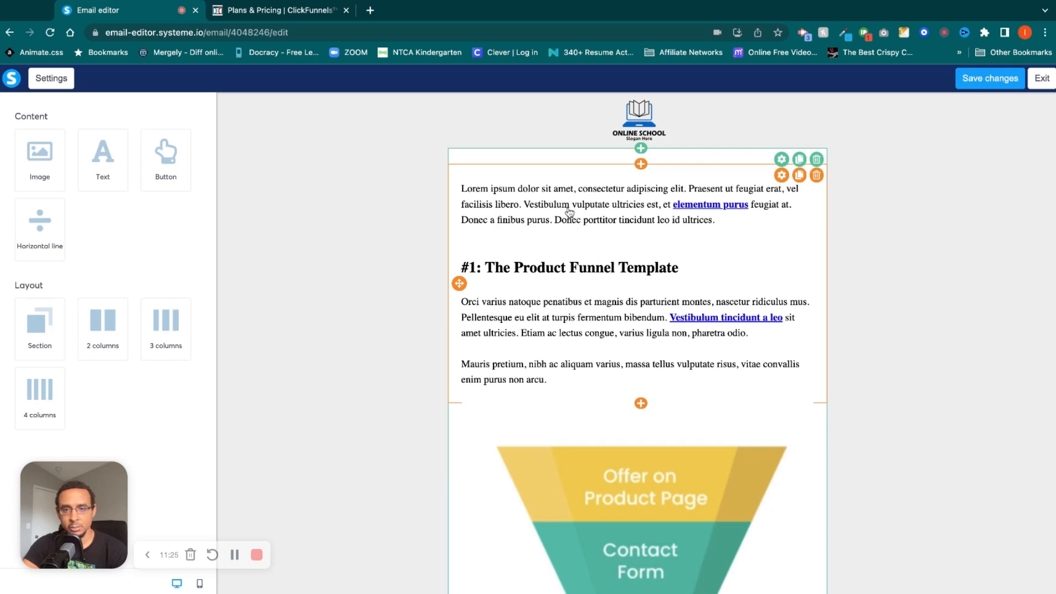
Check the link formatting option for the word "Vestibulum" in the first body paragraph.
left_click(541, 207)
double_click(541, 207)
left_click(653, 154)
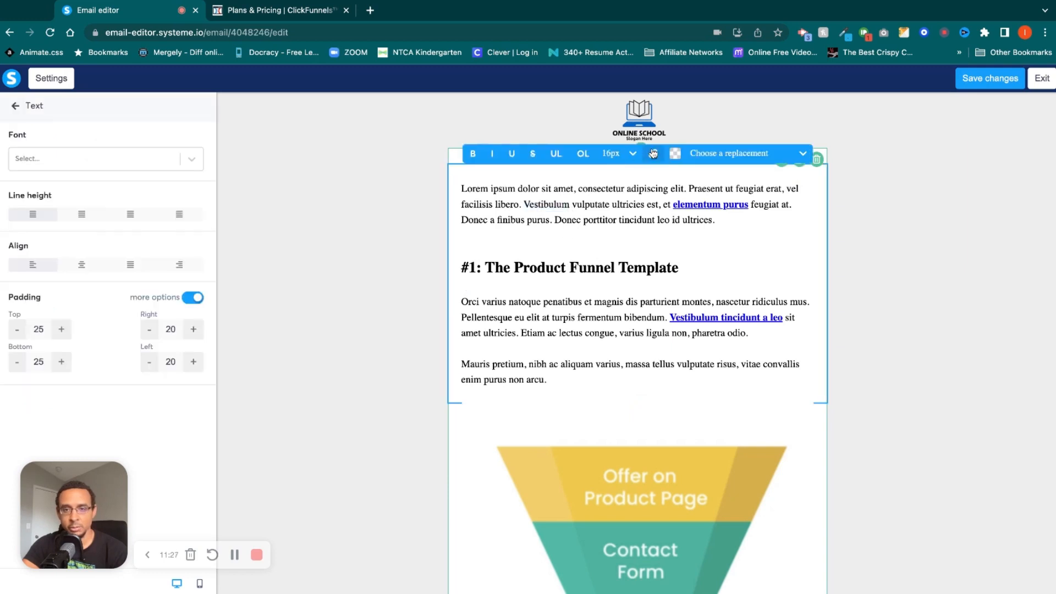
left_click(616, 225)
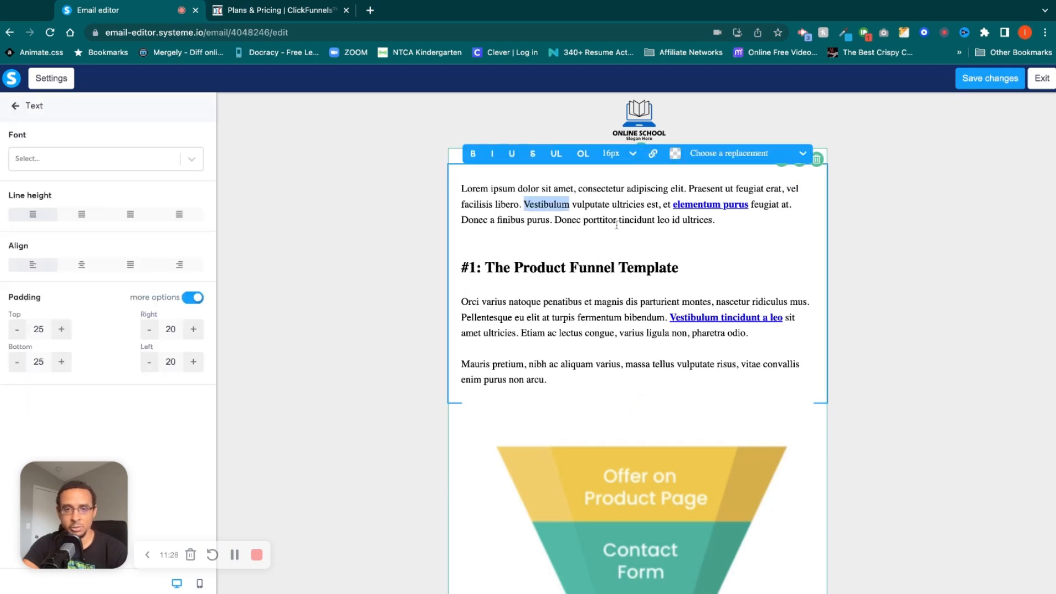
left_click(581, 253)
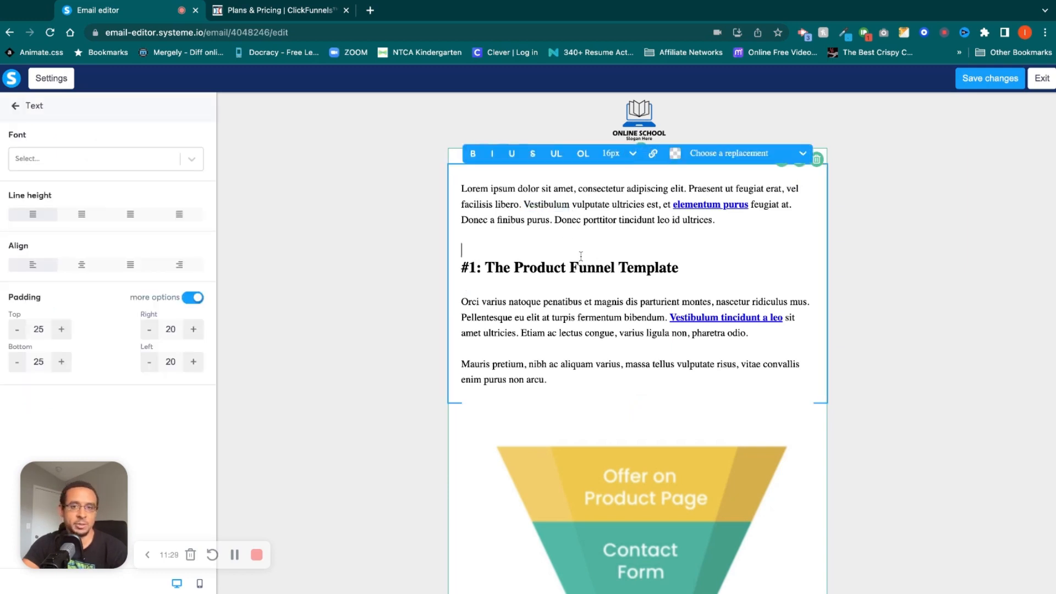
left_click(405, 433)
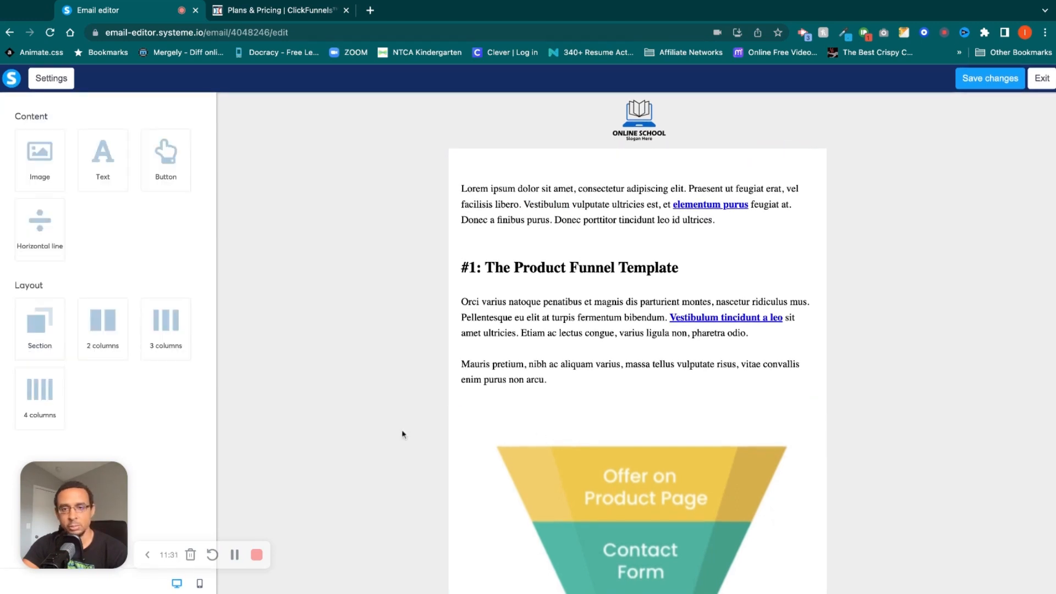
Exit the email editor without saving, and review the "testing 123" email's details and available substitutes.
left_click(1044, 83)
left_click(558, 351)
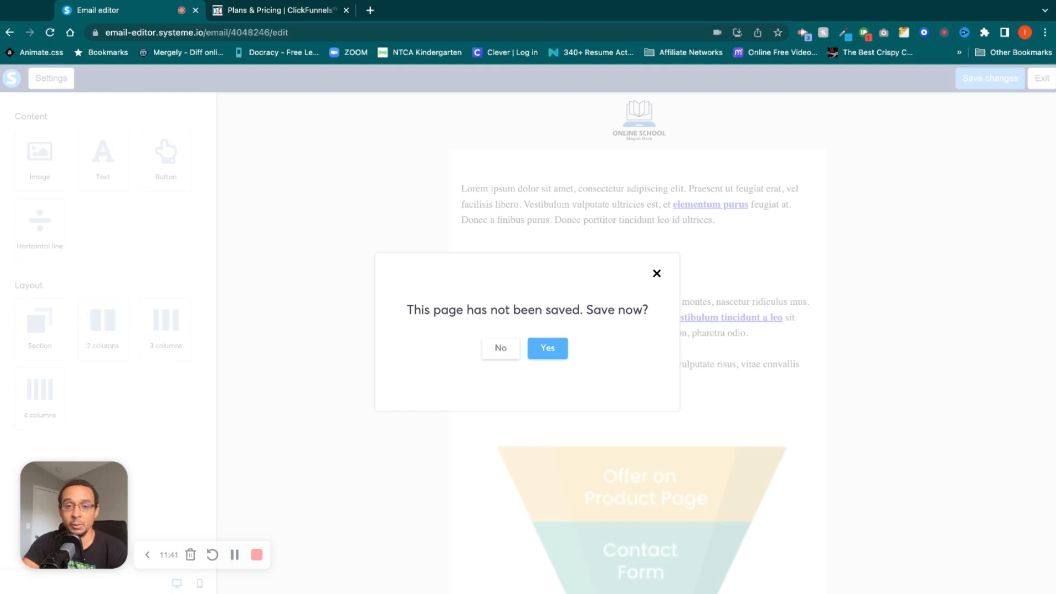
left_click(500, 349)
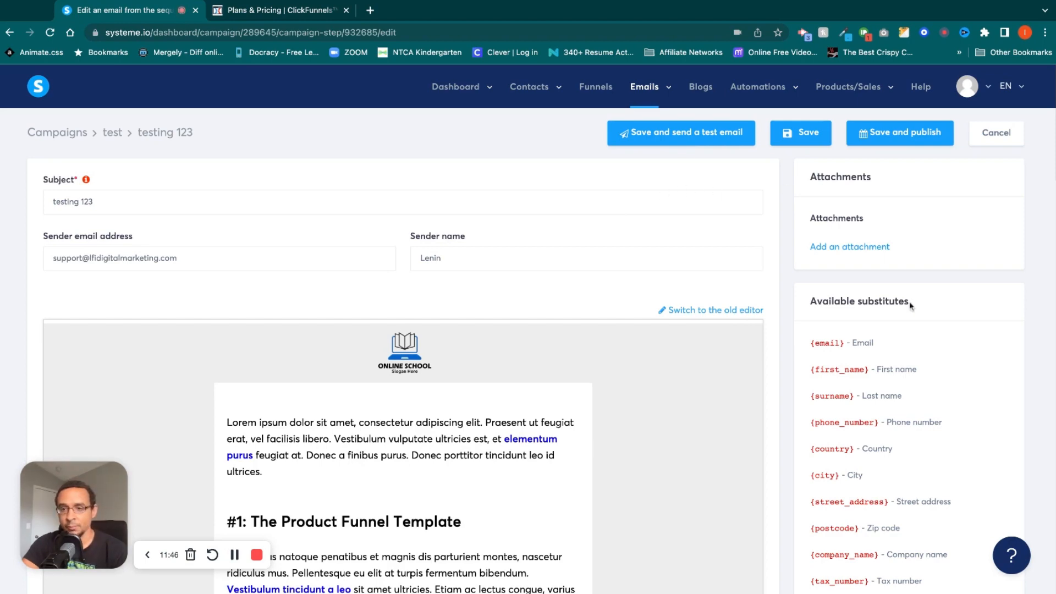
scroll(910, 307, "down", 1)
scroll(911, 307, "down", 9)
scroll(909, 304, "up", 8)
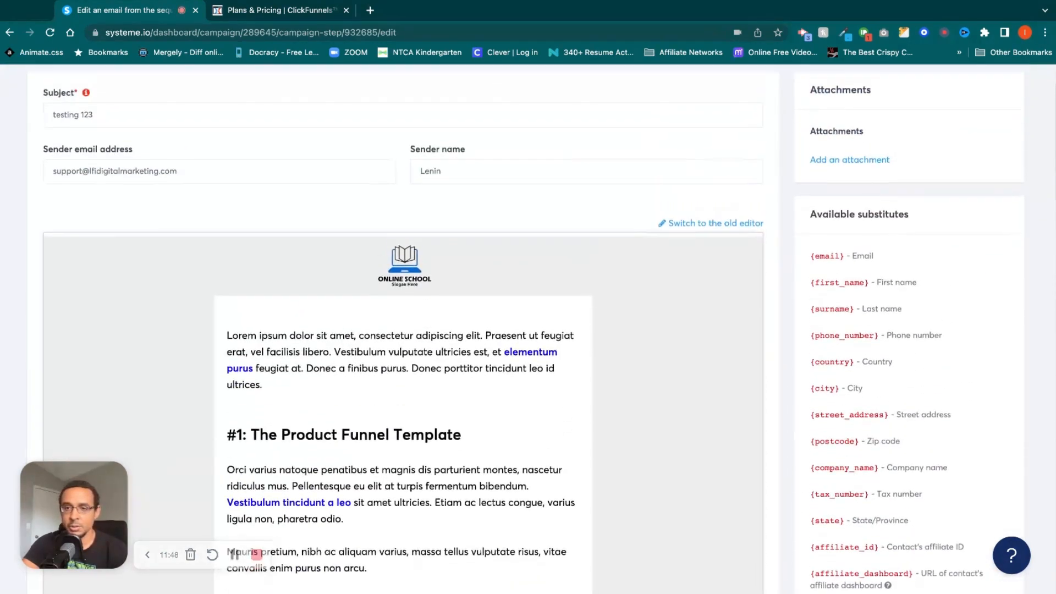
scroll(907, 255, "up", 2)
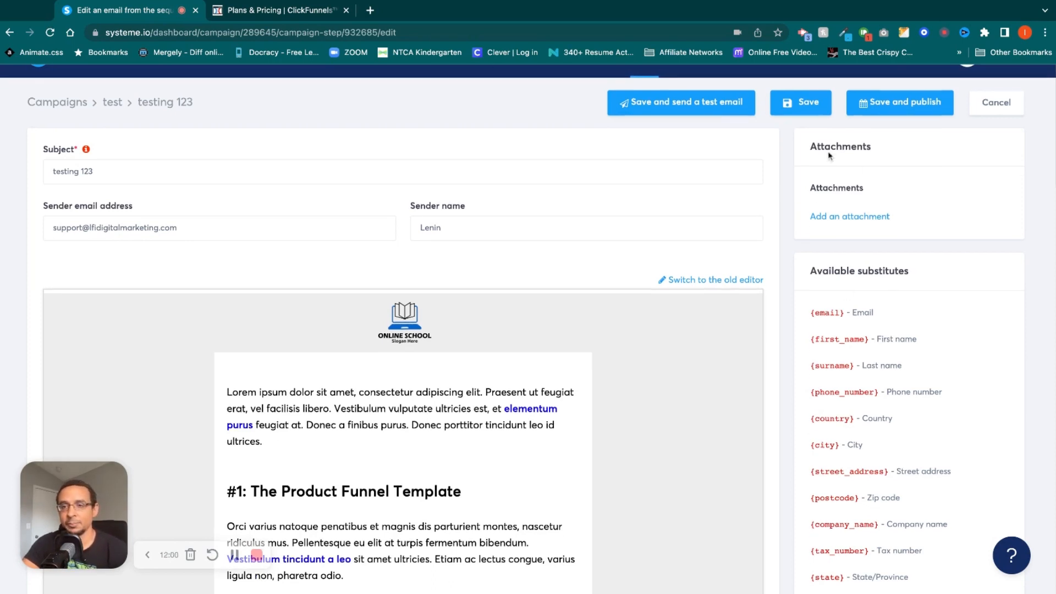
scroll(829, 156, "up", 1)
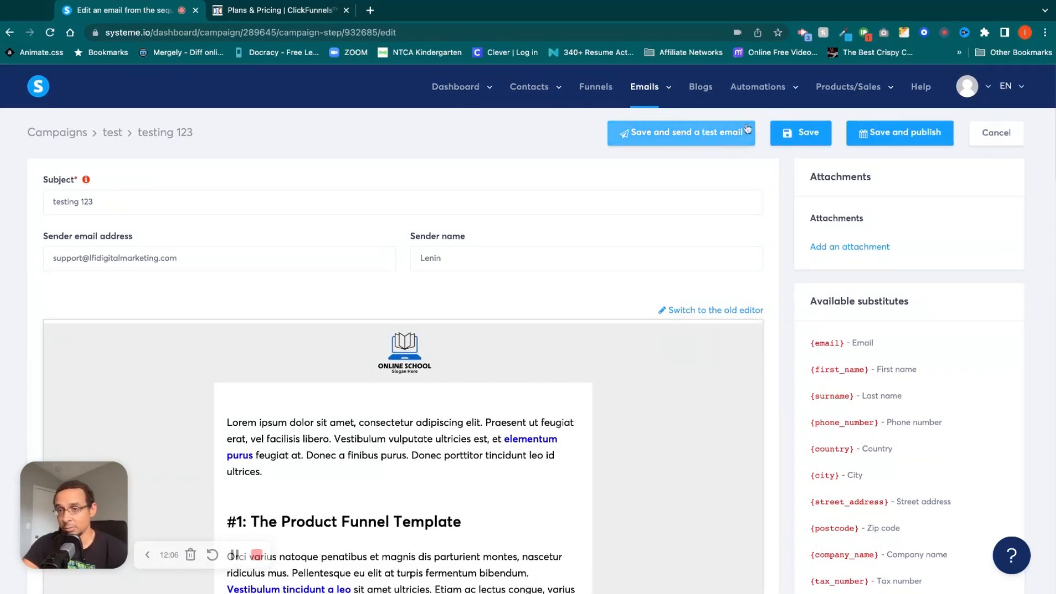
Try scheduling the email's publication with a 1-day delay and the sending time option enabled, and close the settings without publishing.
left_click(900, 133)
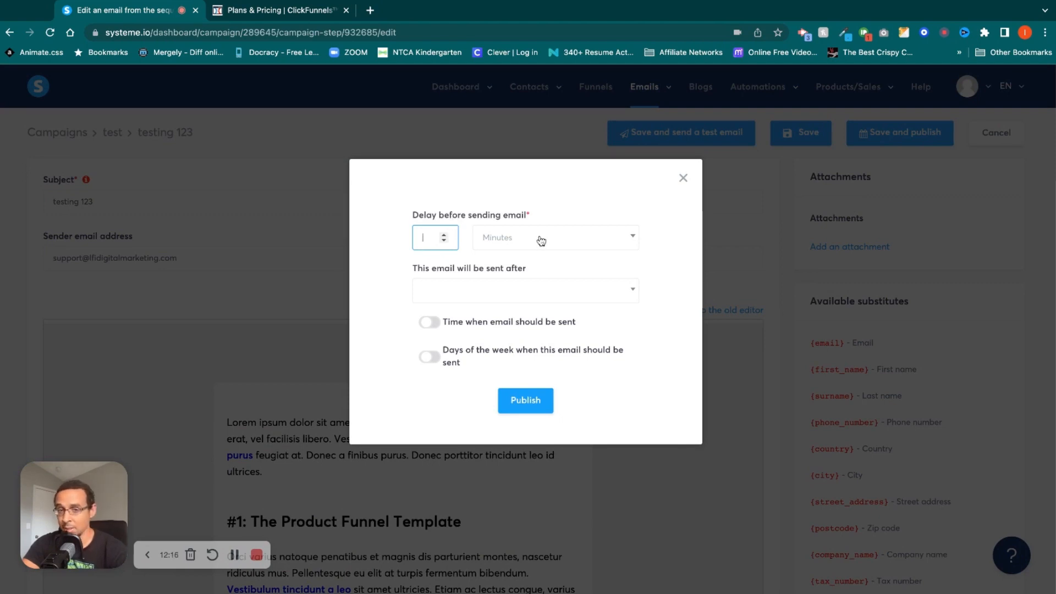
left_click(631, 236)
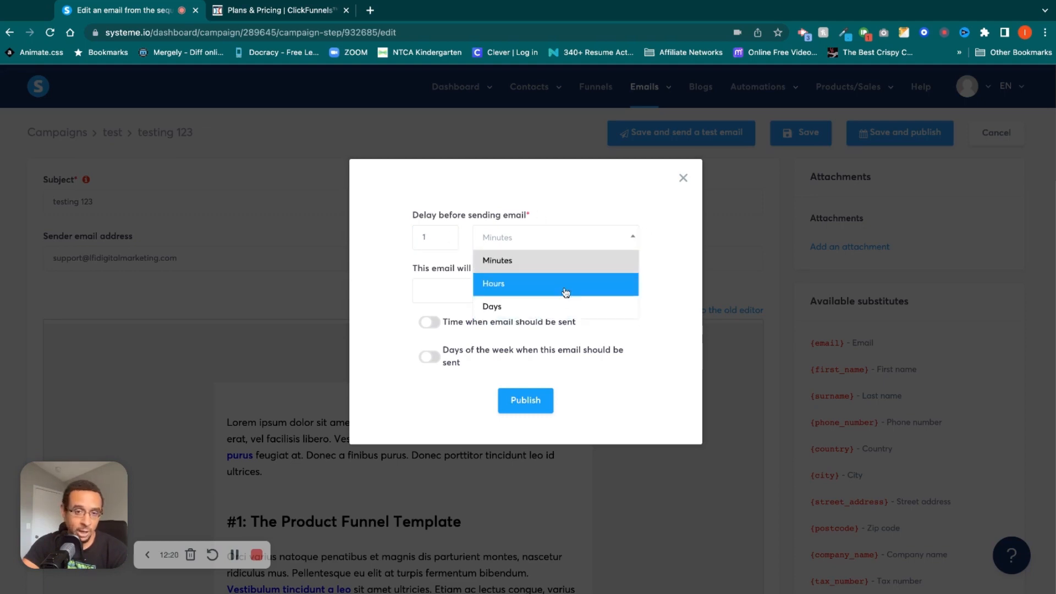
left_click(556, 307)
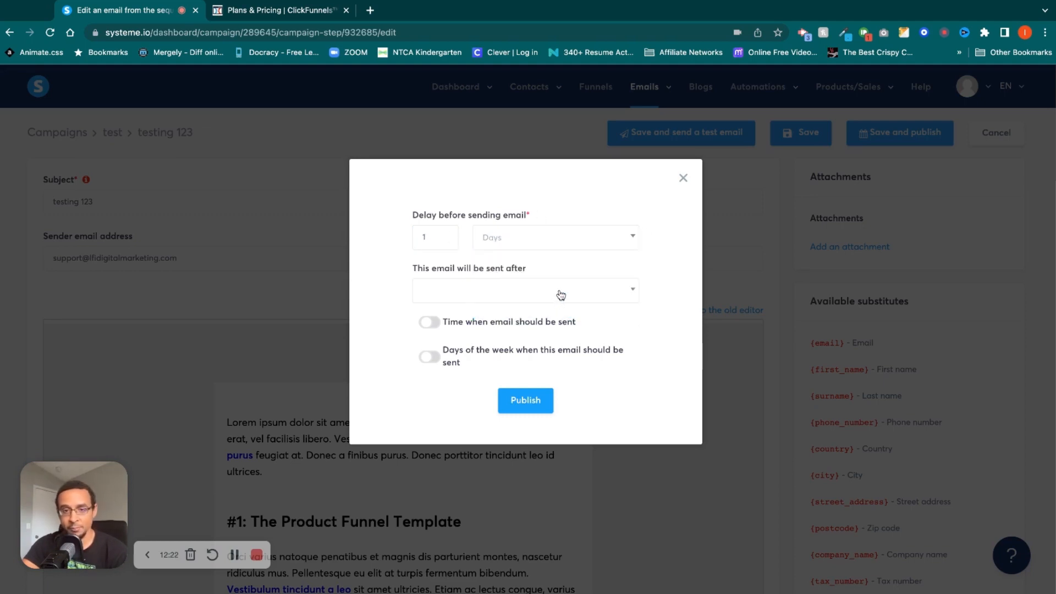
left_click(561, 295)
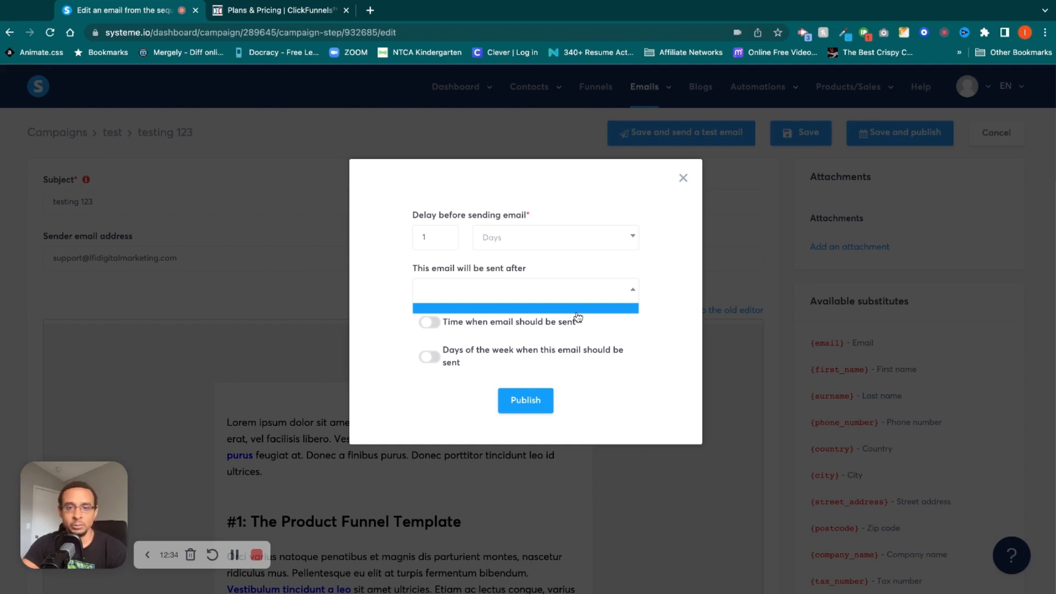
left_click(640, 329)
left_click(432, 322)
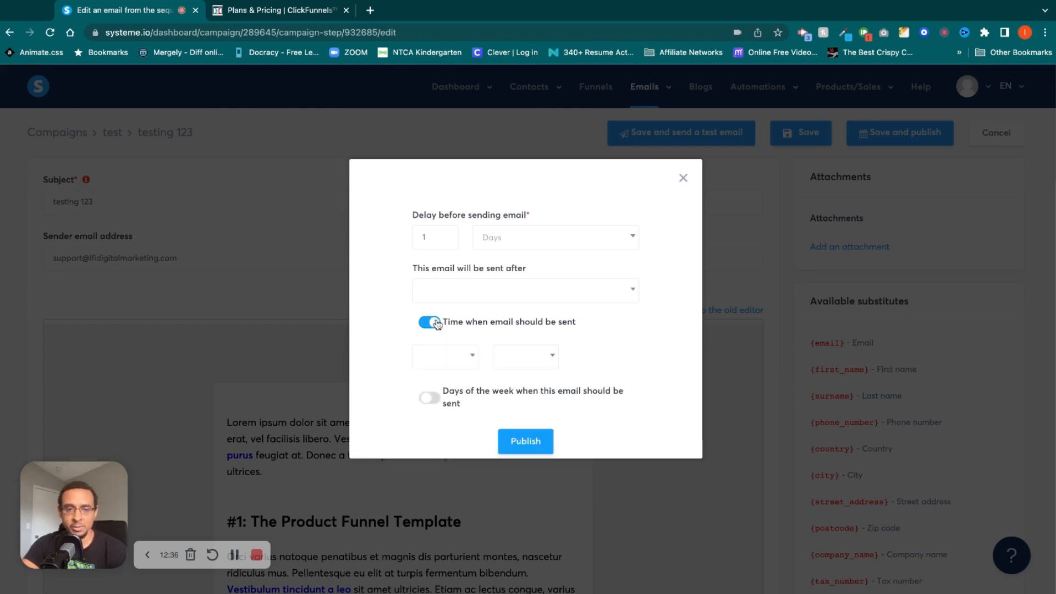
left_click(473, 363)
scroll(465, 489, "down", 6)
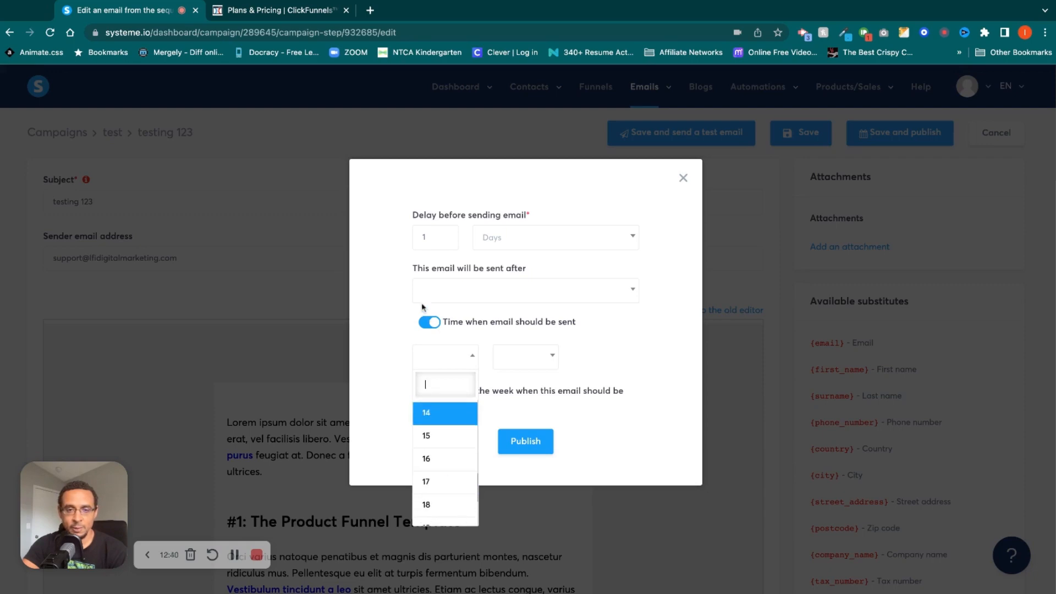
left_click(426, 363)
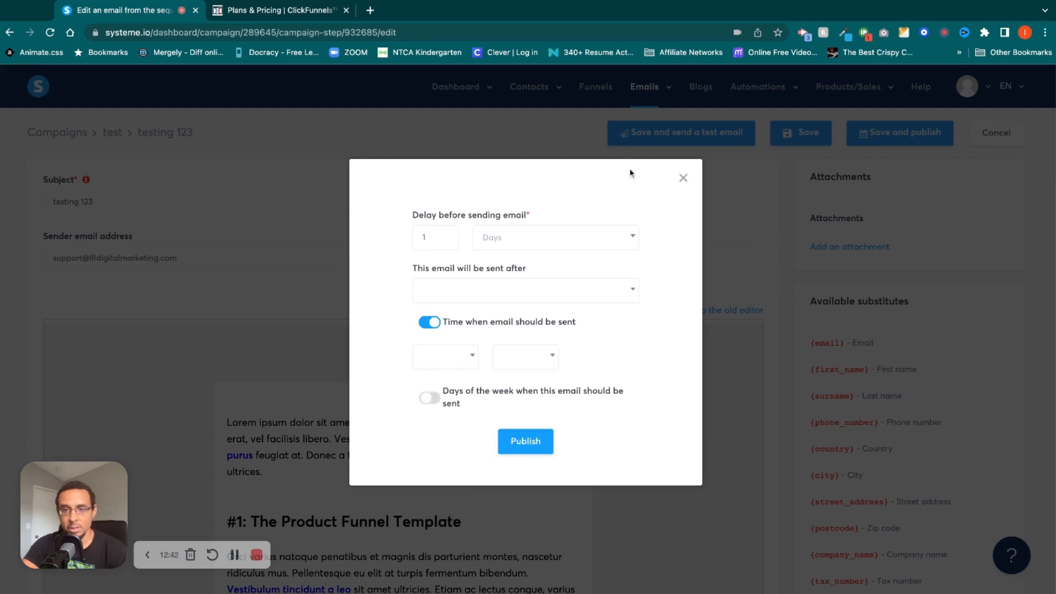
left_click(682, 178)
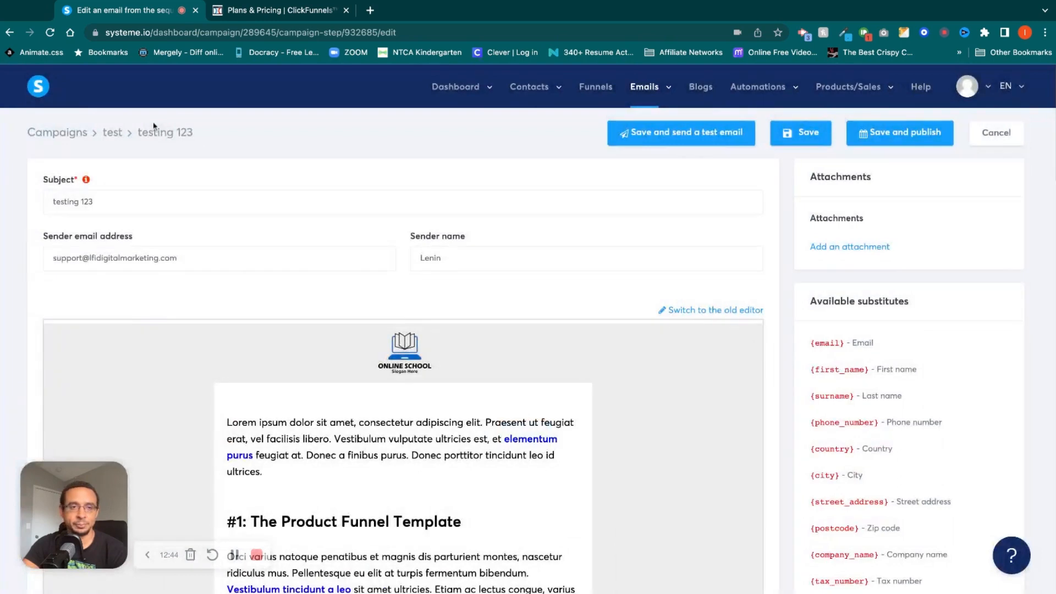
Open the blogs list and examine the new blog form's name, domain, URL path and template choices without creating a blog.
mouse_move(649, 96)
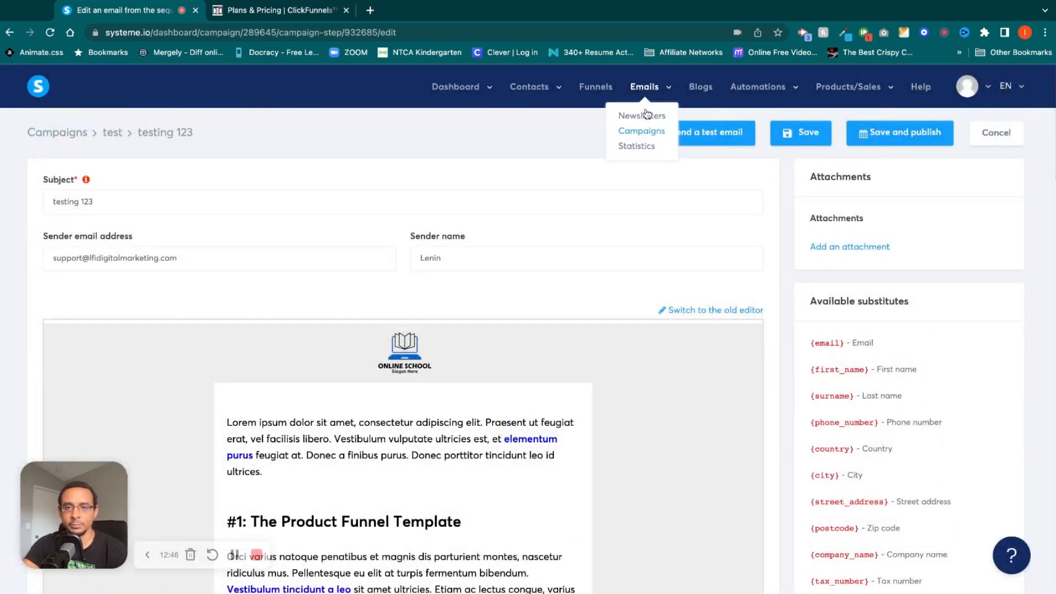
left_click(706, 95)
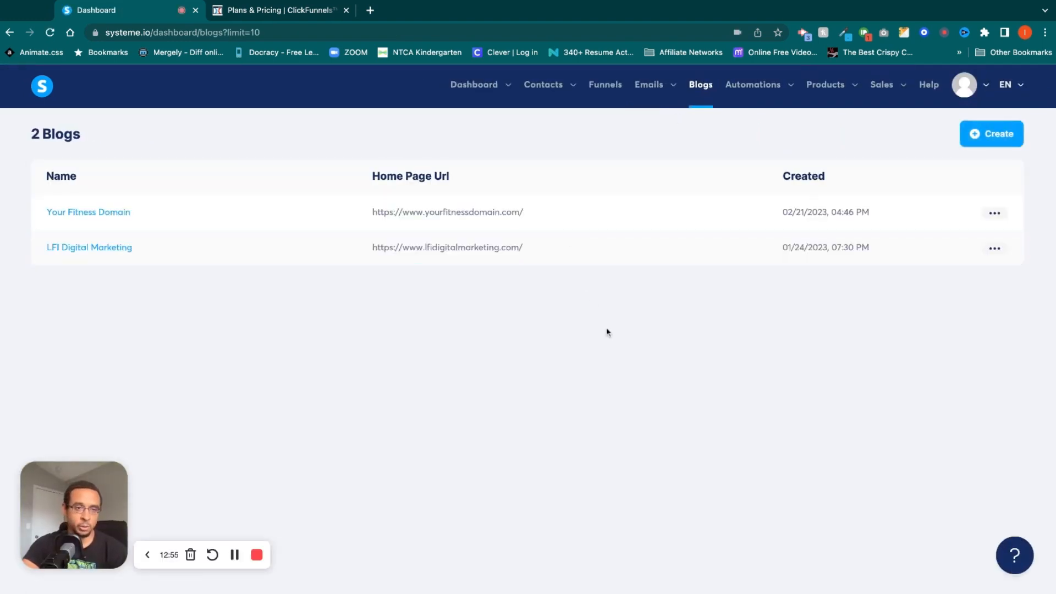
left_click(979, 132)
left_click(411, 195)
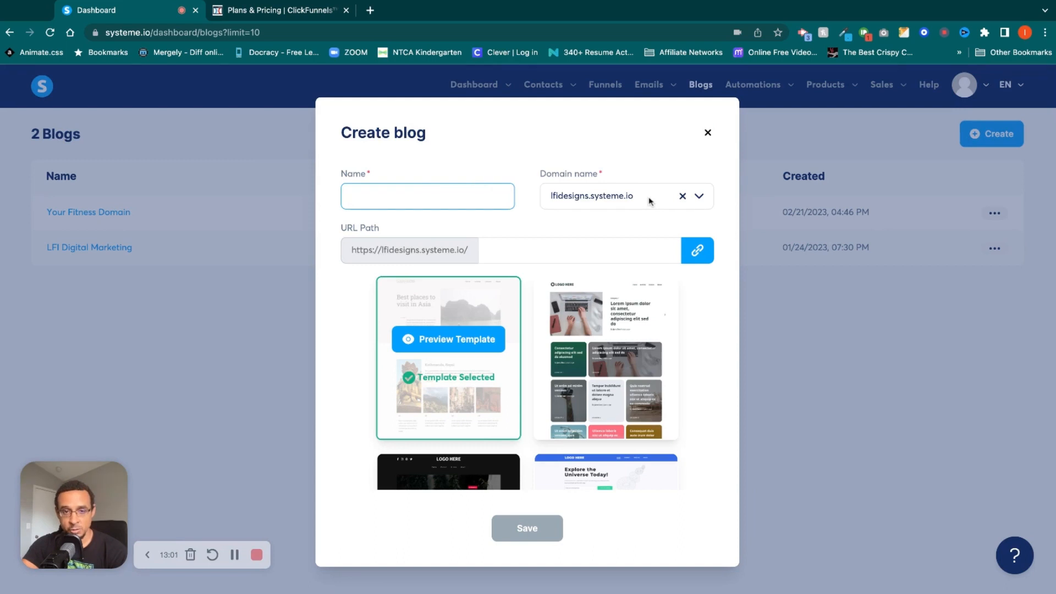
left_click(572, 250)
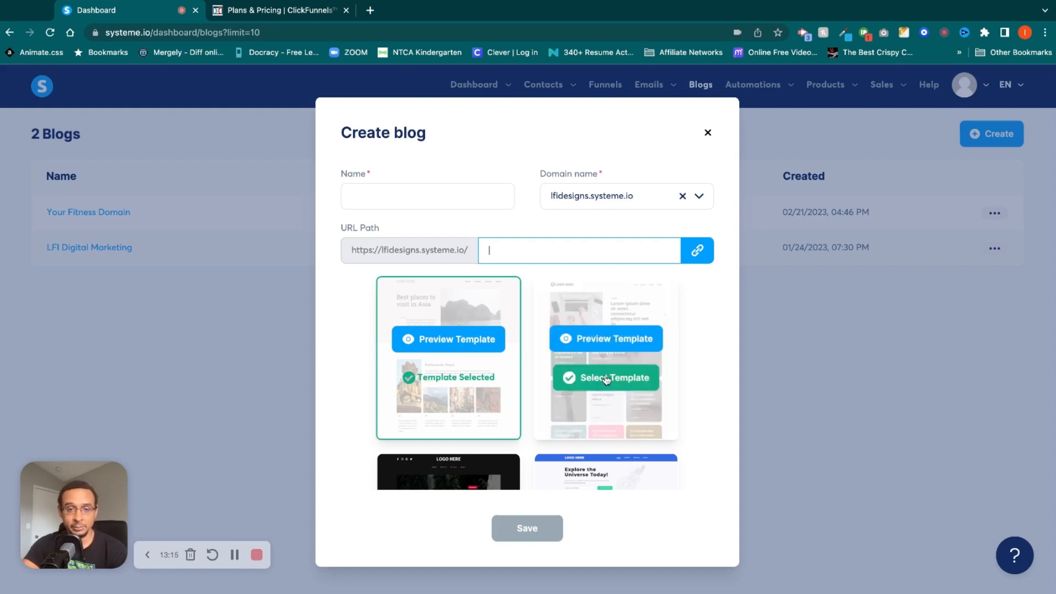
scroll(605, 377, "down", 6)
scroll(606, 378, "up", 6)
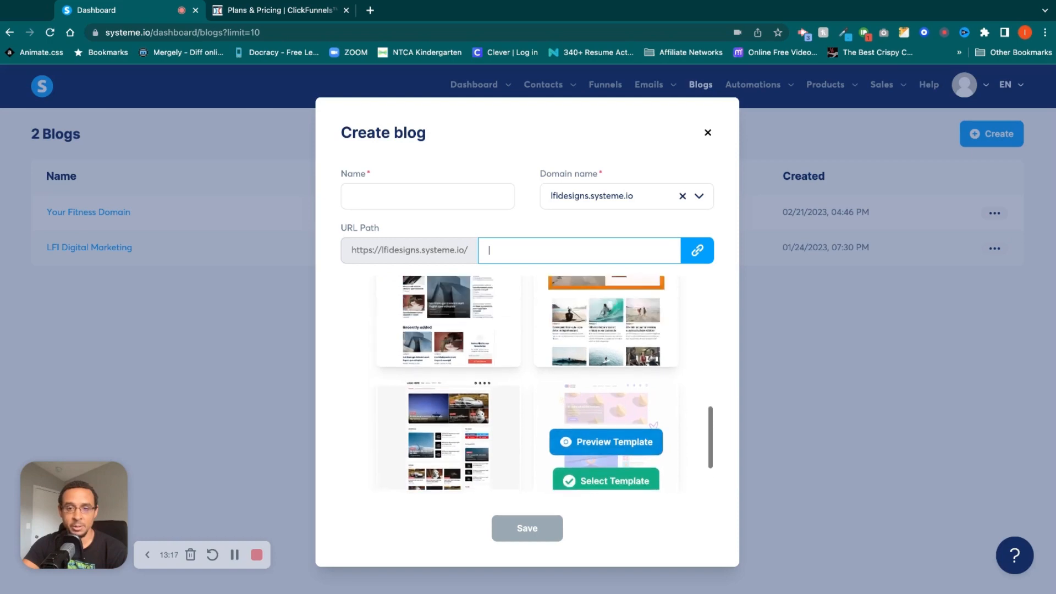
left_click(707, 135)
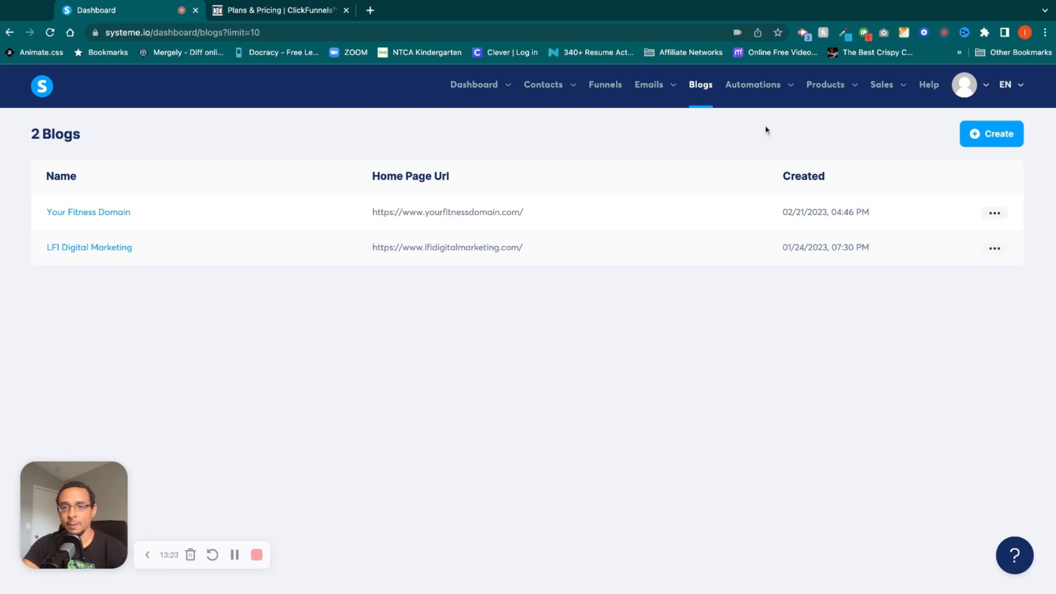
Open the LFI Digital Marketing blog and review its posts, pages and categories, returning to the posts list.
left_click(106, 248)
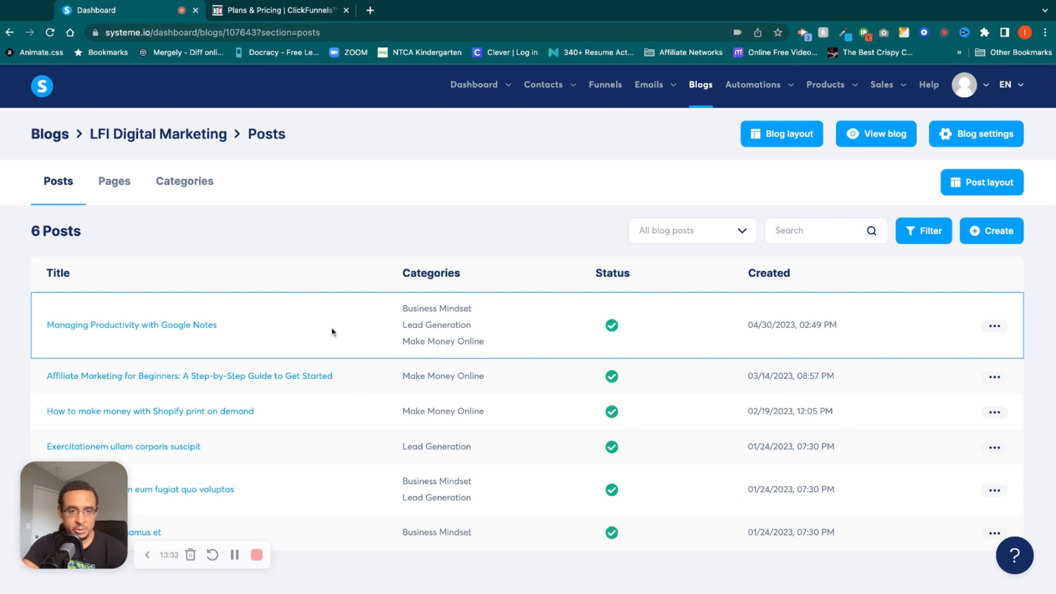
left_click(116, 181)
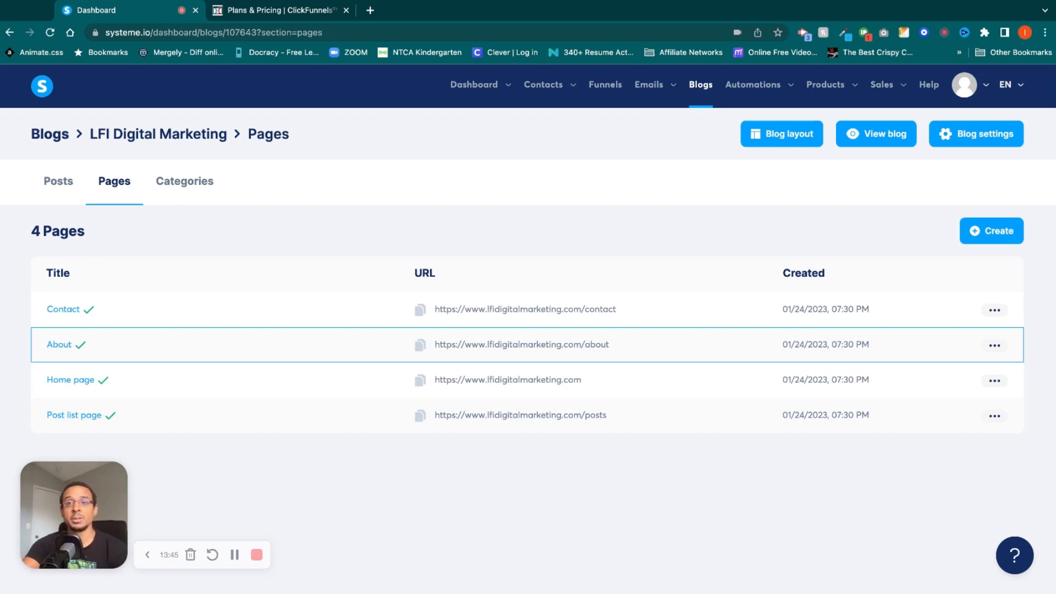
left_click(185, 186)
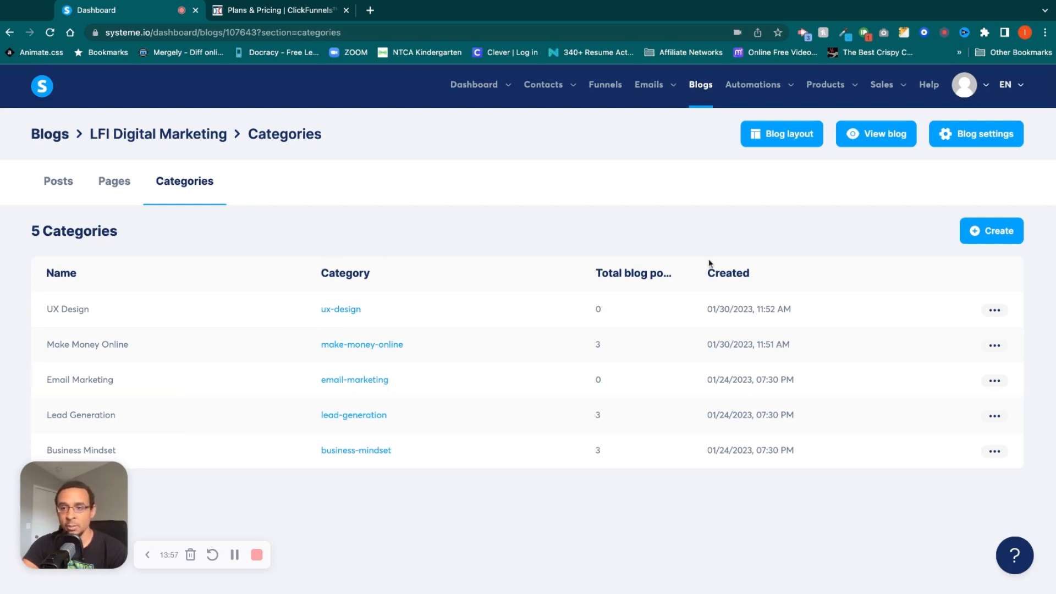
left_click(58, 183)
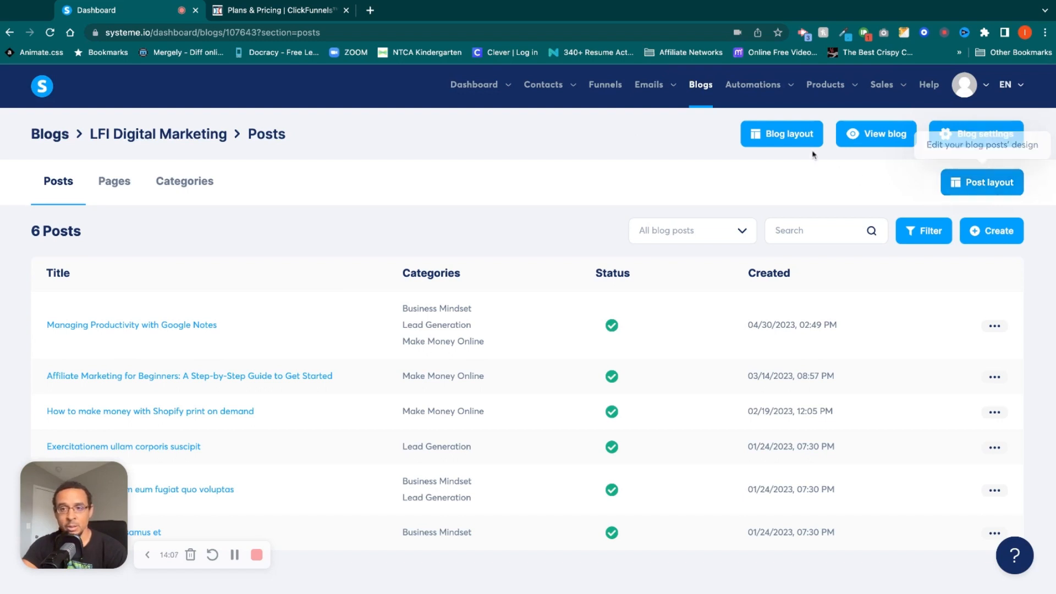
Examine the LFI Digital Marketing blog's post layout and blog layout in the page editor, returning to the posts list without saving changes.
left_click(968, 186)
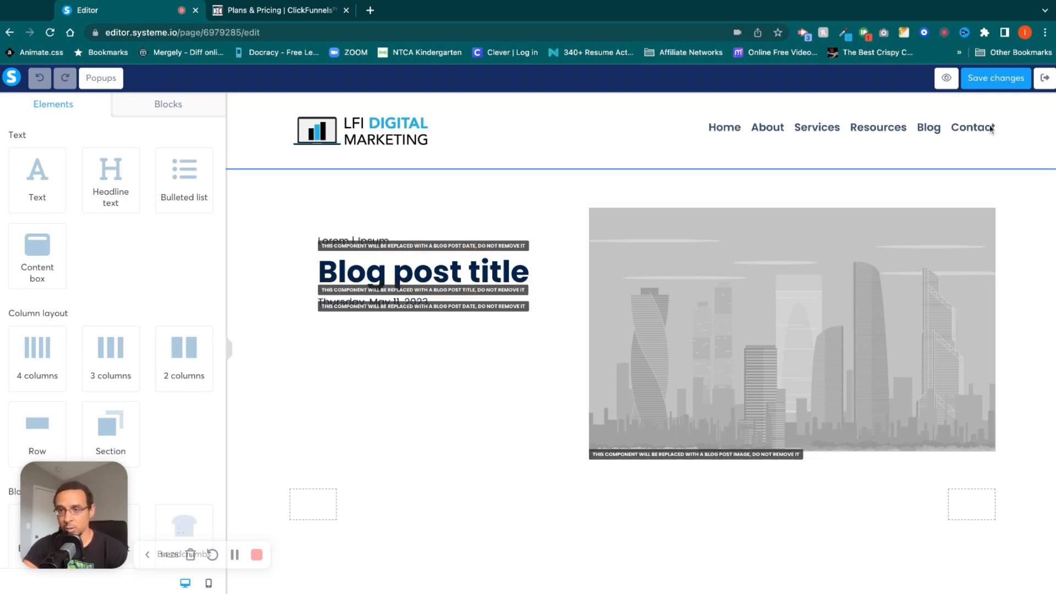
left_click(1046, 79)
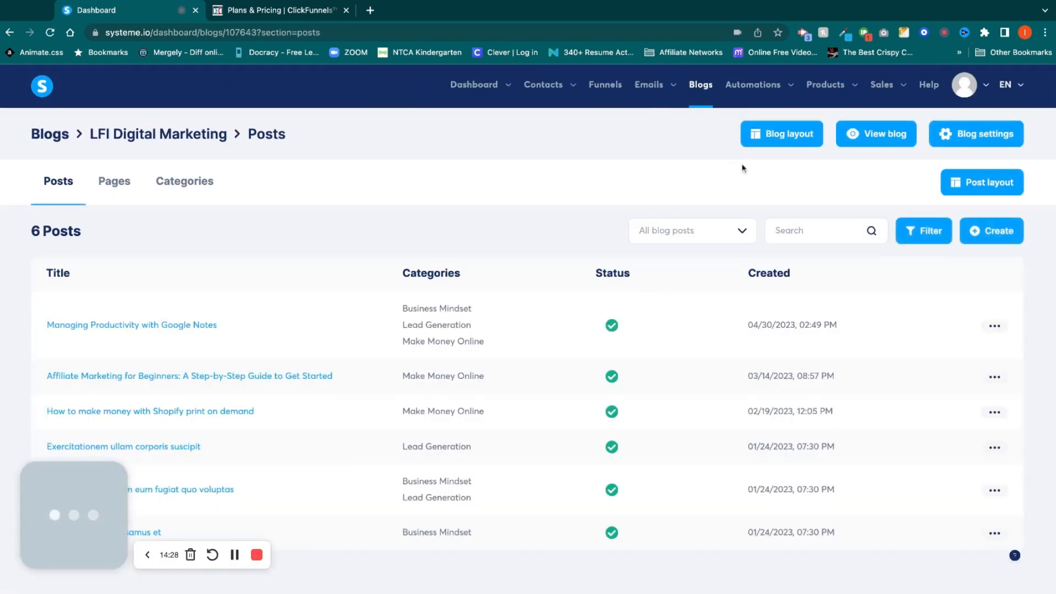
left_click(771, 134)
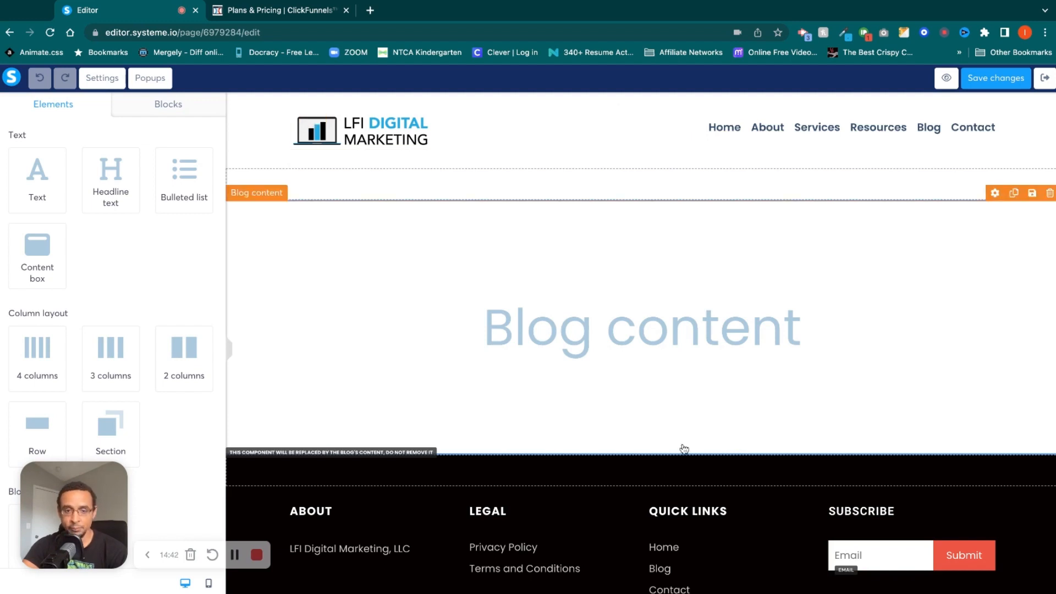
scroll(684, 448, "down", 2)
scroll(683, 448, "down", 1)
scroll(700, 504, "up", 3)
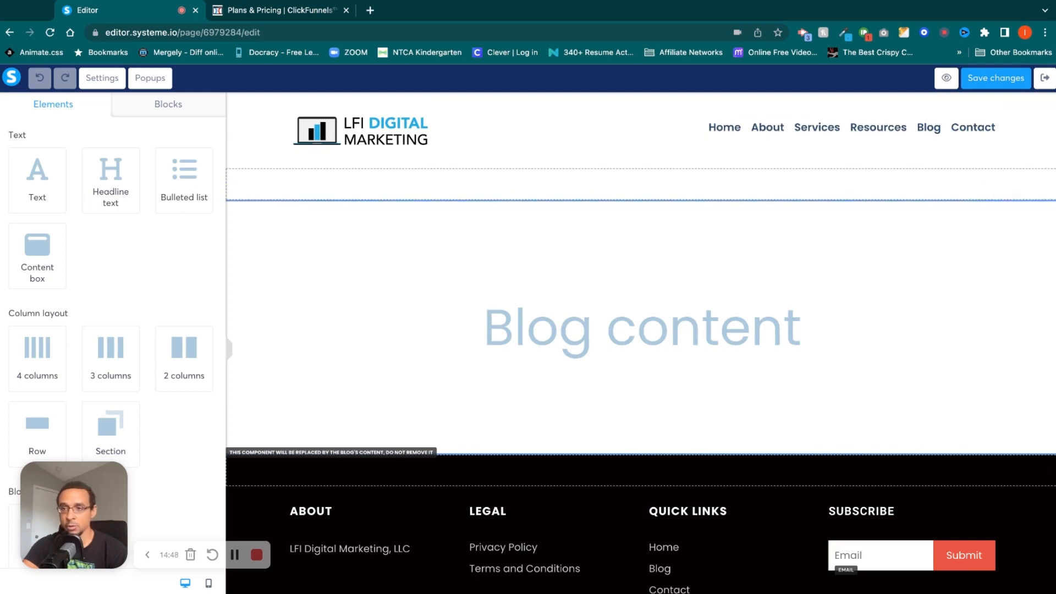
left_click(1045, 78)
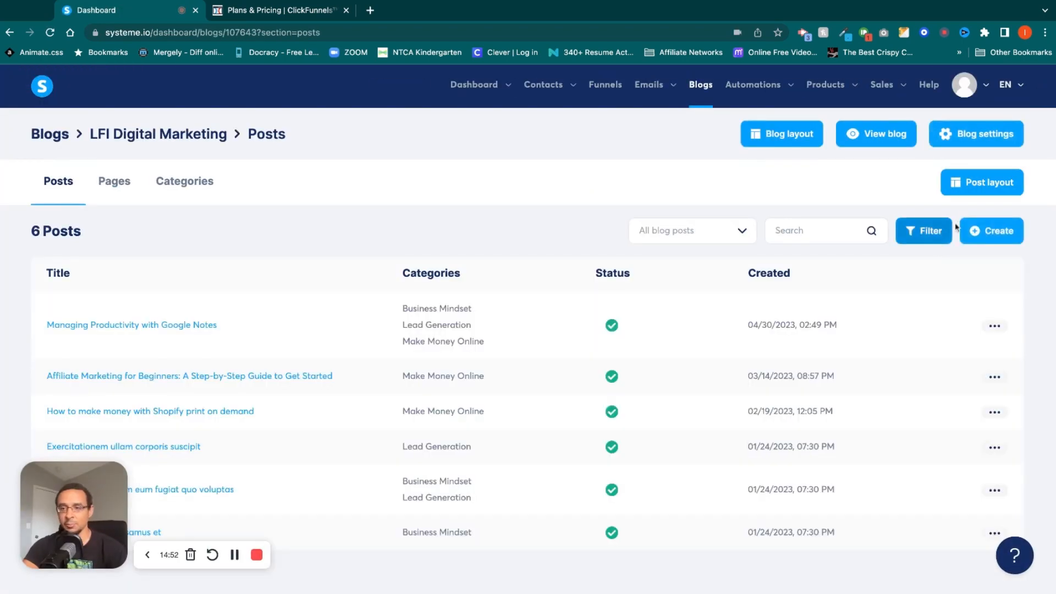
left_click(982, 184)
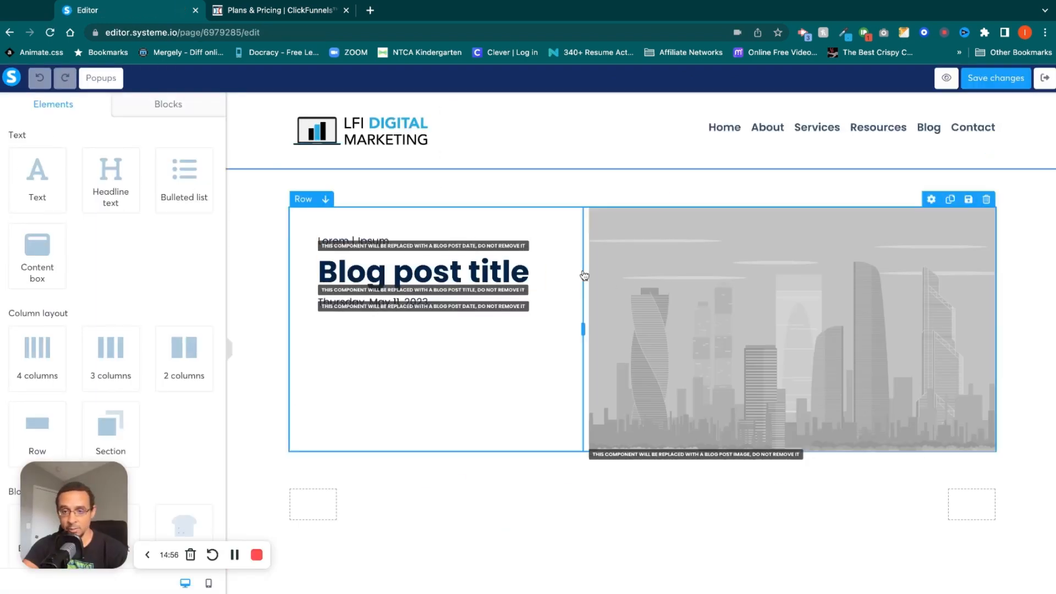
left_click(1048, 79)
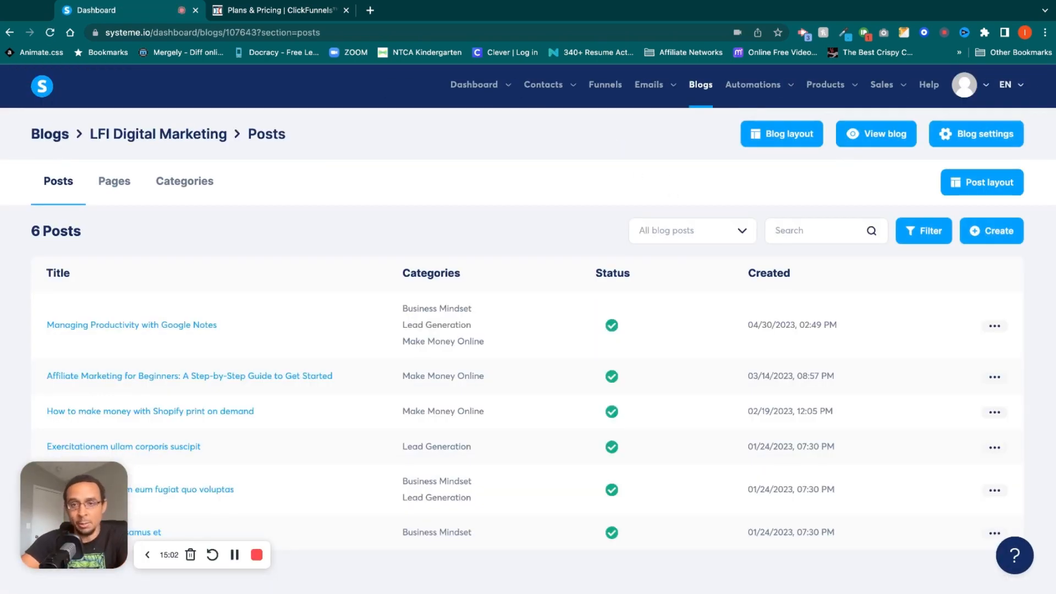
Open the user settings, review the profile and account settings, and open the custom domains list.
mouse_move(766, 85)
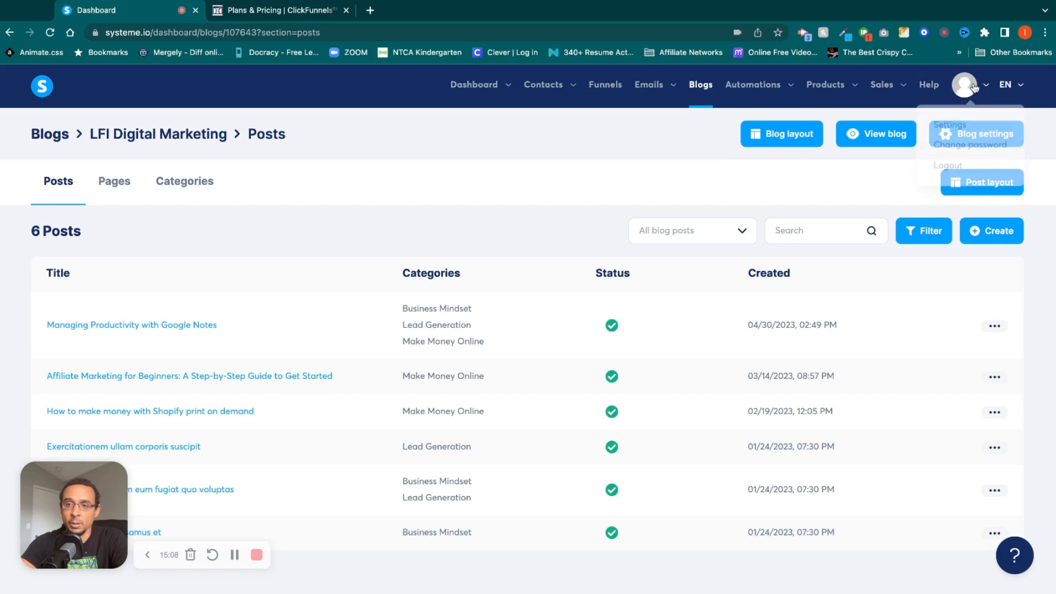
mouse_move(989, 85)
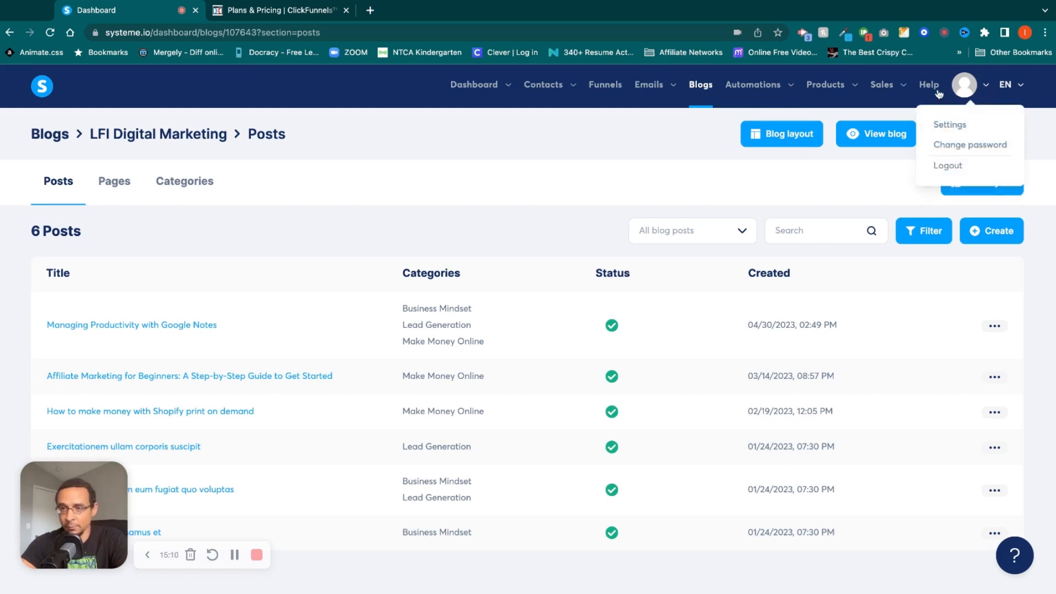
left_click(947, 126)
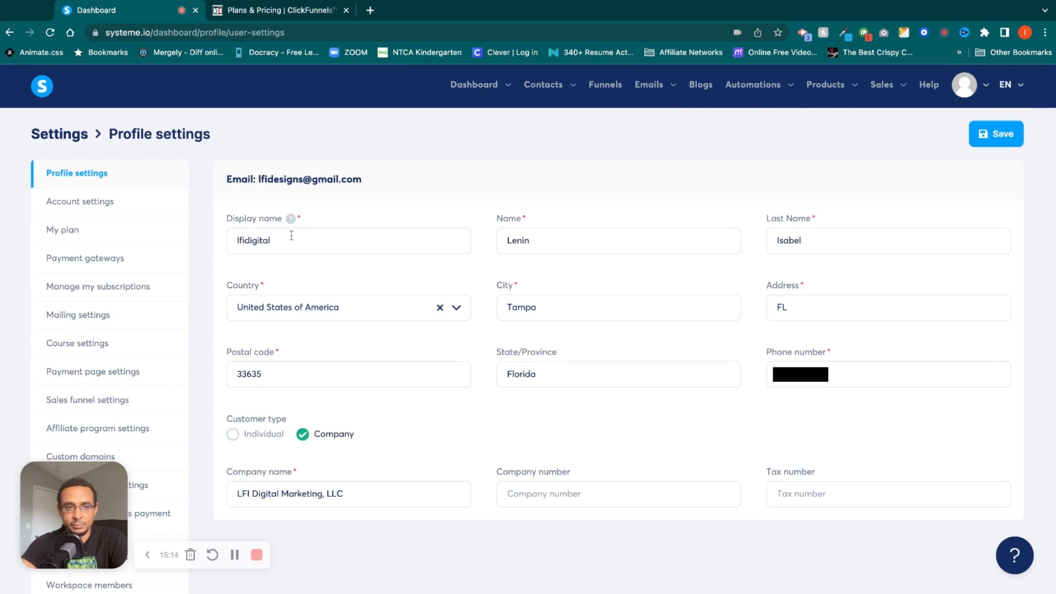
left_click(106, 202)
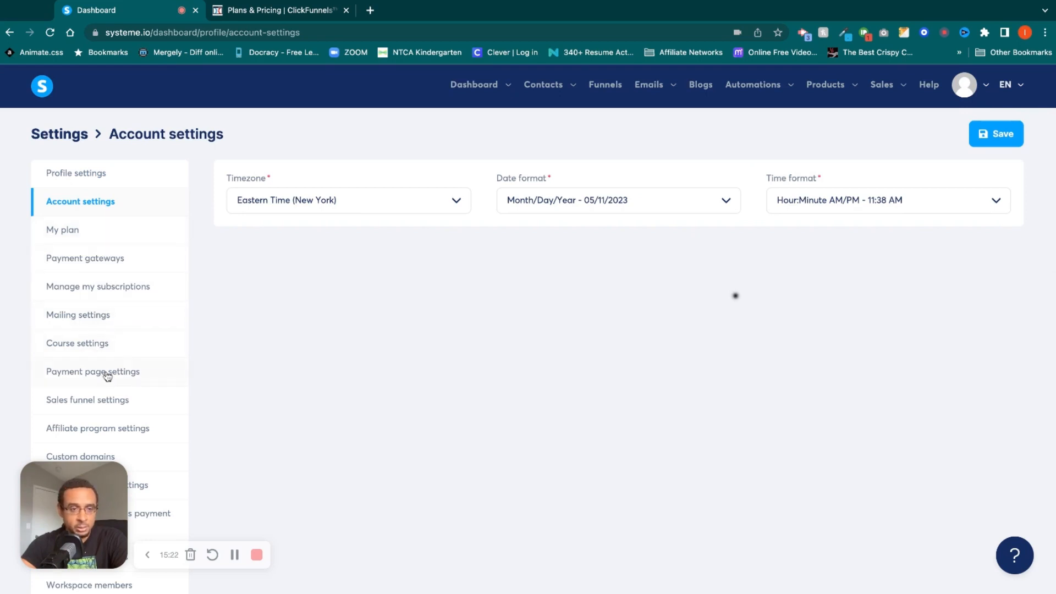
scroll(147, 401, "down", 2)
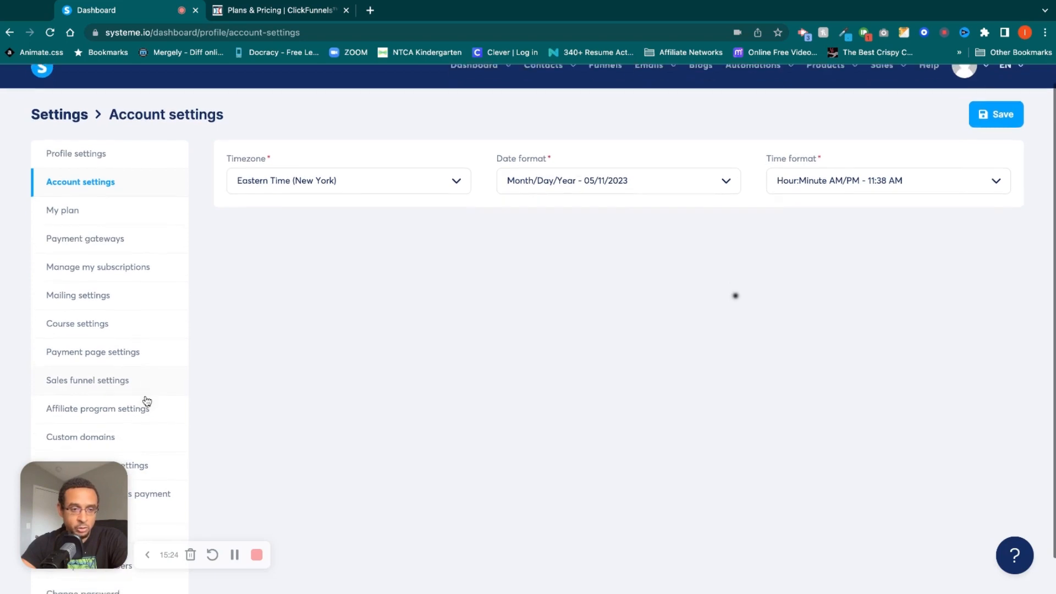
left_click(112, 399)
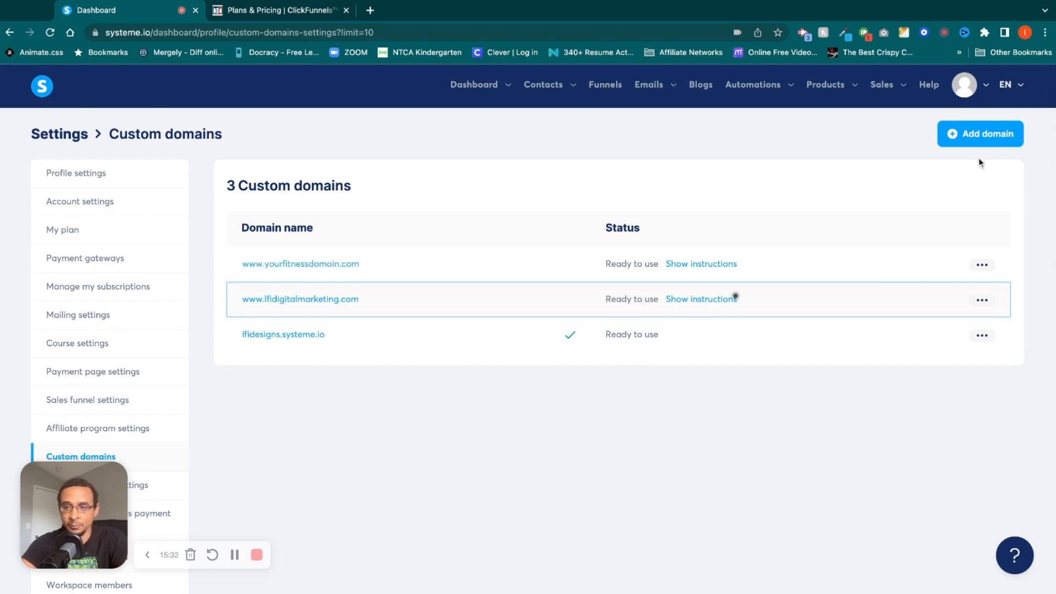
left_click(1006, 134)
left_click(536, 330)
type("some")
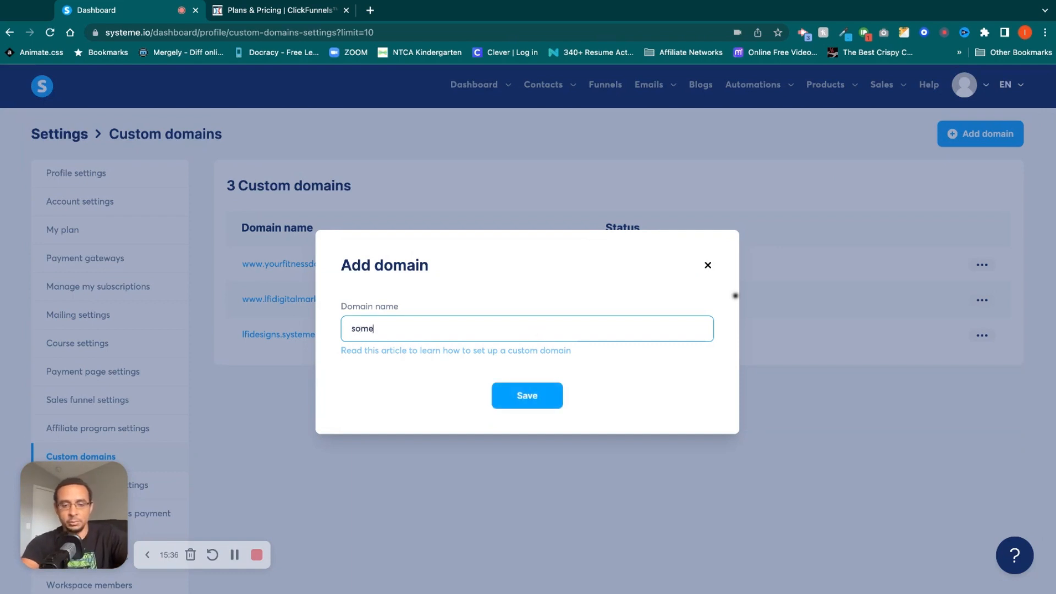
type("thing.com")
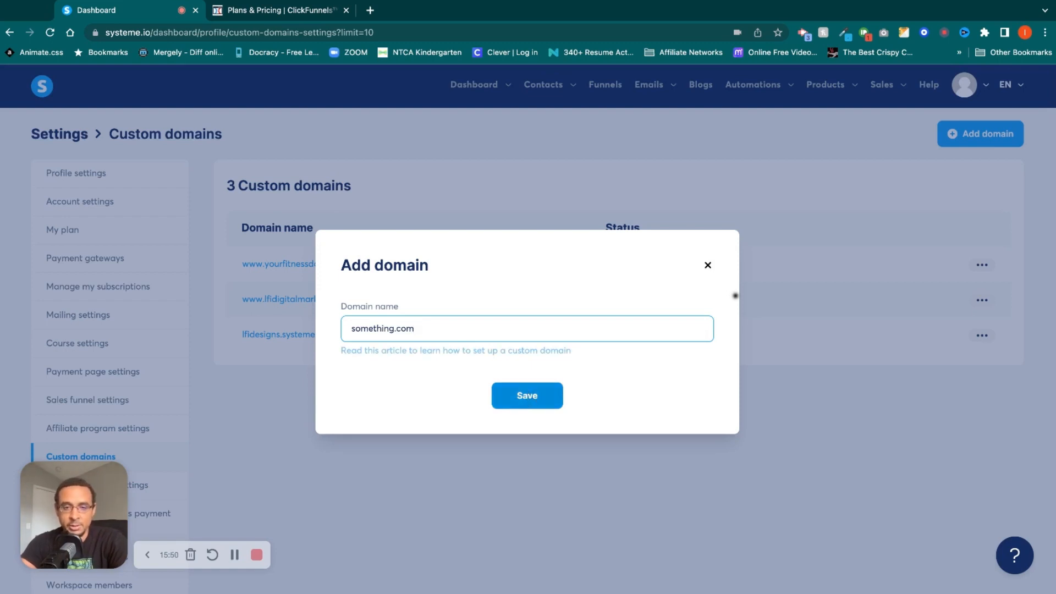
key("Return")
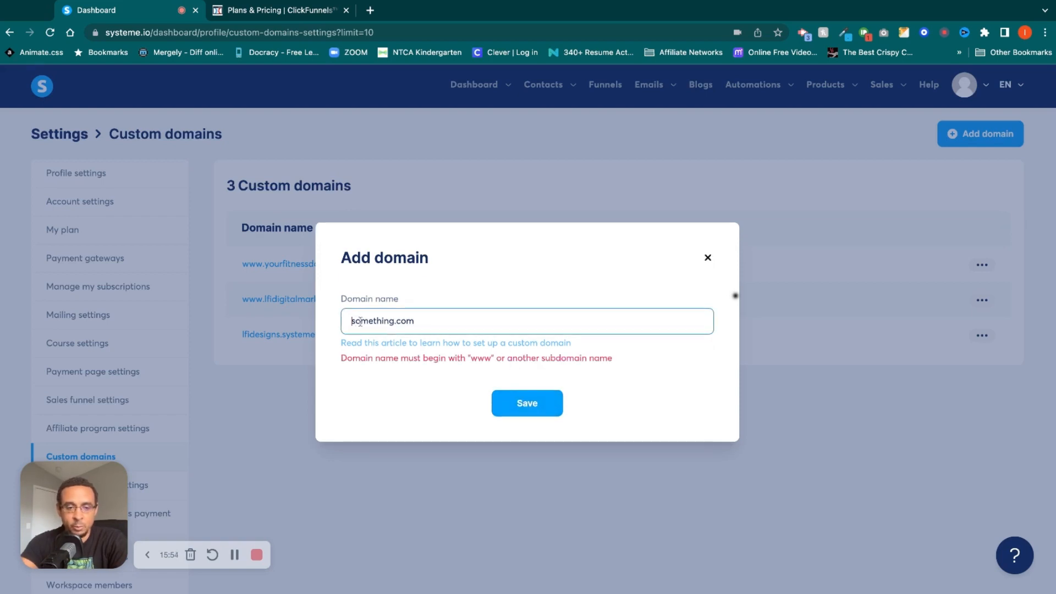
type("www.")
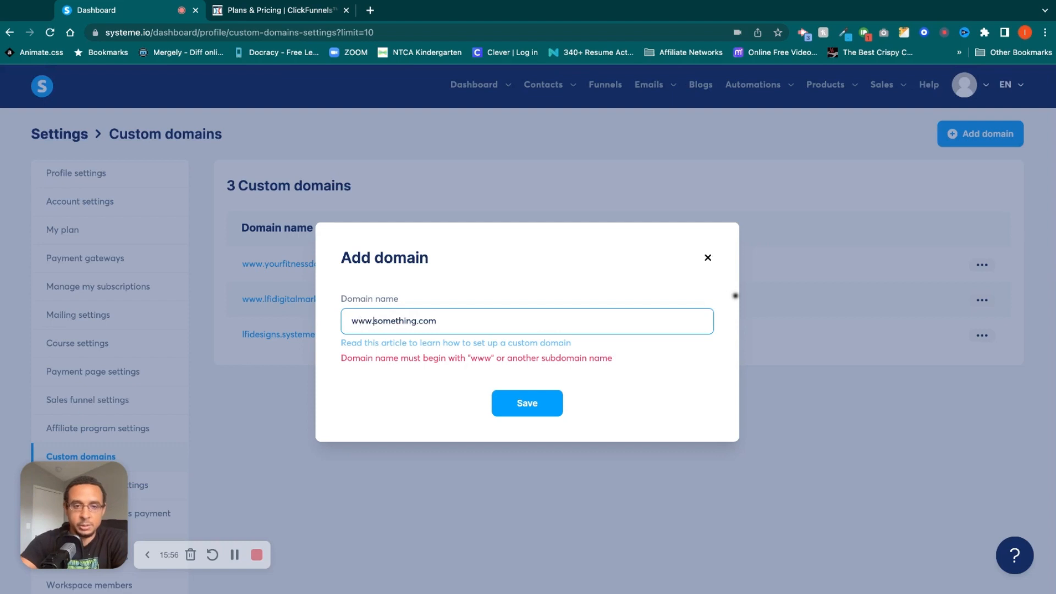
left_click(542, 405)
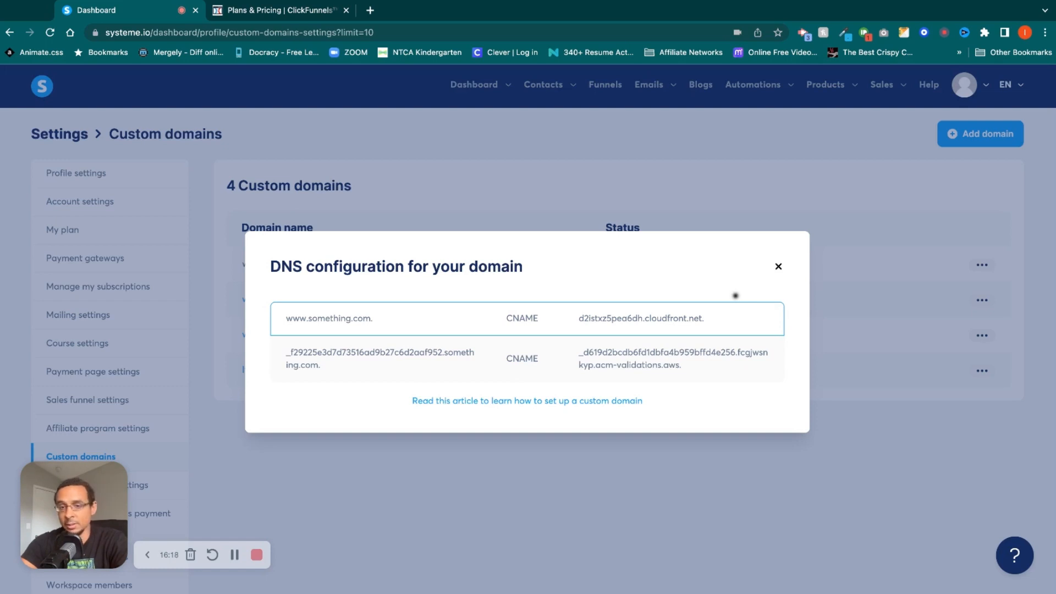
left_click_drag(372, 318, 286, 319)
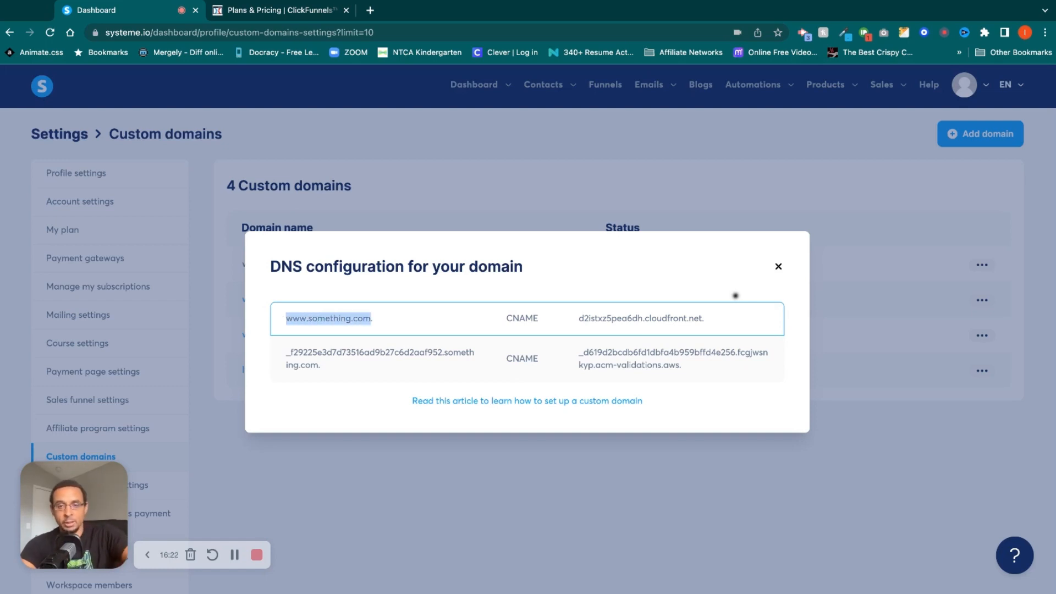
Log in to cloudflare.com in a new browser tab and open the DNS records of lfidigitalmarketing.com.
left_click(370, 10)
type("cloud")
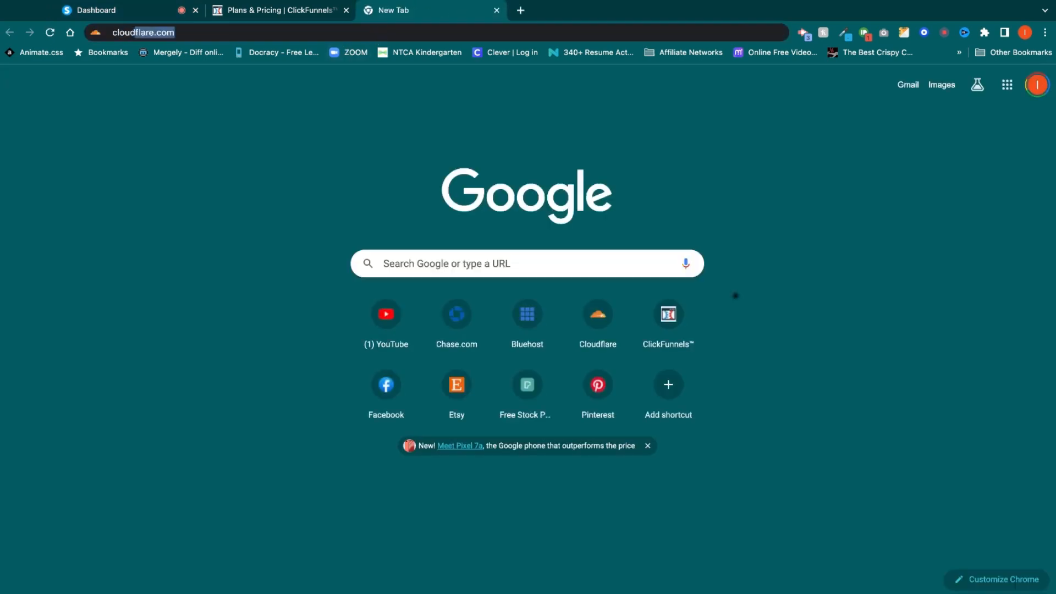
key("Return")
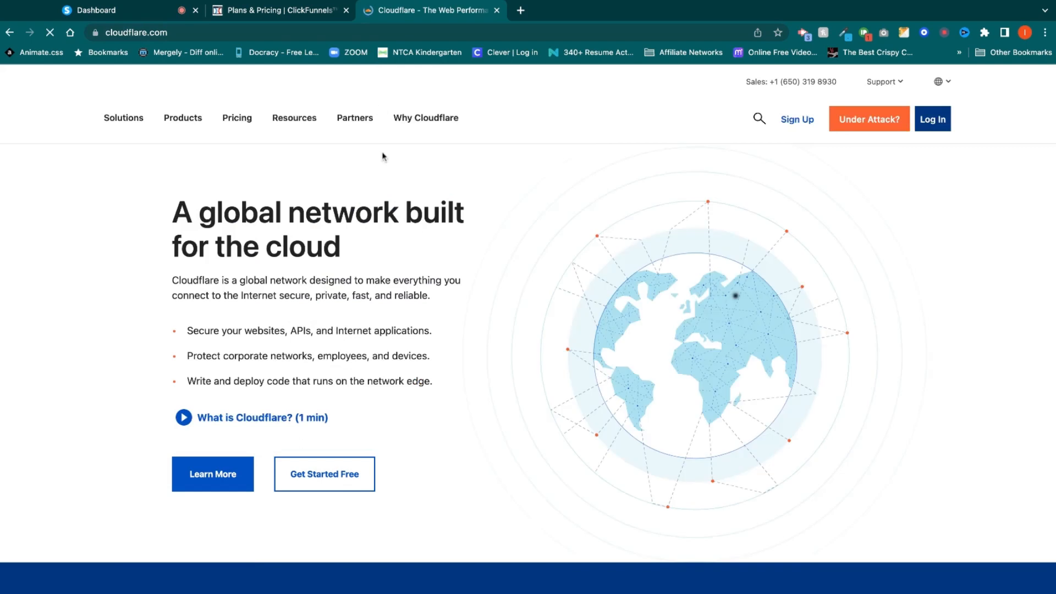
left_click(949, 123)
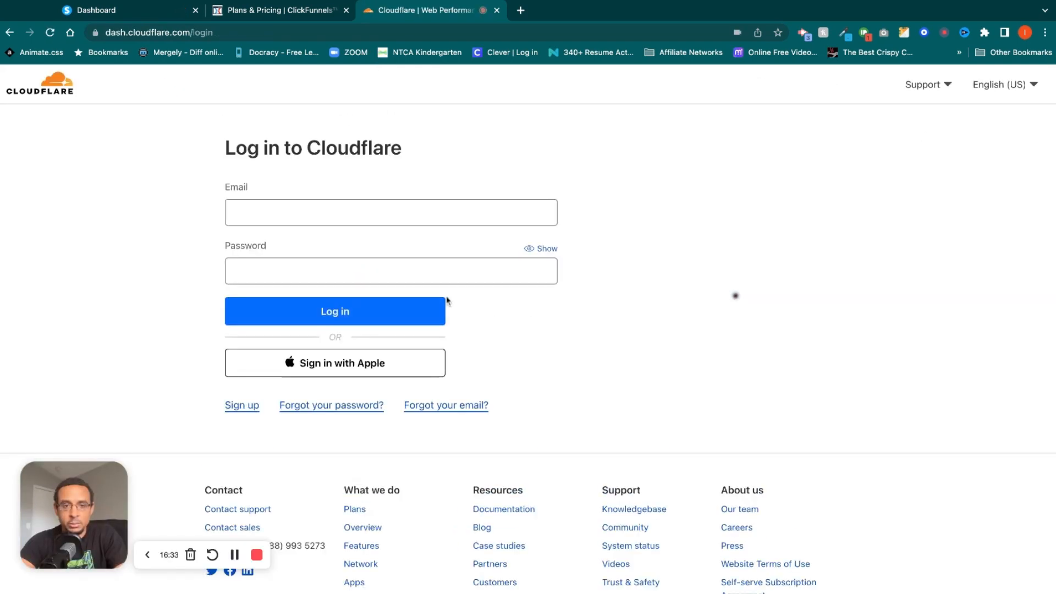
left_click(385, 317)
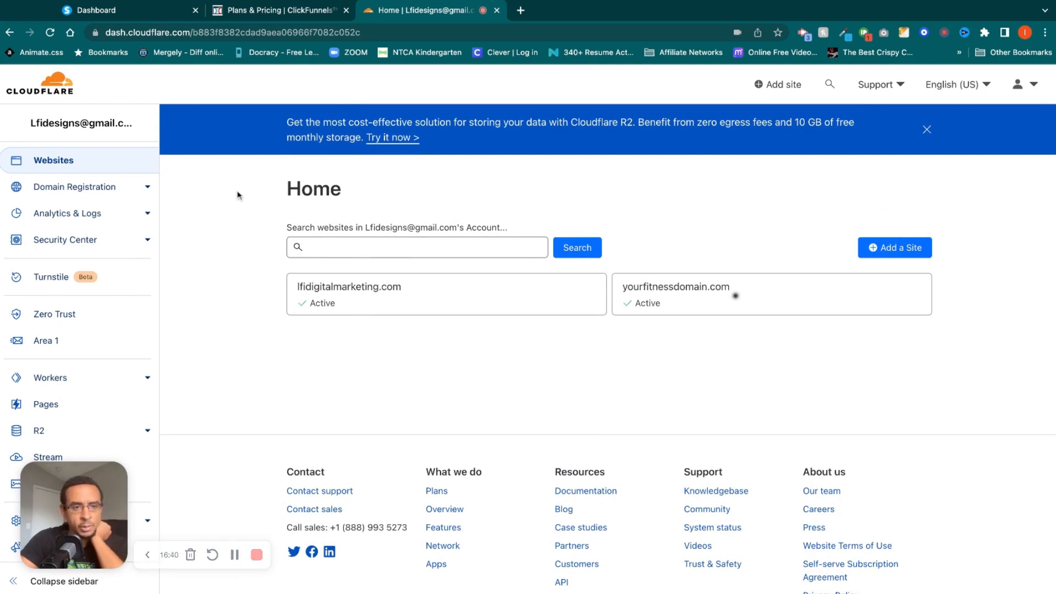
left_click(423, 303)
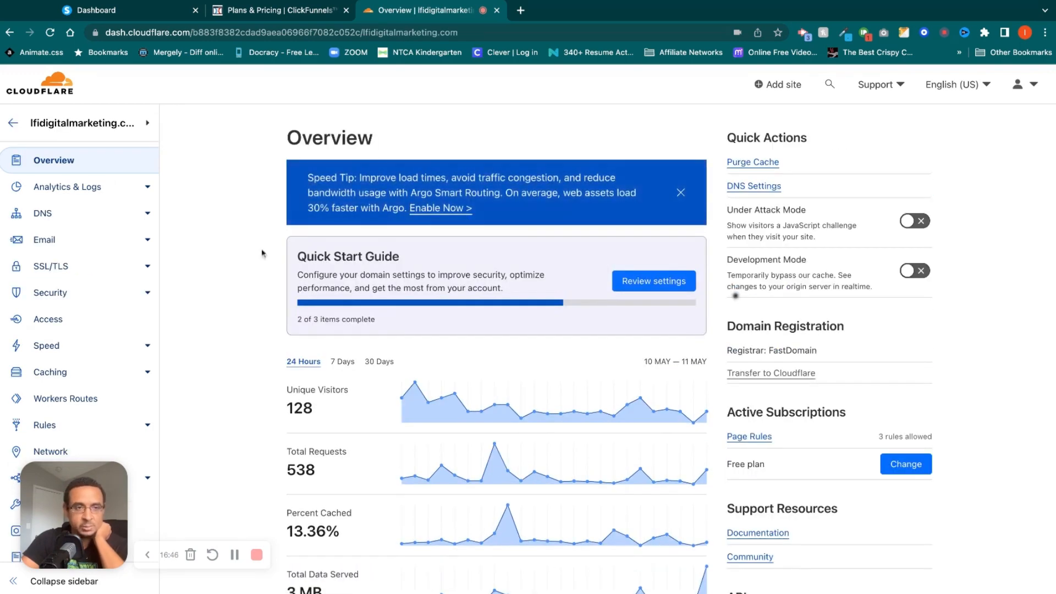
left_click(82, 217)
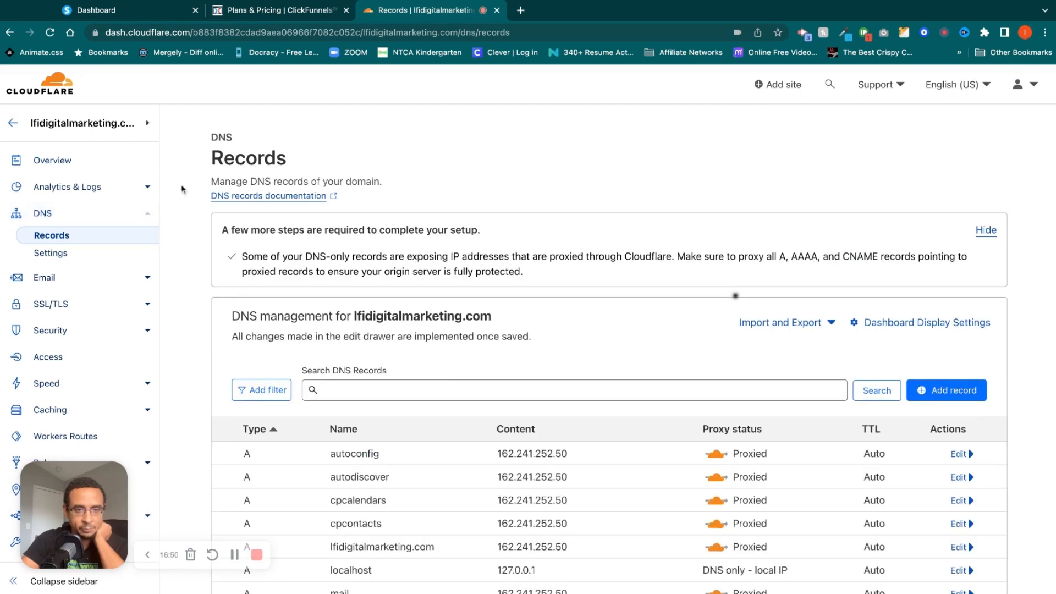
Open name.com in a new browser tab and log in to the account.
left_click(520, 11)
type("name.com")
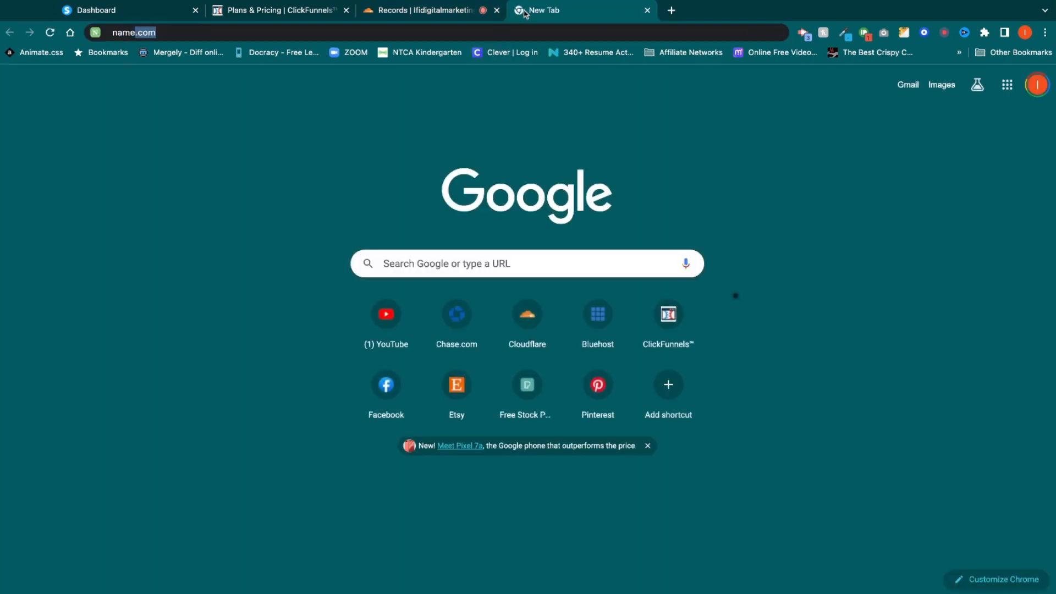
key("Return")
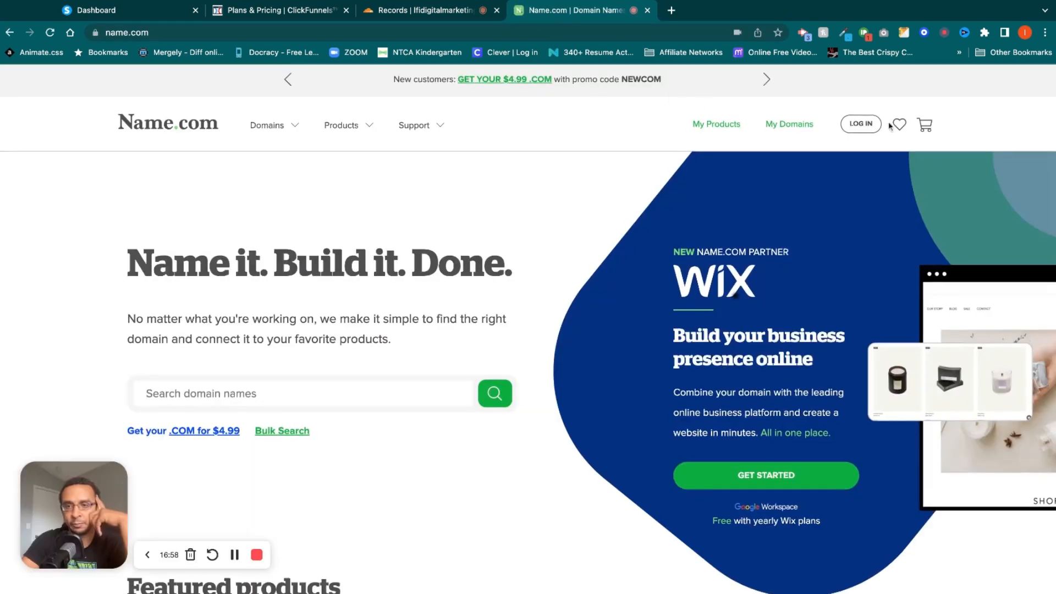
left_click(861, 125)
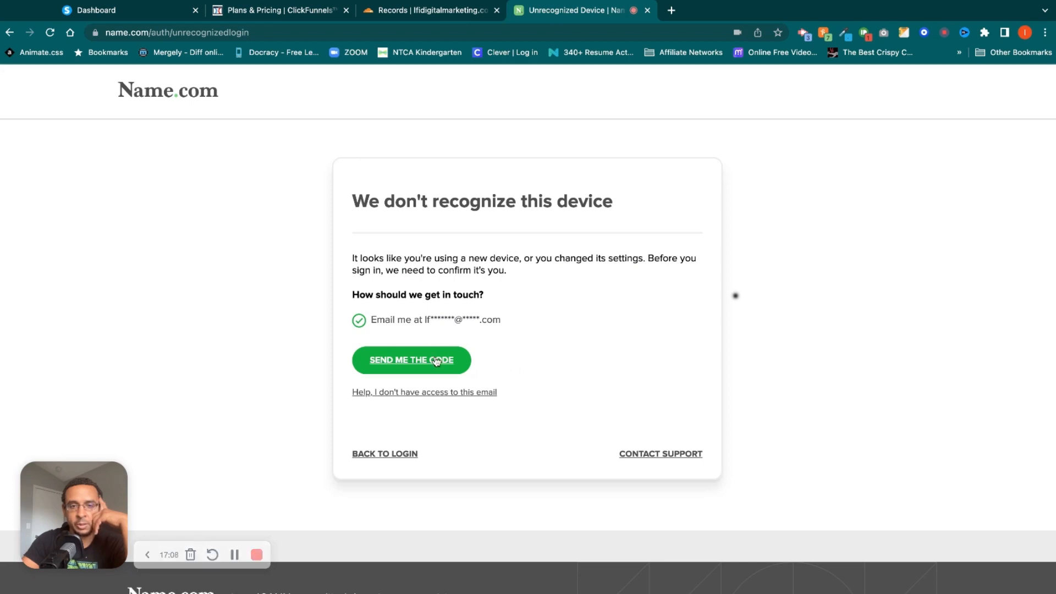
Verify the Name.com login with the emailed security code and choose to remember this device.
left_click(411, 360)
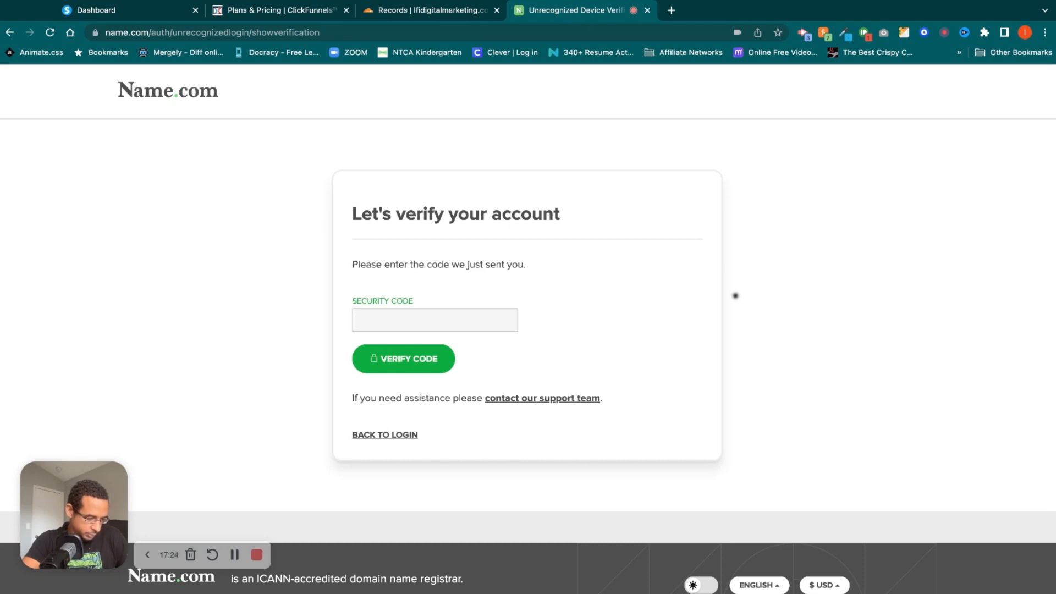
left_click(470, 320)
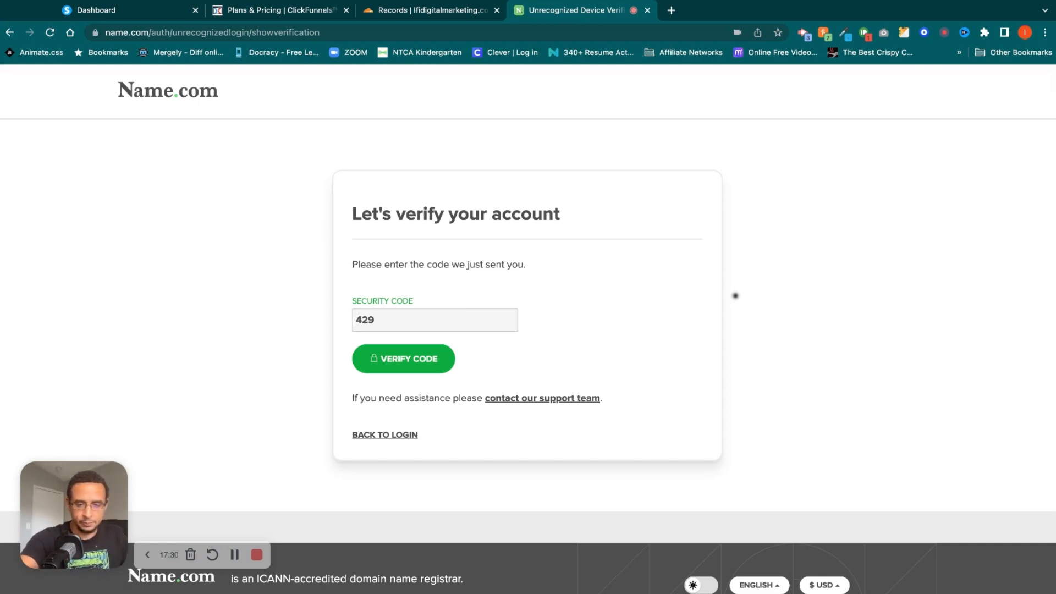
left_click(412, 361)
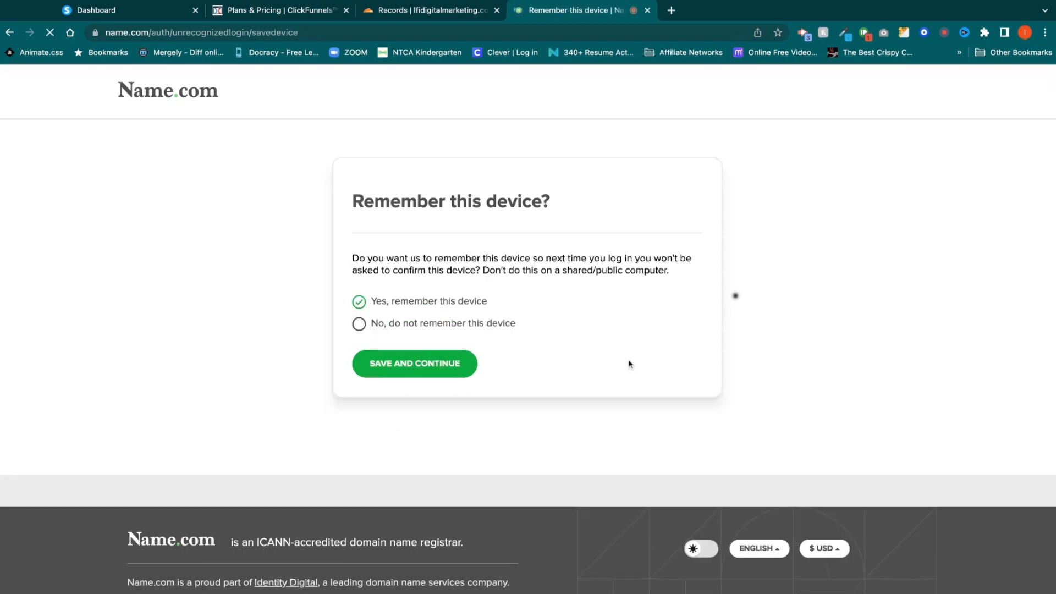
left_click(457, 363)
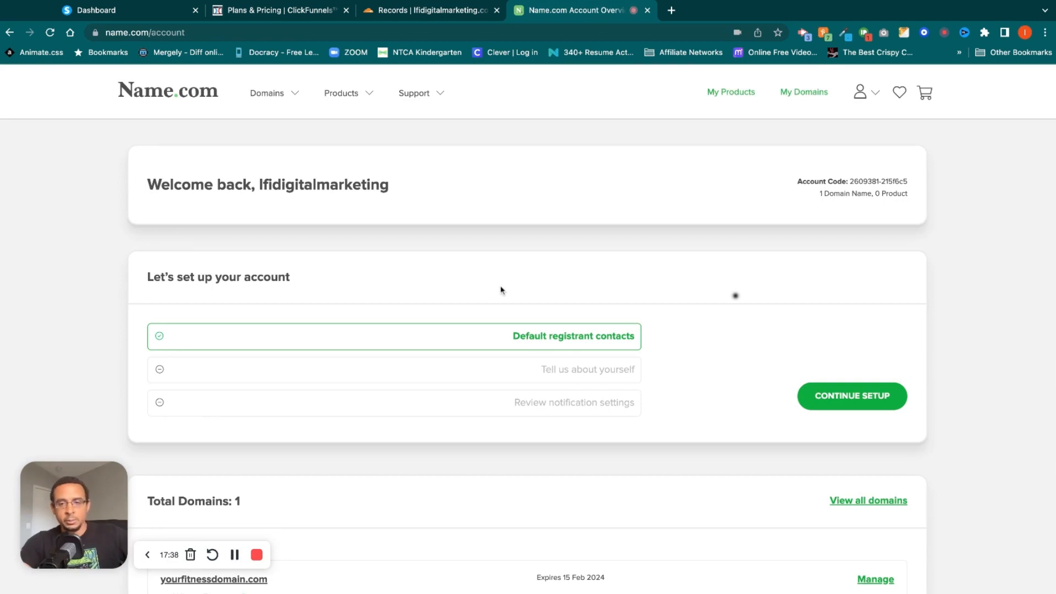
Review the domains, account tools and recommendations on the Name.com account overview.
scroll(577, 400, "down", 4)
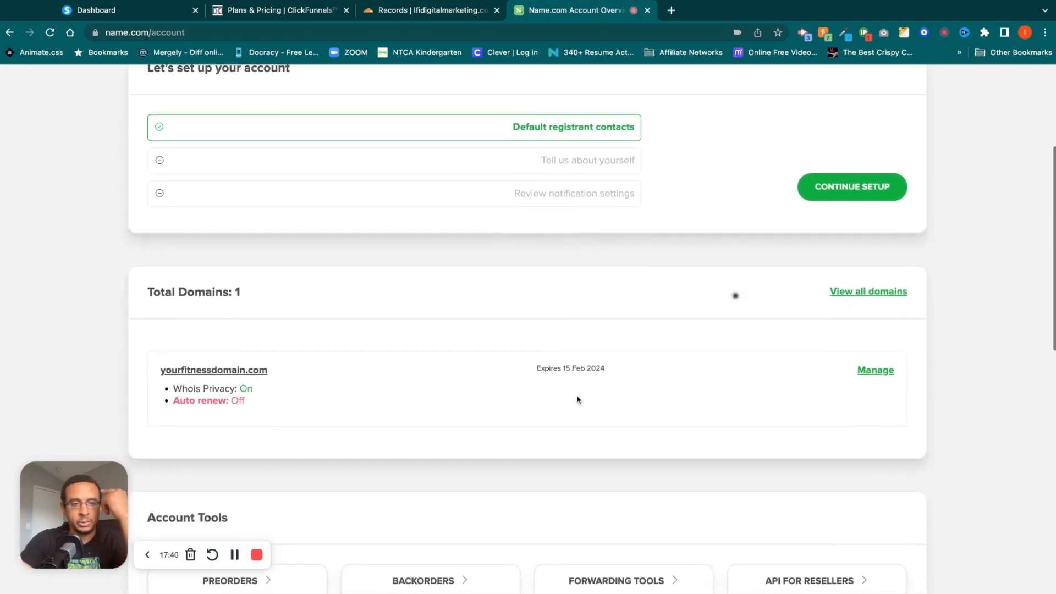
scroll(578, 399, "down", 2)
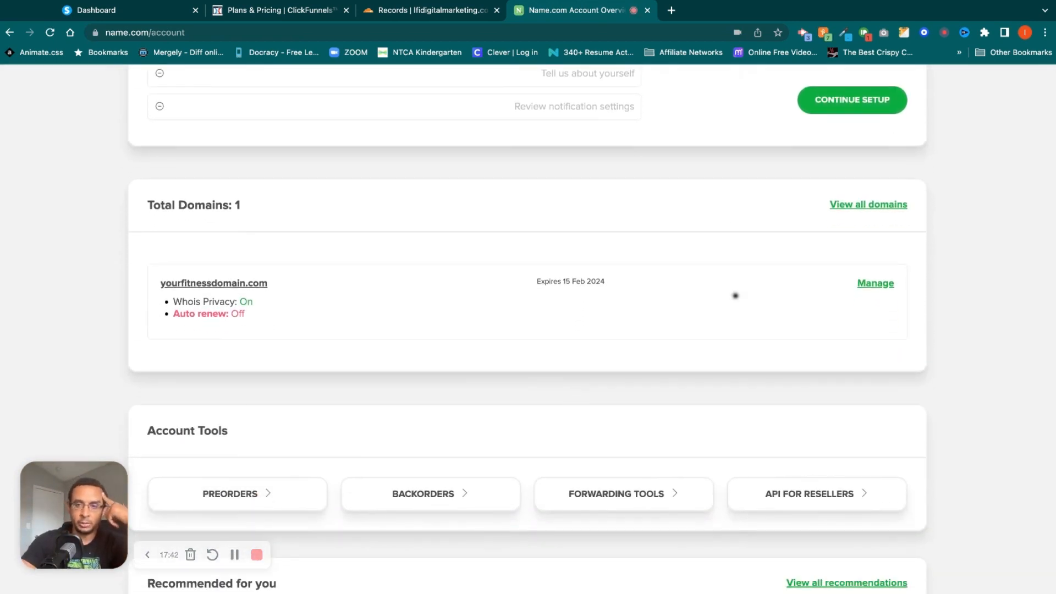
scroll(735, 295, "up", 6)
scroll(735, 296, "down", 4)
scroll(735, 296, "down", 4)
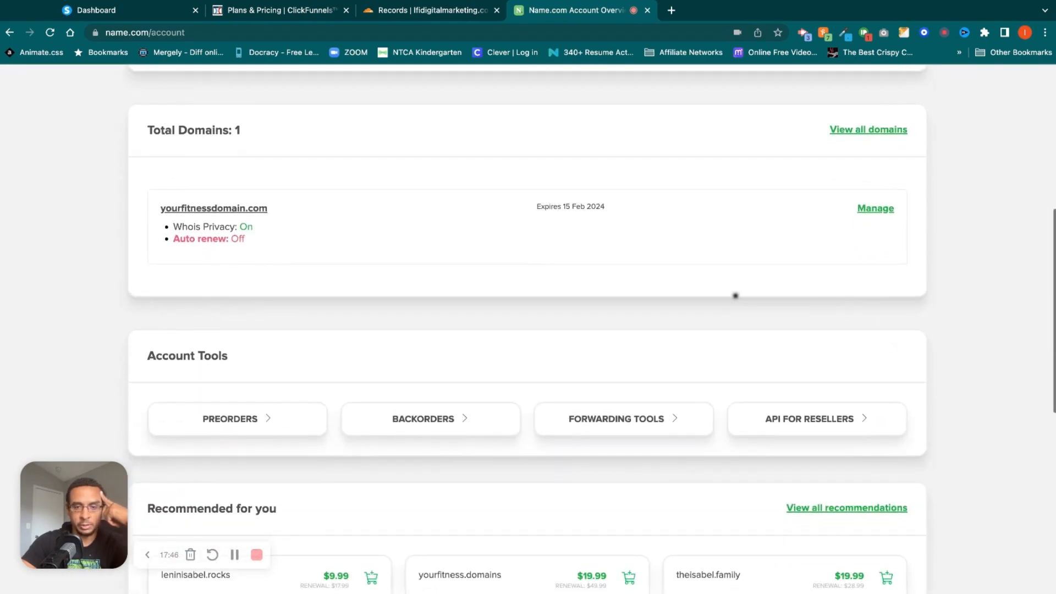
Open the management page of yourfitnessdomain.com from the Name.com account overview.
scroll(735, 295, "down", 4)
scroll(735, 295, "up", 4)
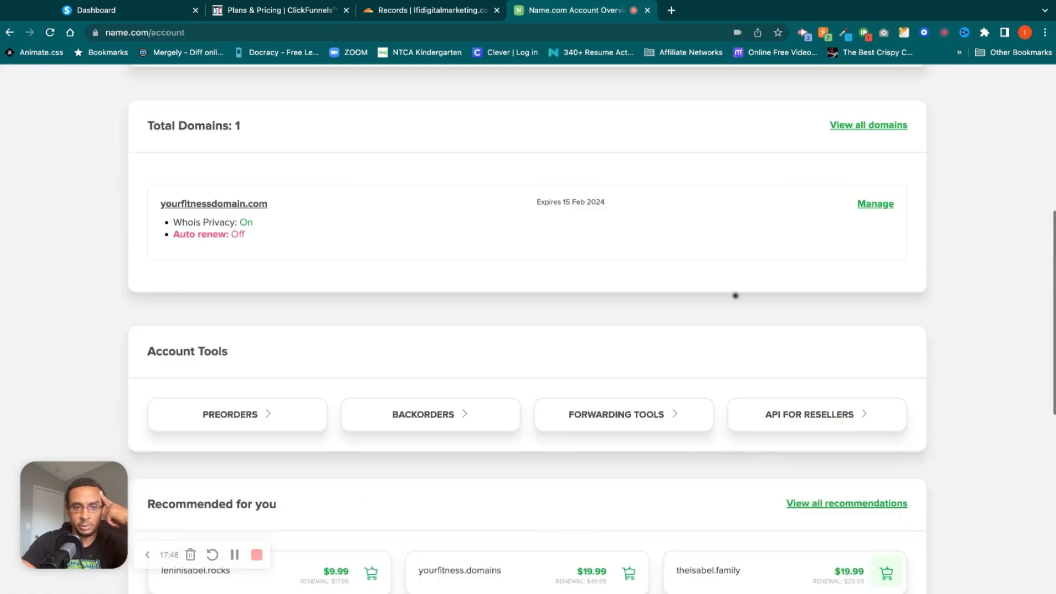
scroll(735, 295, "up", 5)
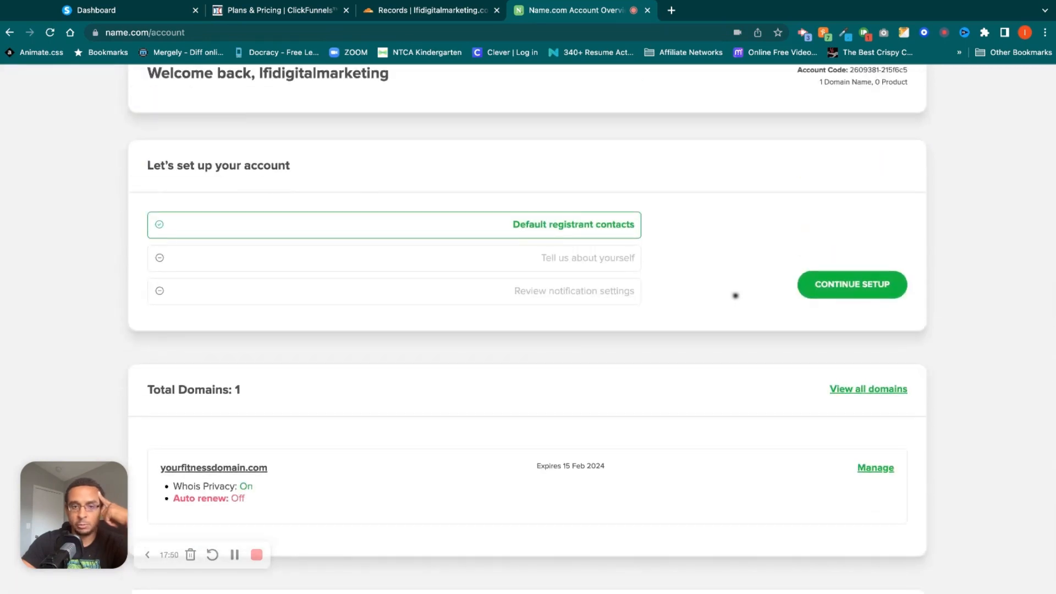
scroll(735, 295, "up", 2)
scroll(735, 295, "down", 4)
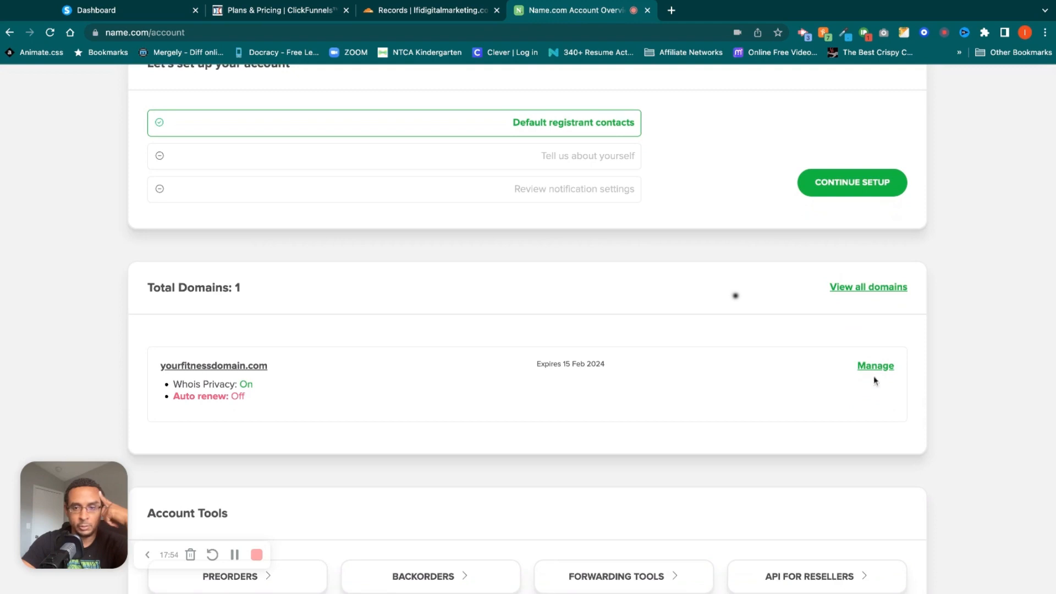
left_click(877, 368)
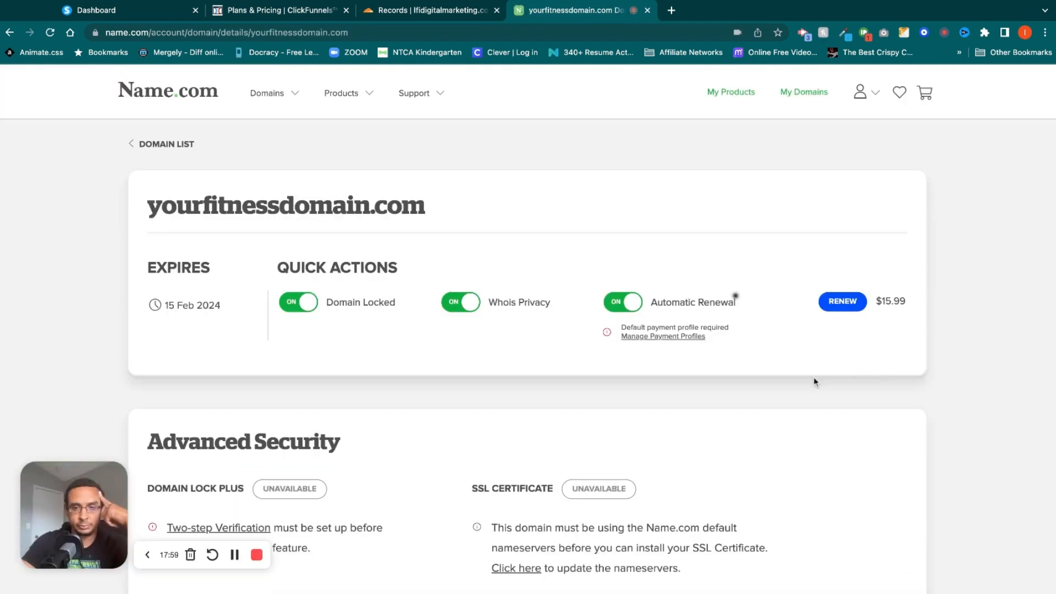
Open the DNS record management for yourfitnessdomain.com and choose to manage it anyway without updating the nameservers.
scroll(785, 389, "down", 5)
scroll(785, 390, "down", 3)
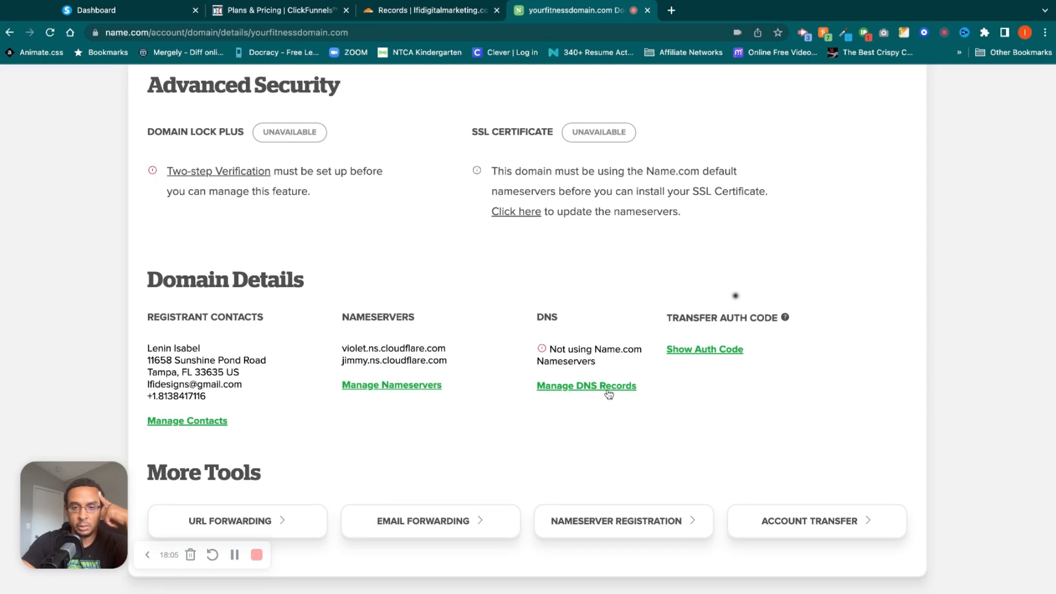
left_click(608, 392)
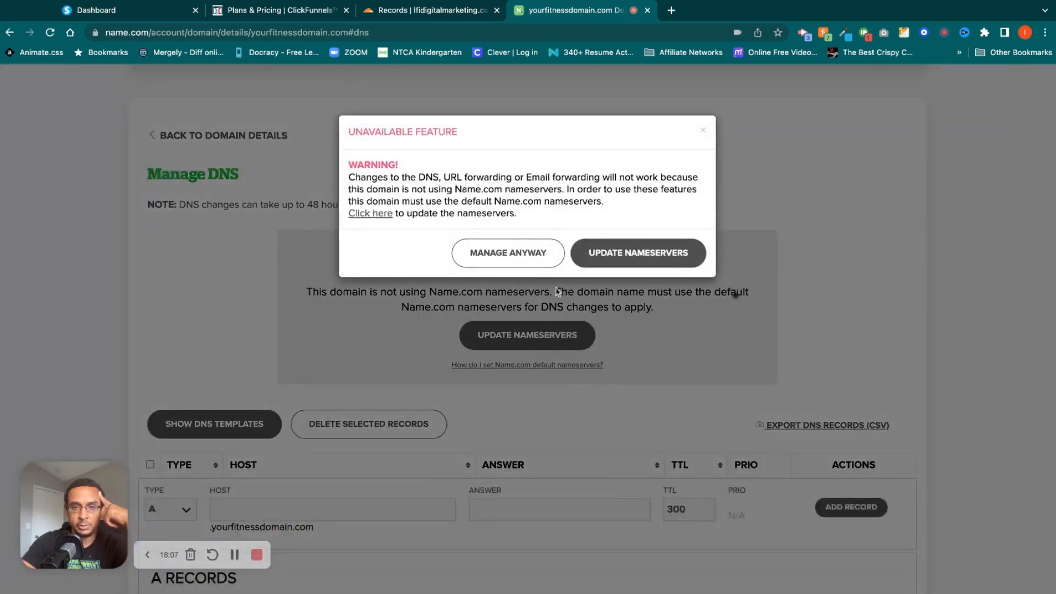
left_click(508, 254)
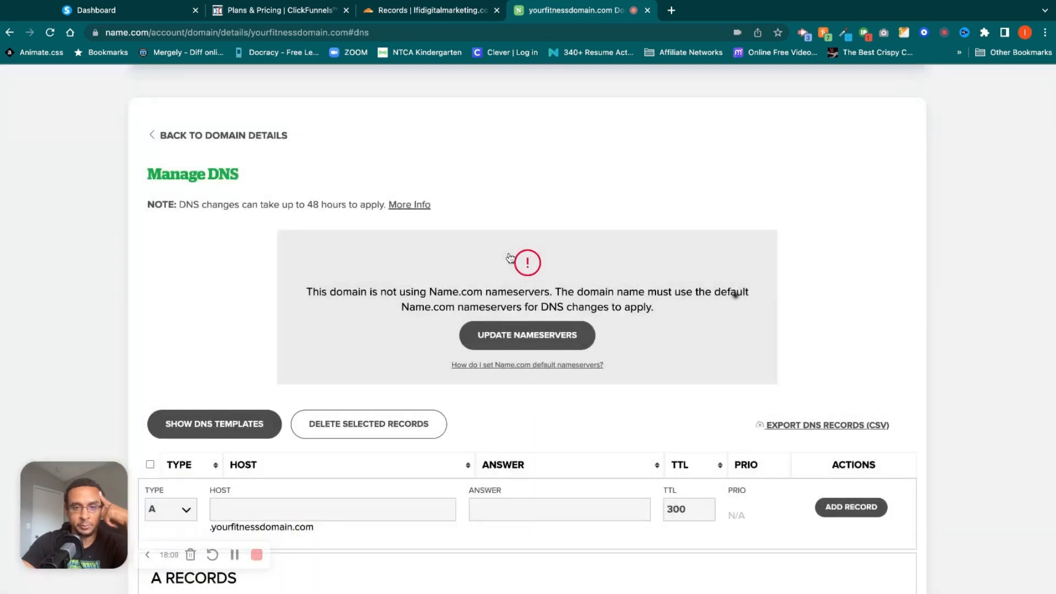
scroll(818, 337, "down", 3)
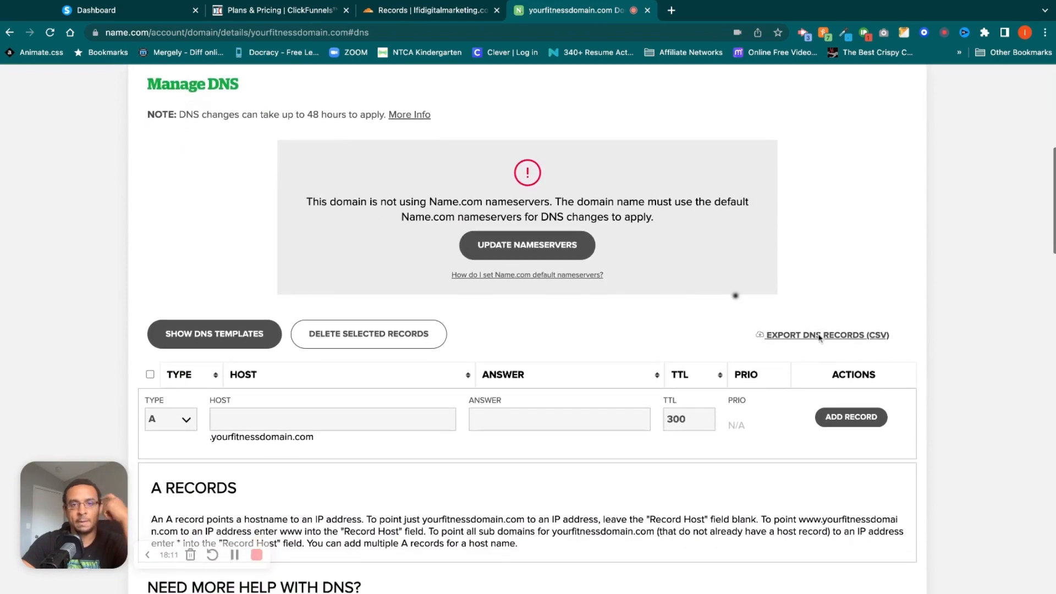
scroll(616, 94, "up", 1)
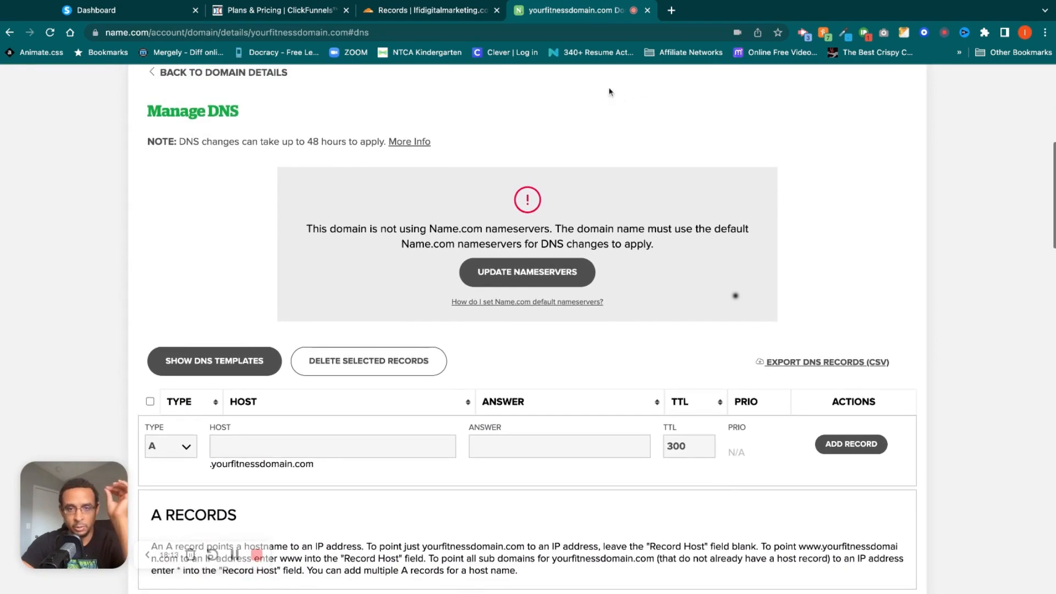
Close the ClickFunnels pricing page and examine the two CNAME entries in Systeme.io's DNS configuration.
left_click(439, 9)
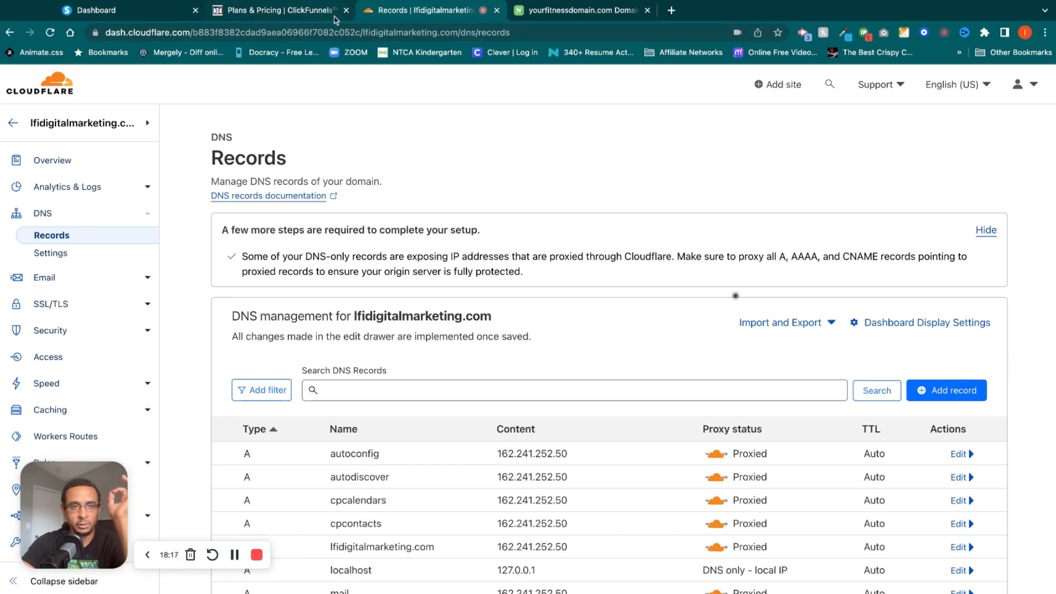
middle_click(266, 16)
left_click(165, 10)
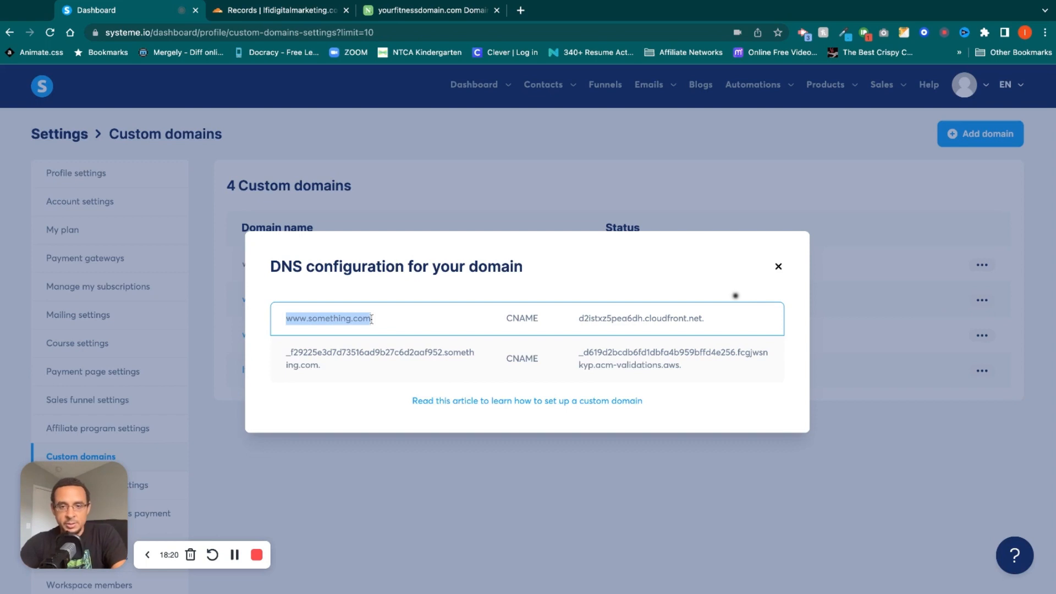
double_click(526, 319)
left_click(528, 362)
double_click(528, 362)
left_click(360, 318)
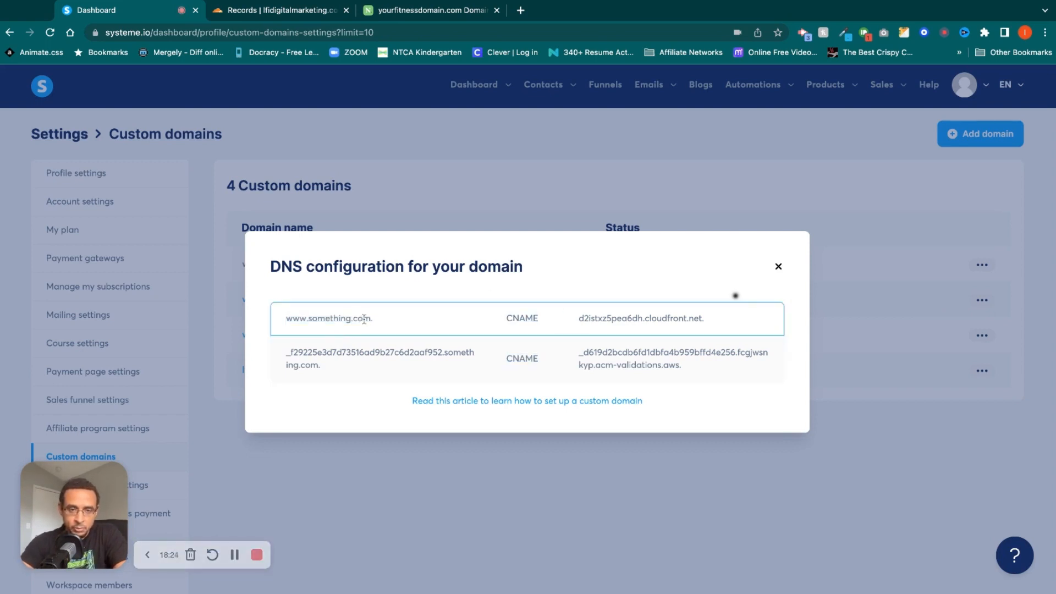
left_click_drag(372, 319, 285, 319)
key("ctrl+c")
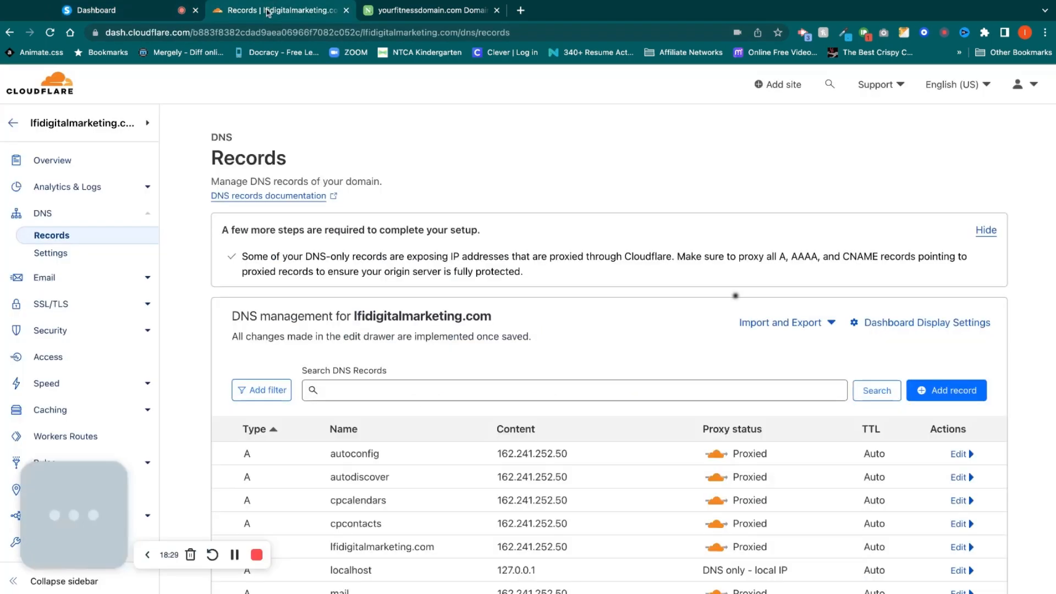
left_click(271, 10)
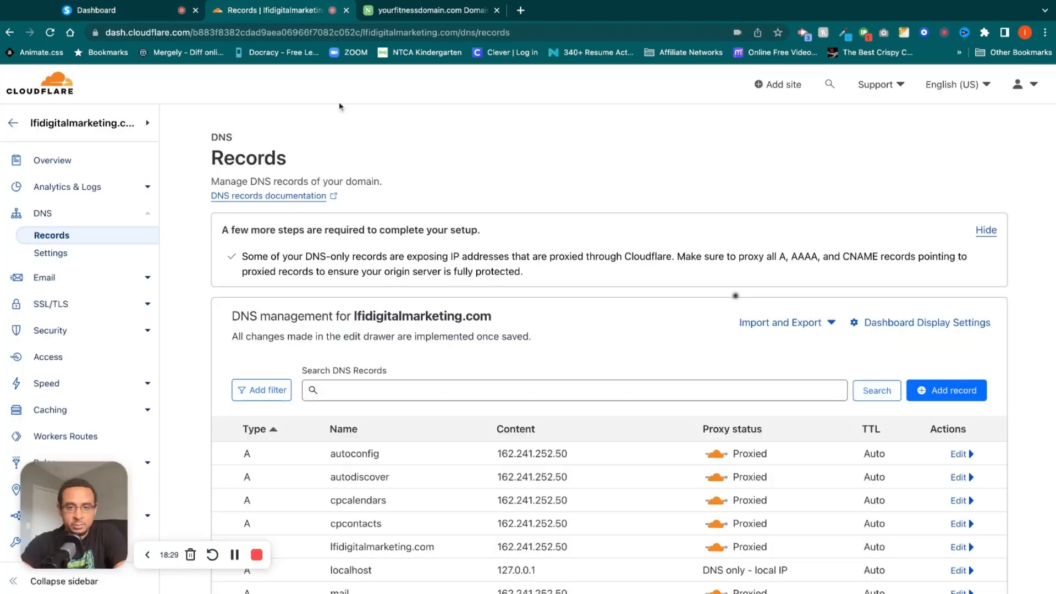
left_click(957, 392)
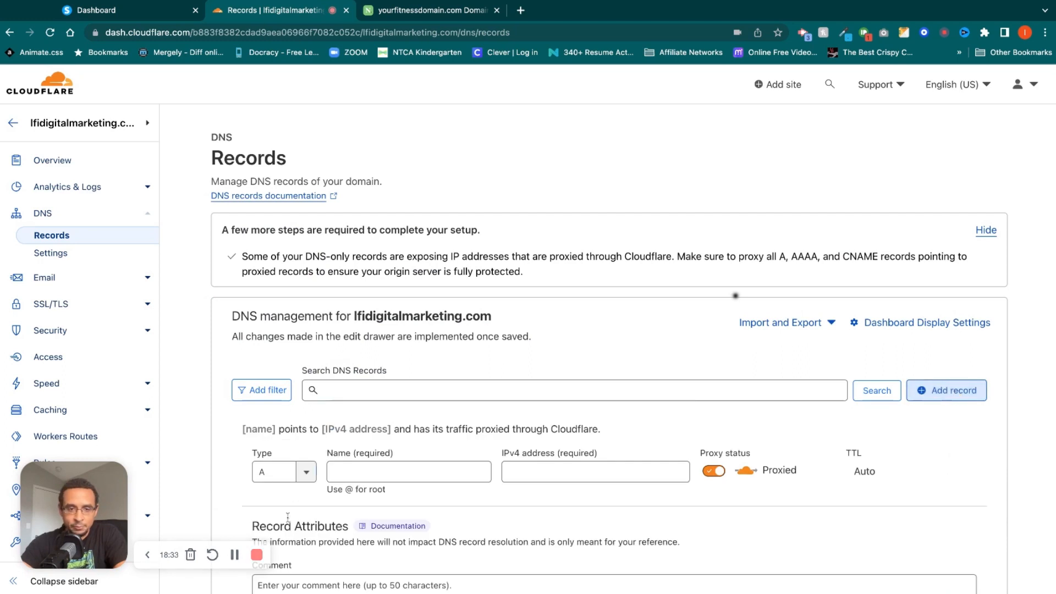
left_click(310, 476)
scroll(288, 523, "down", 2)
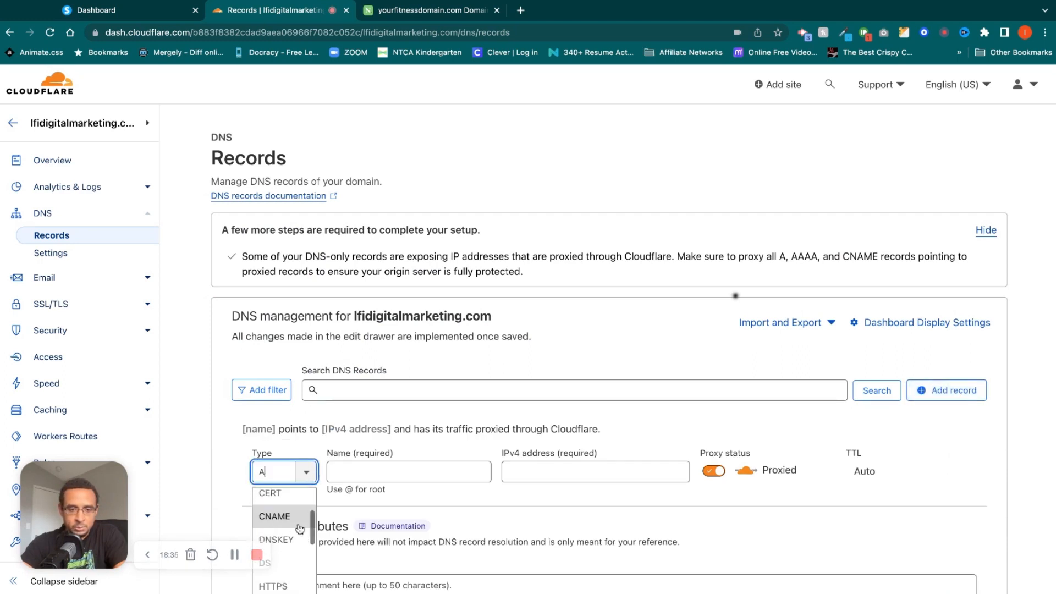
left_click(290, 517)
left_click(394, 471)
key("ctrl+v")
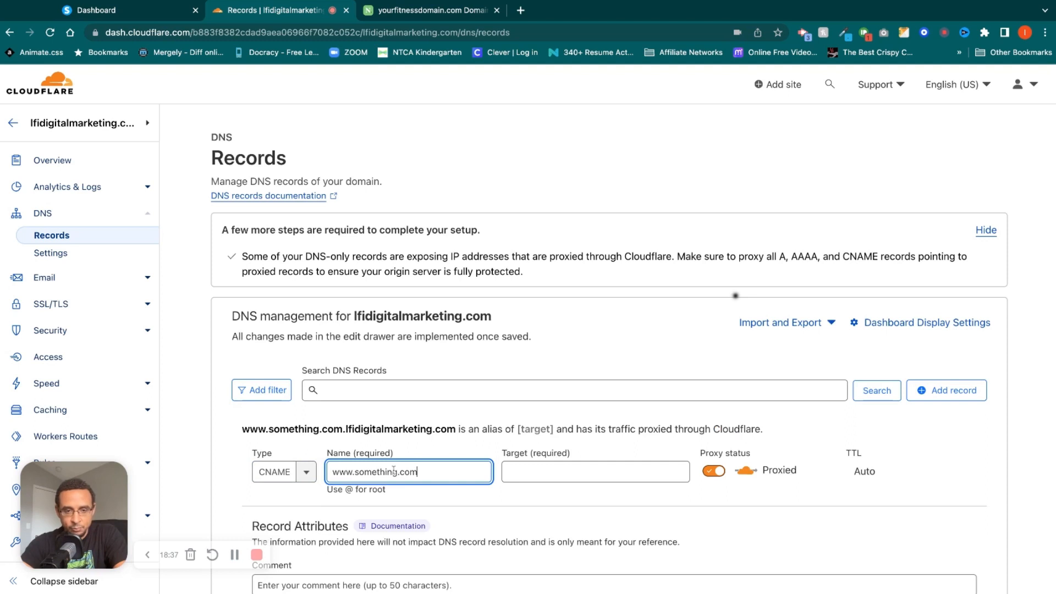
Copy d2istxz5pea6dh.cloudfront.net from Systeme.io into the Cloudflare record's target, and discard the unsaved record.
left_click(156, 11)
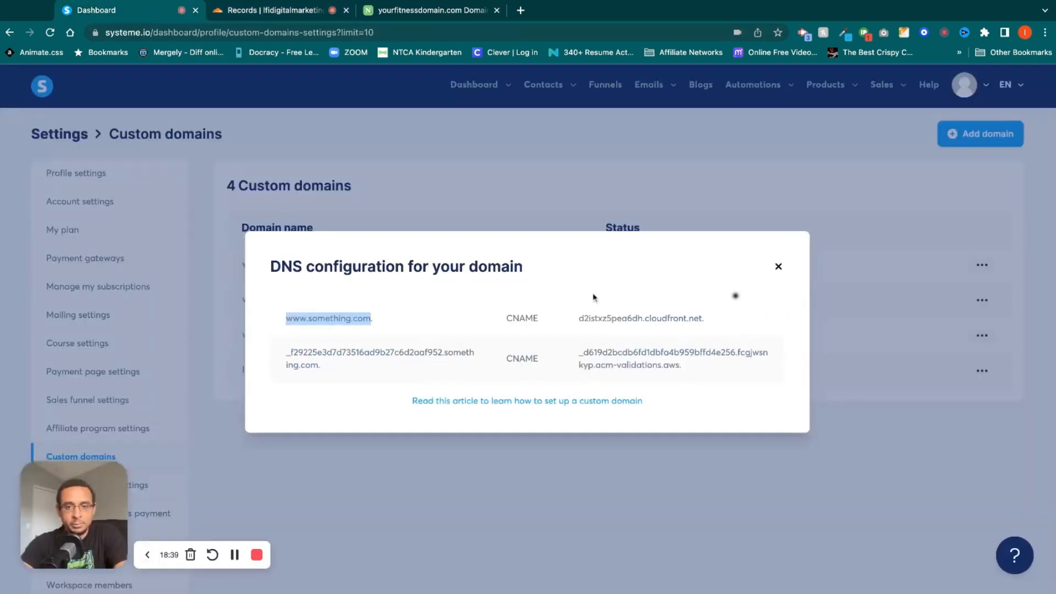
left_click_drag(579, 319, 699, 318)
key("ctrl+c")
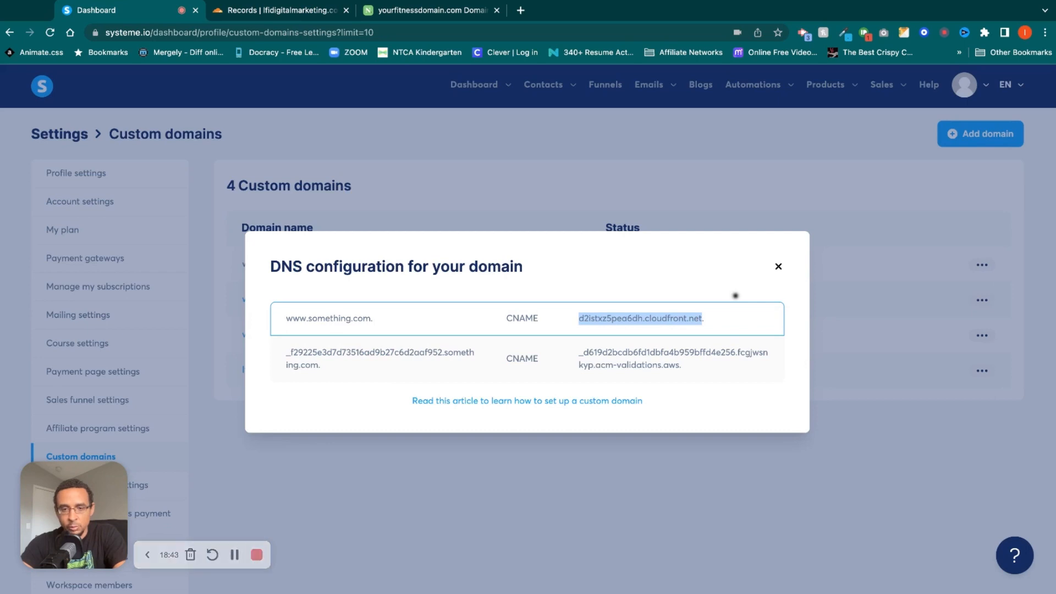
left_click(269, 11)
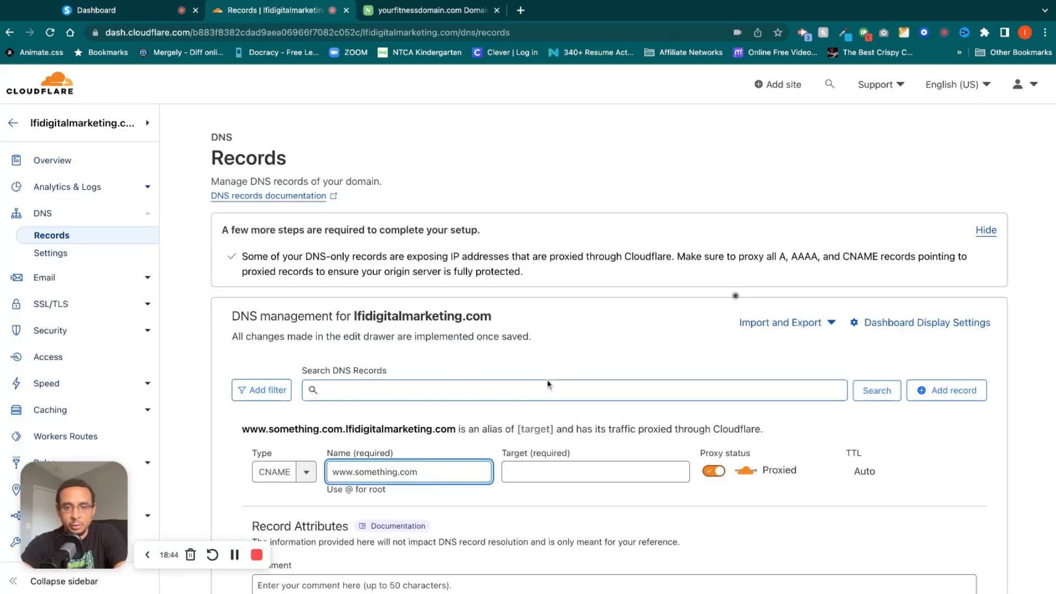
left_click(552, 471)
key("ctrl+v")
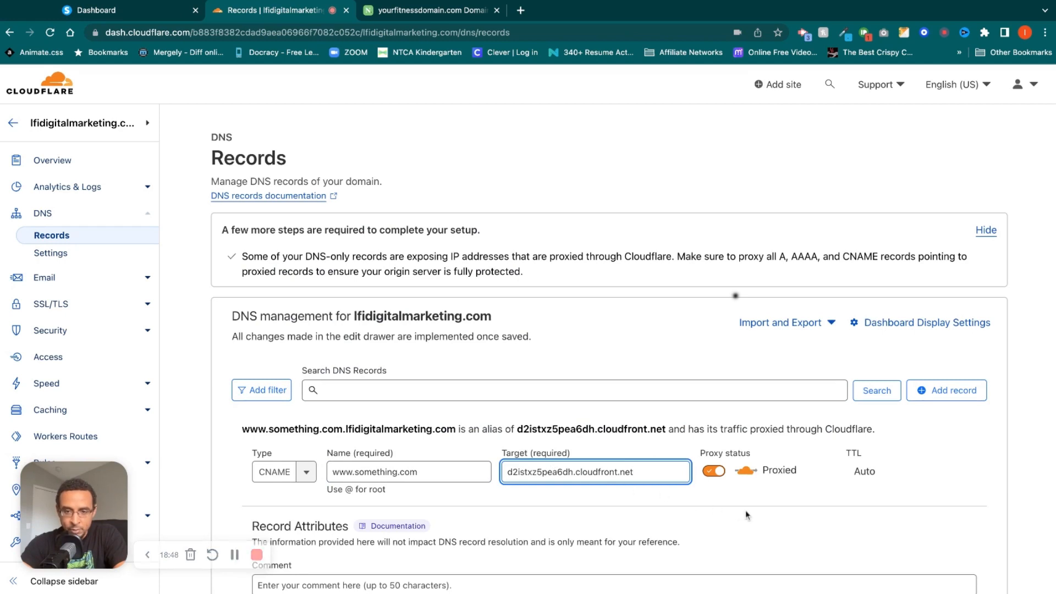
scroll(746, 511, "down", 3)
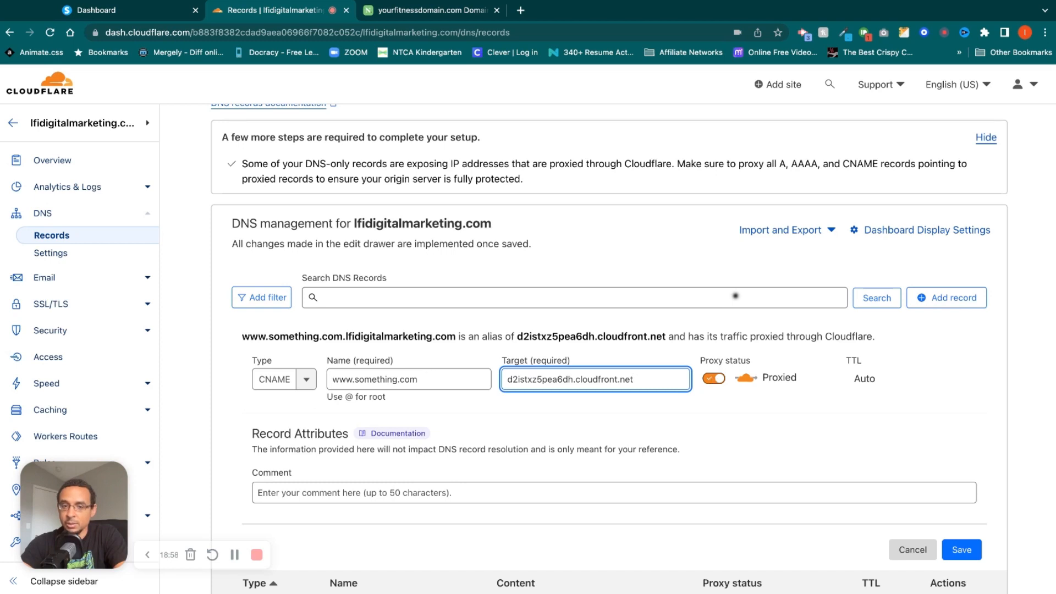
left_click(903, 545)
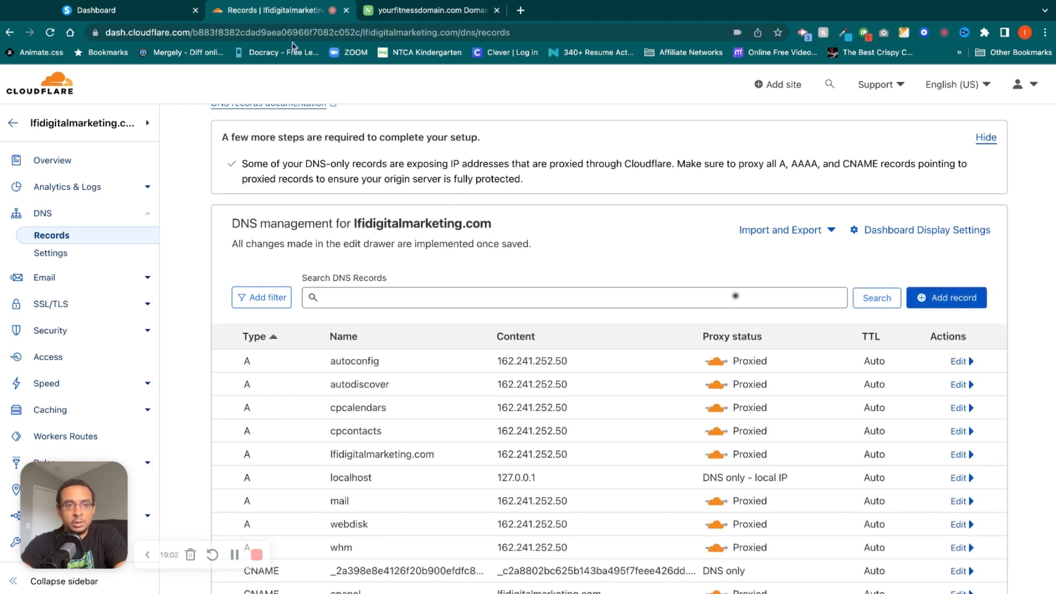
left_click(417, 11)
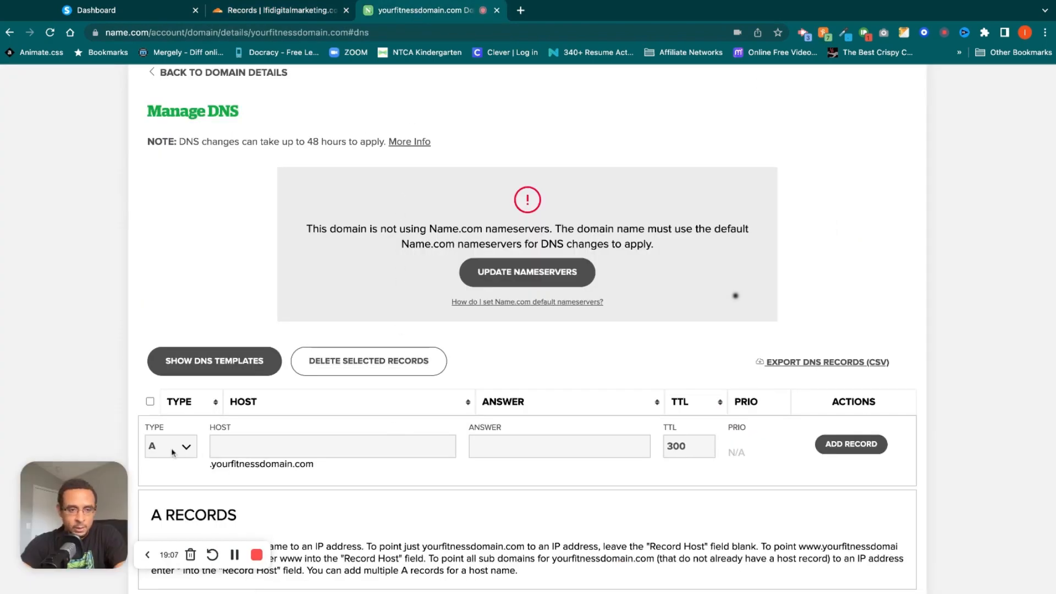
scroll(178, 451, "down", 3)
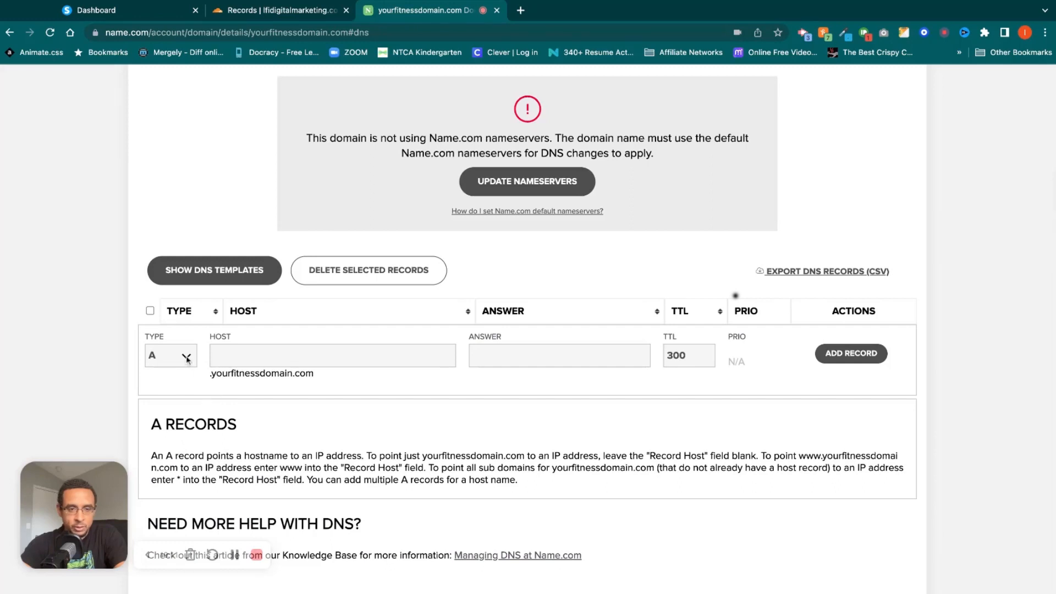
left_click(171, 404)
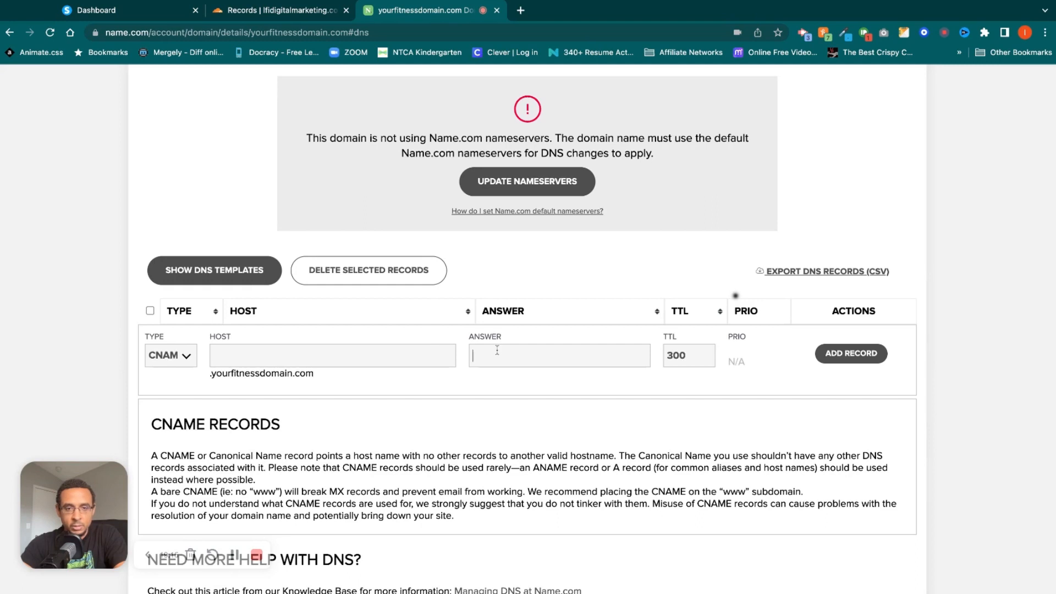
left_click(165, 12)
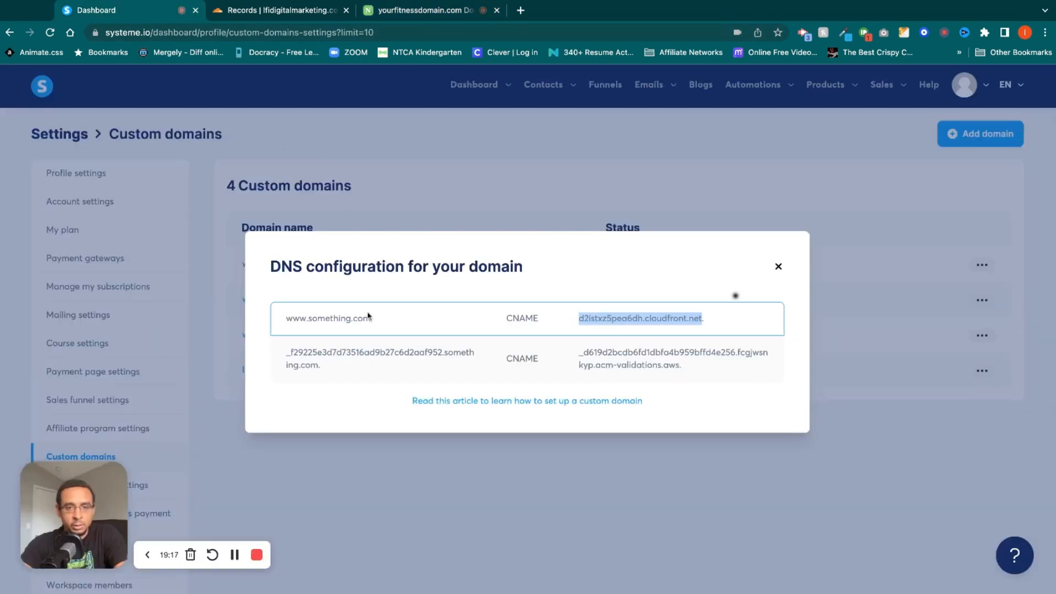
left_click_drag(370, 319, 293, 319)
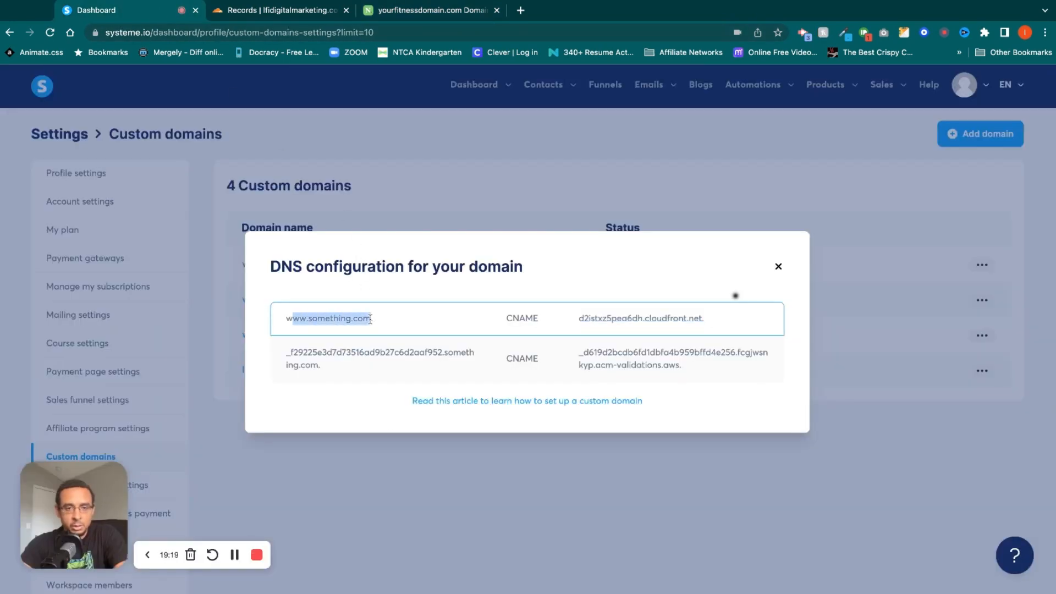
left_click(404, 10)
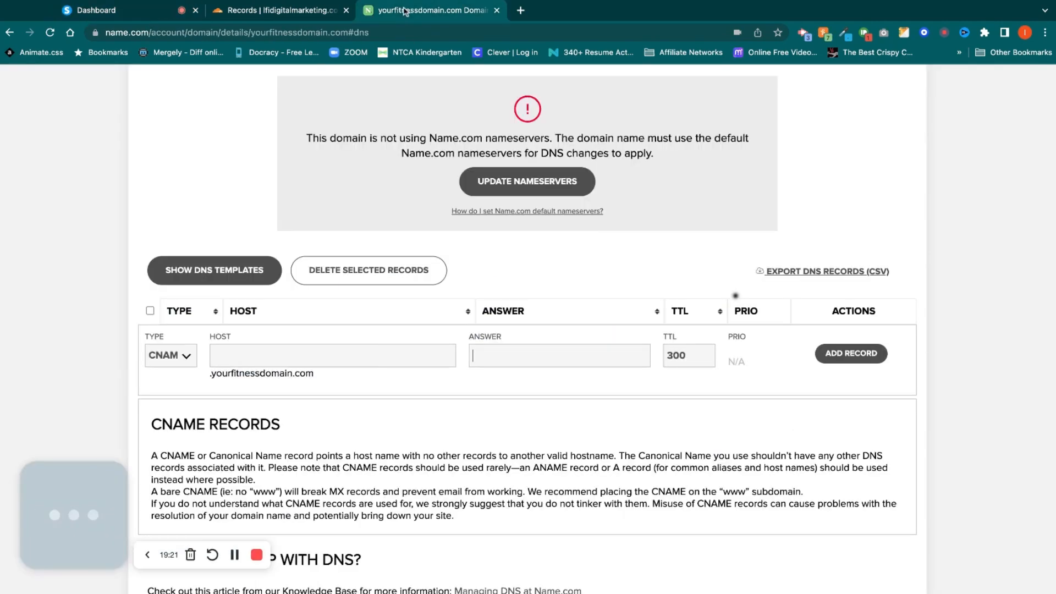
left_click(366, 346)
type("www.something.com")
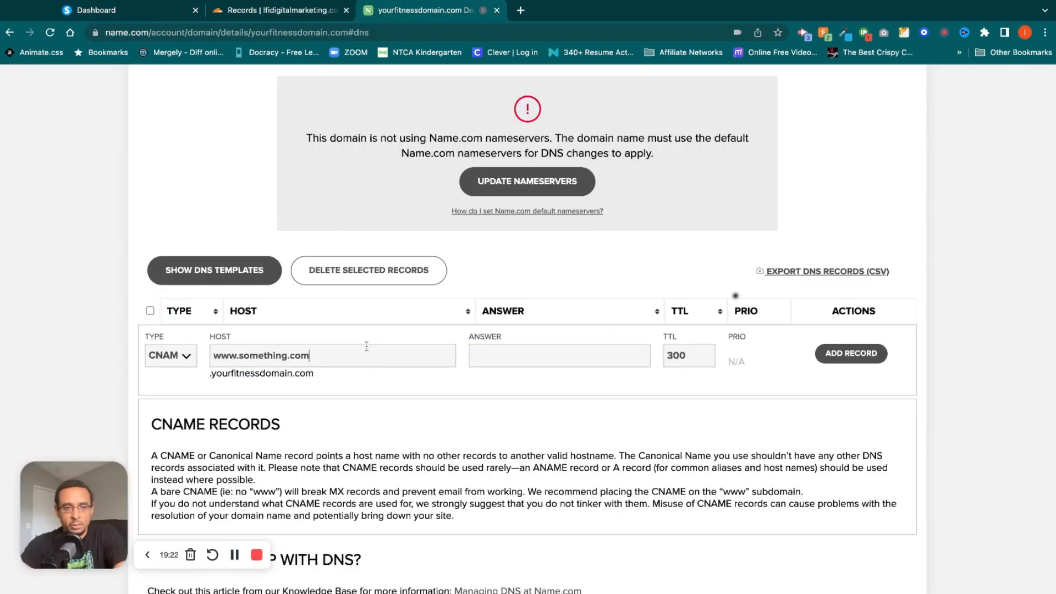
Set the Name.com record's answer to d2istxz5pea6dh.cloudfront.net, copied from Systeme.io, and return to Systeme.io's DNS configuration.
left_click(175, 12)
left_click_drag(579, 318, 699, 318)
key("super+c")
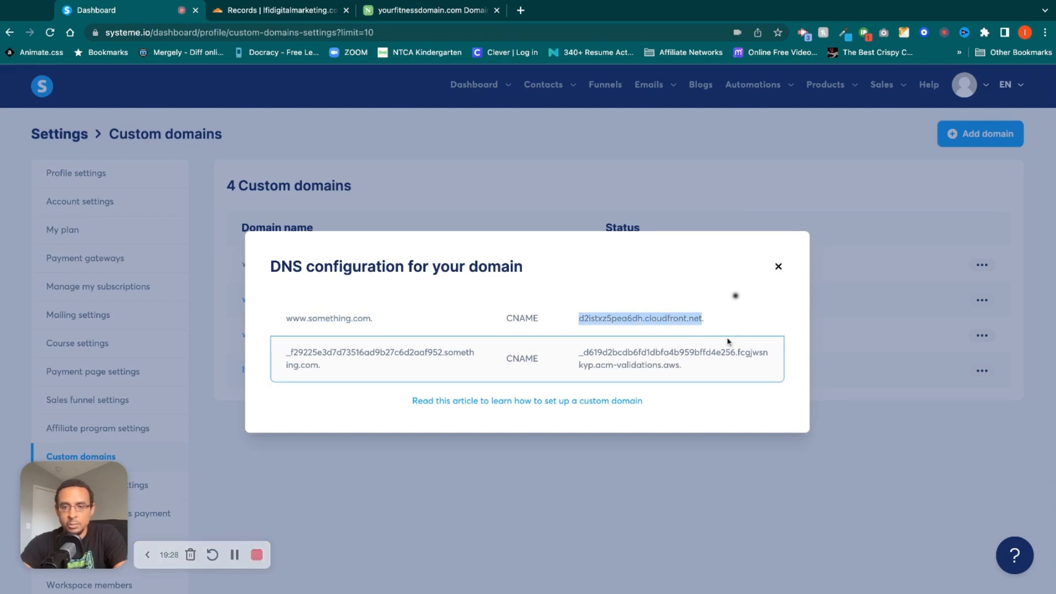
left_click(412, 18)
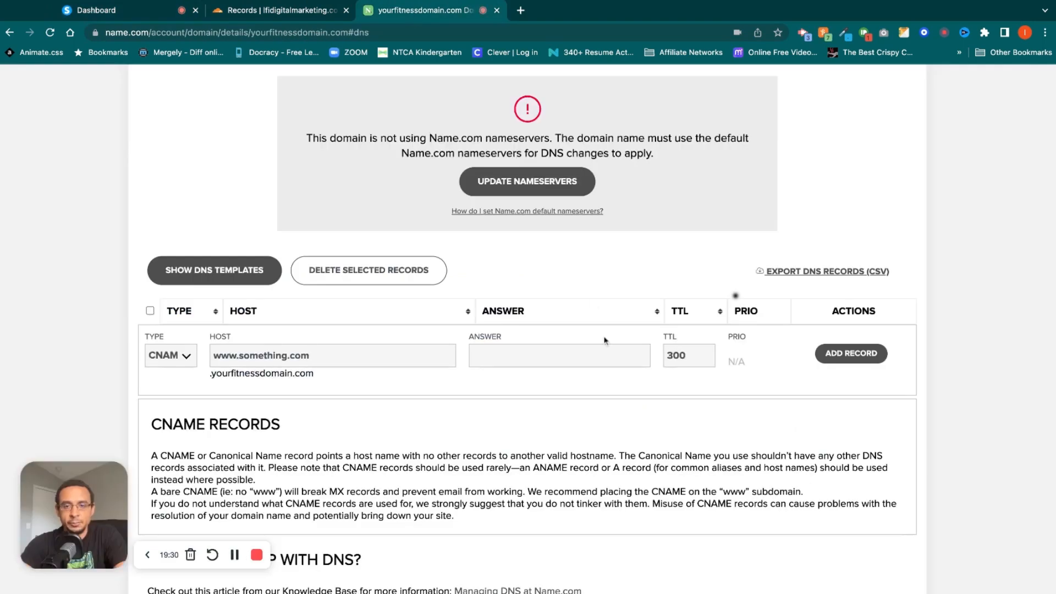
left_click(554, 363)
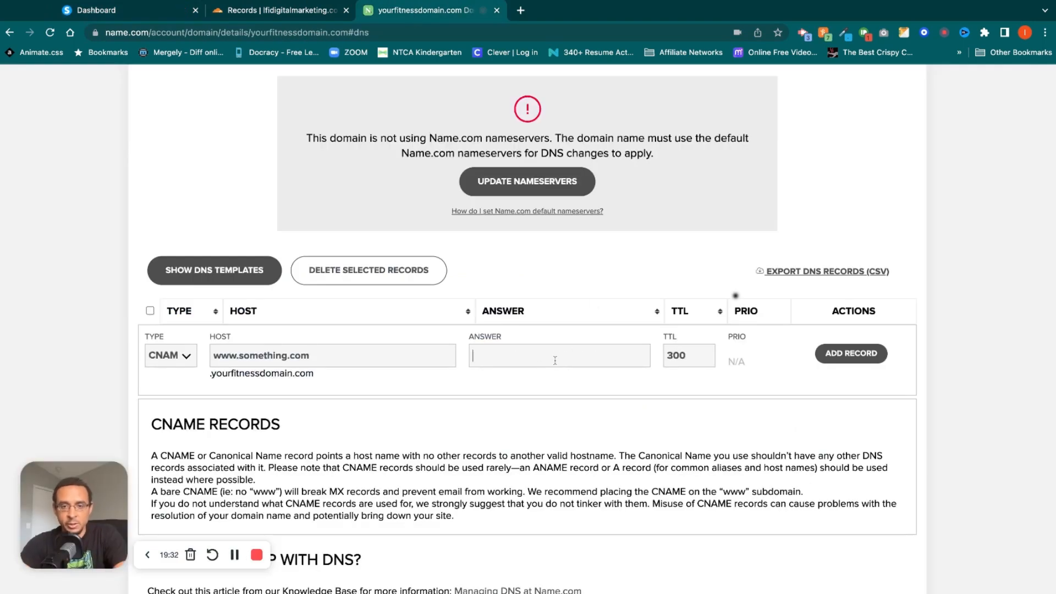
key("super+v")
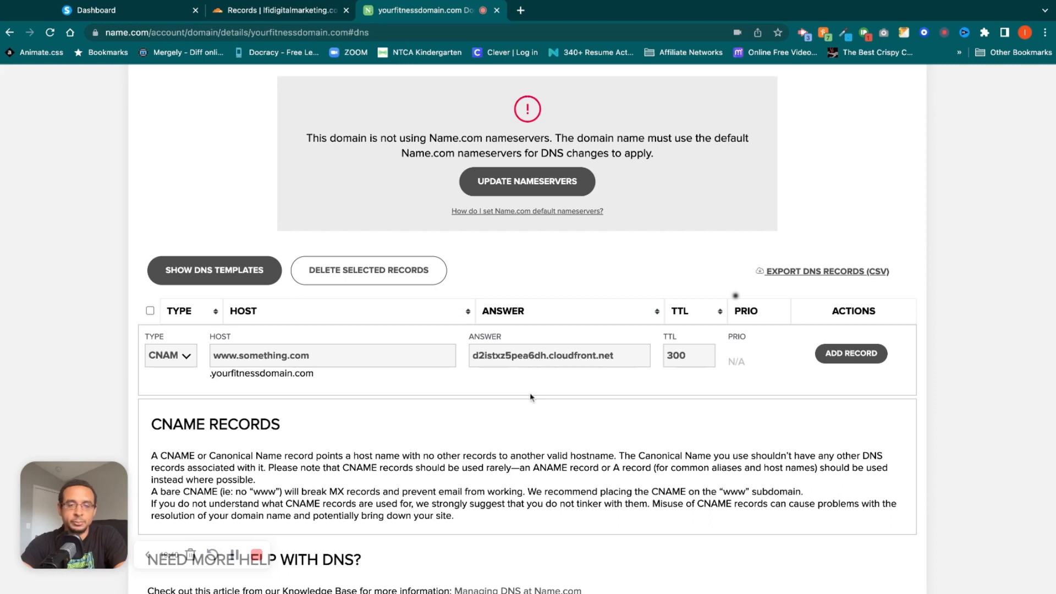
left_click(116, 12)
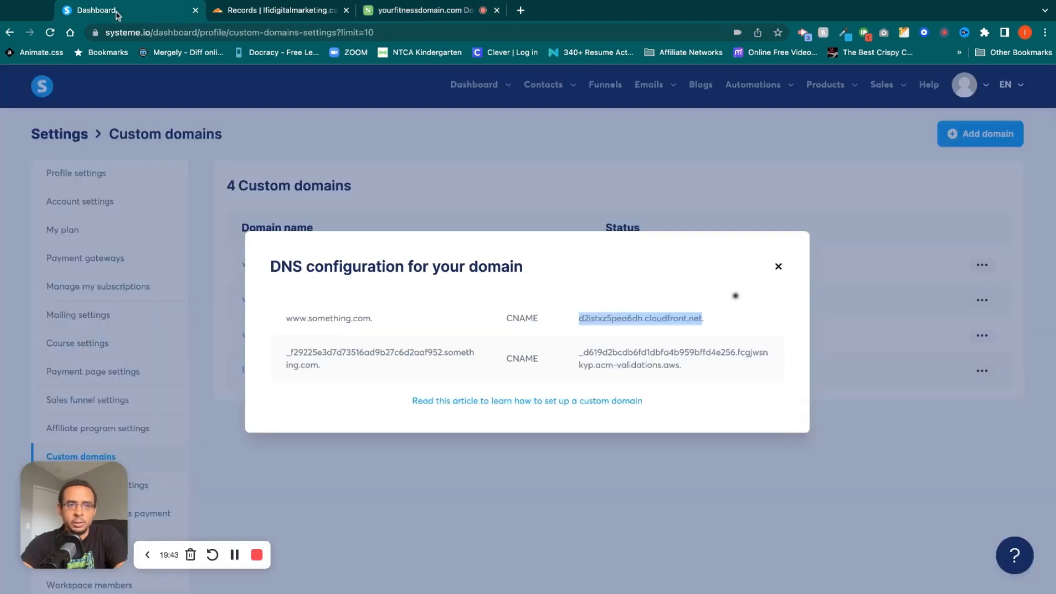
left_click(317, 367)
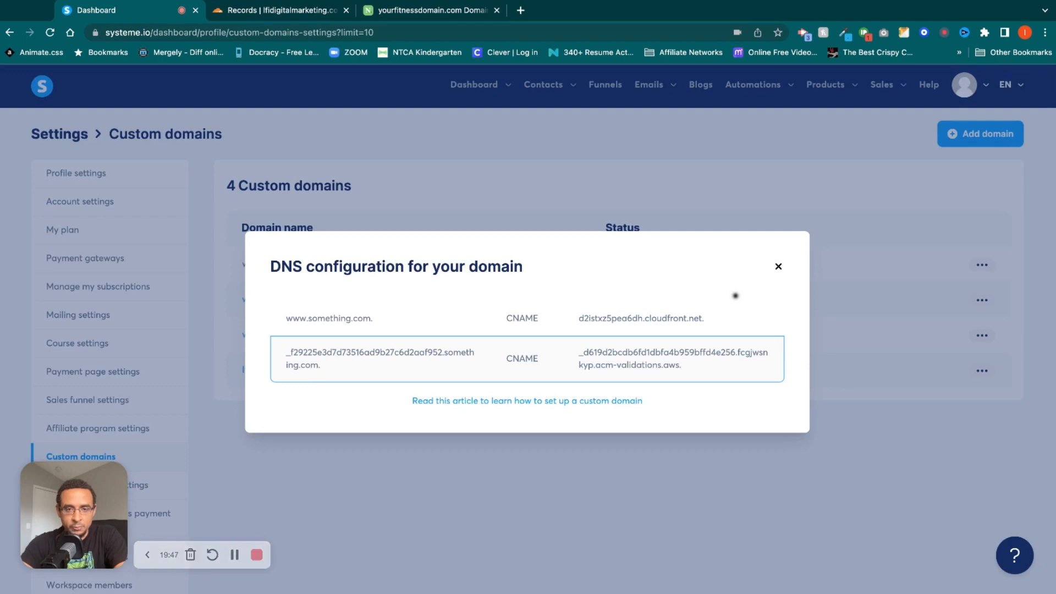
left_click_drag(305, 365, 286, 352)
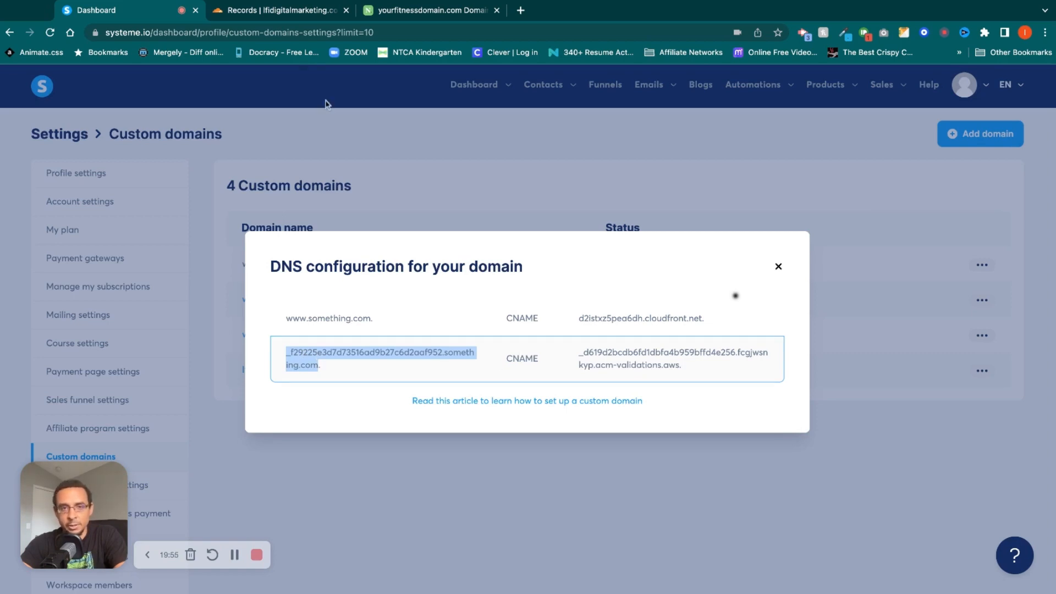
left_click(261, 11)
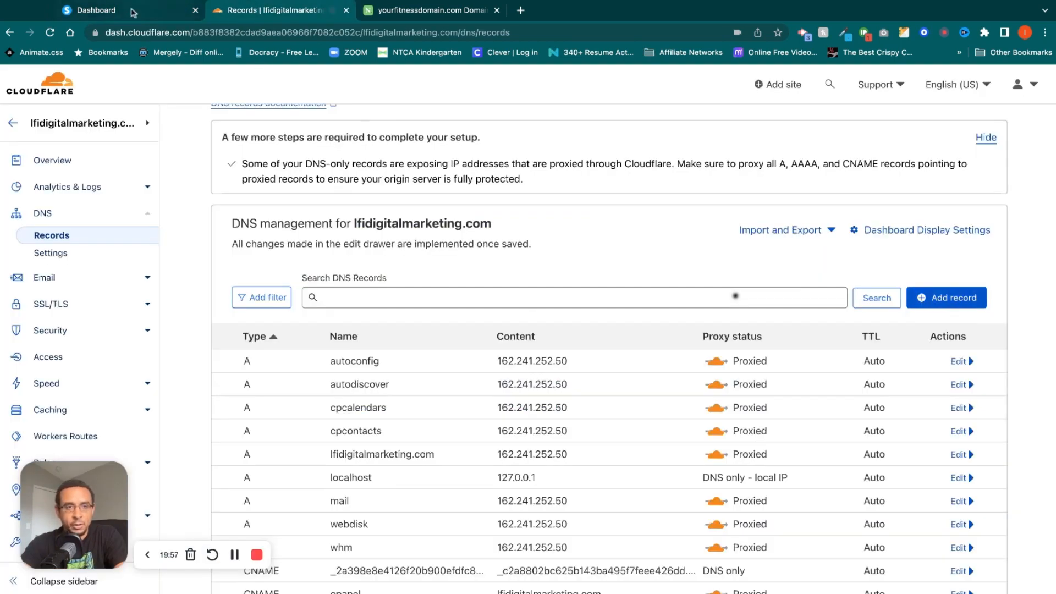
left_click(177, 11)
left_click(258, 12)
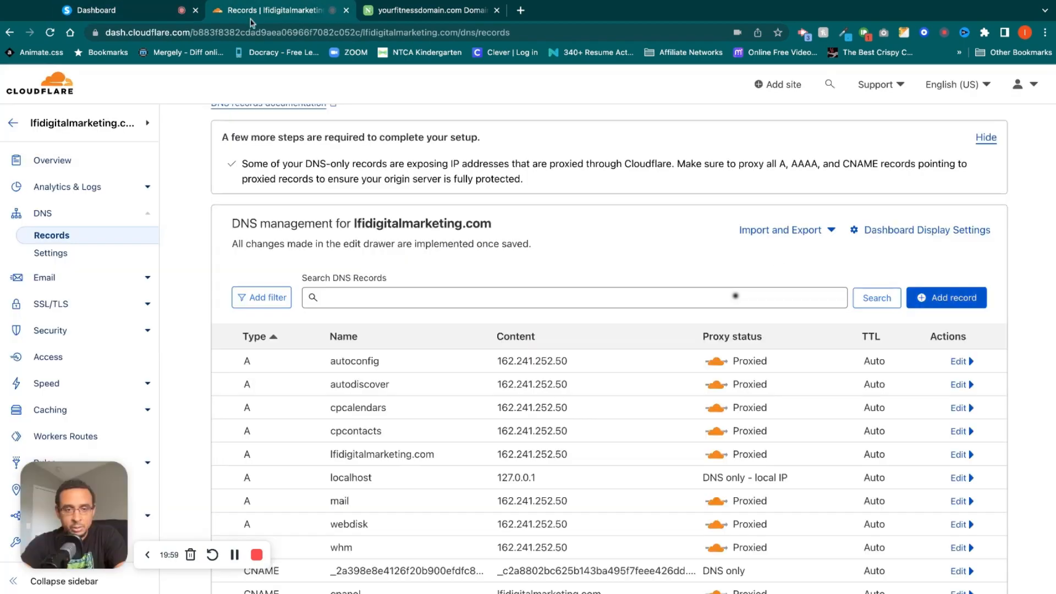
Find the existing underscore-prefixed validation CNAME record in Cloudflare's DNS list and open it to examine its full name.
scroll(735, 296, "down", 10)
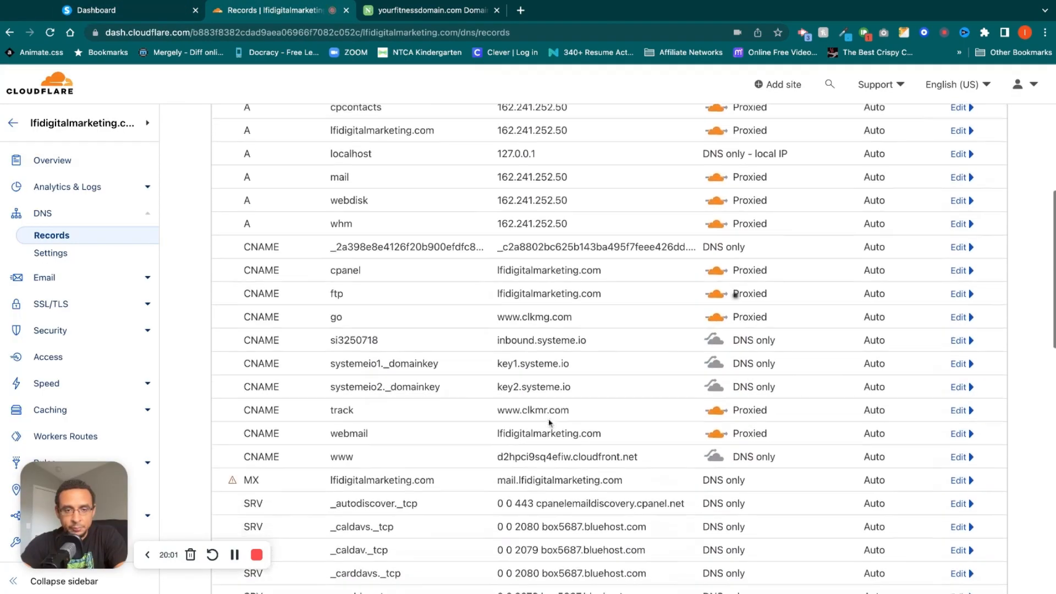
scroll(735, 295, "down", 8)
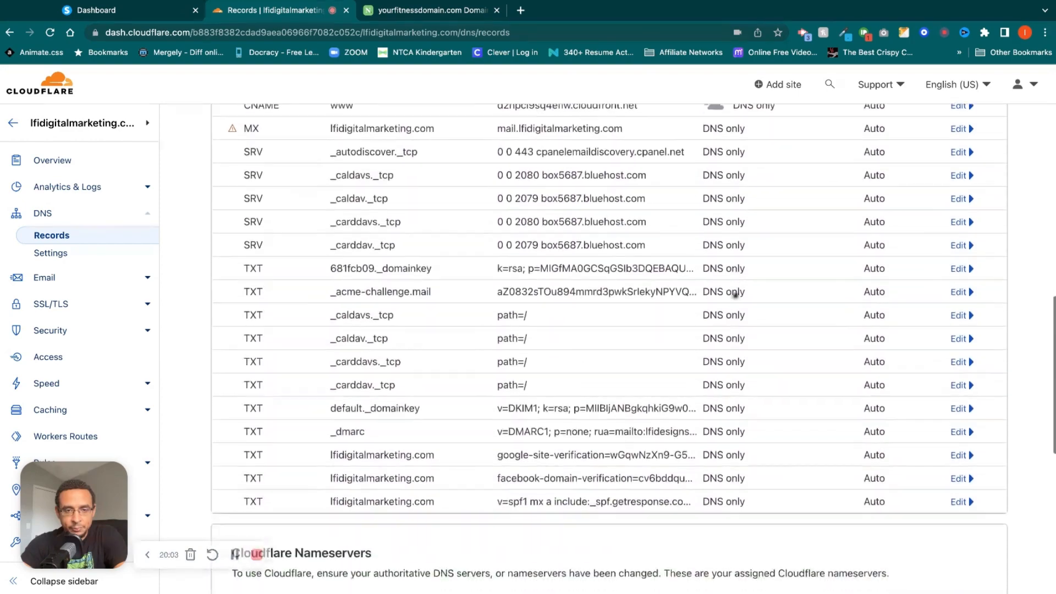
scroll(735, 296, "up", 10)
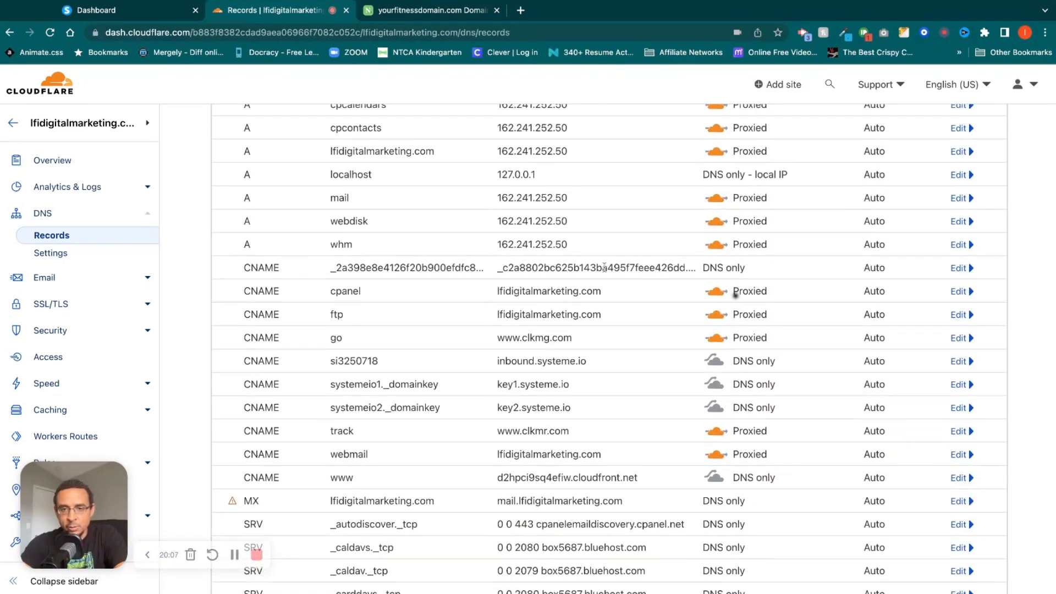
left_click(958, 269)
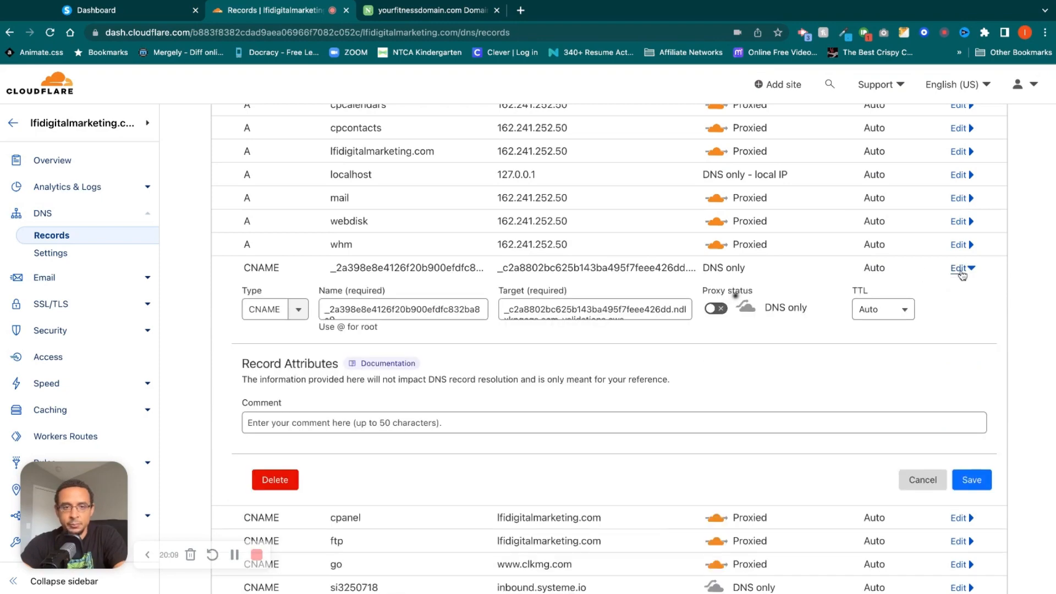
left_click(437, 307)
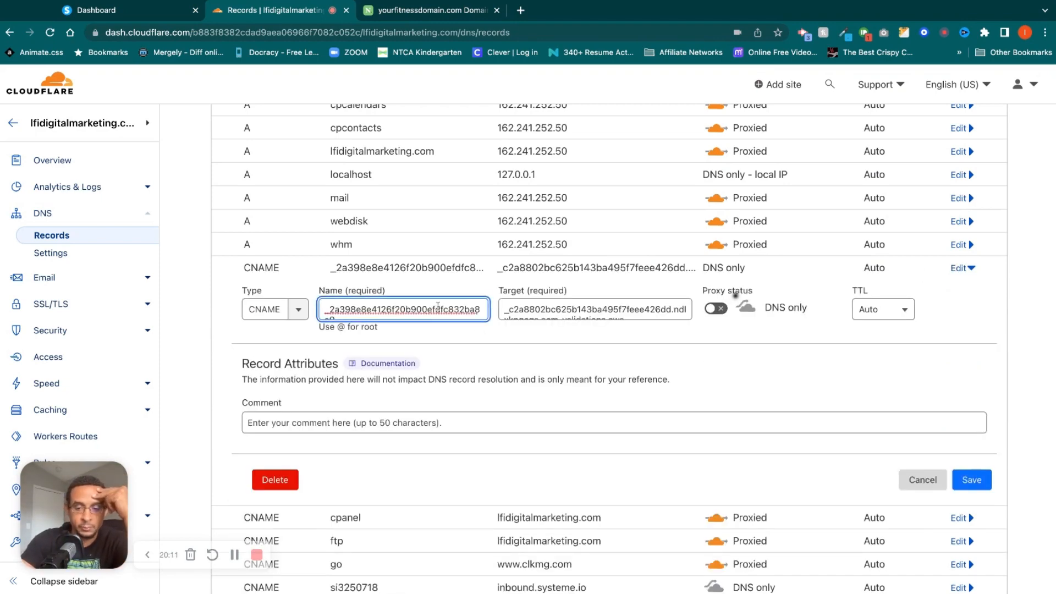
key("Down")
left_click(96, 10)
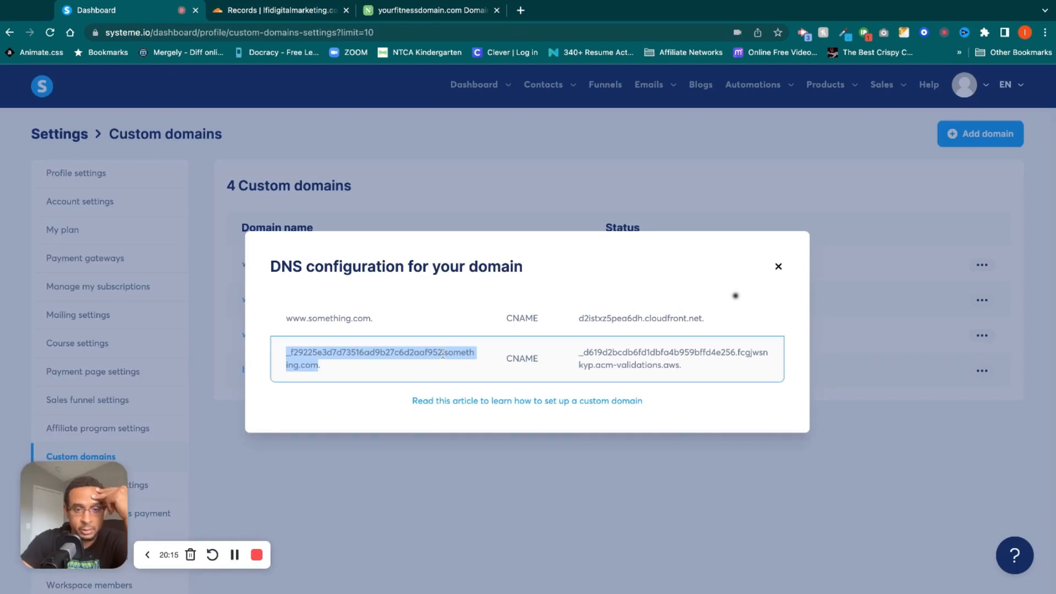
left_click(442, 353)
left_click(778, 267)
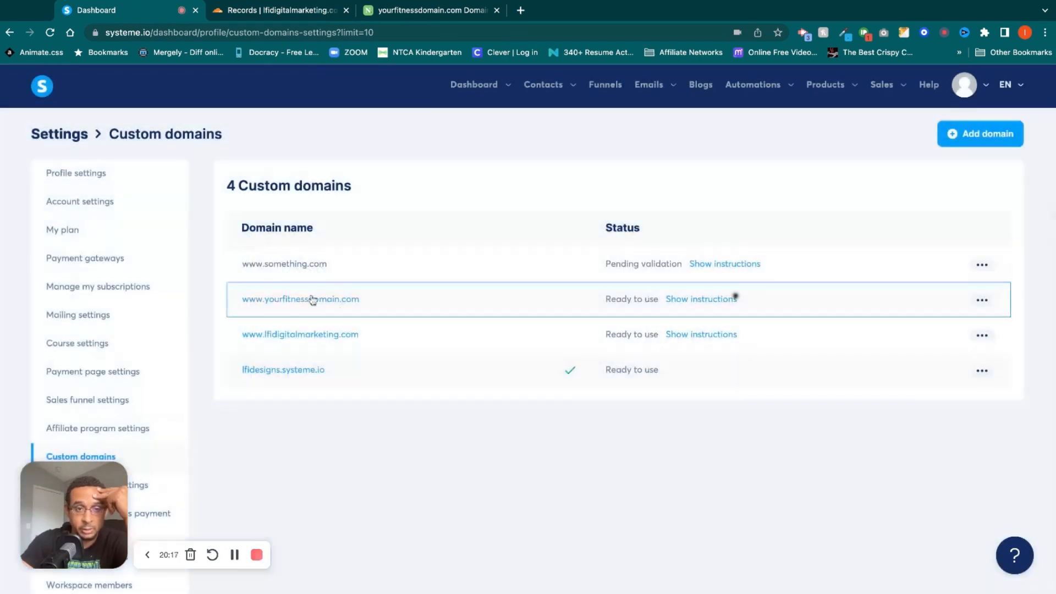
left_click(982, 336)
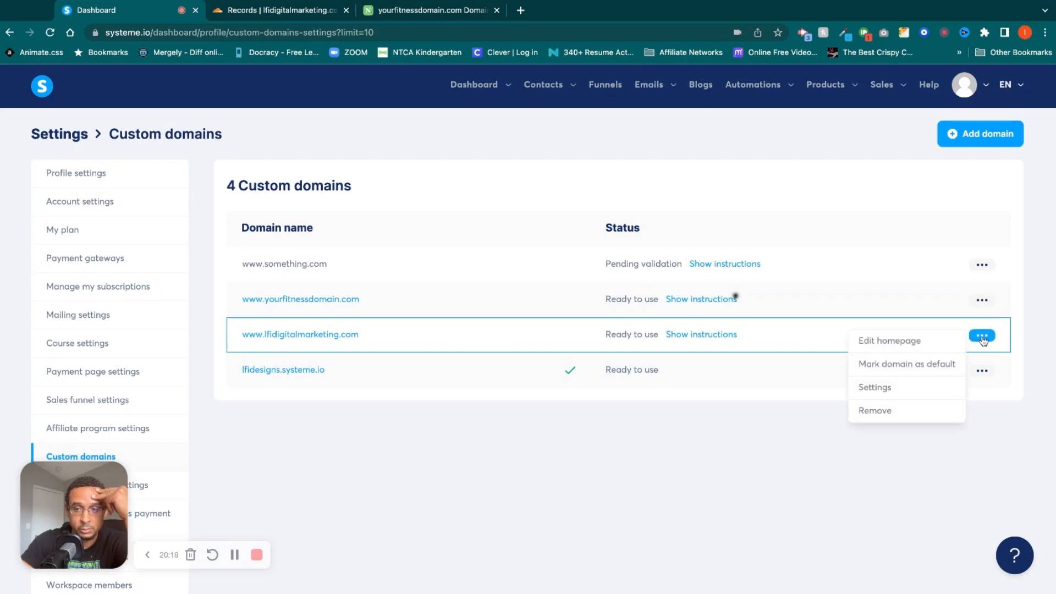
left_click(703, 336)
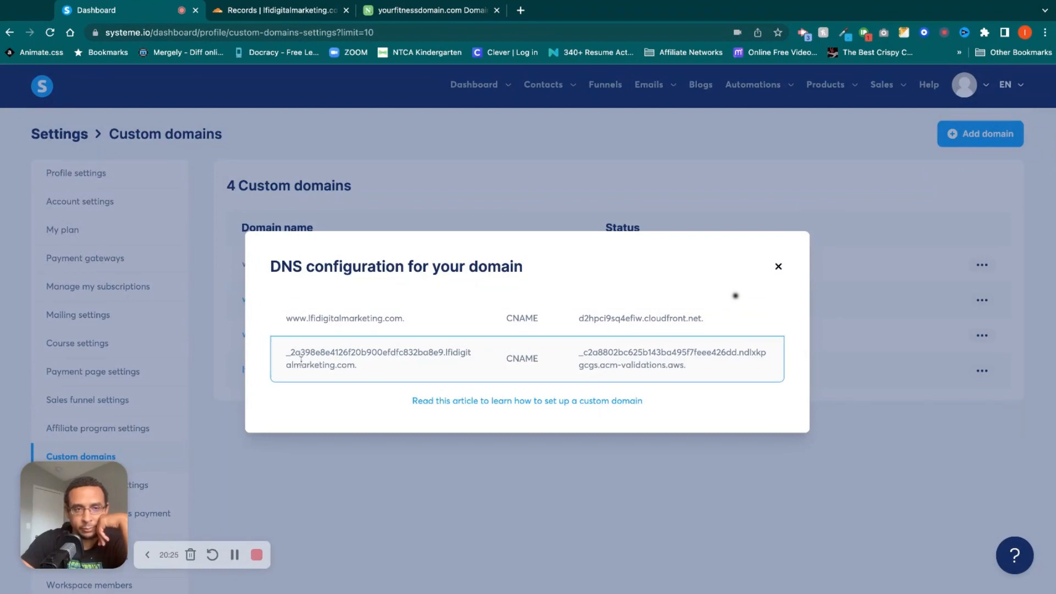
left_click(234, 9)
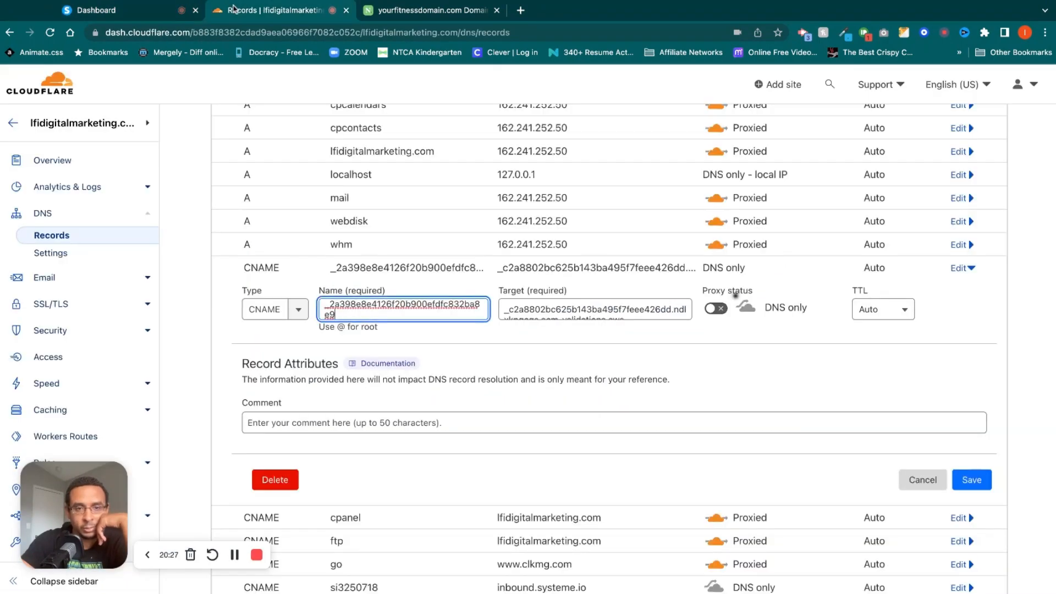
left_click(175, 12)
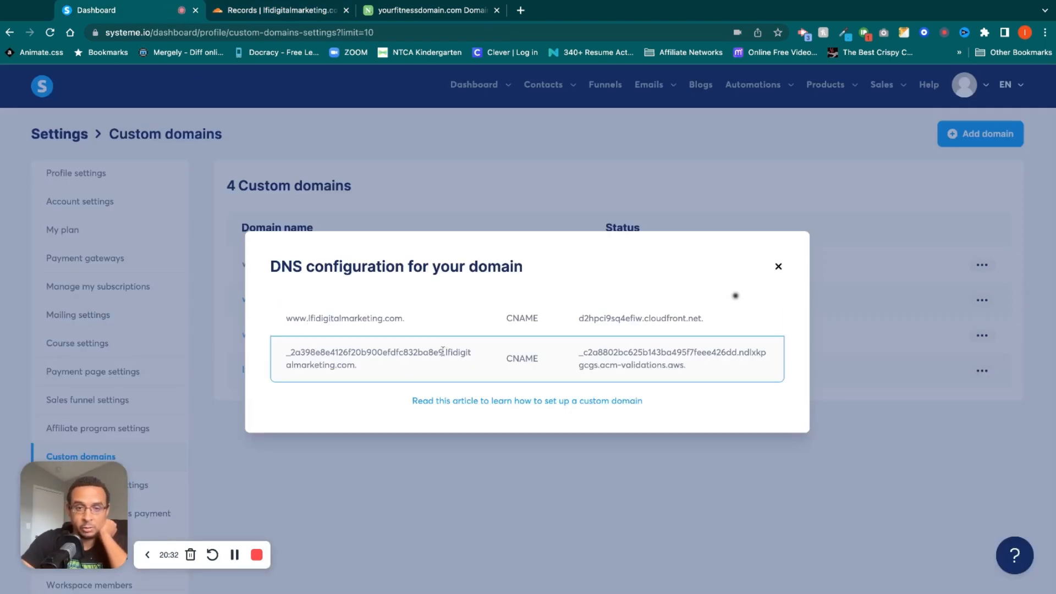
Copy the validation host without its .lfidigitalmarketing.com suffix from Systeme.io into the Cloudflare record's name.
left_click_drag(443, 352, 290, 353)
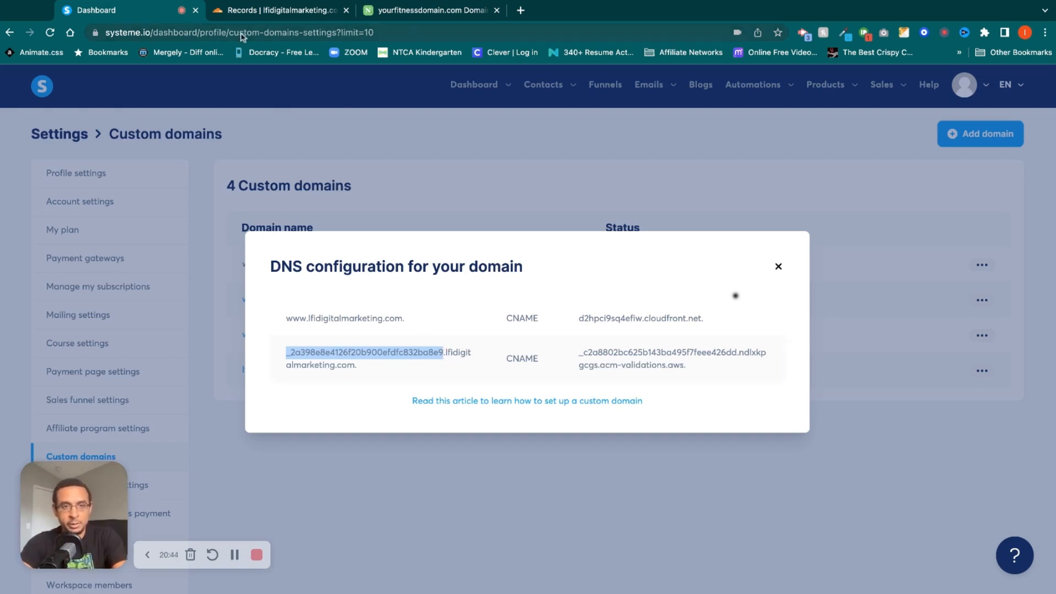
left_click(253, 10)
type("_2a398e8e4126f20b900efdfc832ba8e9")
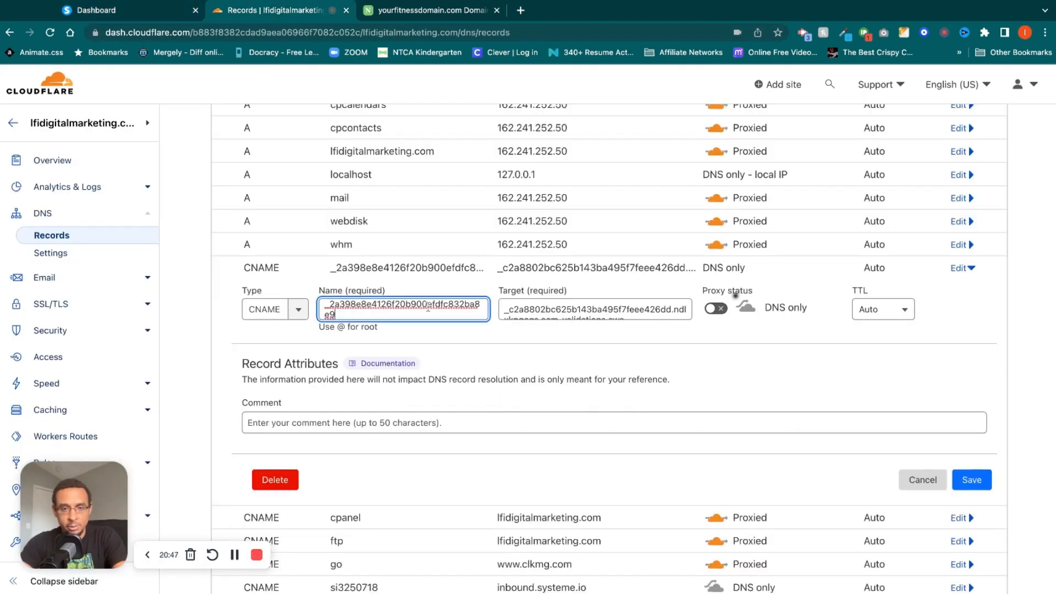
Replace the Cloudflare record's target with the acm-validations.aws value from Systeme.io, leaving out the trailing period.
left_click(149, 11)
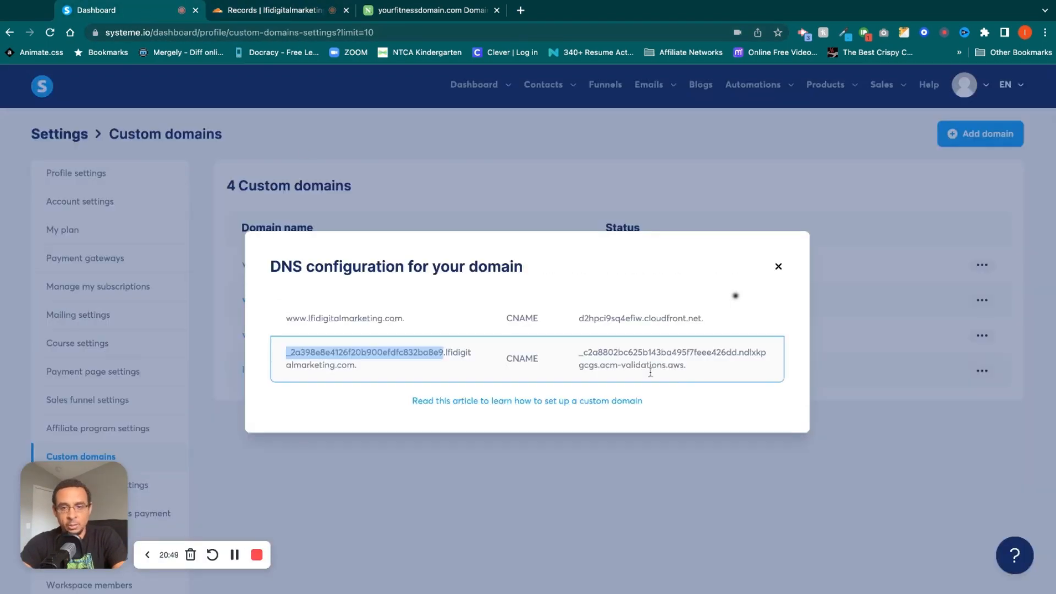
left_click_drag(684, 364, 578, 353)
key("ctrl+c")
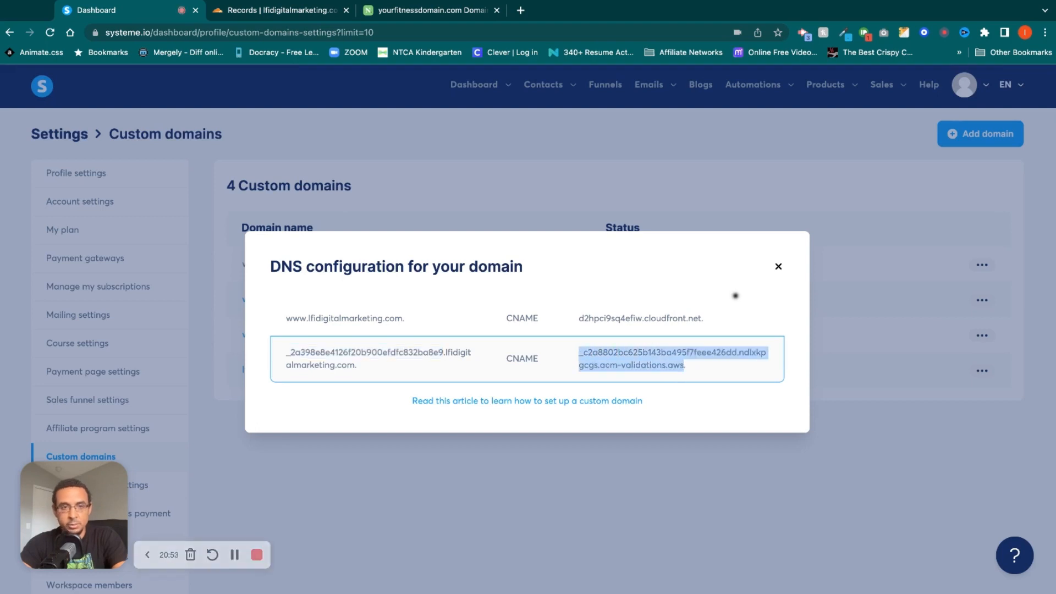
left_click(325, 10)
left_click(605, 310)
key("ctrl+a")
key("ctrl+v")
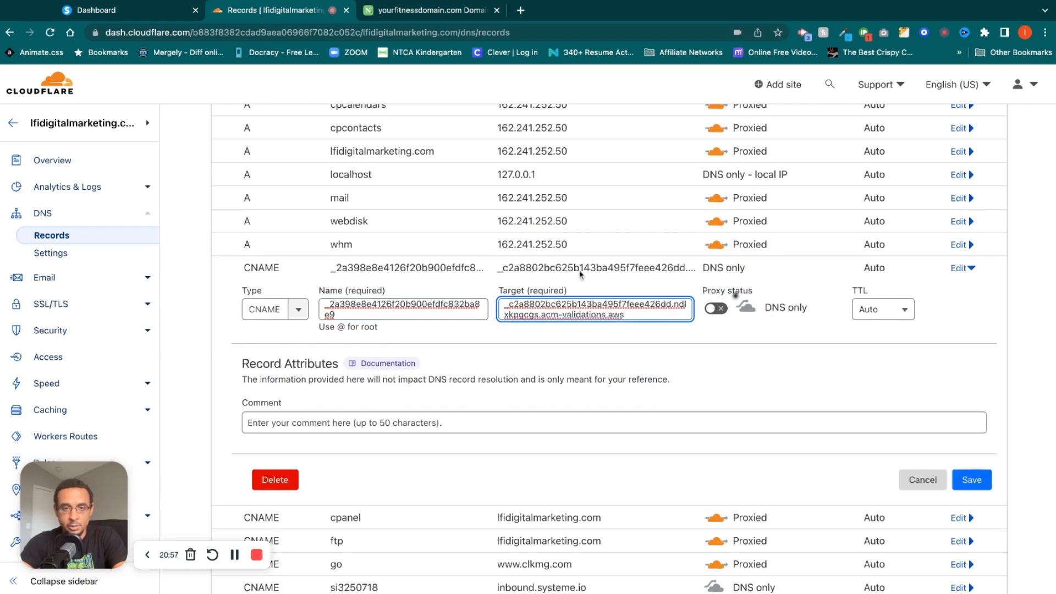
Try to replace the Name.com record's host with the validation host from Systeme.io, without the .lfidigitalmarketing.com suffix.
left_click(432, 11)
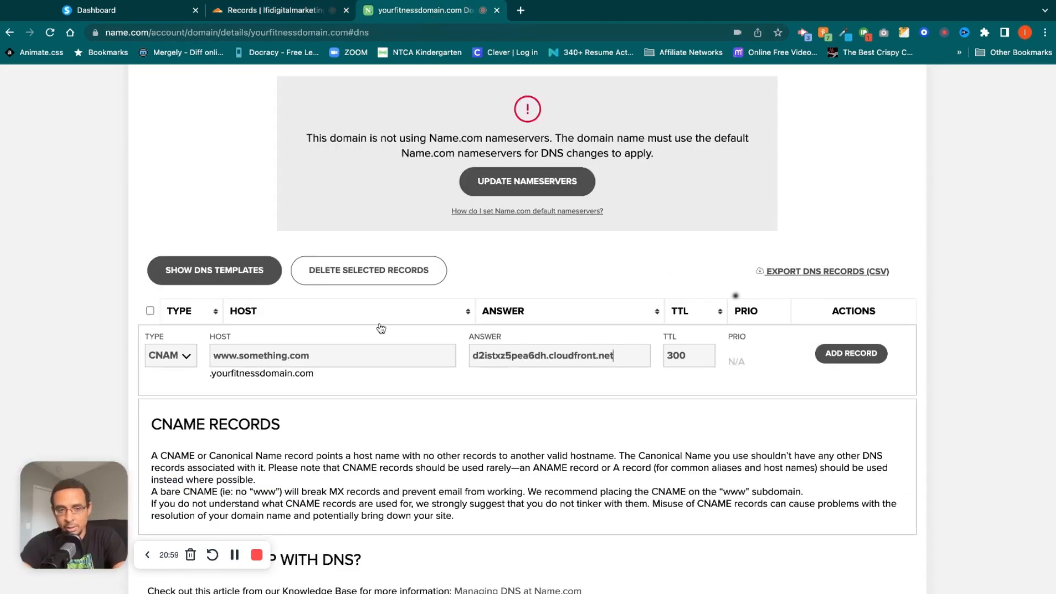
triple_click(371, 360)
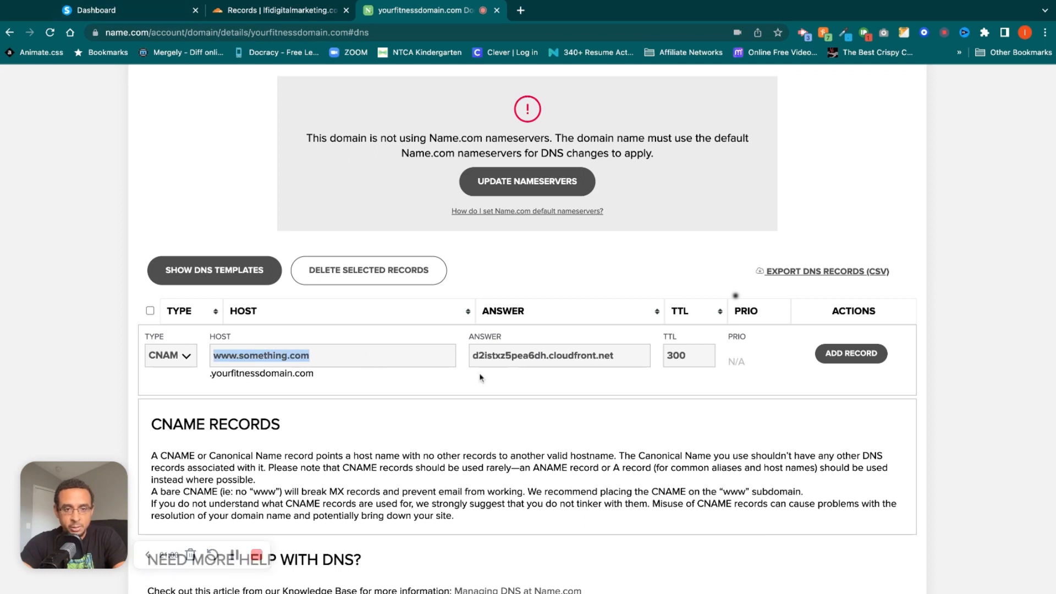
left_click(165, 10)
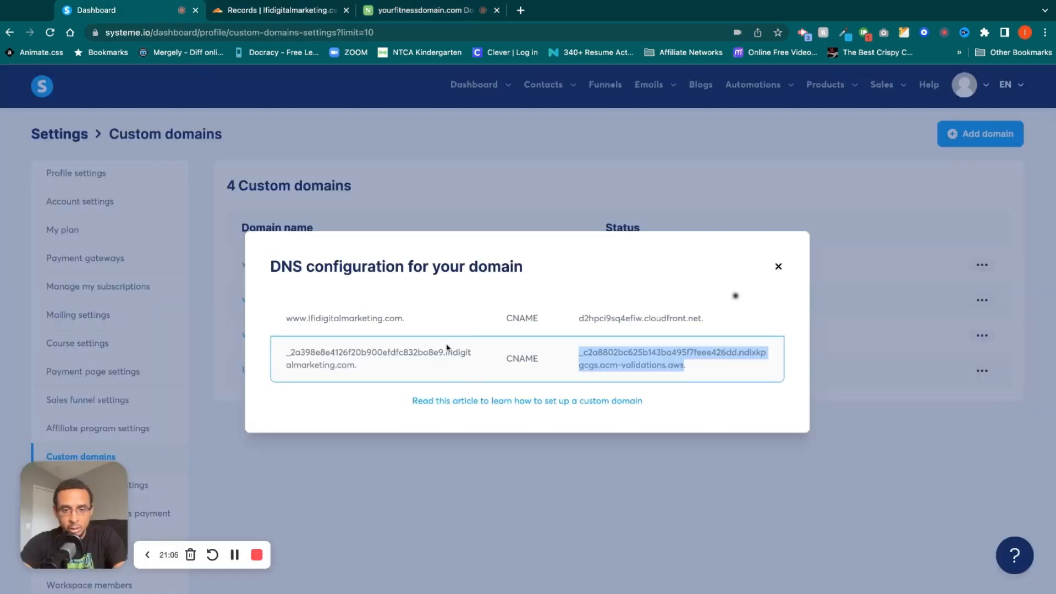
left_click_drag(320, 353, 442, 353)
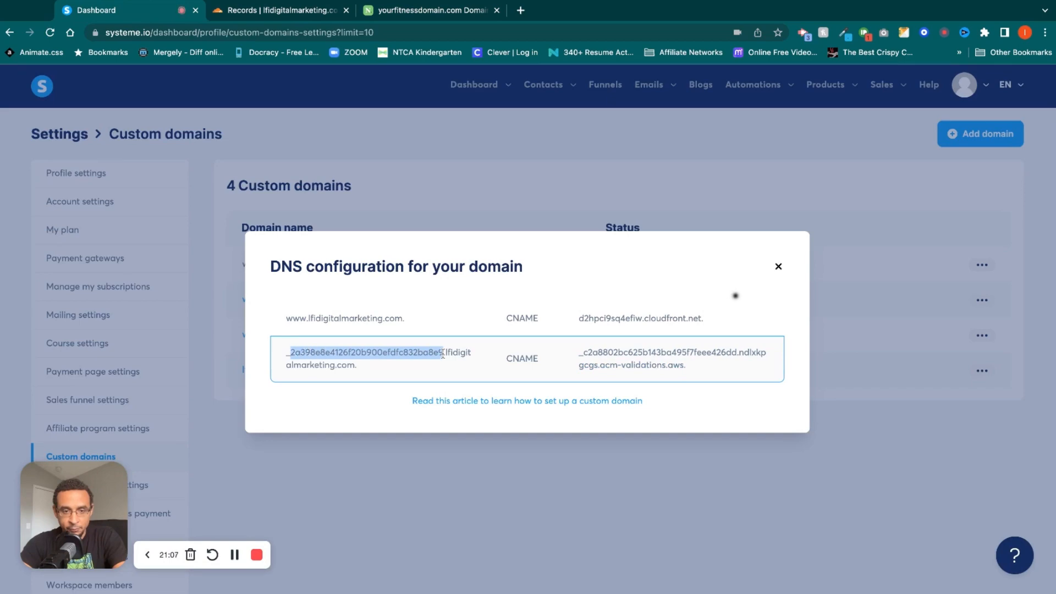
left_click(385, 10)
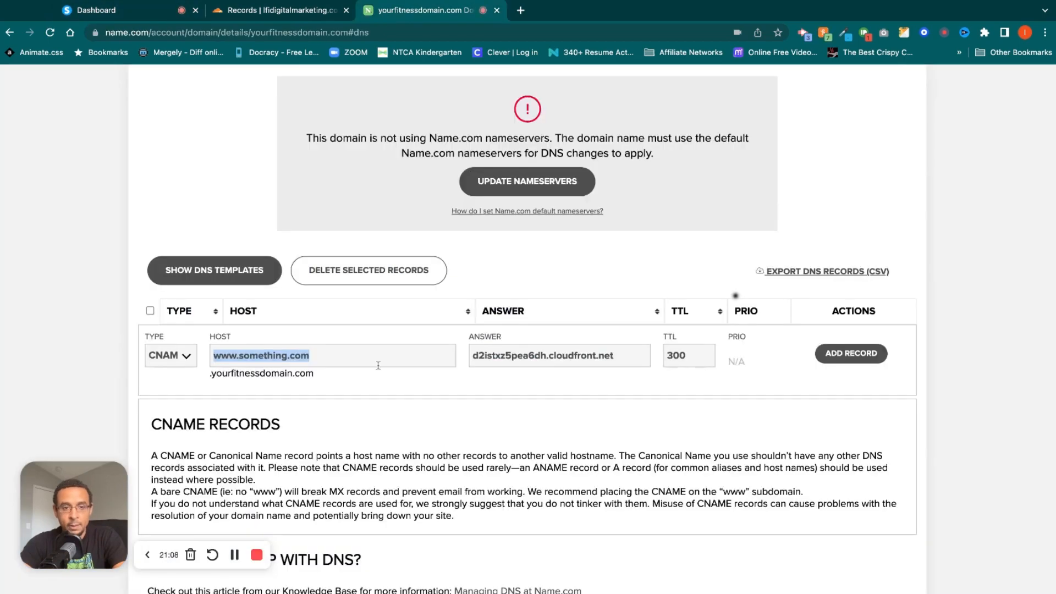
type("_2a398e8e4126f20b900efdfc832ba8e9")
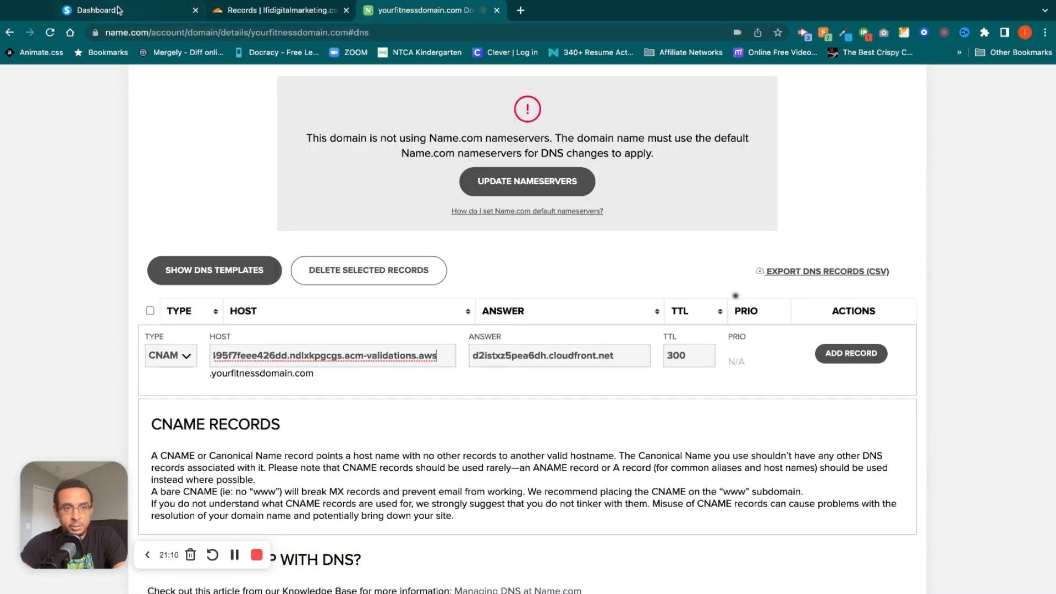
Replace the Name.com record's answer with the acm-validations.aws value copied from Systeme.io's DNS configuration.
left_click(118, 12)
left_click_drag(683, 365, 583, 353)
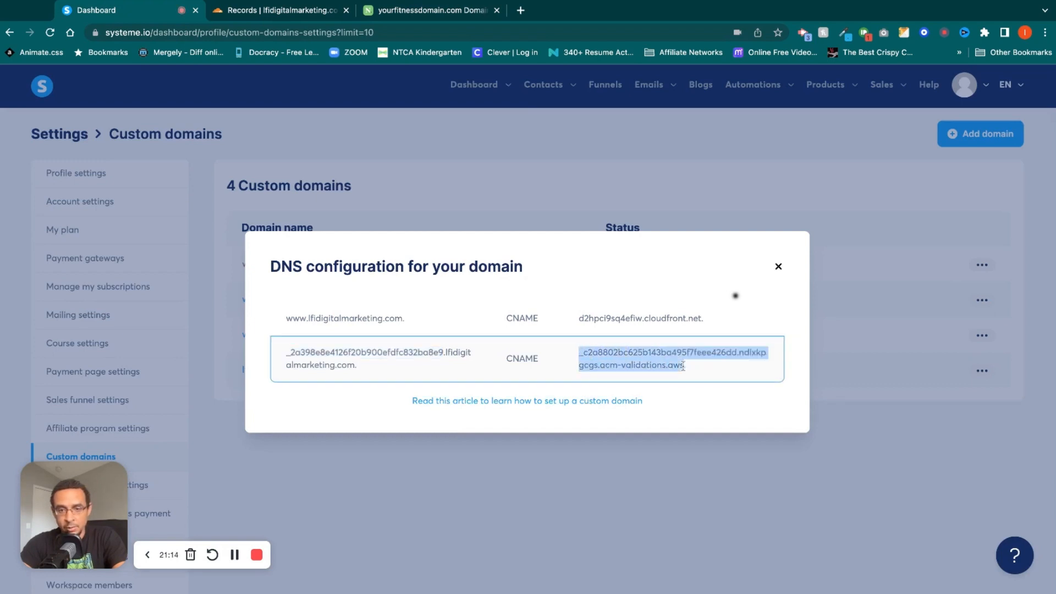
left_click(440, 12)
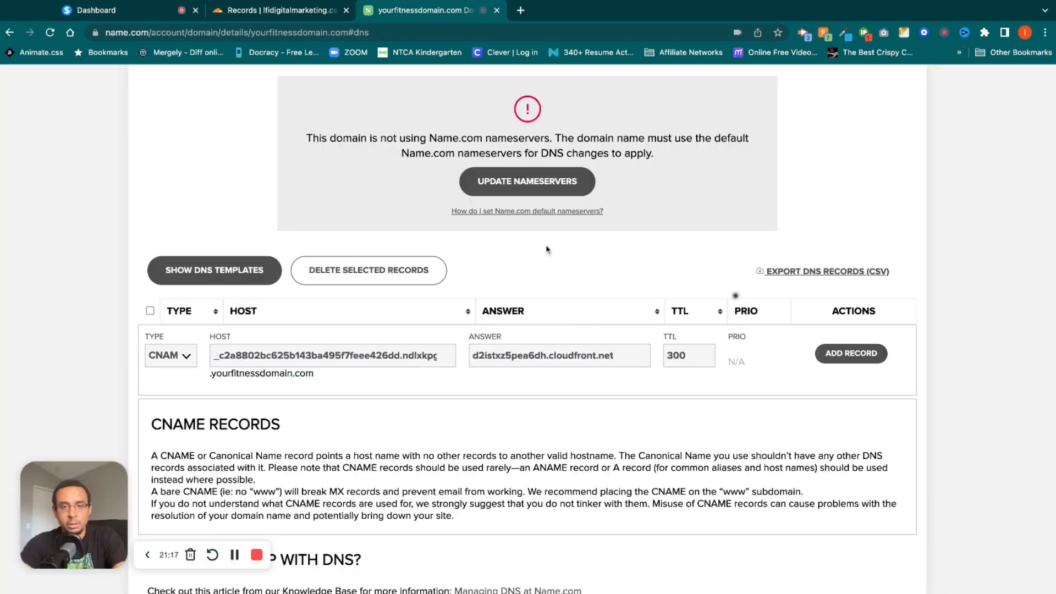
triple_click(570, 354)
key("super+v")
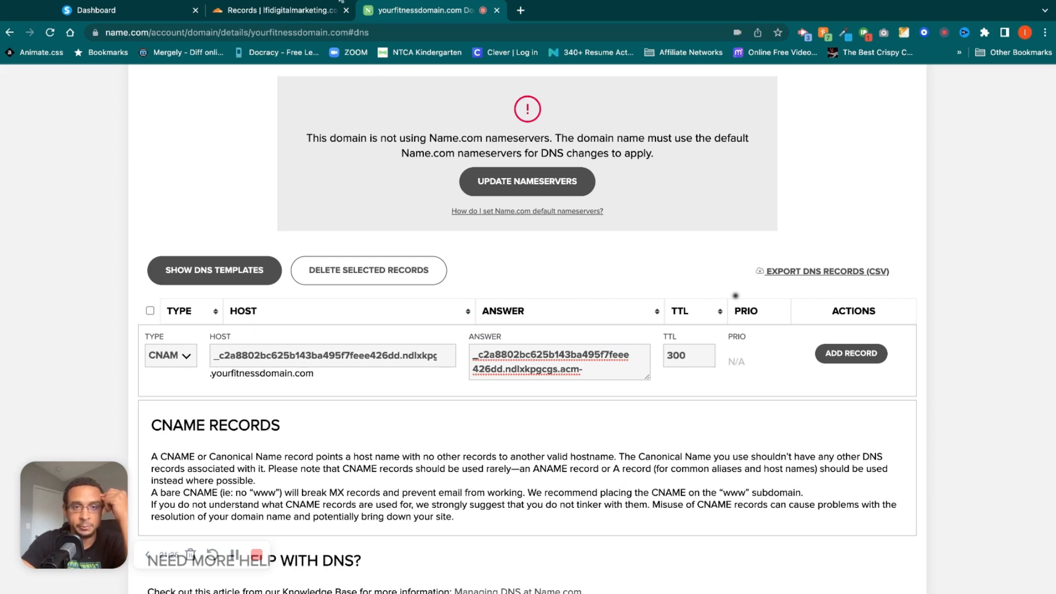
left_click(133, 11)
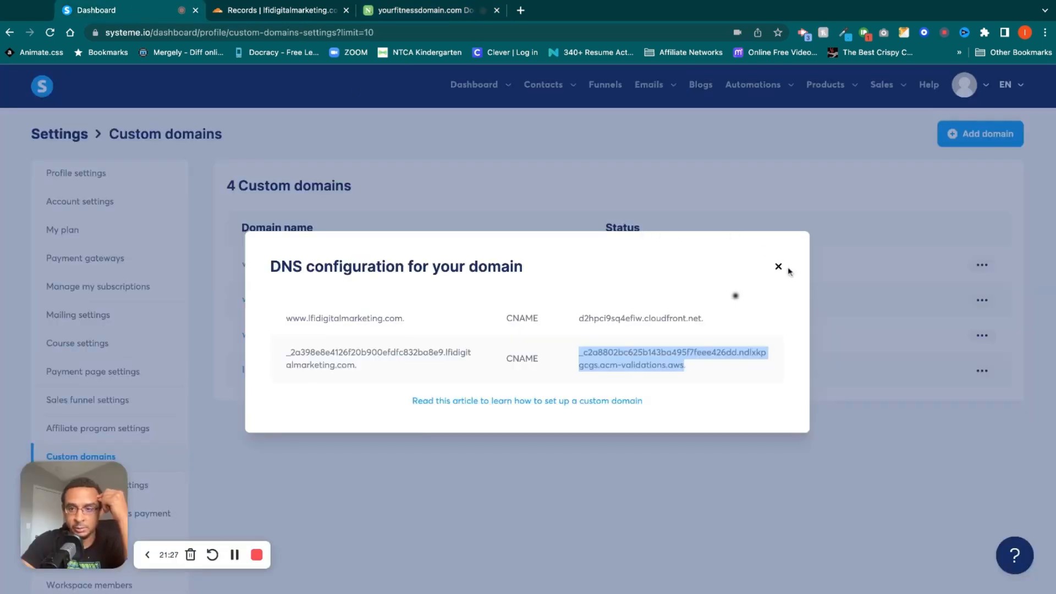
left_click(779, 269)
left_click(737, 269)
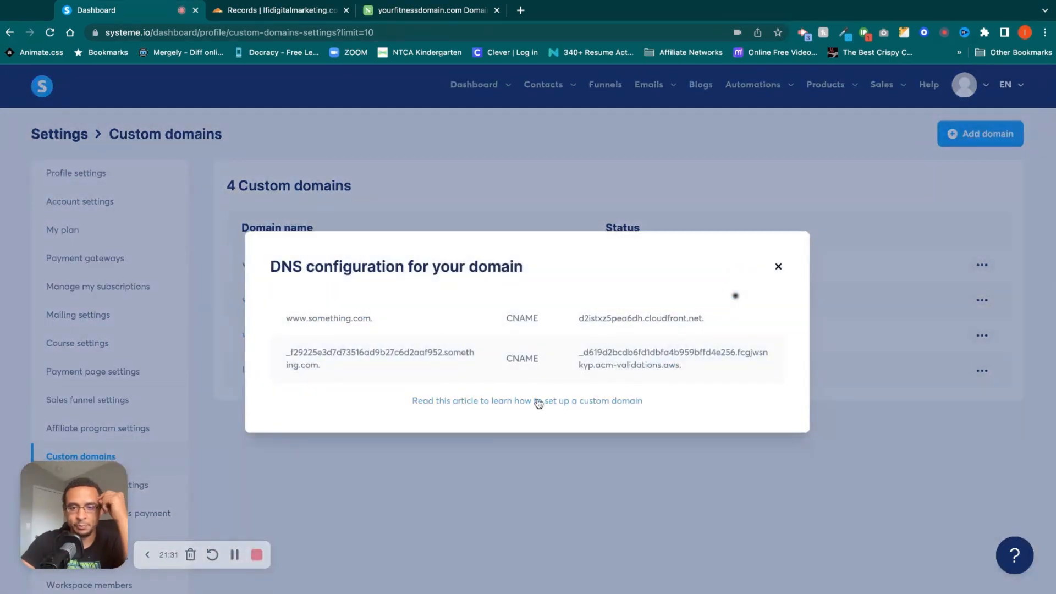
left_click(538, 403)
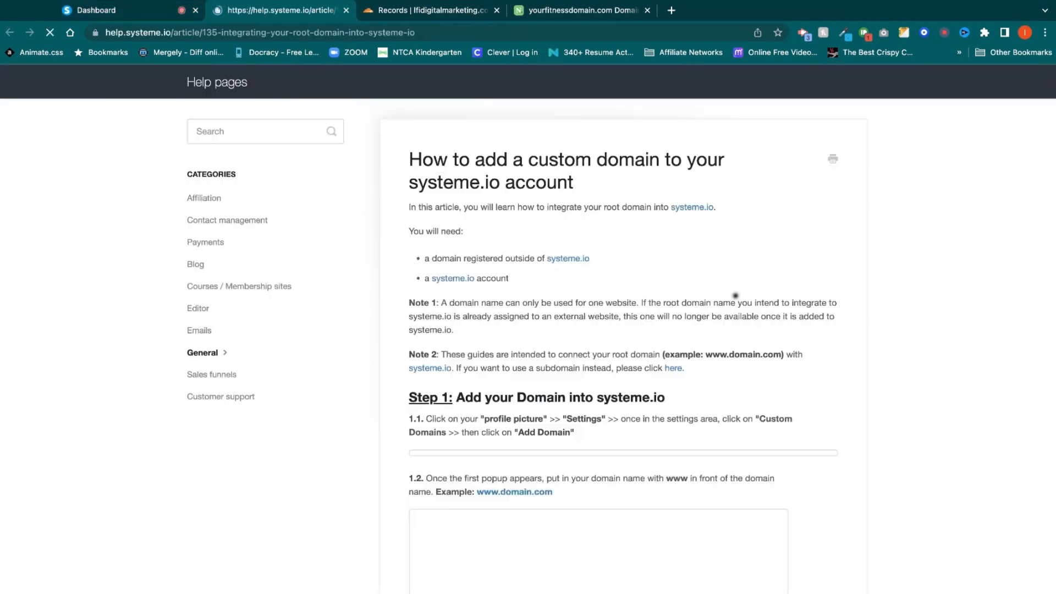
scroll(566, 284, "down", 8)
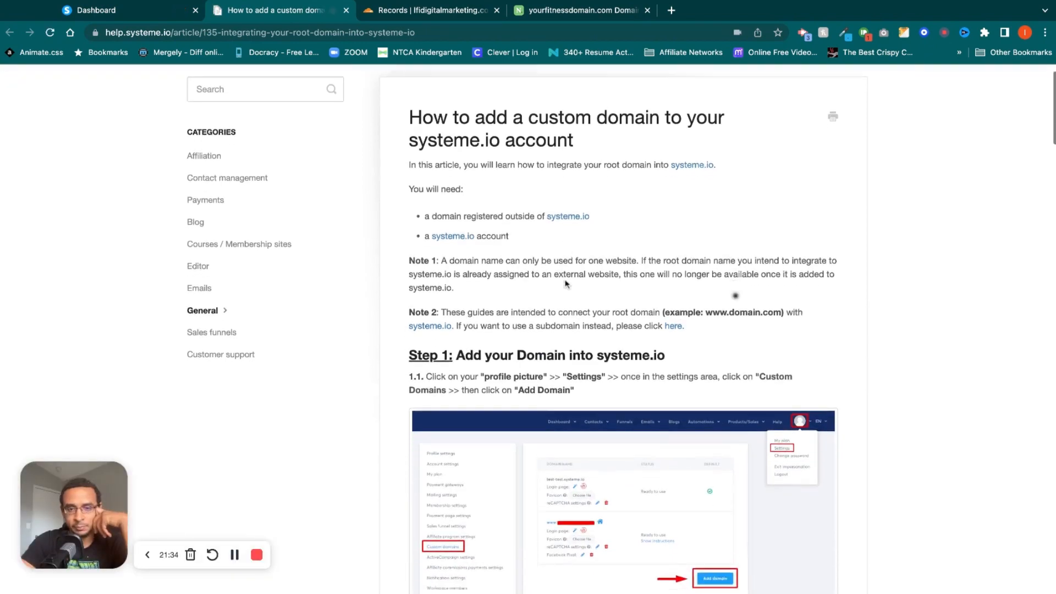
scroll(735, 295, "down", 8)
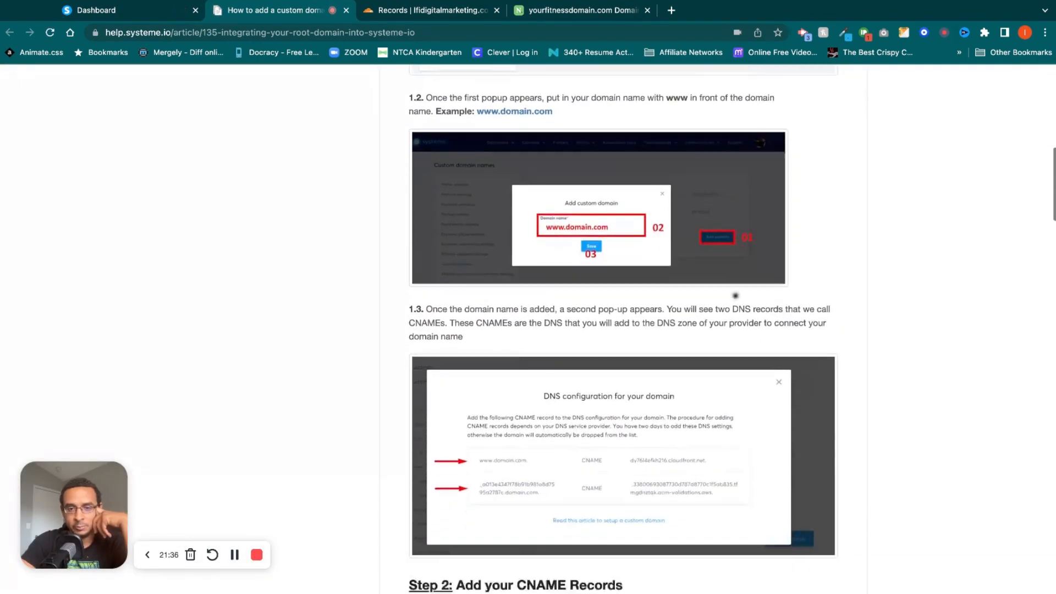
scroll(735, 295, "down", 10)
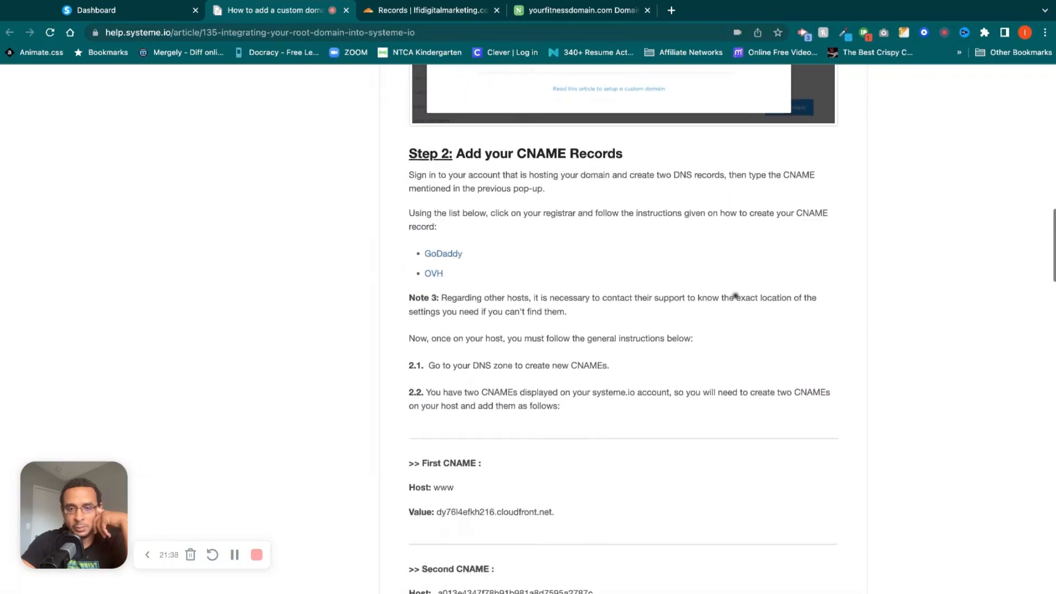
scroll(735, 296, "down", 7)
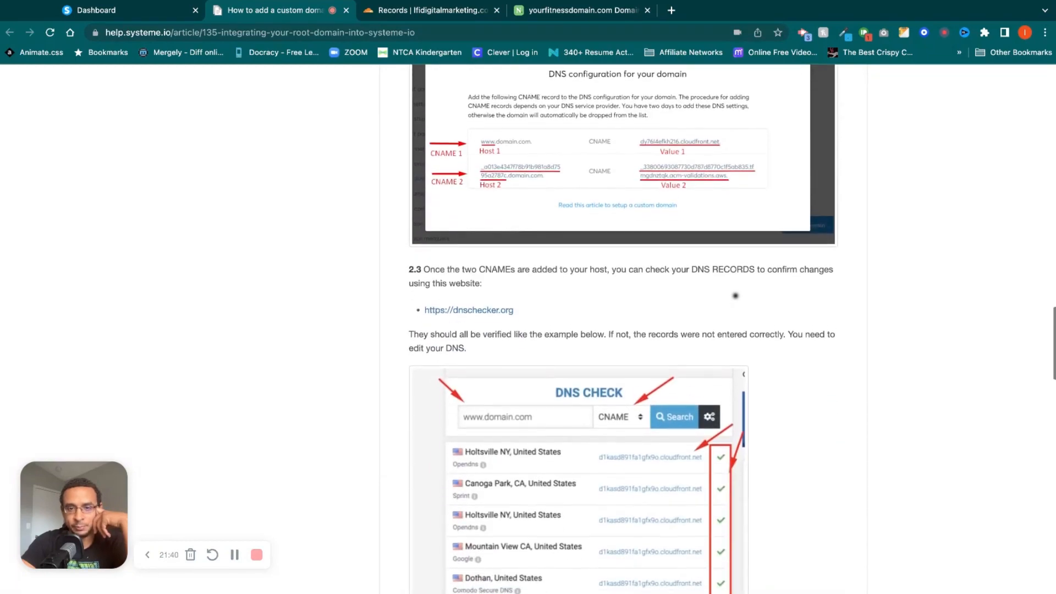
left_click(501, 293)
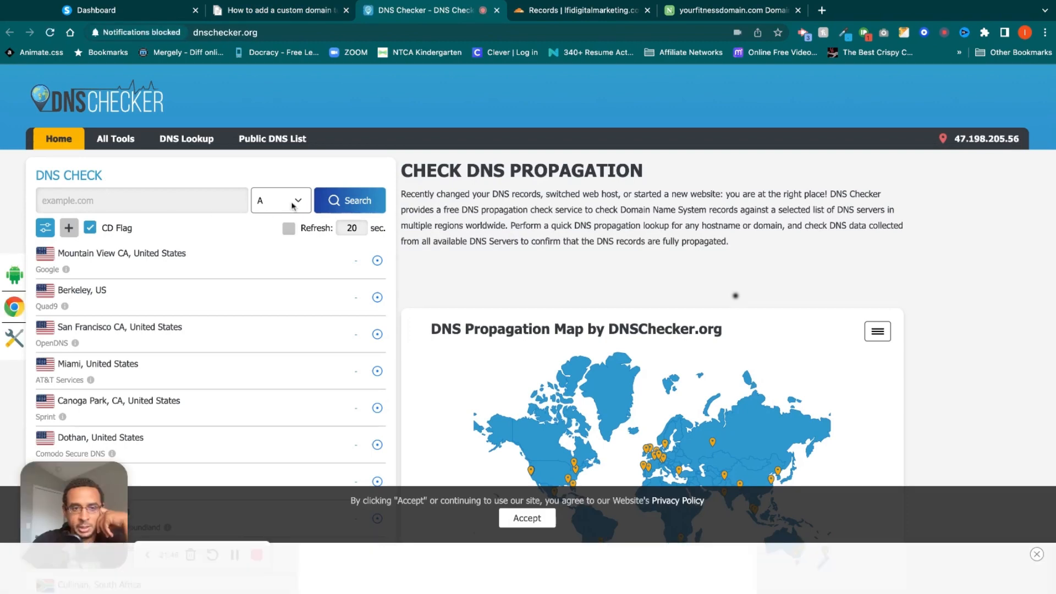
left_click(274, 232)
left_click(184, 199)
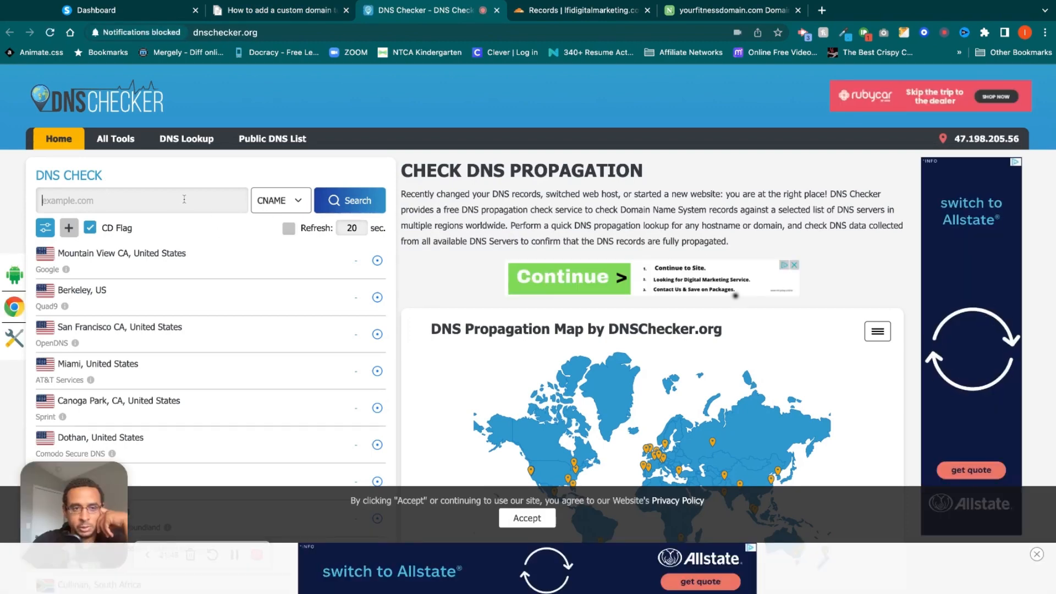
type("www.lfidigitalmarketing.com")
left_click(365, 205)
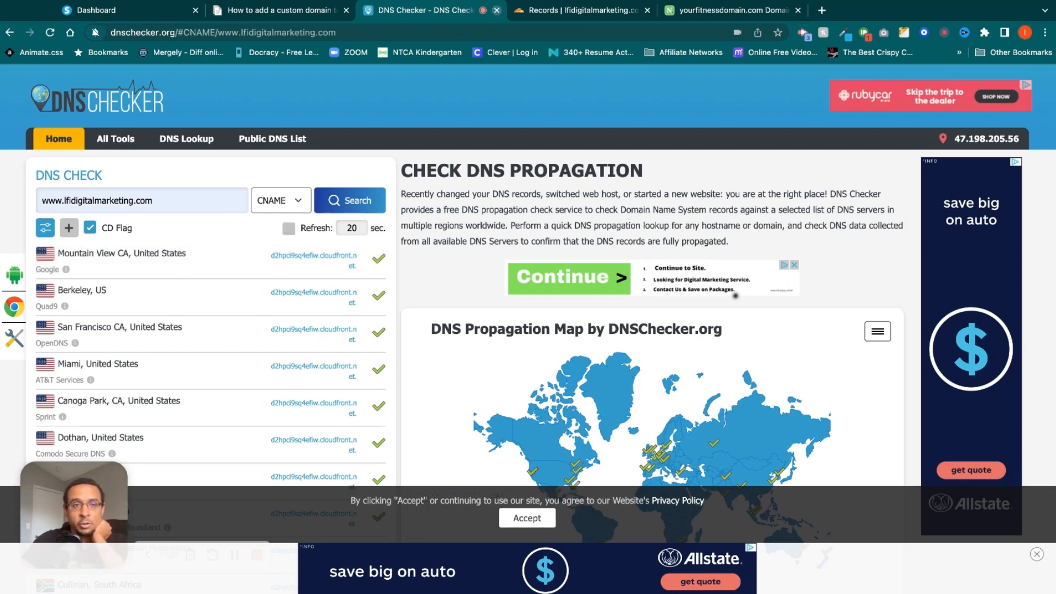
left_click(497, 10)
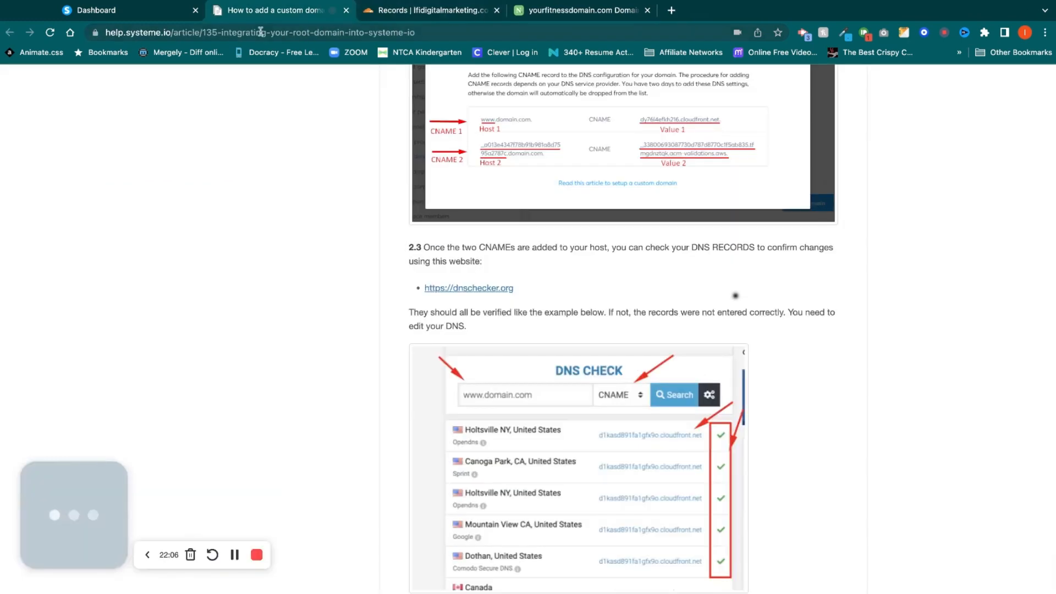
left_click(346, 9)
left_click(159, 12)
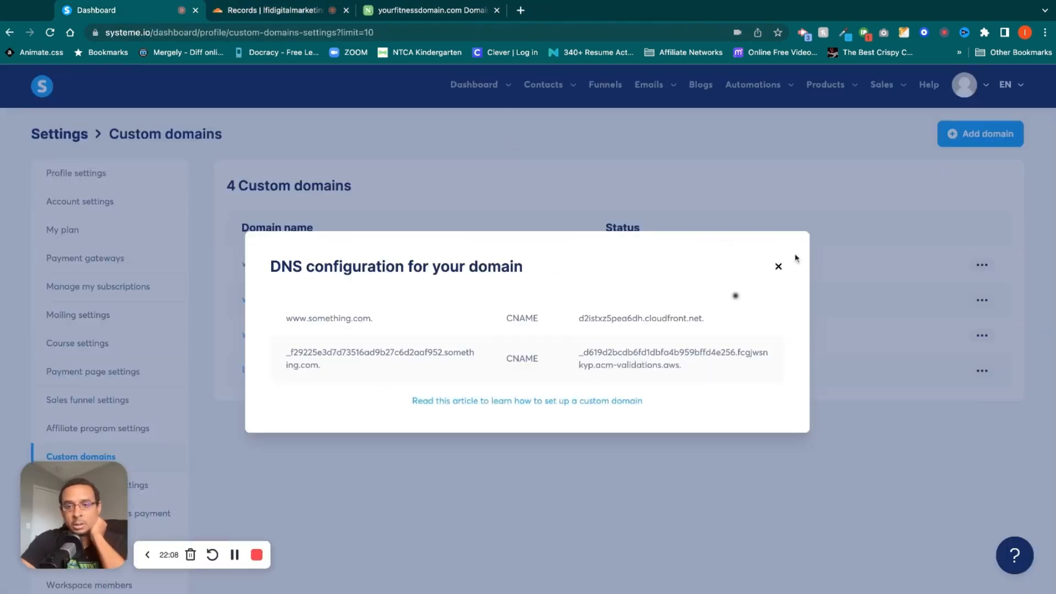
left_click(777, 267)
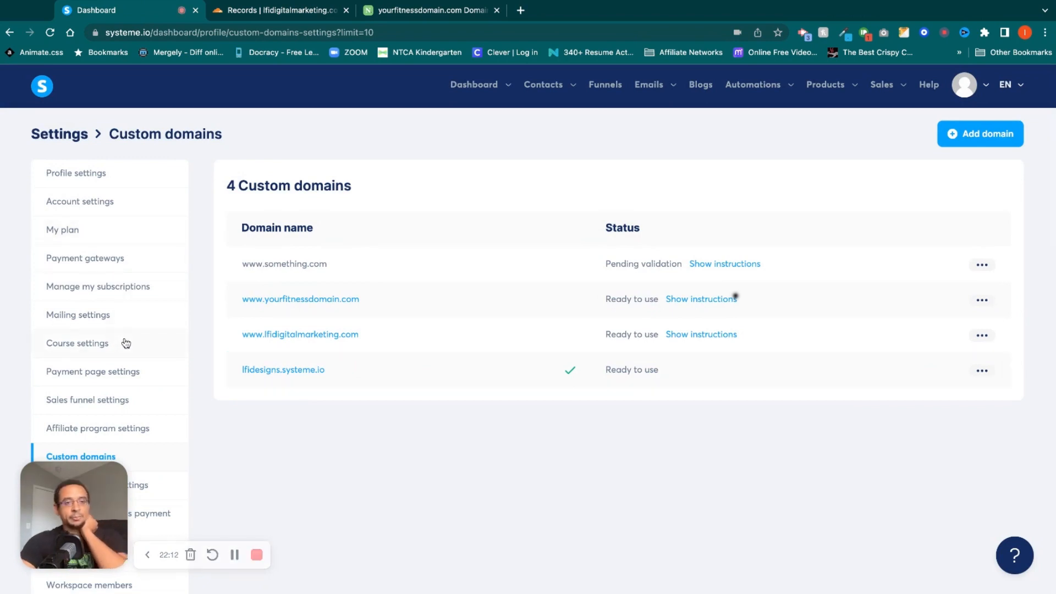
Review the account settings and the mailing settings, including the options available for the yourfitnessdomain.com sending domain.
left_click(82, 204)
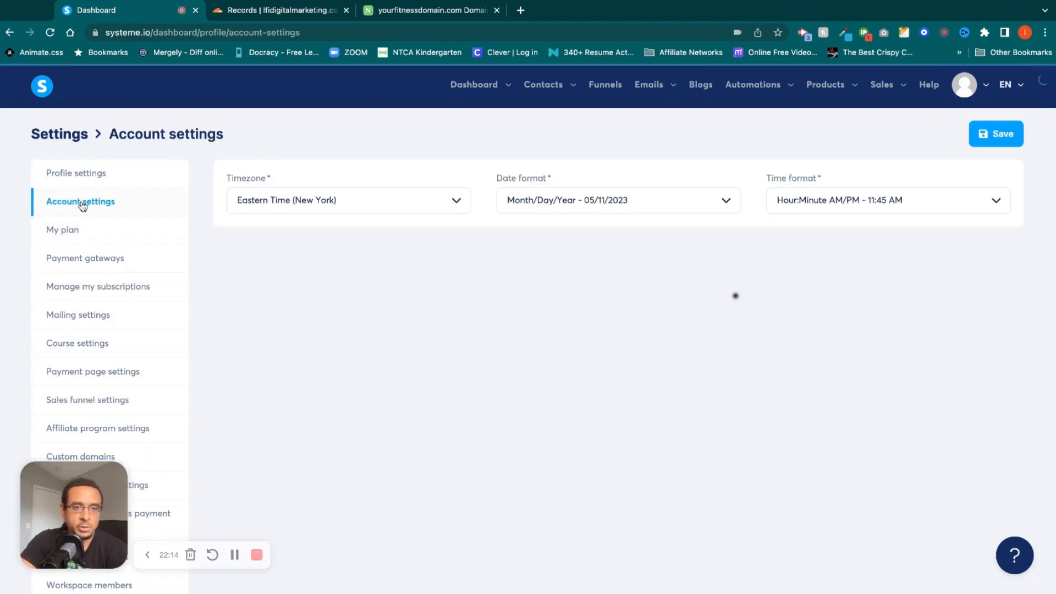
left_click(105, 319)
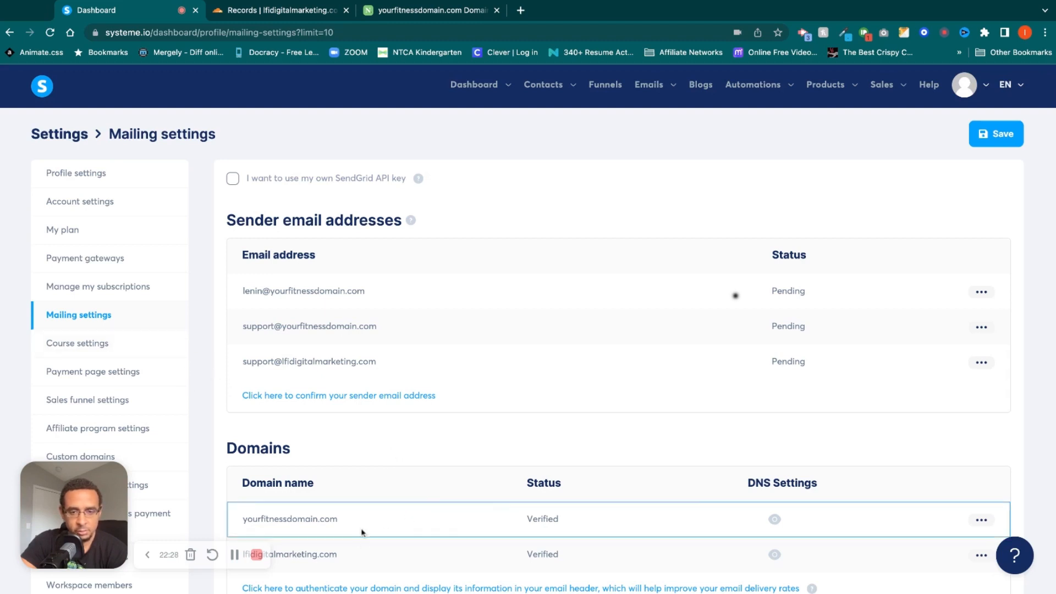
left_click(982, 520)
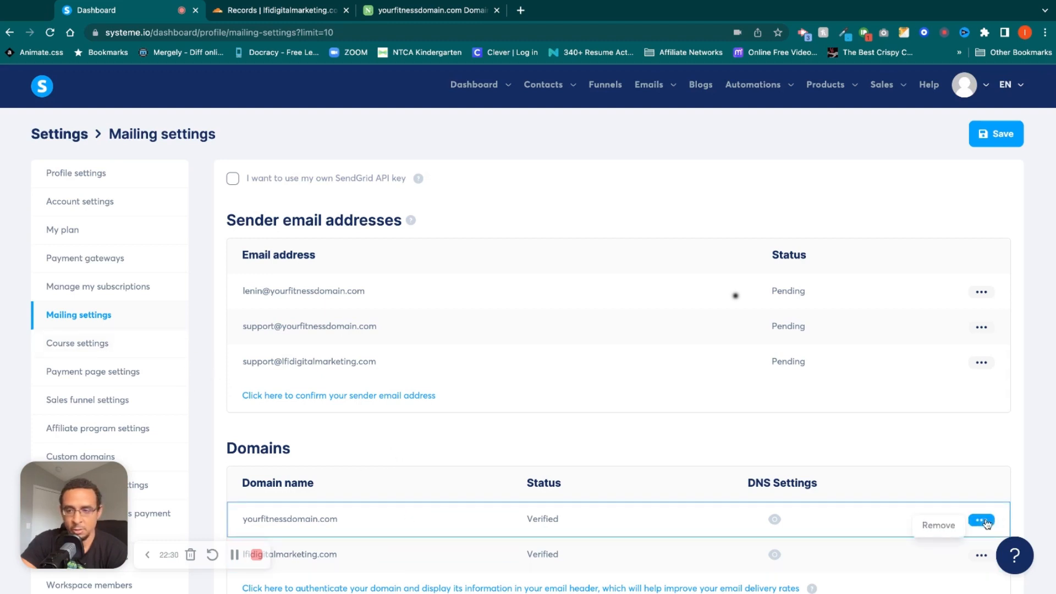
left_click(685, 442)
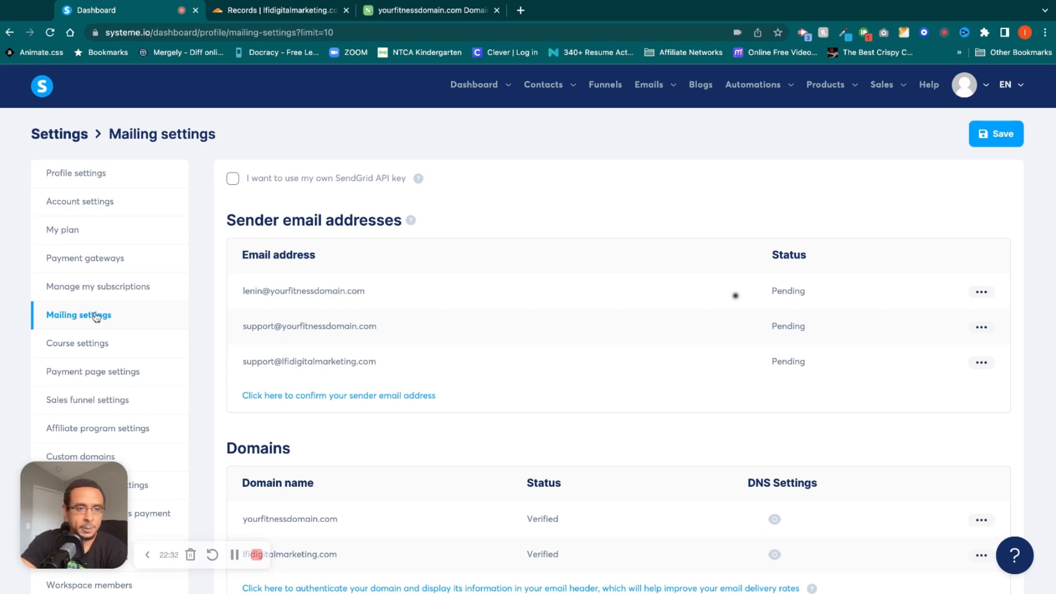
Review the course, payment page, ActiveCampaign and affiliate commissions payment settings.
left_click(91, 348)
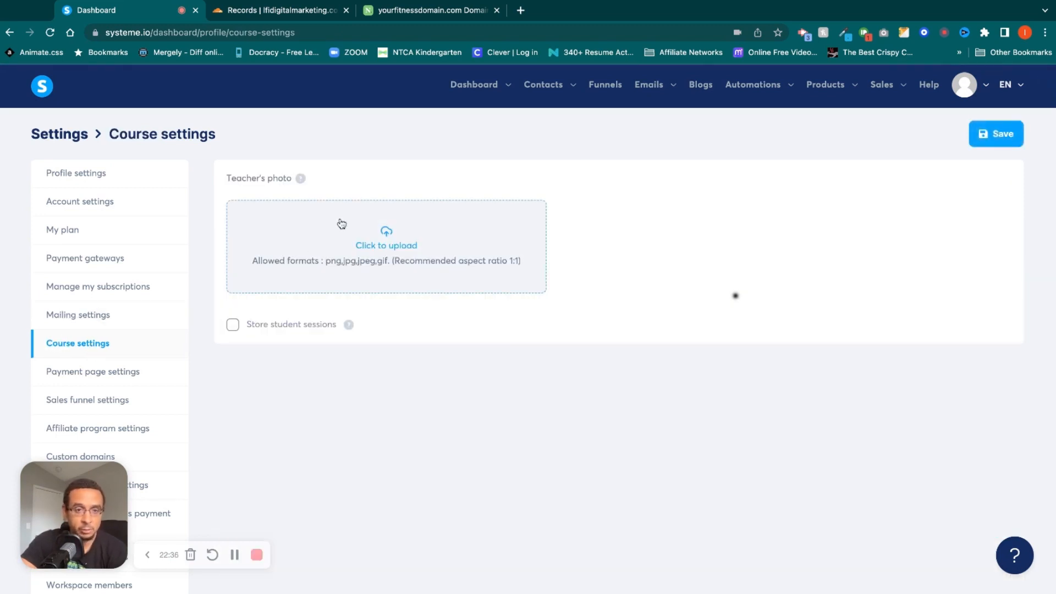
left_click(139, 374)
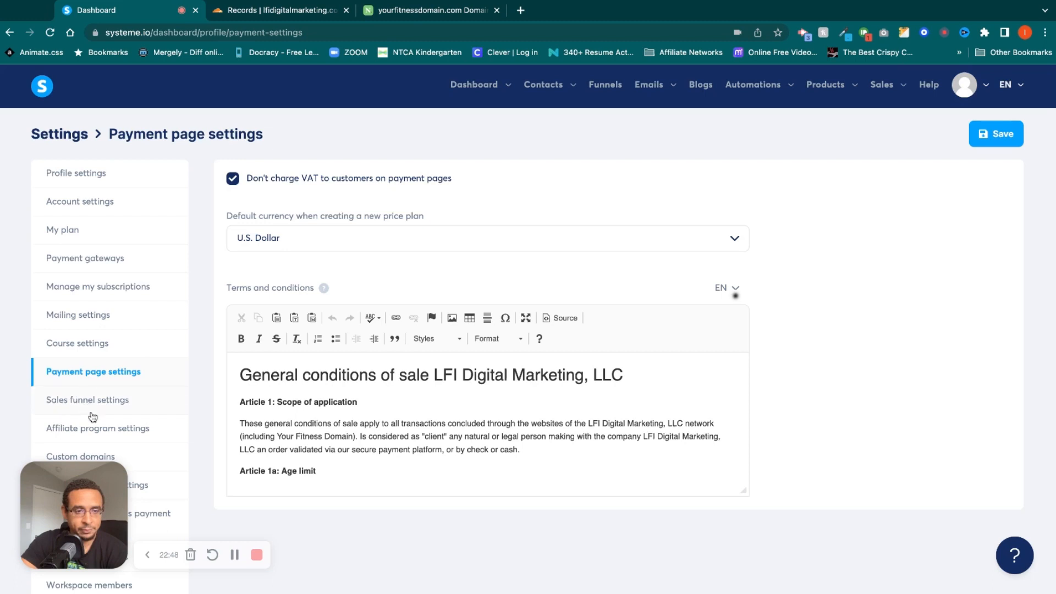
left_click(148, 486)
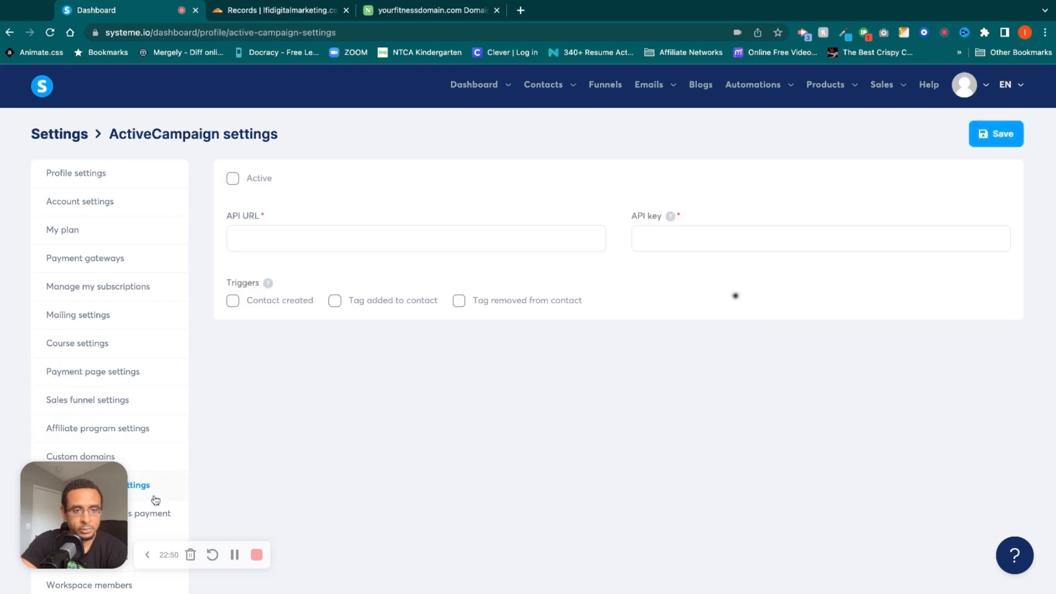
left_click(163, 515)
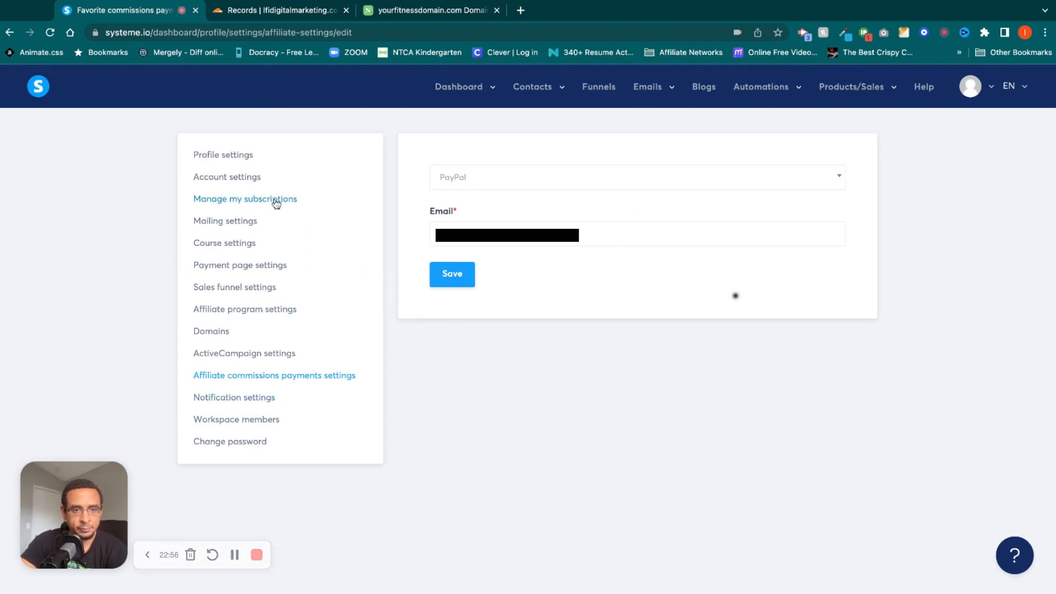
Go back through the payment page and profile settings, and look over the available payment gateways.
left_click(259, 265)
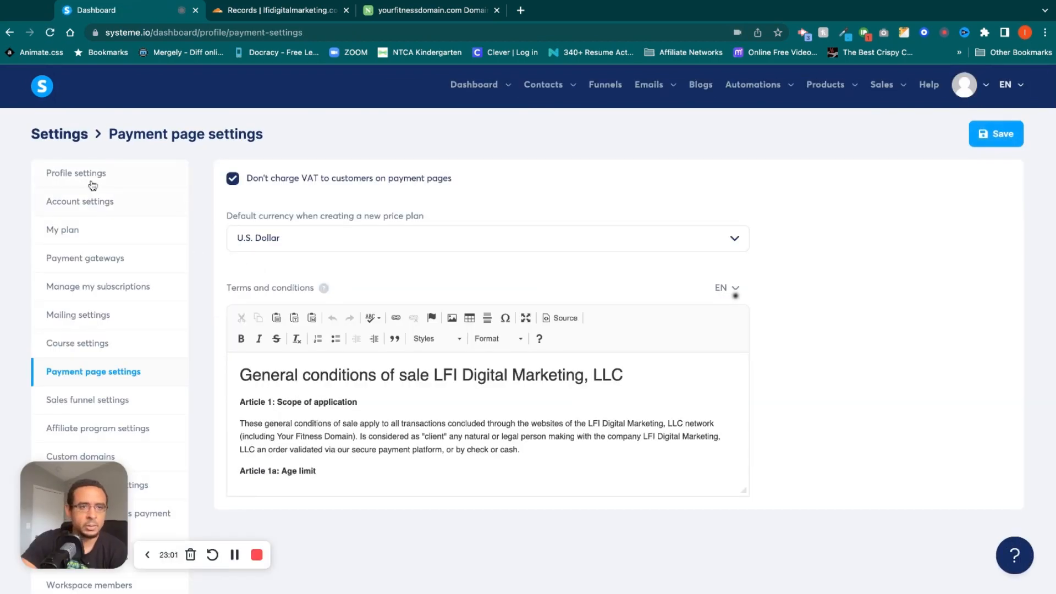
left_click(93, 173)
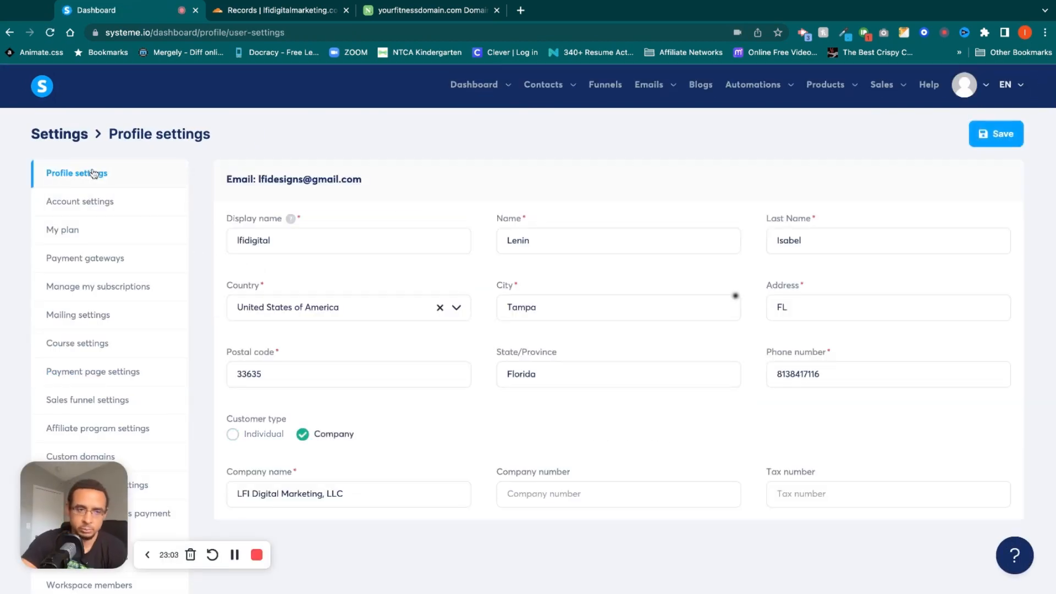
left_click(107, 259)
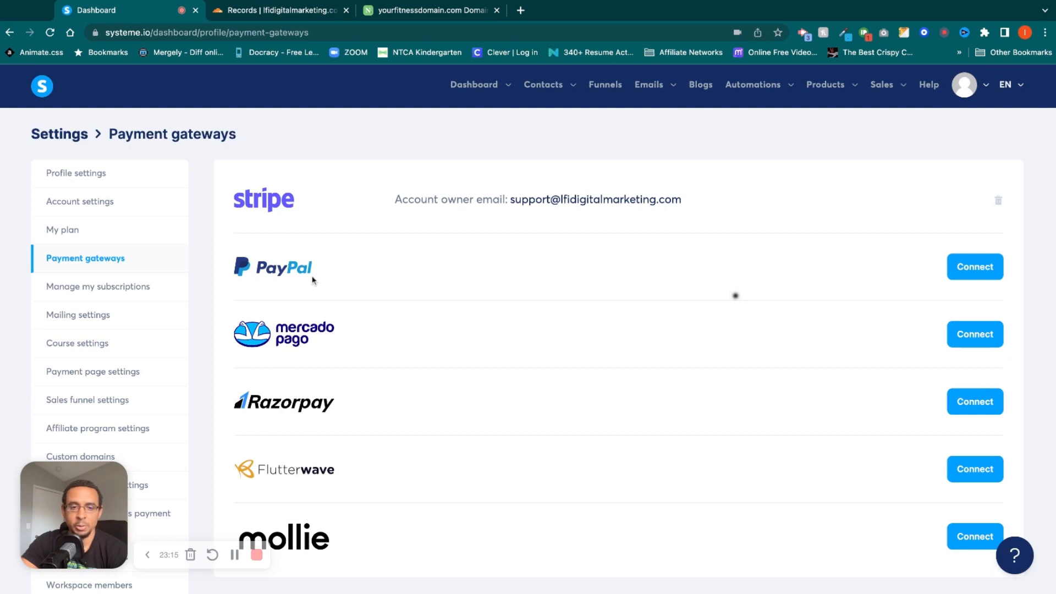
scroll(312, 280, "down", 2)
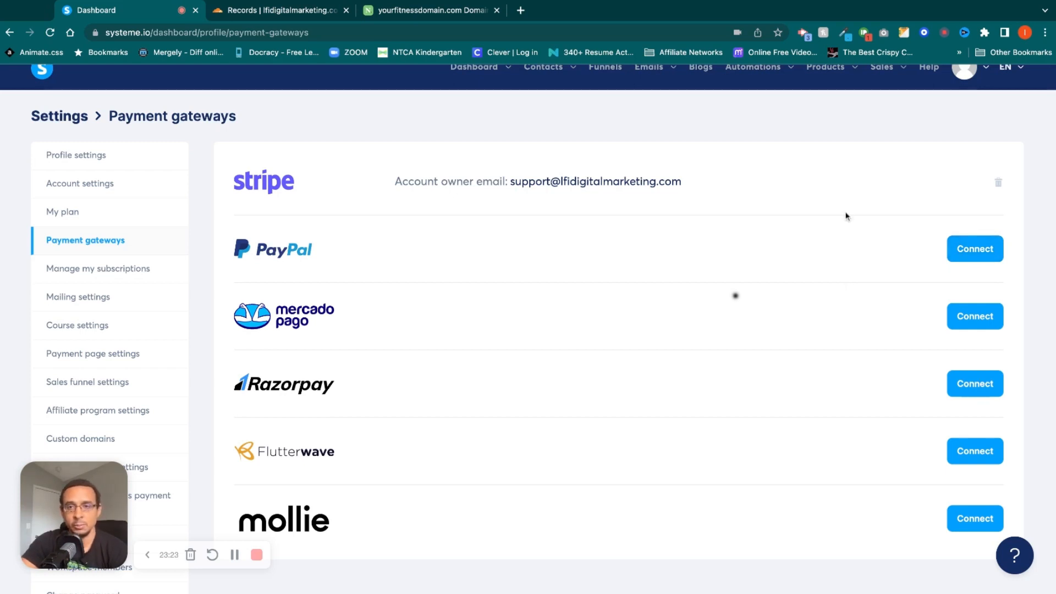
scroll(846, 216, "up", 2)
Start adding an automation rule to the squeeze page of the test funnel.
mouse_move(753, 86)
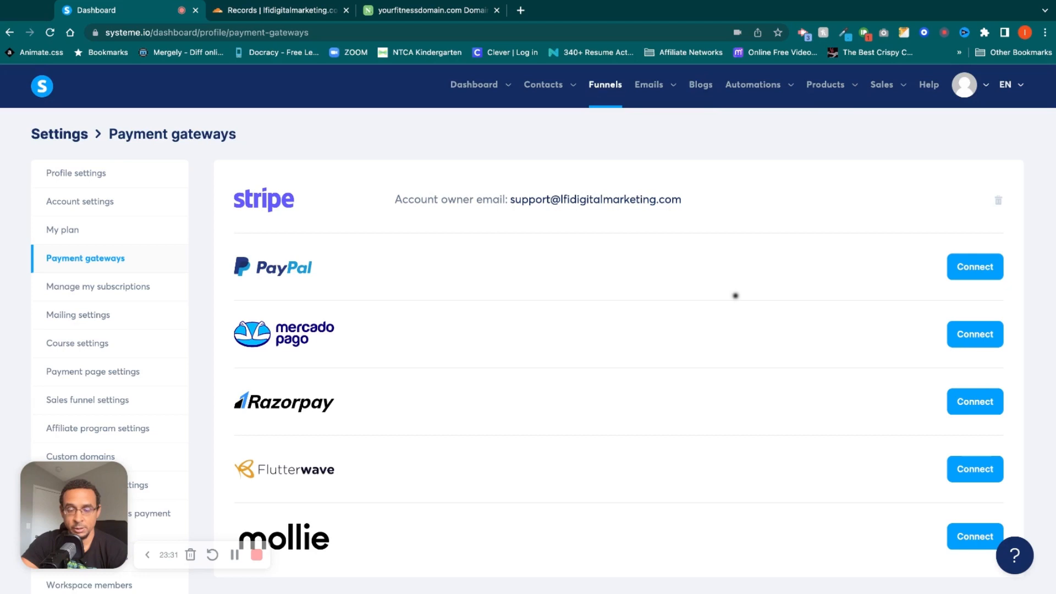
left_click(605, 84)
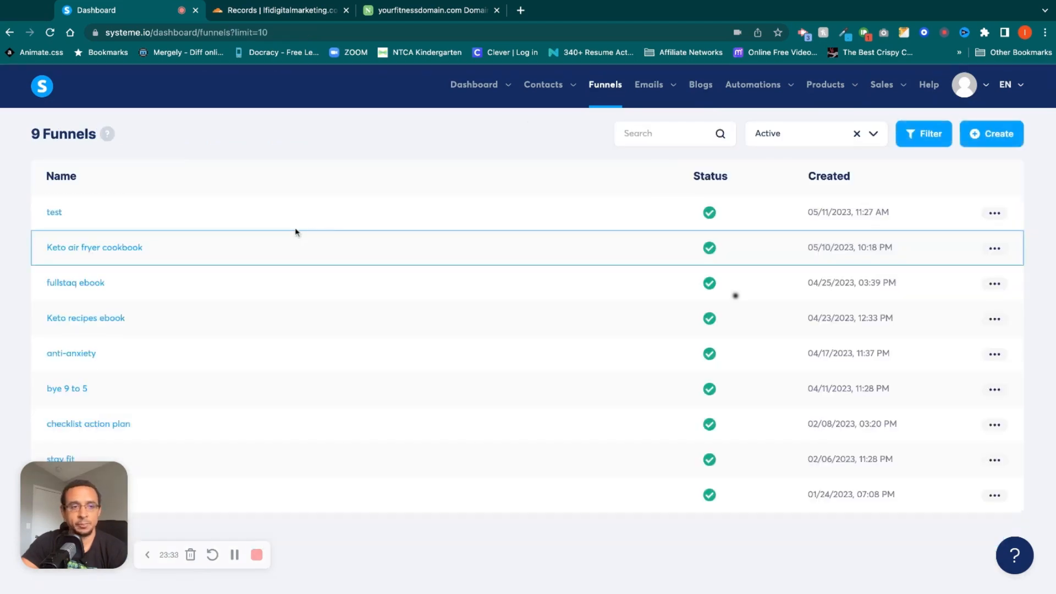
left_click(54, 212)
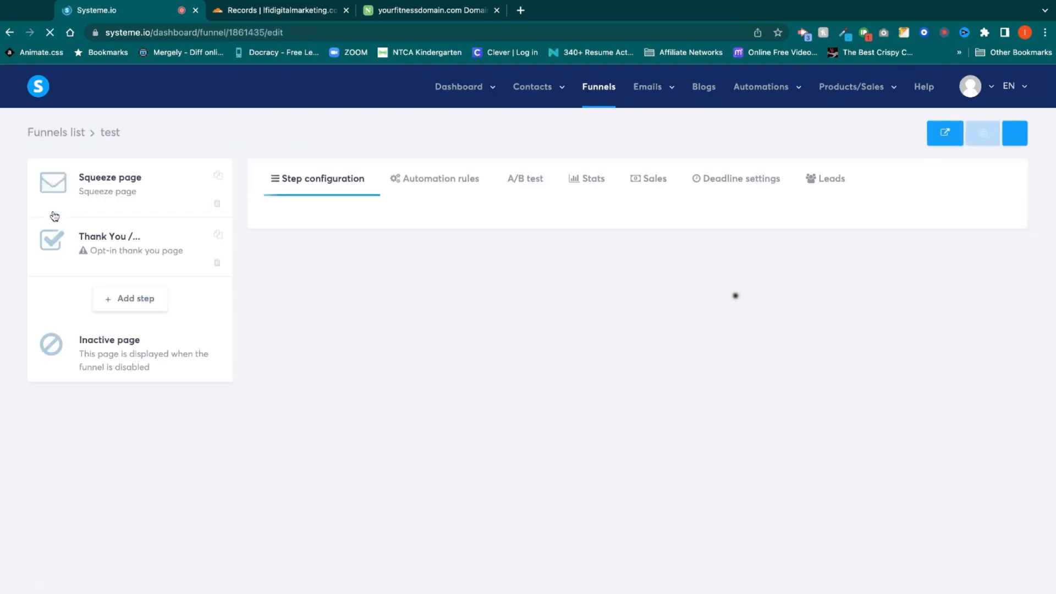
left_click(428, 187)
left_click(984, 232)
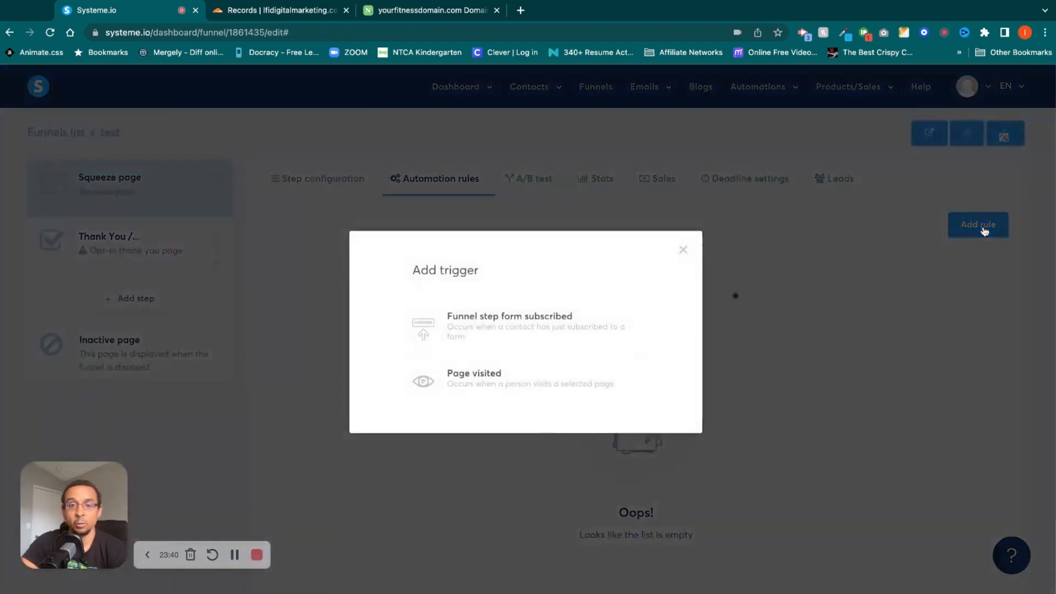
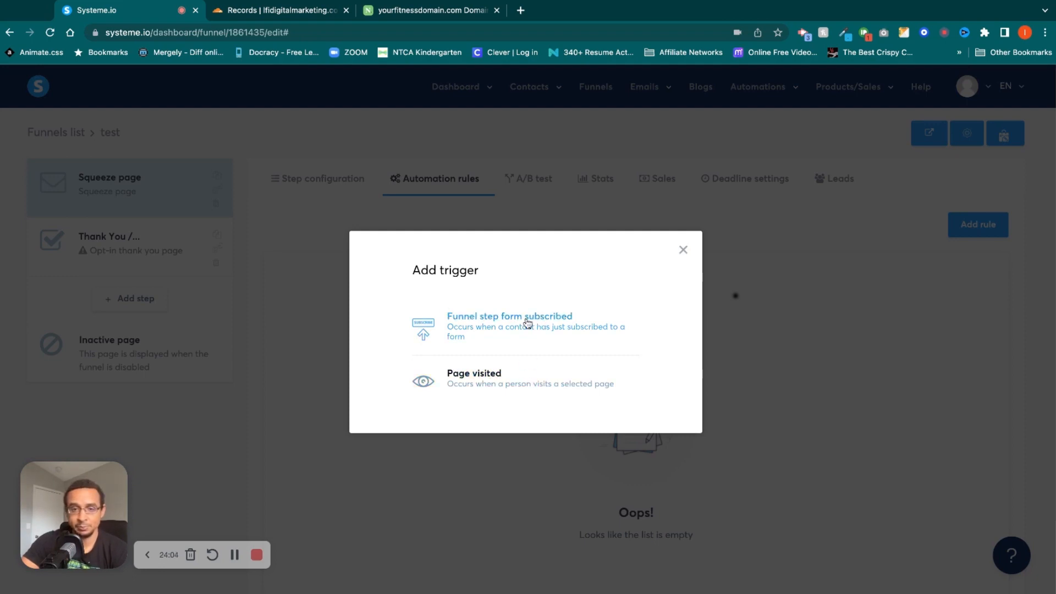
Trigger the rule on a funnel step form subscription and add an action subscribing the contact to the test campaign.
left_click(528, 323)
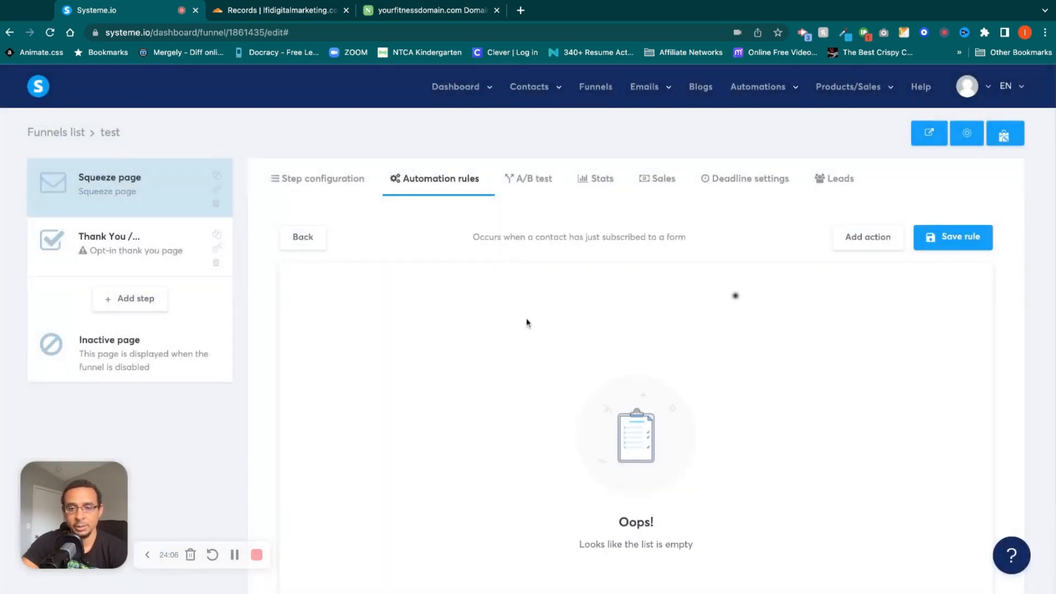
scroll(917, 285, "down", 1)
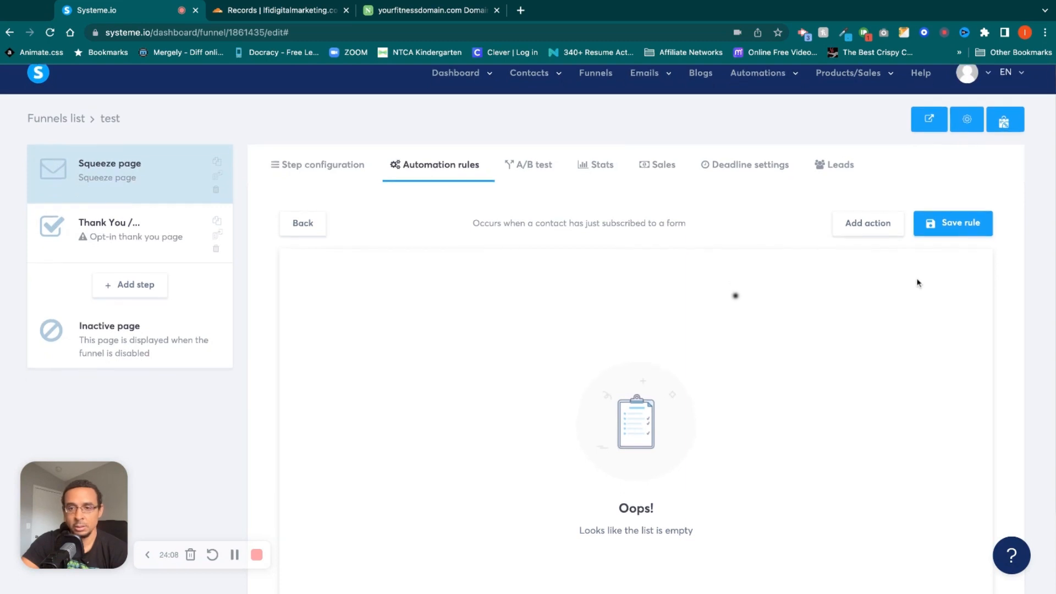
left_click(880, 228)
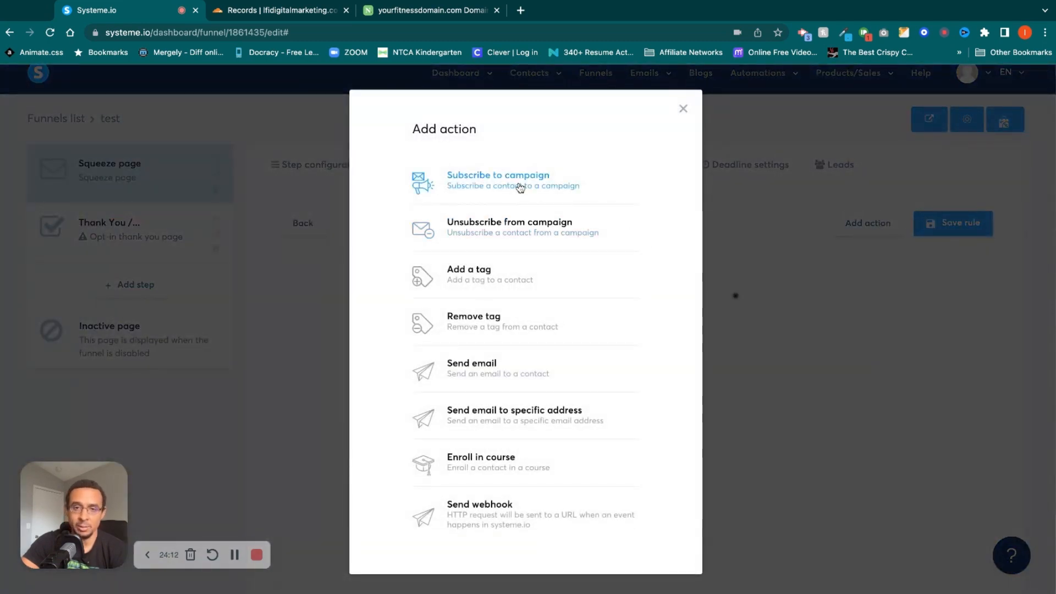
left_click(519, 188)
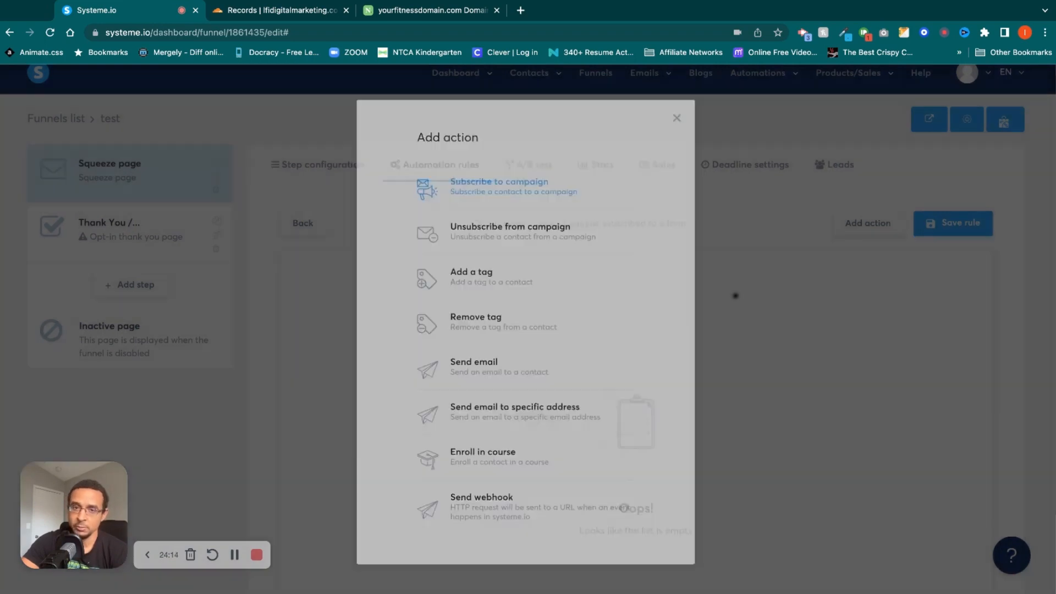
left_click(697, 312)
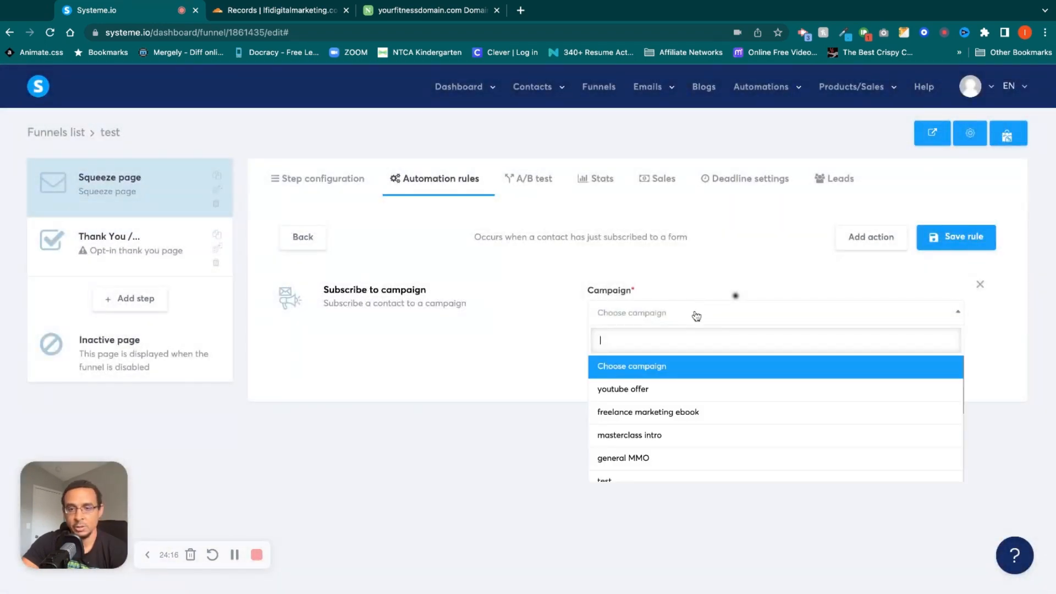
scroll(695, 456, "down", 1)
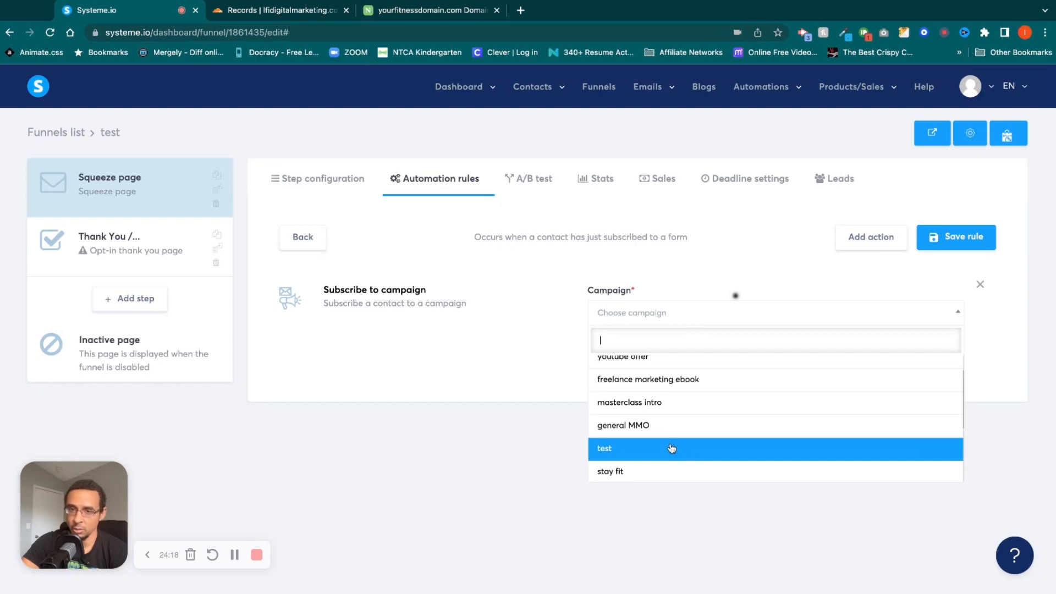
left_click(671, 448)
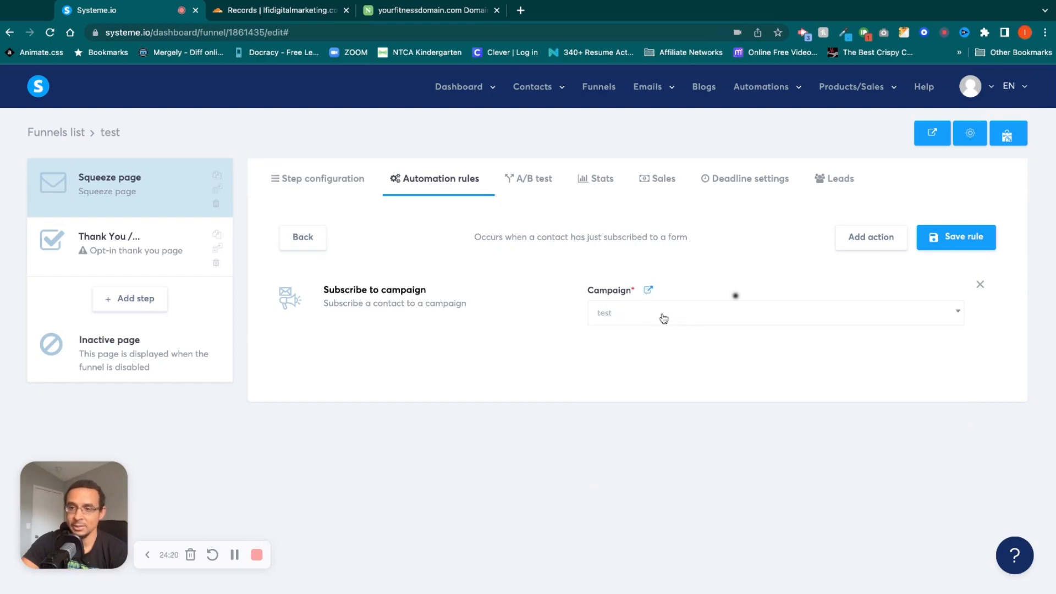
Add an action to the rule that gives the contact the test tag, and look over the other available actions.
left_click(879, 248)
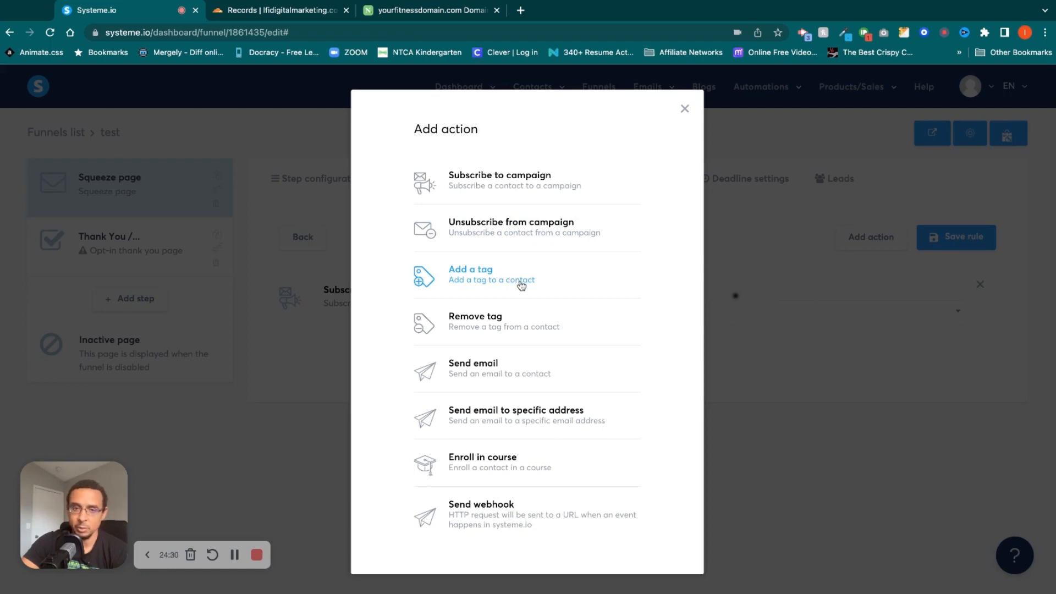
left_click(470, 273)
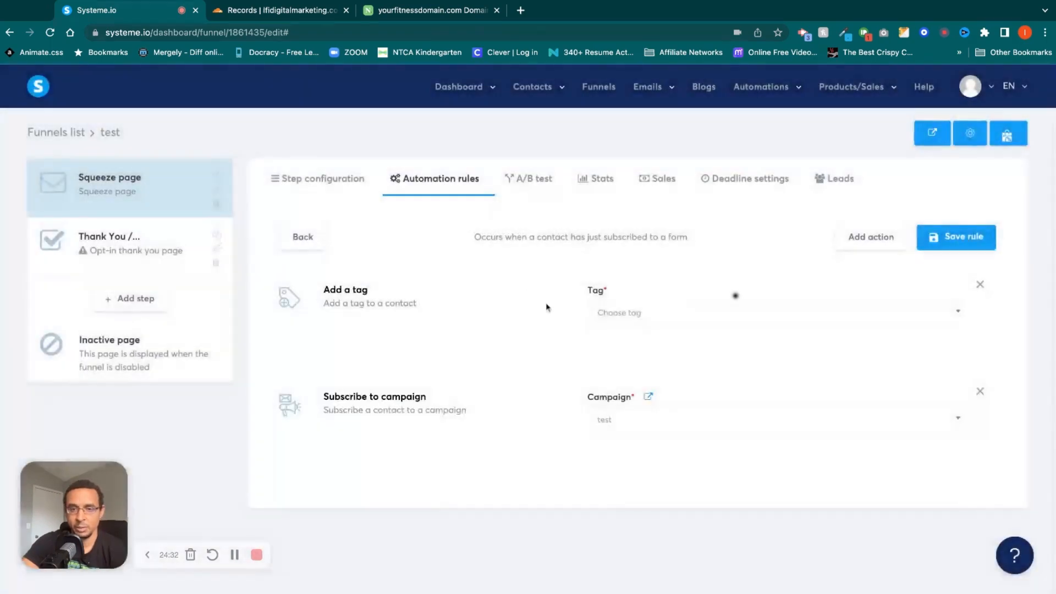
left_click(715, 322)
scroll(697, 431, "down", 5)
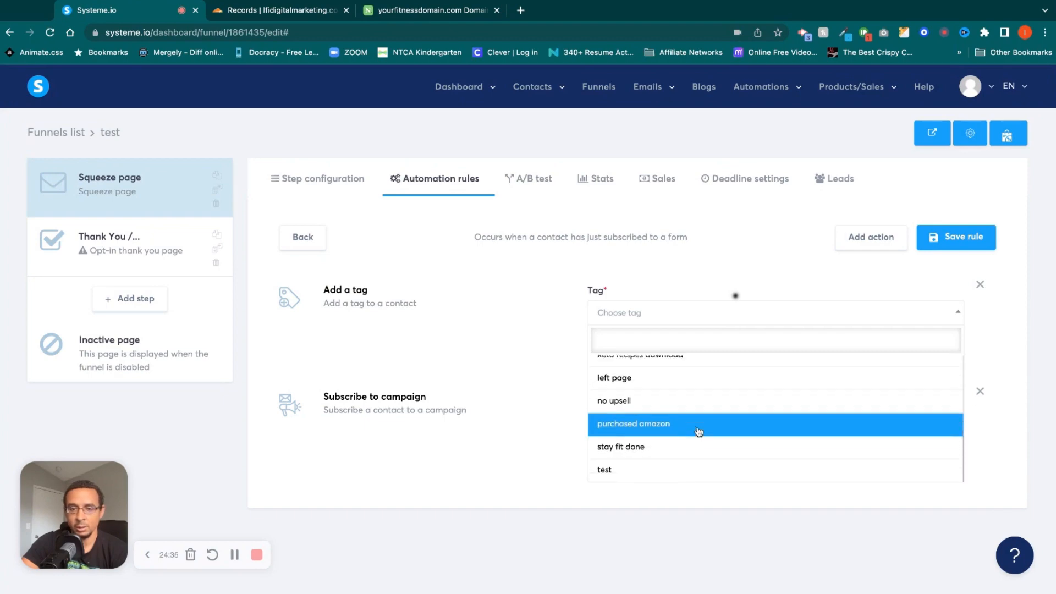
left_click(675, 469)
left_click(861, 242)
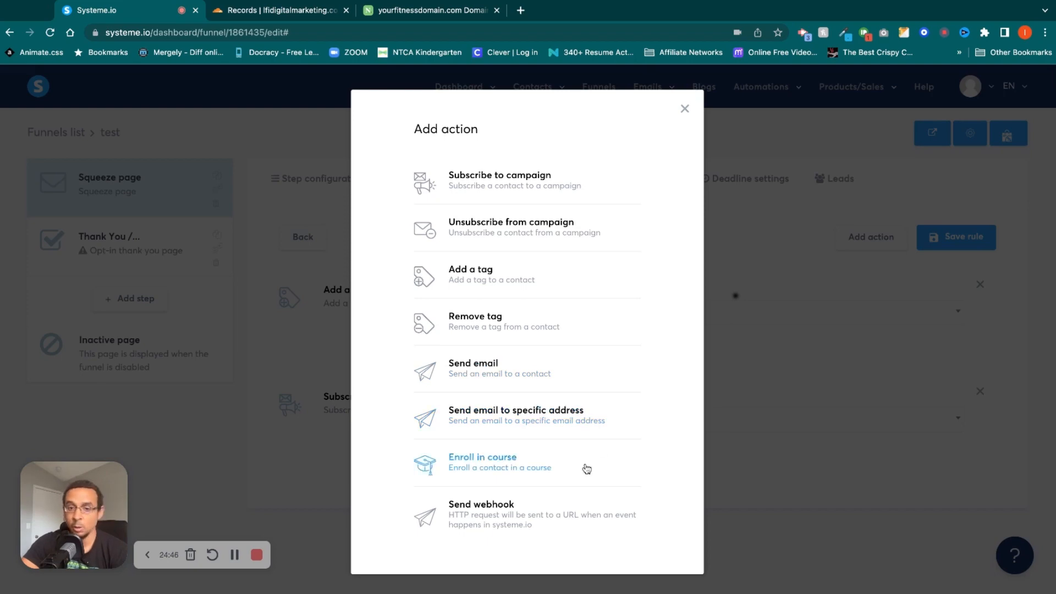
left_click(684, 109)
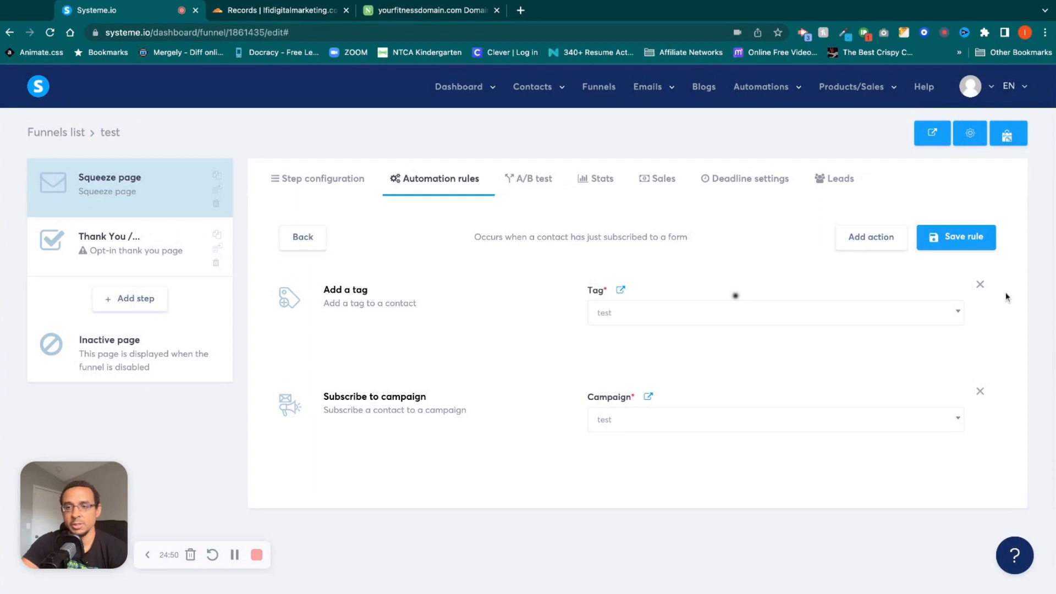
Check which variant pages are available for an A/B test of the squeeze page.
left_click(525, 182)
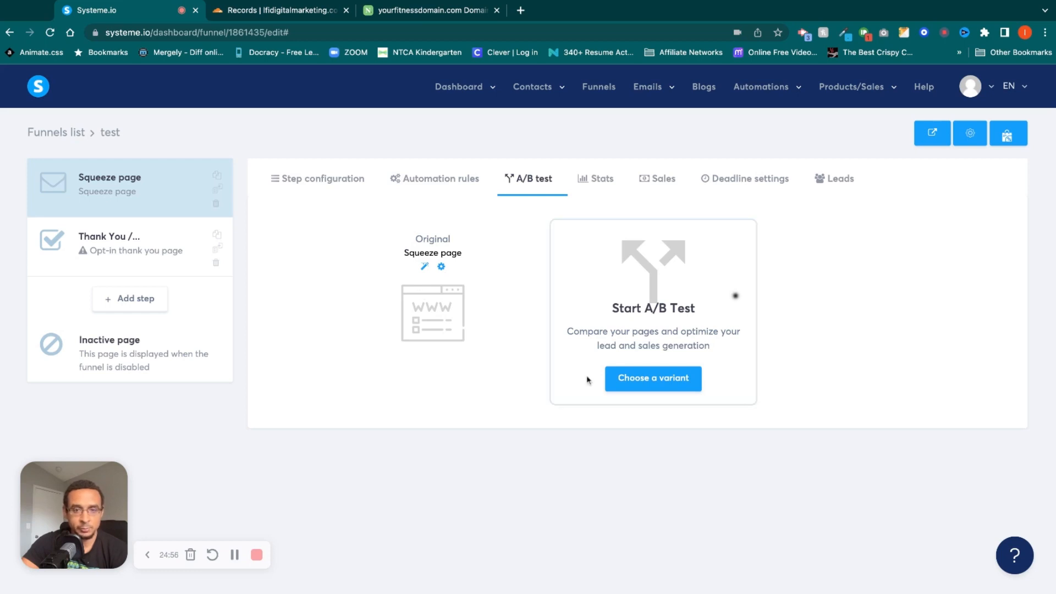
left_click(647, 383)
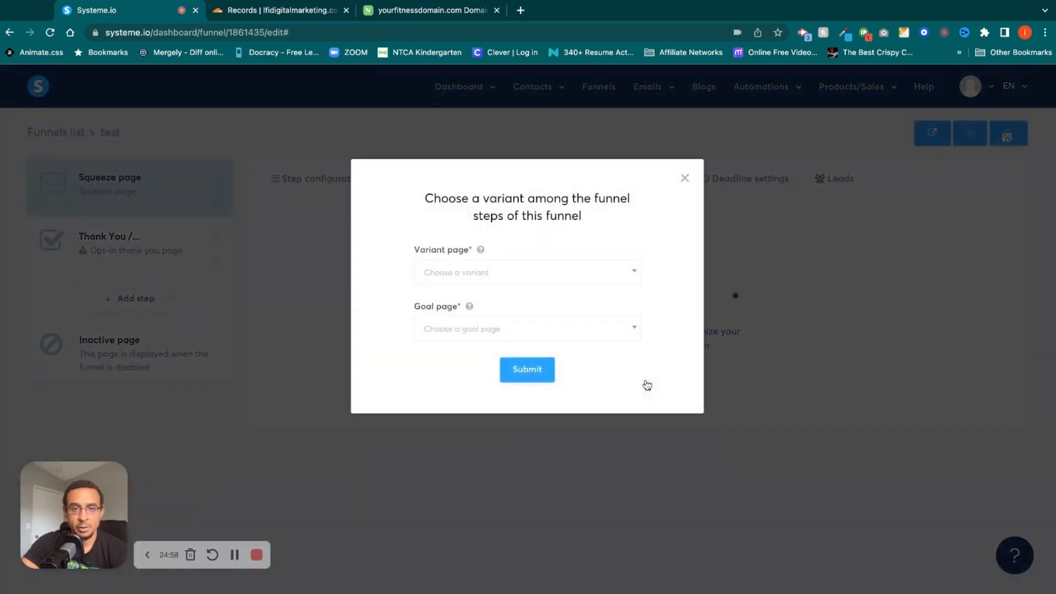
left_click(553, 274)
left_click(598, 237)
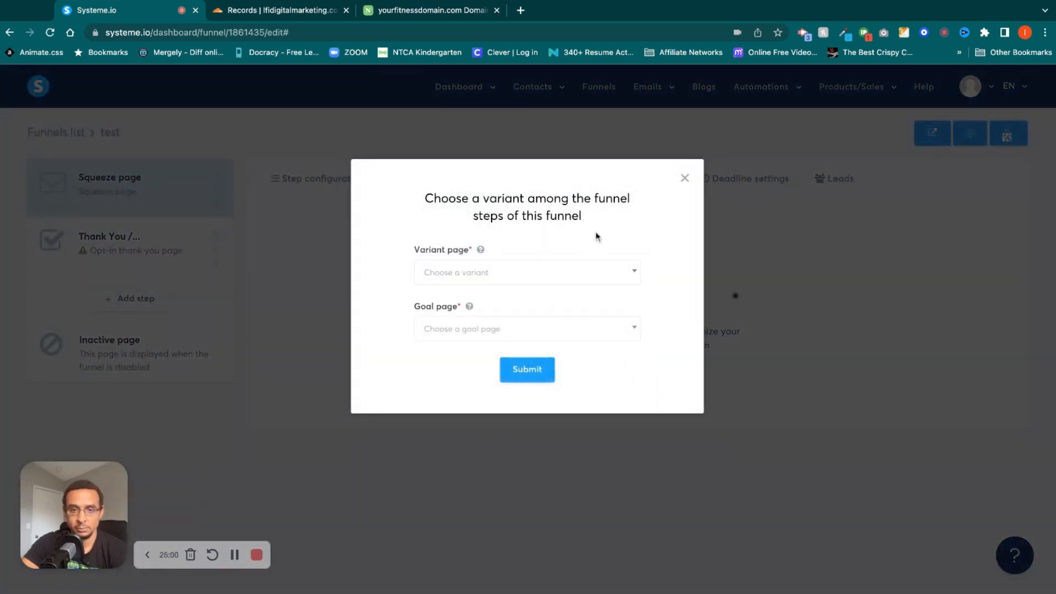
left_click(683, 179)
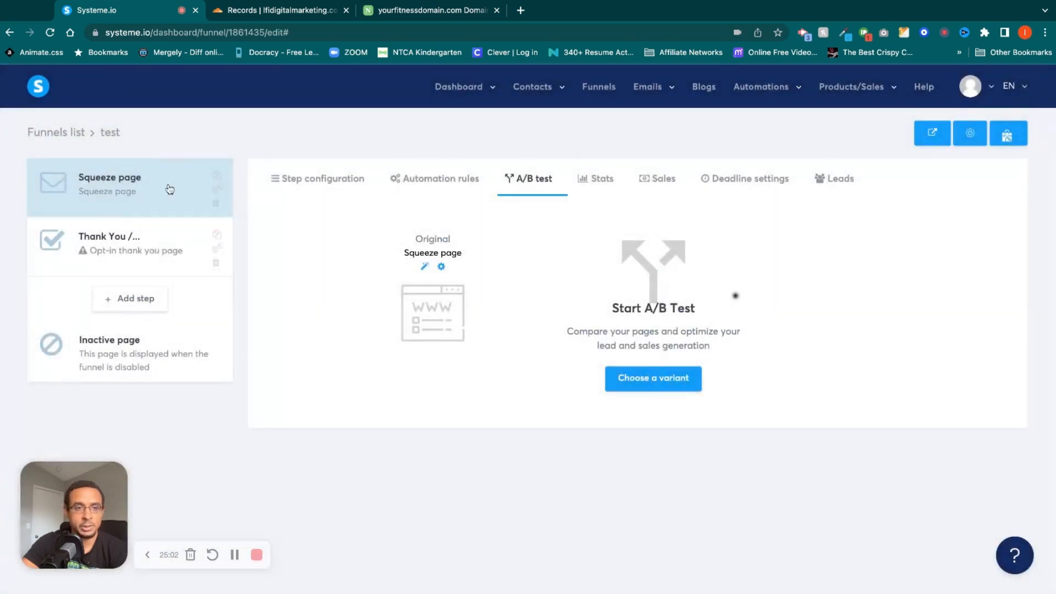
Duplicate the squeeze page and choose the copy as the variant page for the original's A/B test.
left_click(217, 177)
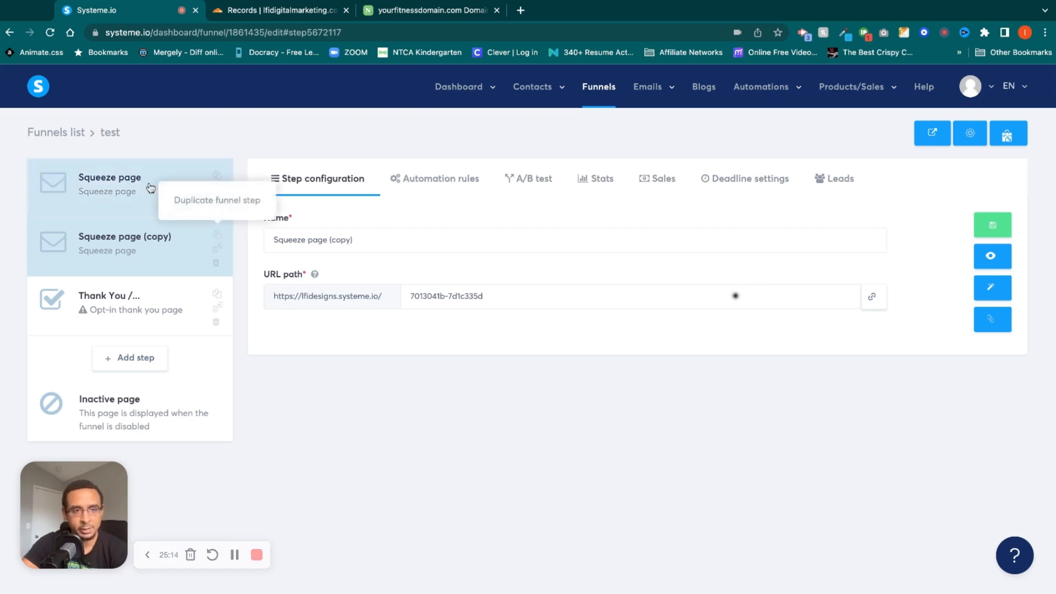
left_click(127, 191)
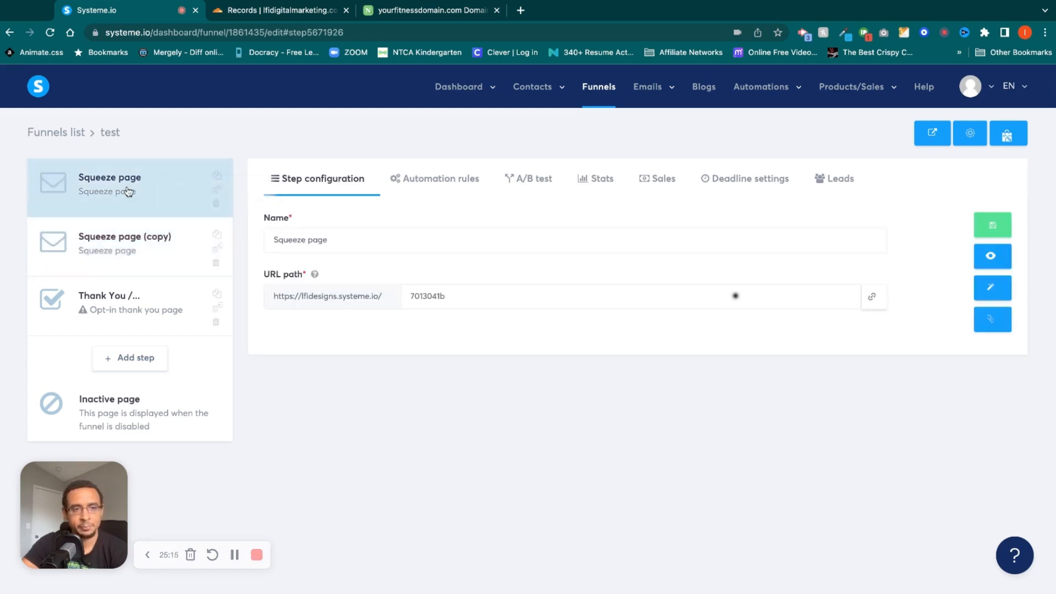
left_click(541, 178)
left_click(645, 385)
left_click(538, 283)
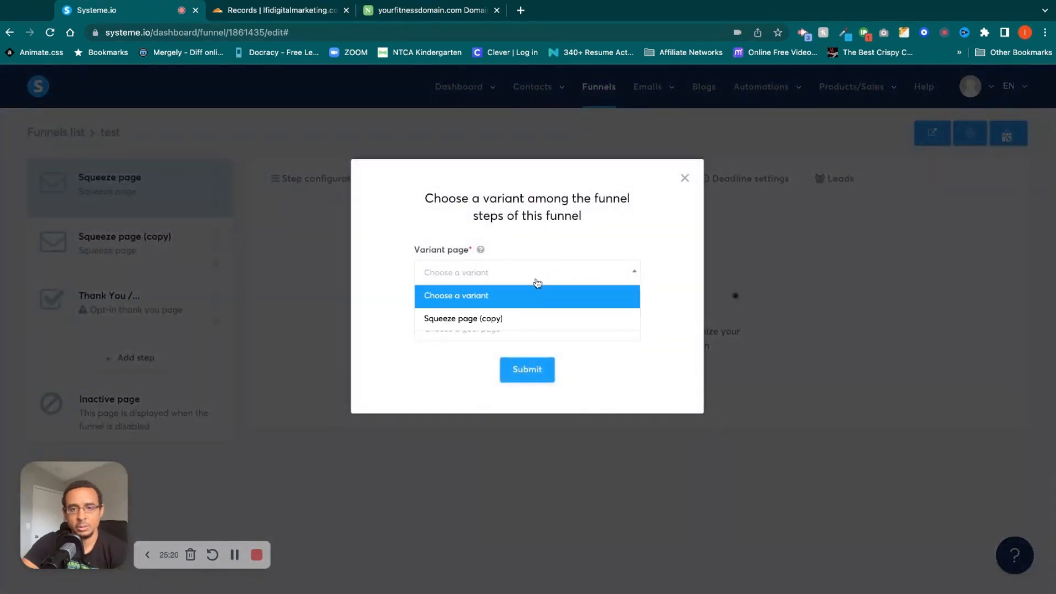
left_click(527, 320)
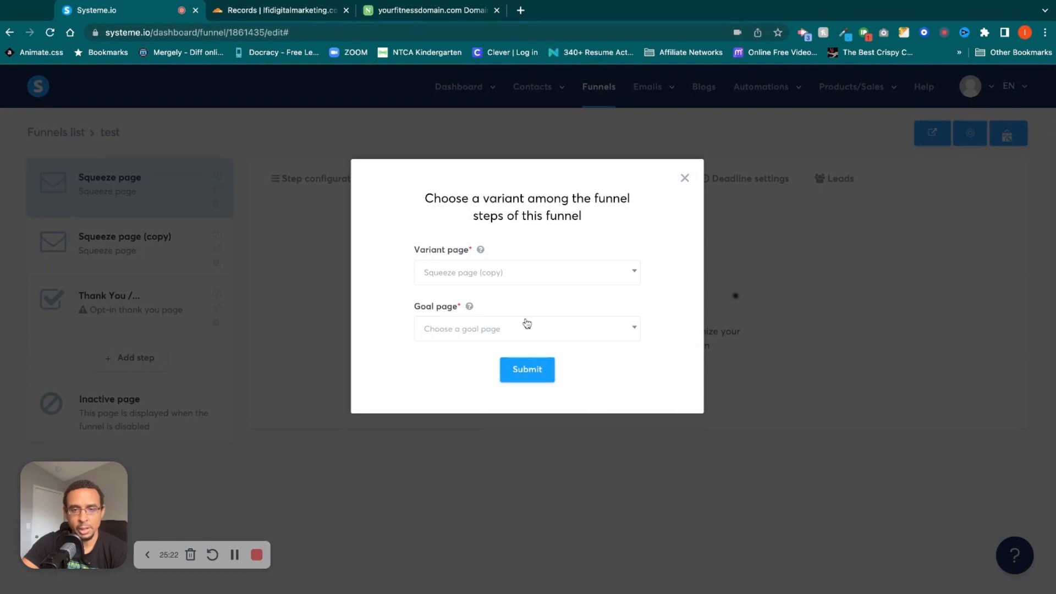
Check what the goal page setting means and try using Squeeze page (copy) as the A/B test's goal page.
left_click(566, 337)
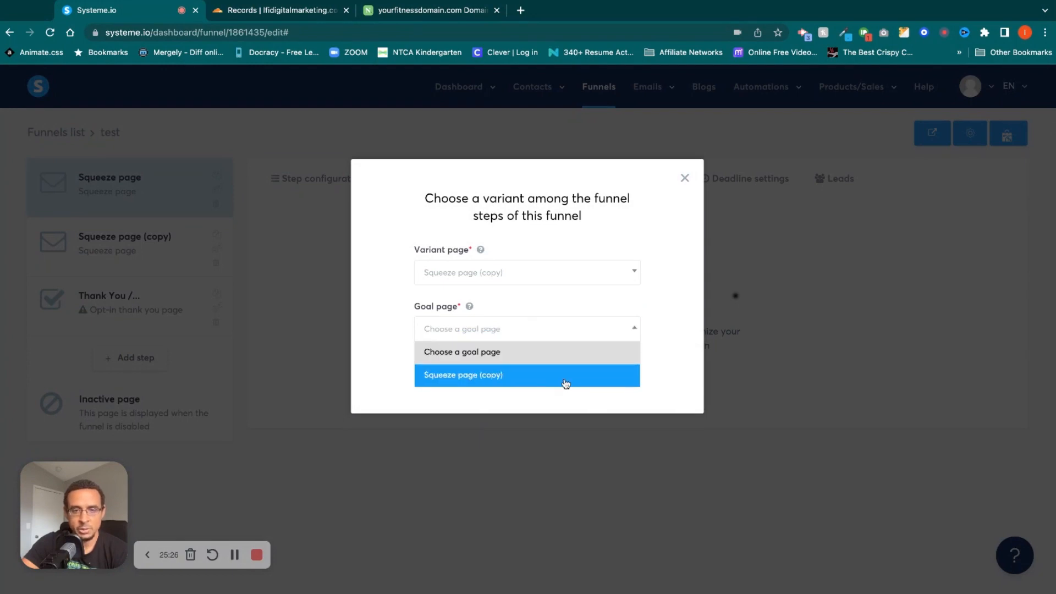
left_click(491, 349)
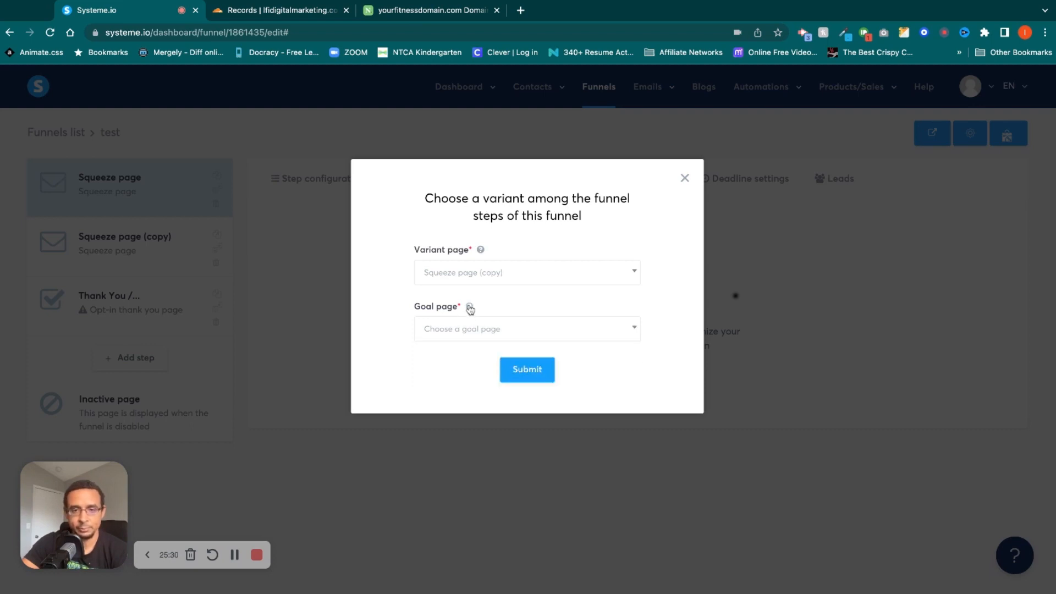
mouse_move(470, 309)
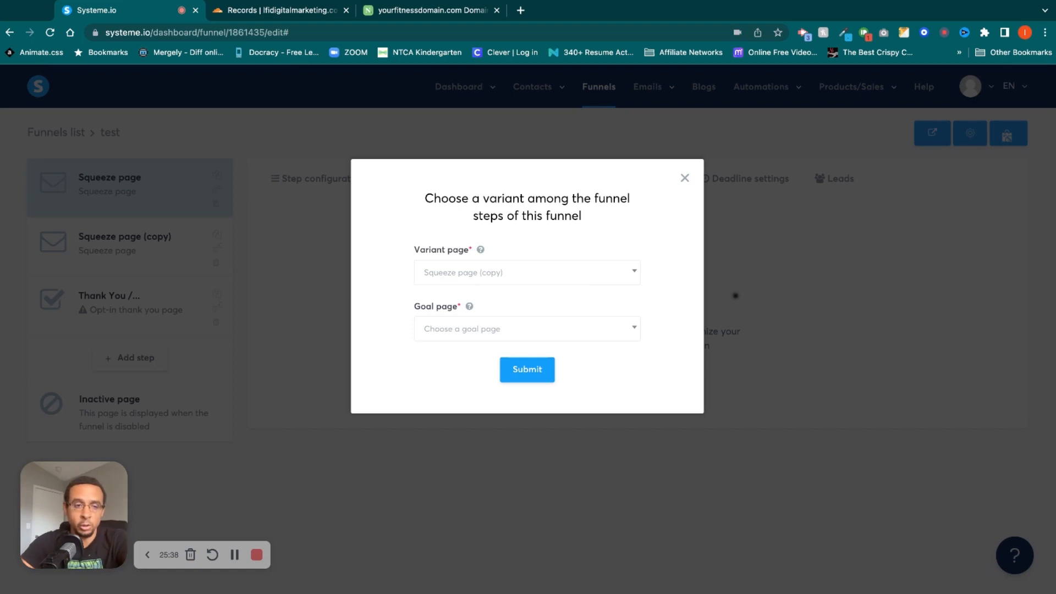
left_click(611, 329)
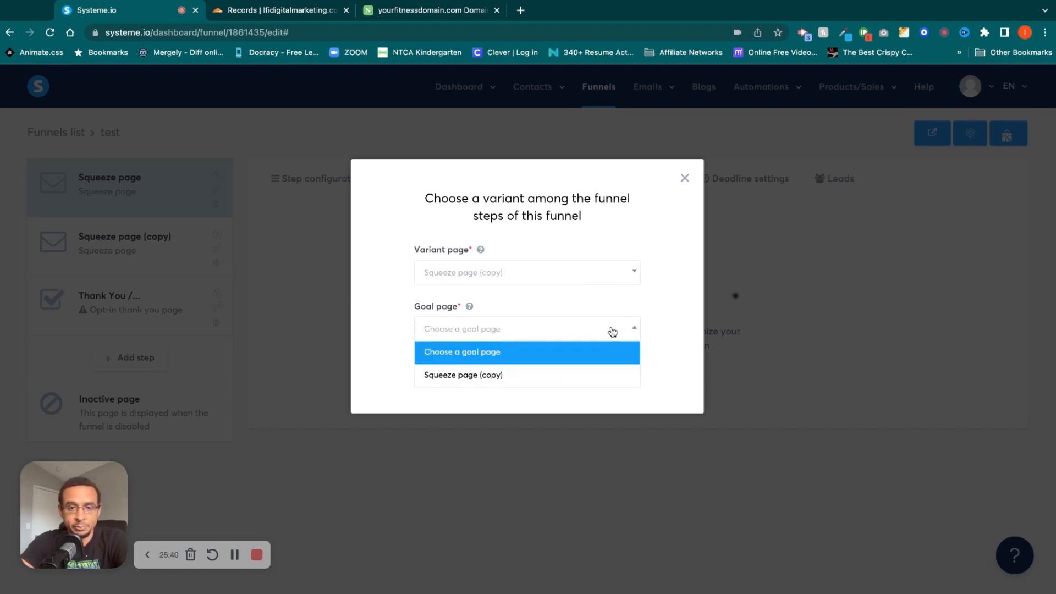
left_click(590, 373)
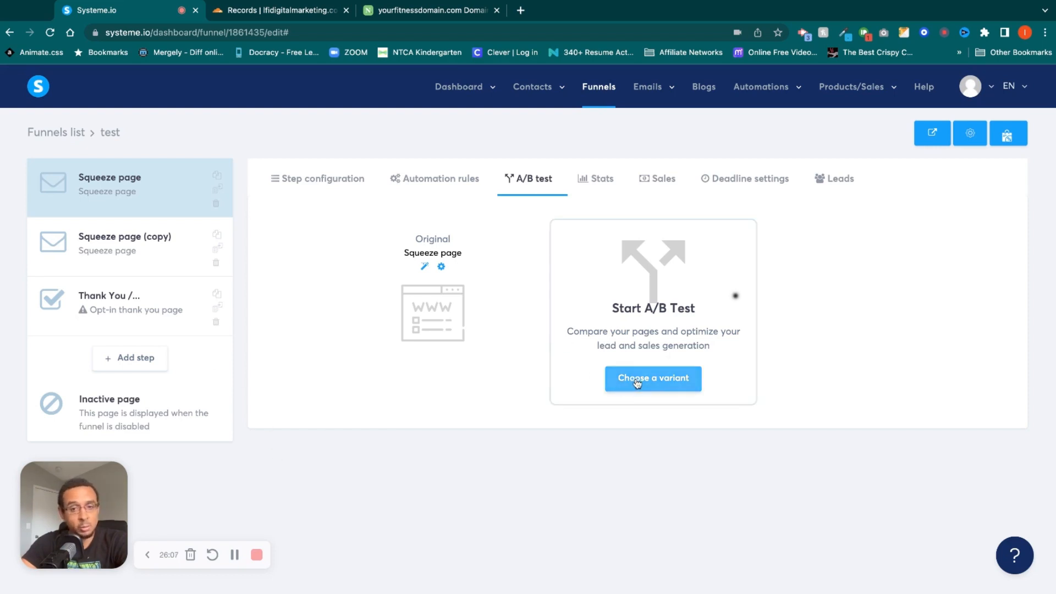
Look at the original squeeze page's settings and its page editor from the A/B test, and return to the funnel.
left_click(441, 267)
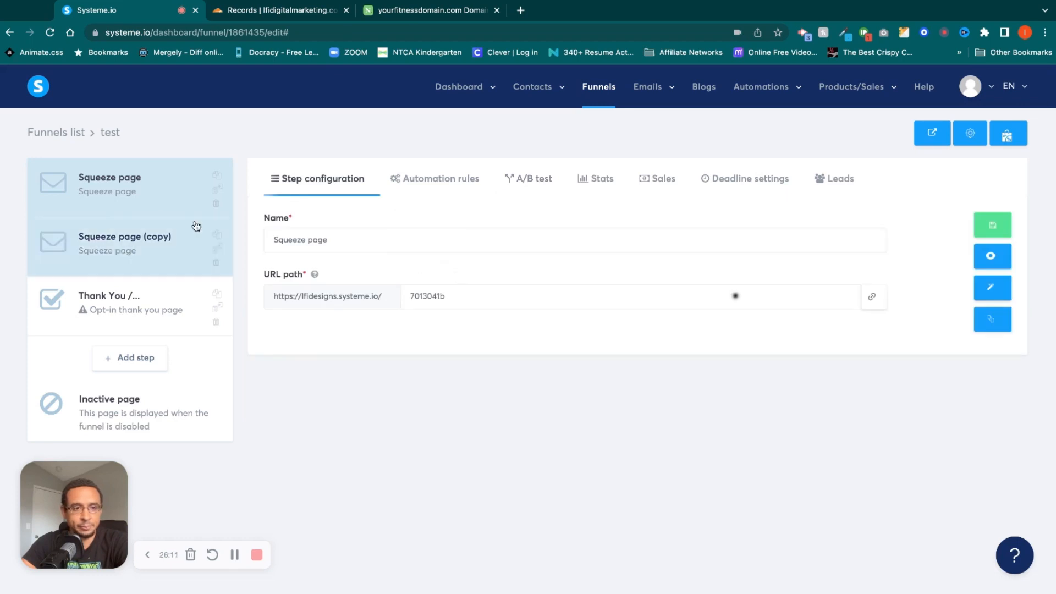
left_click(529, 180)
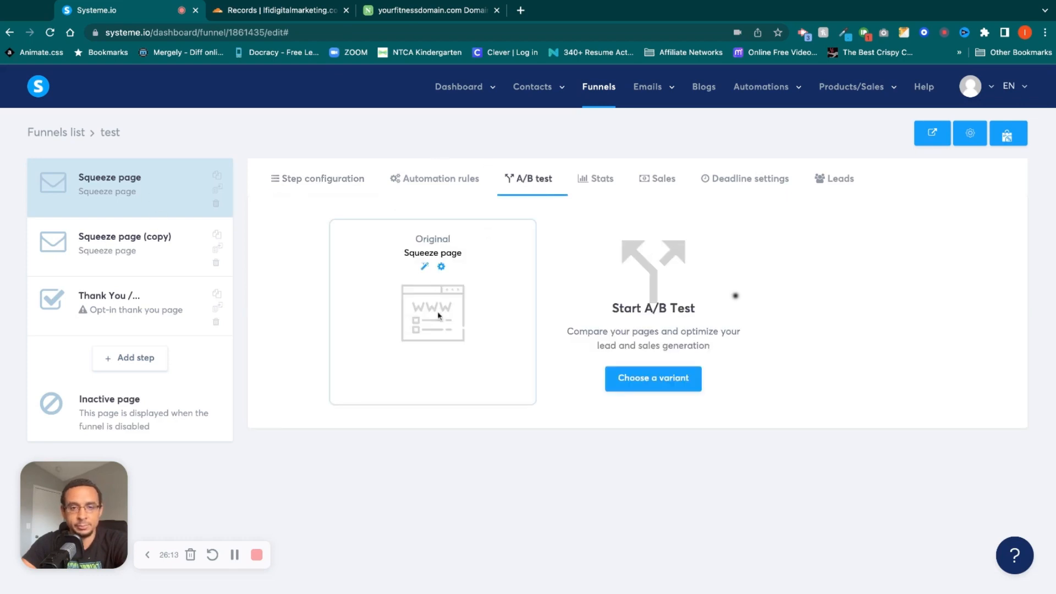
left_click(425, 267)
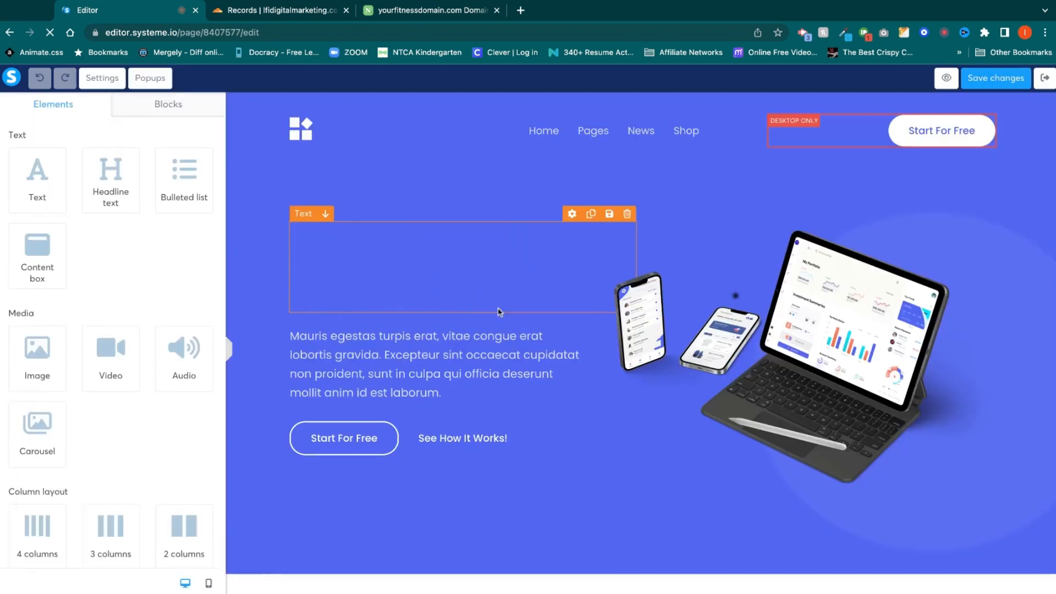
left_click(1045, 79)
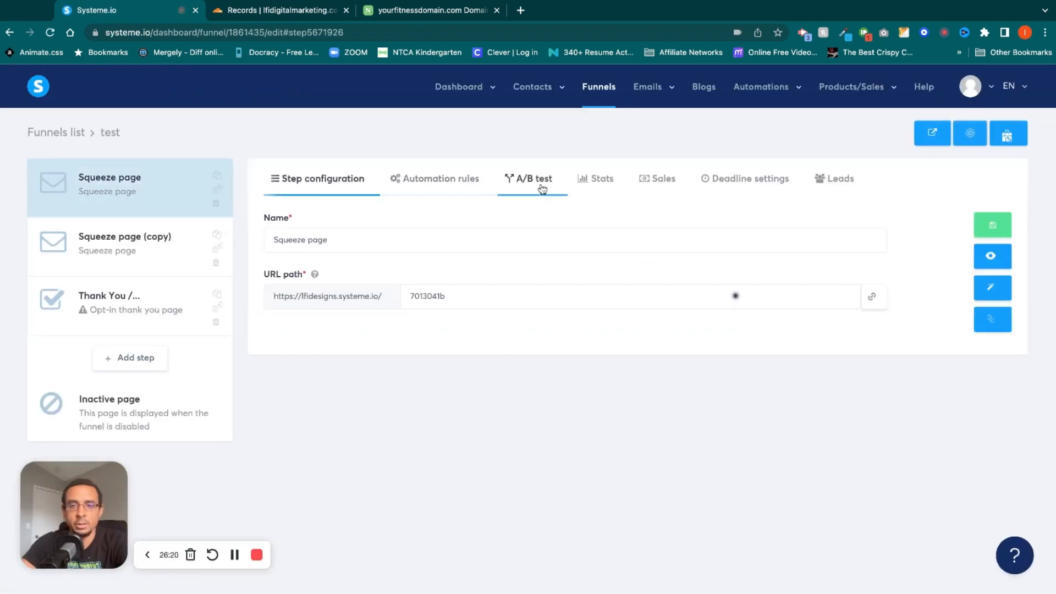
Try setting up the squeeze page's A/B test again with Squeeze page (copy) as the variant.
left_click(540, 187)
left_click(676, 378)
left_click(530, 273)
left_click(465, 318)
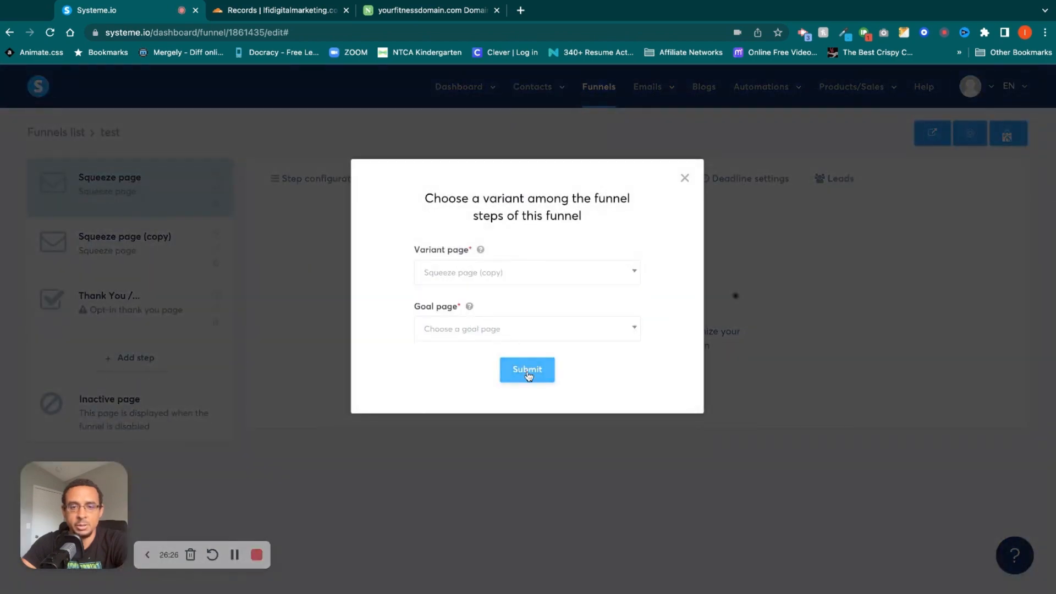
left_click(683, 178)
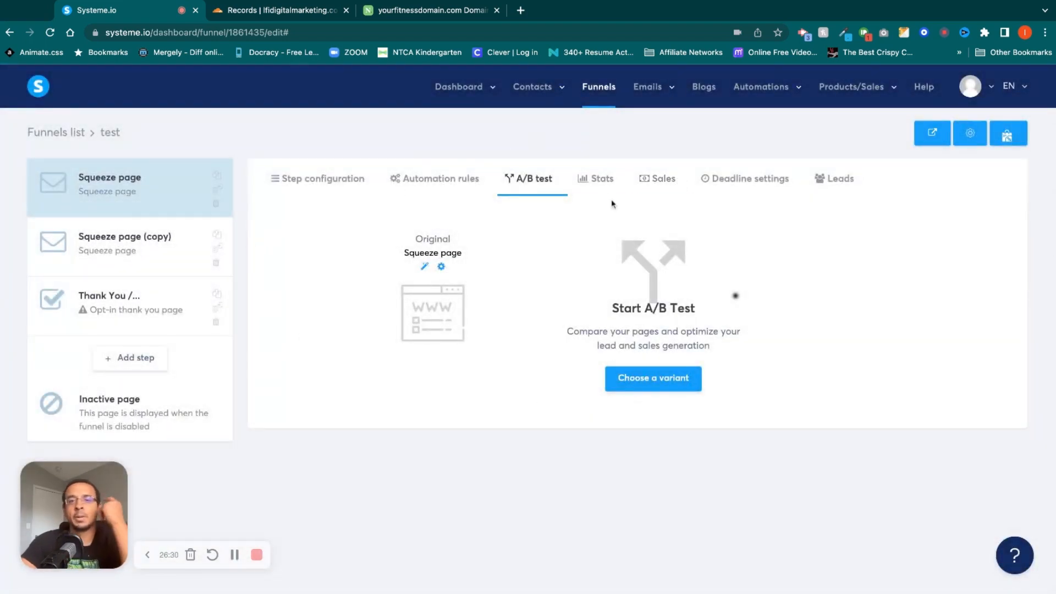
Review the funnel's stats, its sales list with the date range filter, and the deadline settings.
left_click(605, 186)
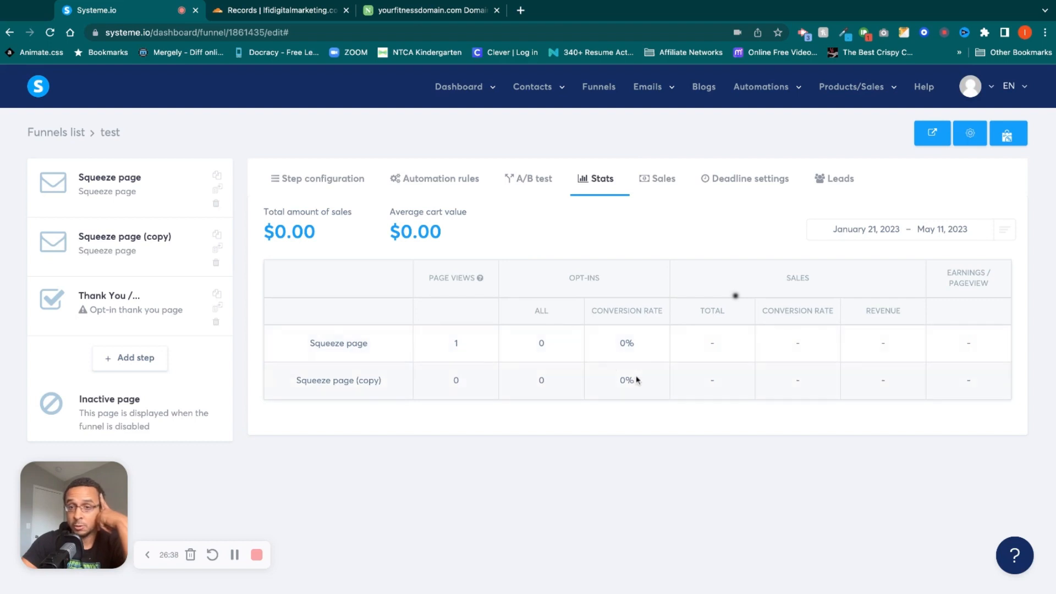
left_click(666, 185)
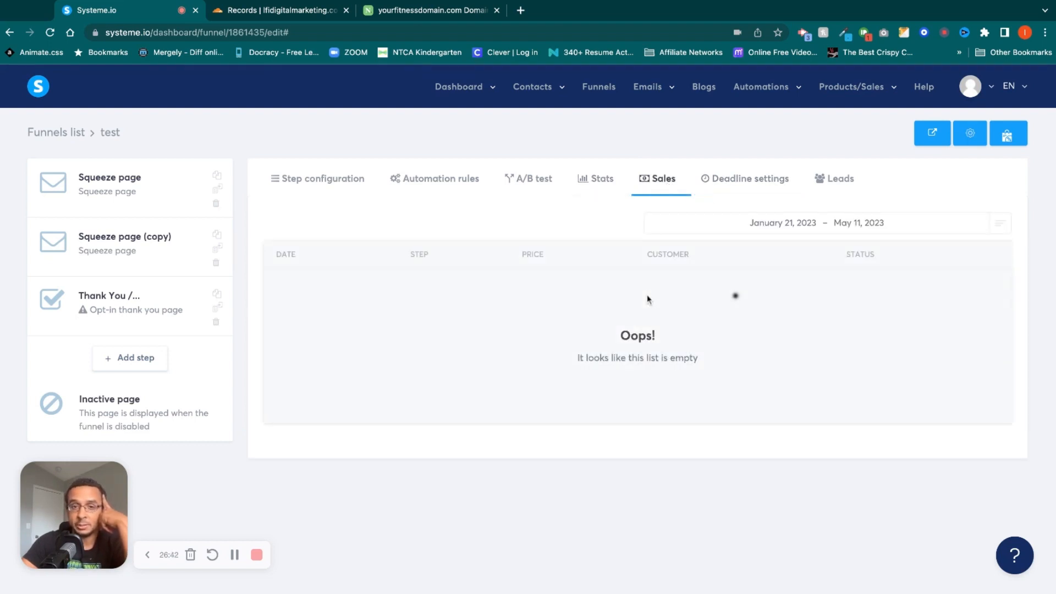
left_click(815, 222)
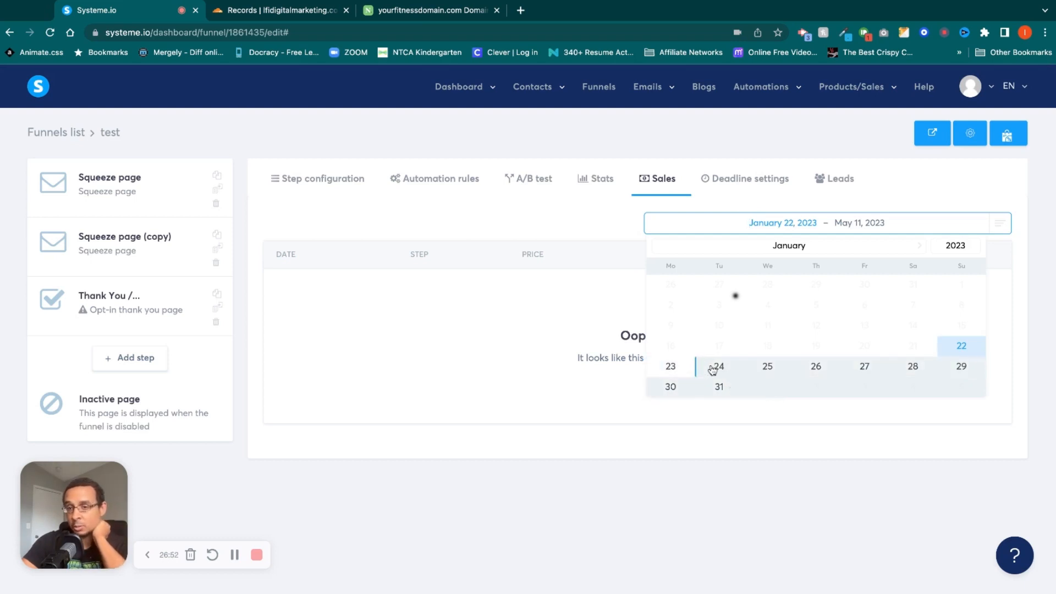
left_click(615, 206)
left_click(760, 187)
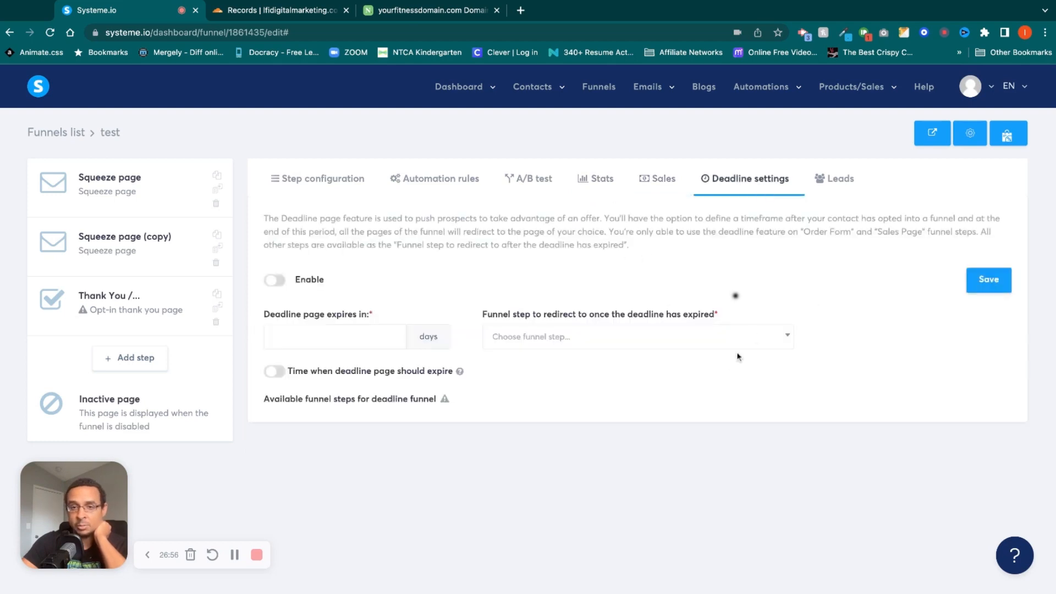
Try enabling the funnel's deadline with an 11-day expiry and look at the funnel steps offered for the redirect.
left_click(275, 280)
left_click(350, 334)
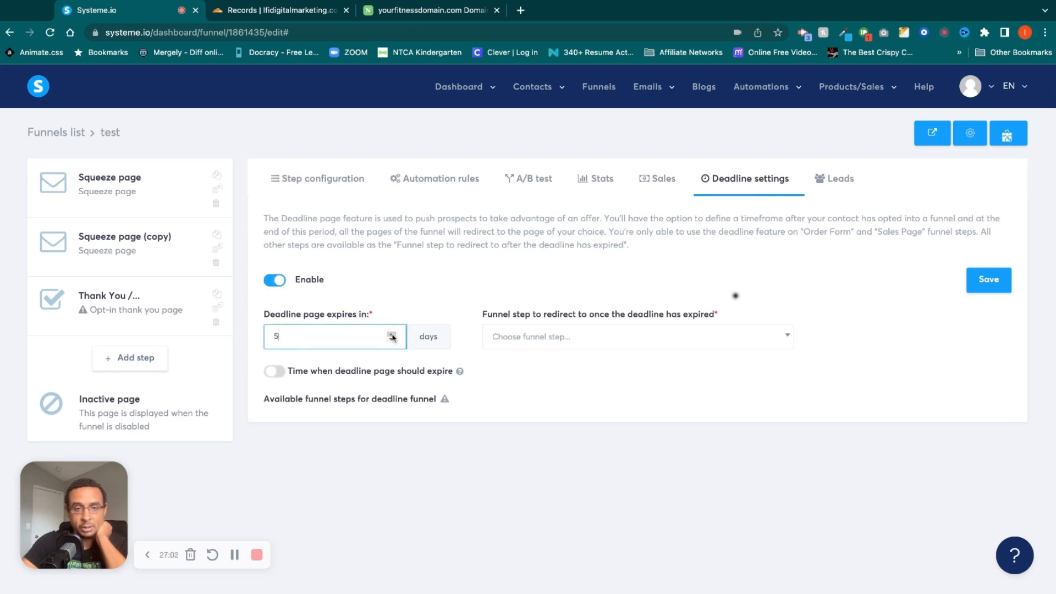
left_click(392, 333)
left_click(392, 333)
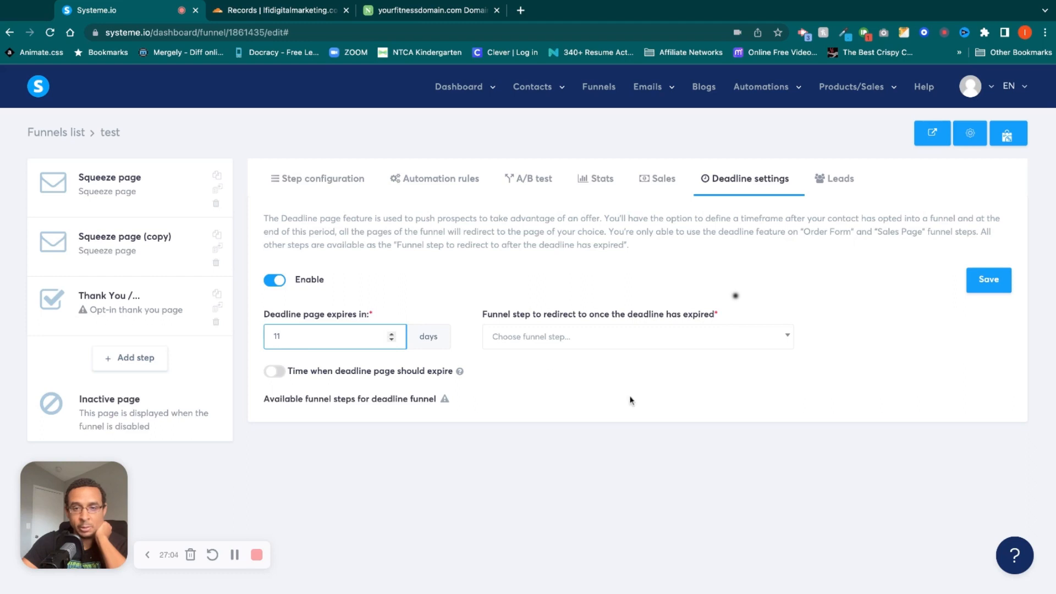
left_click(659, 380)
left_click(704, 346)
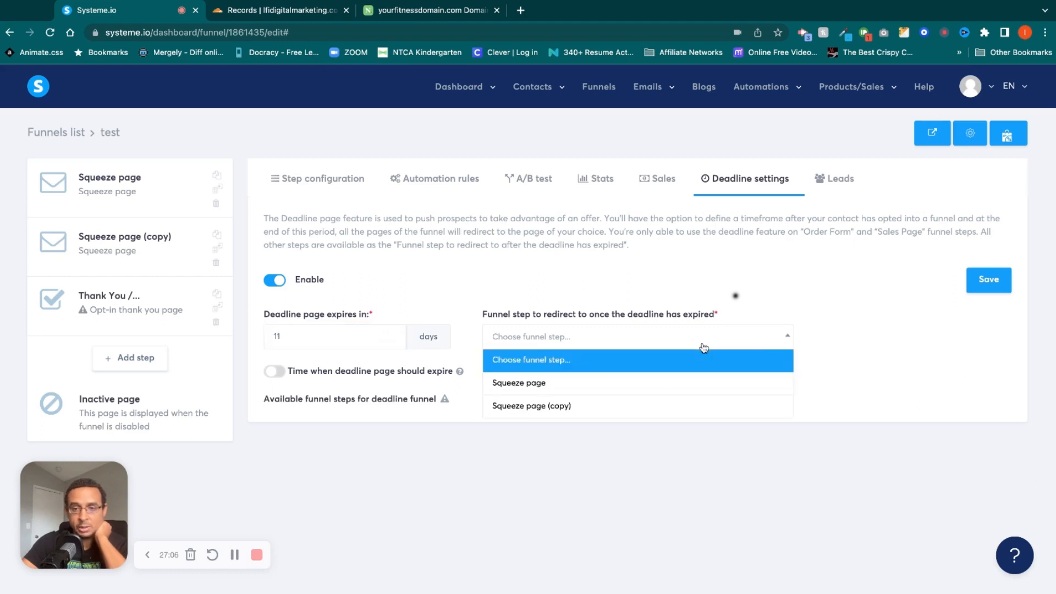
left_click(764, 300)
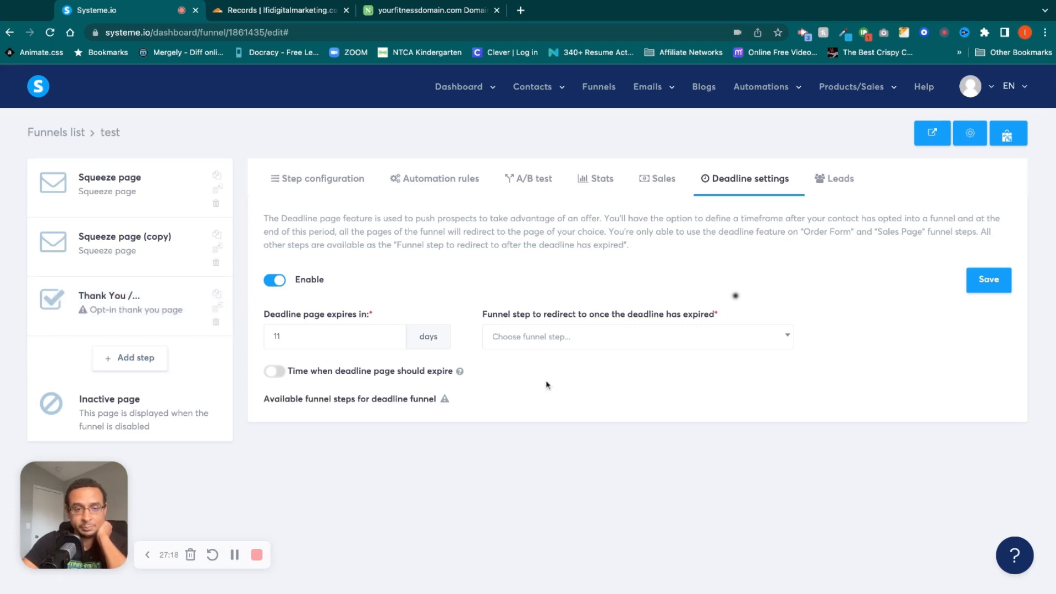
View the funnel's leads, and open test workflow from the automation workflows.
left_click(834, 179)
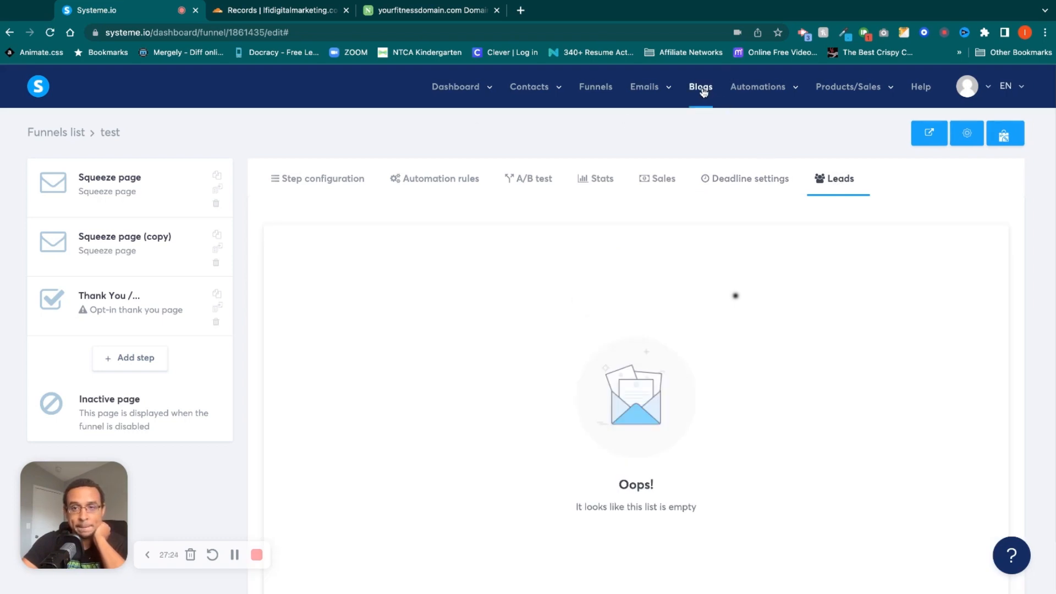
mouse_move(776, 100)
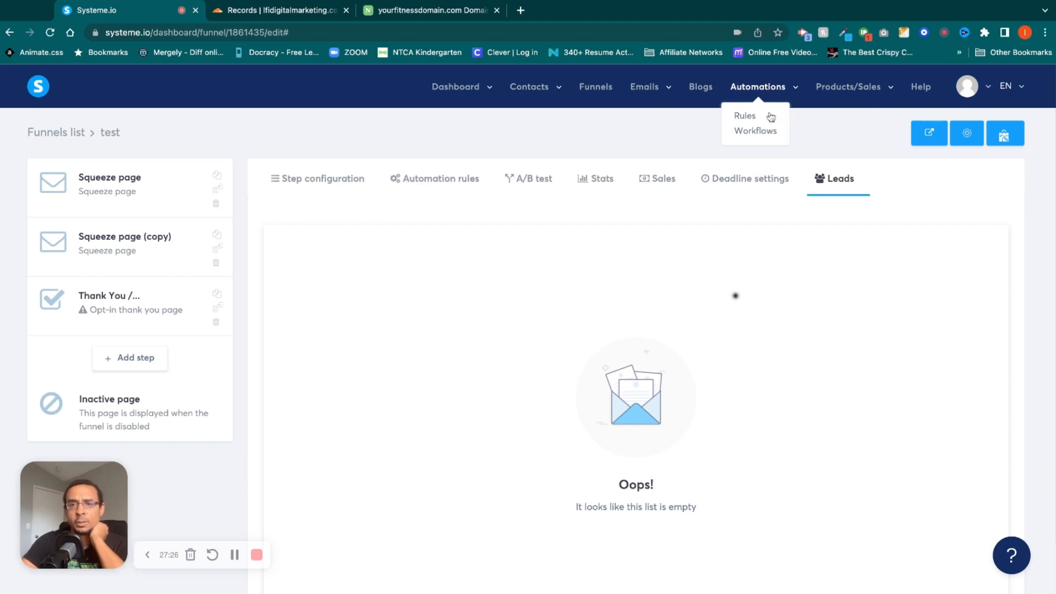
left_click(766, 132)
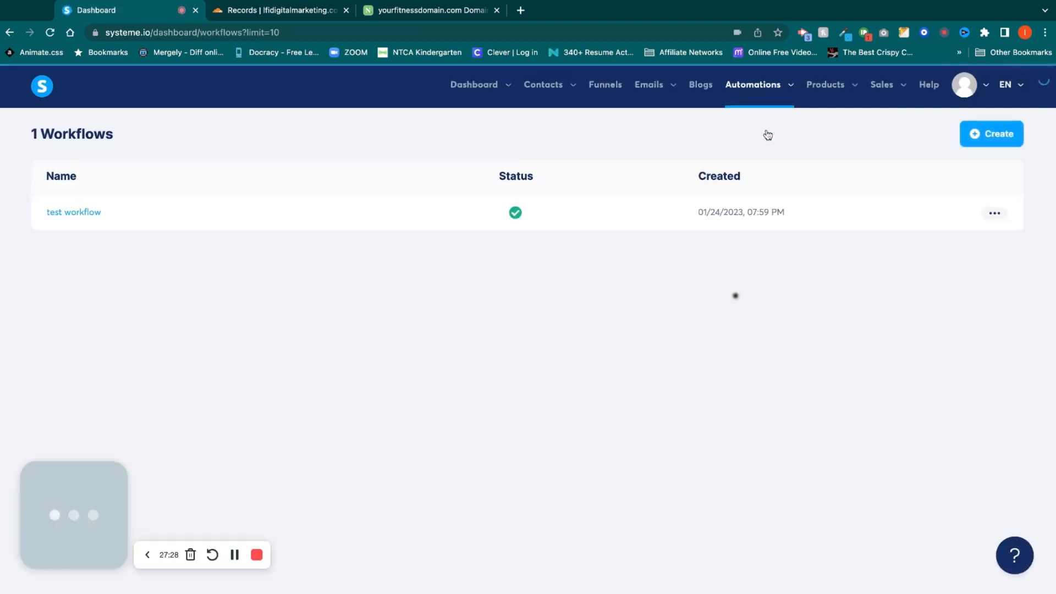
left_click(85, 214)
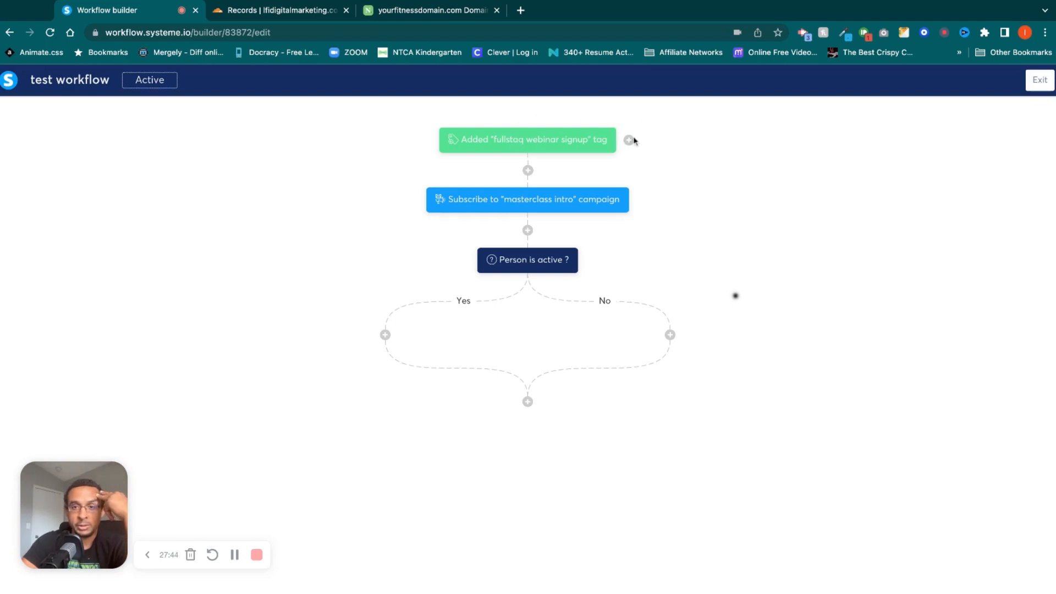
Look at the trigger types available for the "fullstaq webinar signup" tag trigger and leave it as is.
left_click(575, 149)
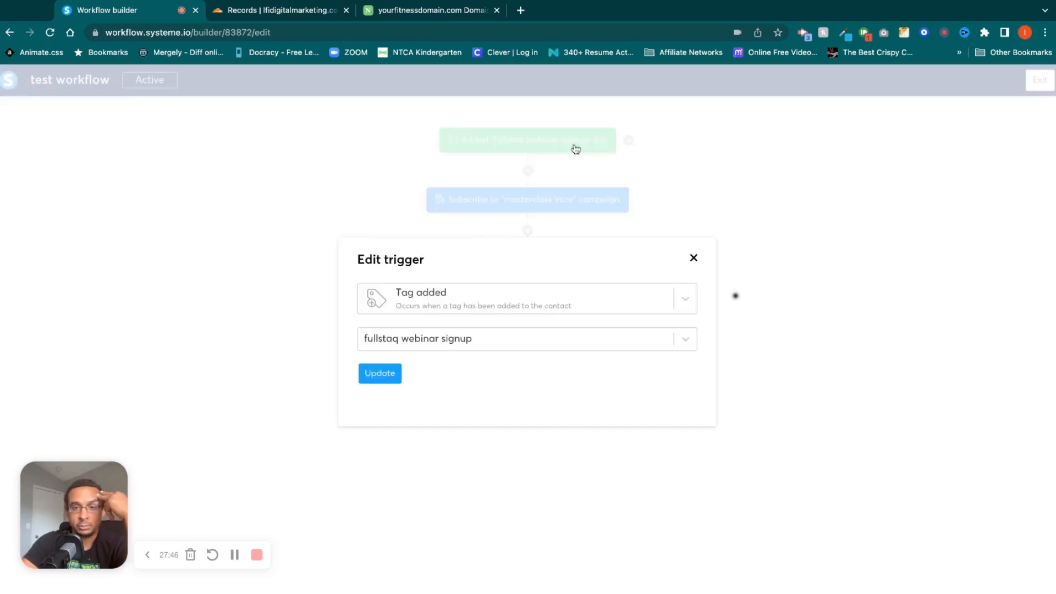
left_click(685, 302)
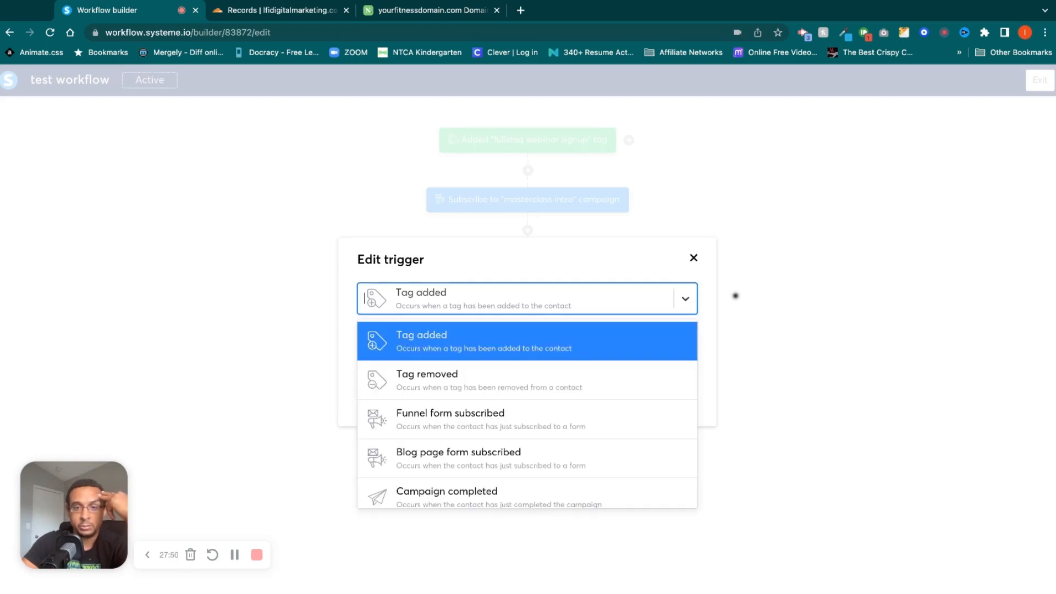
left_click(681, 298)
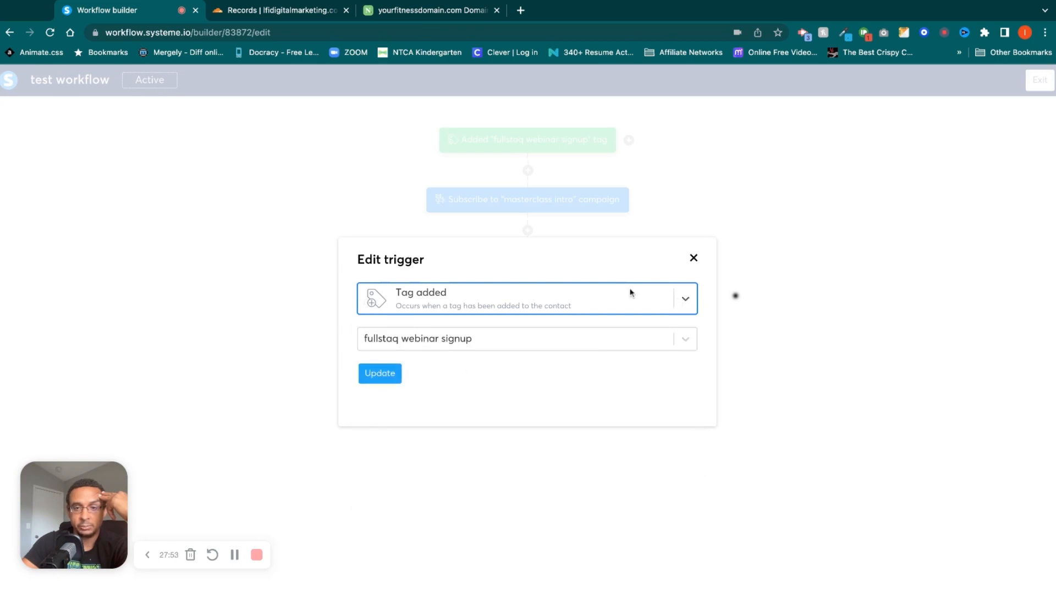
left_click(693, 258)
Look through the action types that can be added to the Yes branch of the "Person is active?" decision.
mouse_move(546, 196)
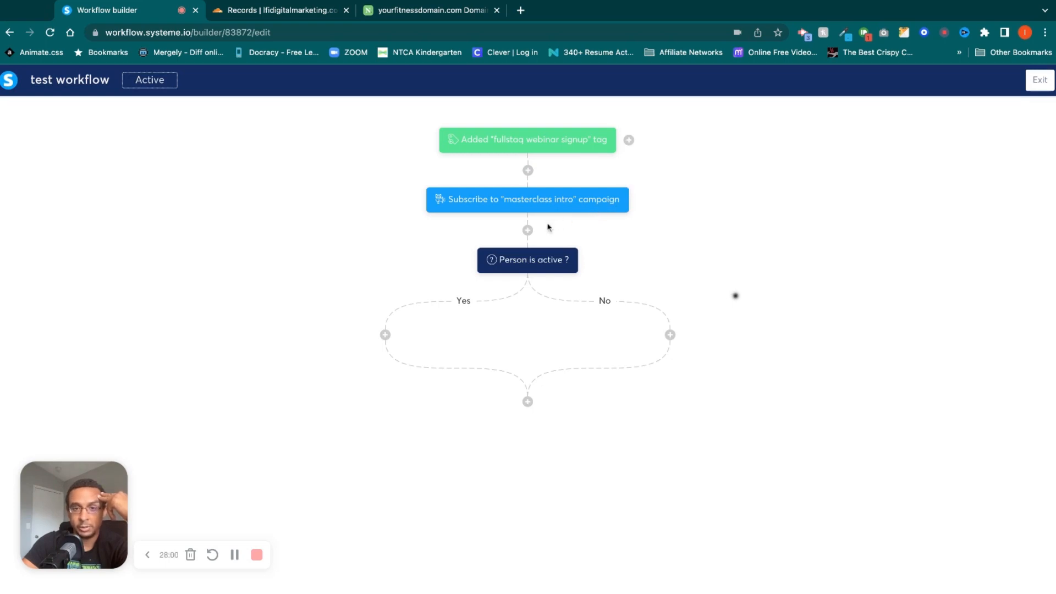
mouse_move(535, 256)
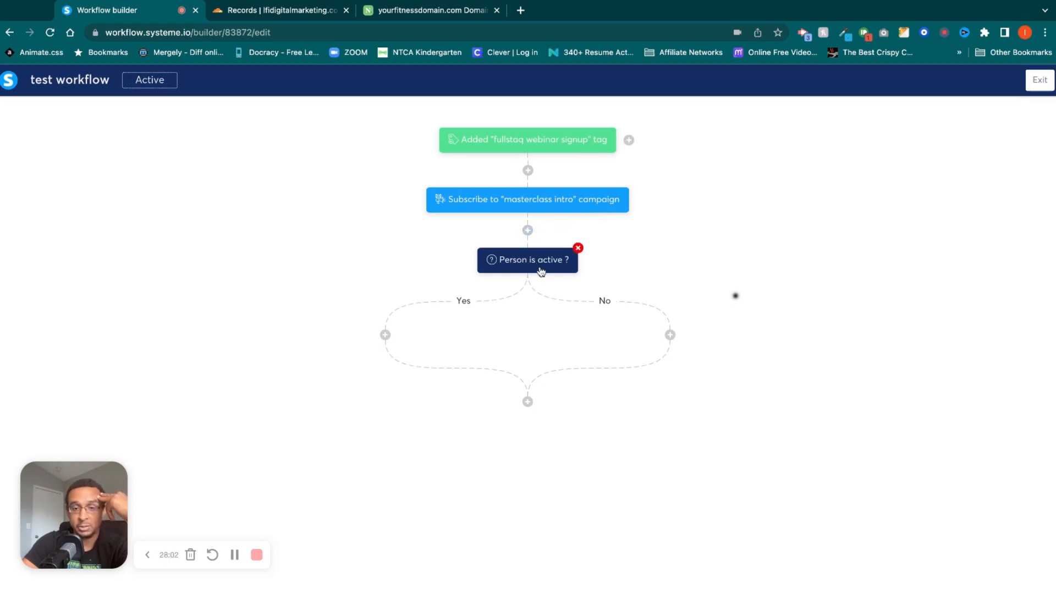
left_click(385, 334)
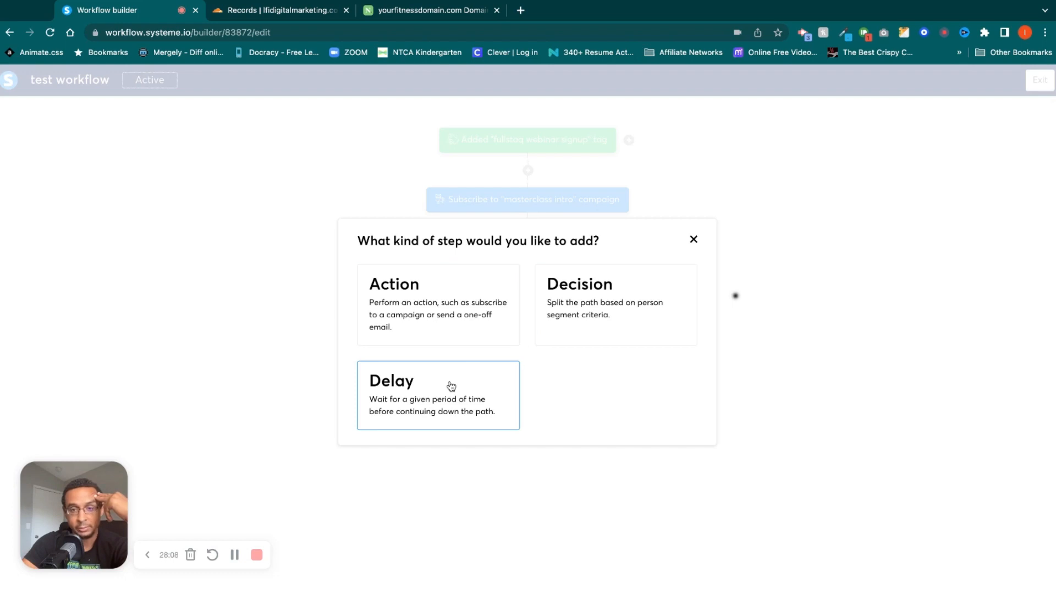
left_click(460, 308)
left_click(480, 302)
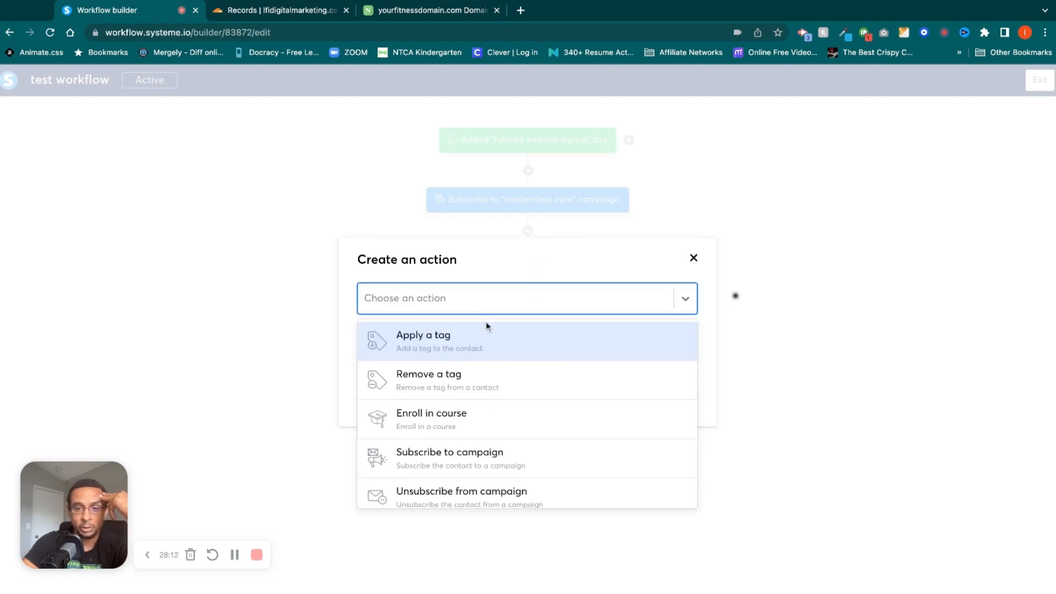
scroll(550, 387, "down", 1)
scroll(550, 388, "up", 1)
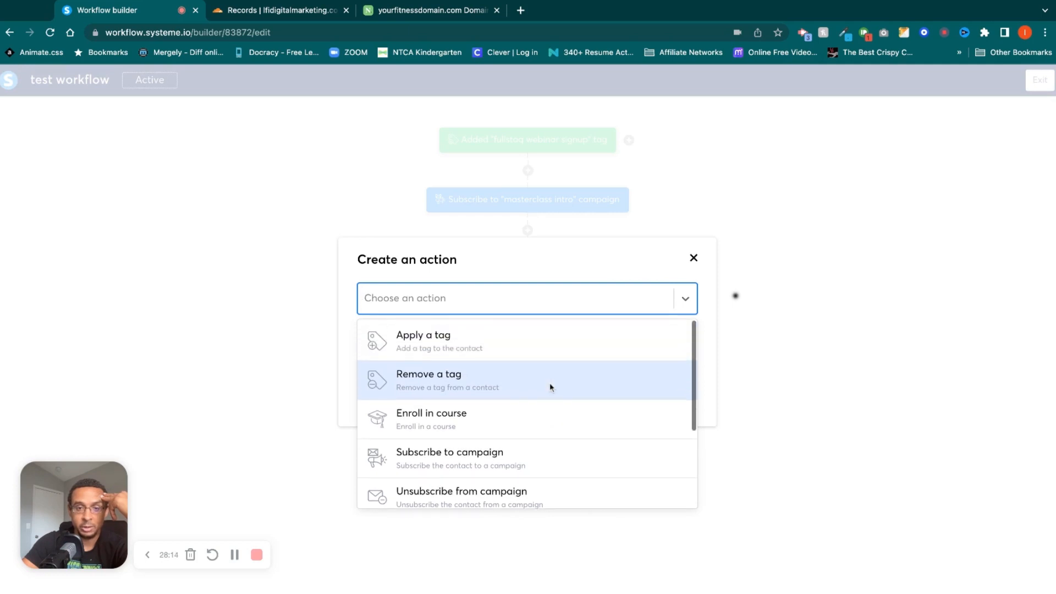
scroll(550, 388, "down", 2)
scroll(540, 448, "down", 2)
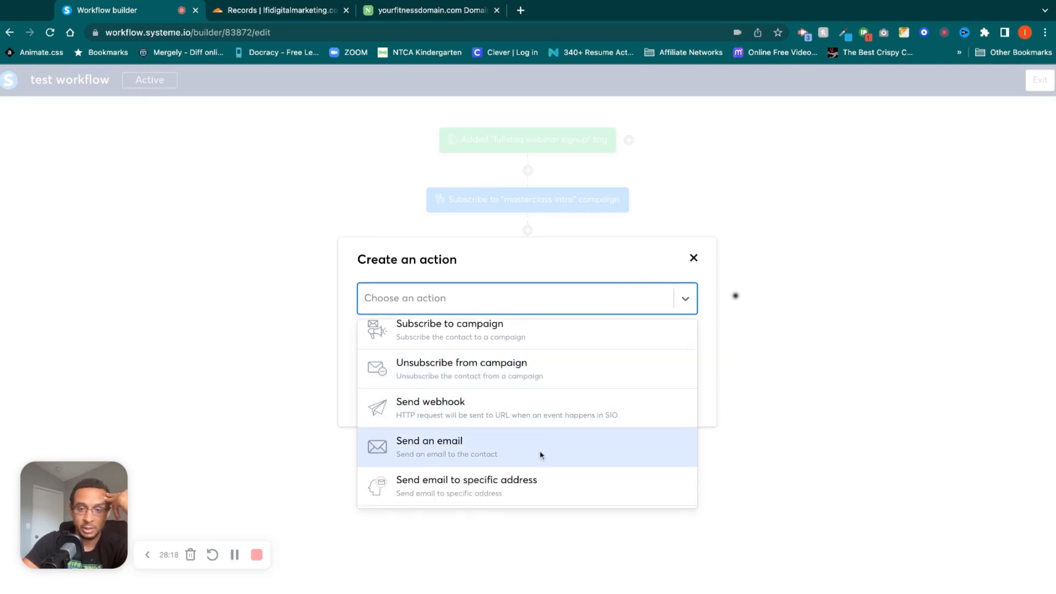
left_click(694, 259)
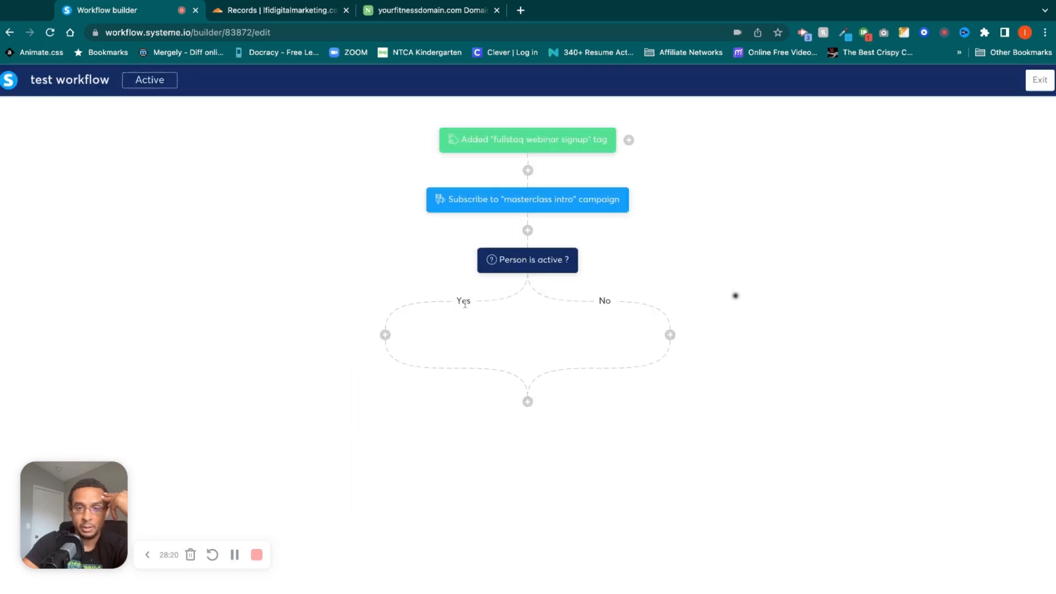
Start a new decision on the Yes branch with the condition that the contact is tagged with journal upsell.
left_click(385, 335)
left_click(639, 288)
left_click(427, 262)
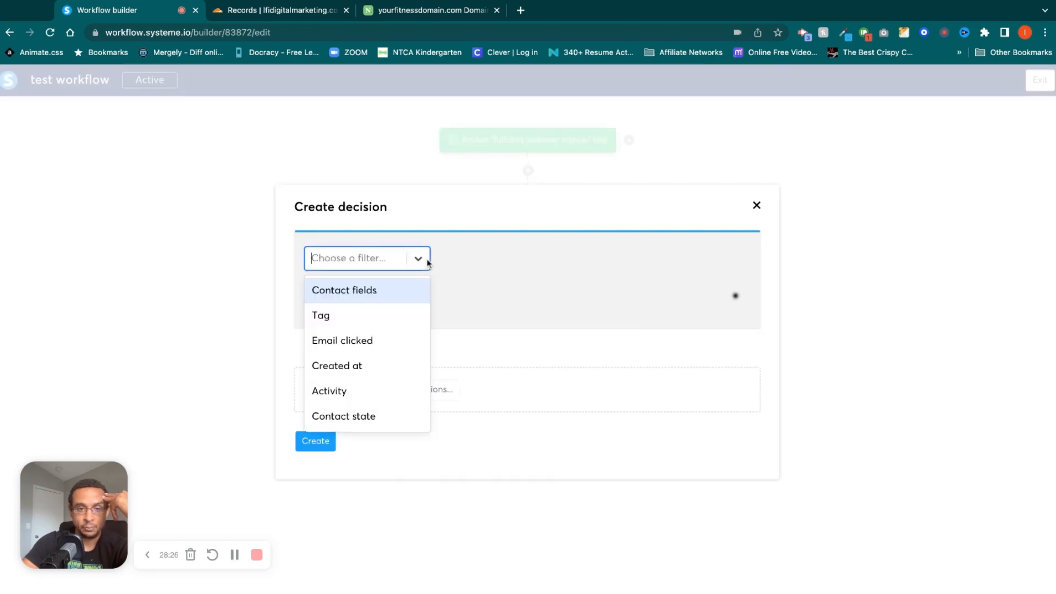
left_click(394, 326)
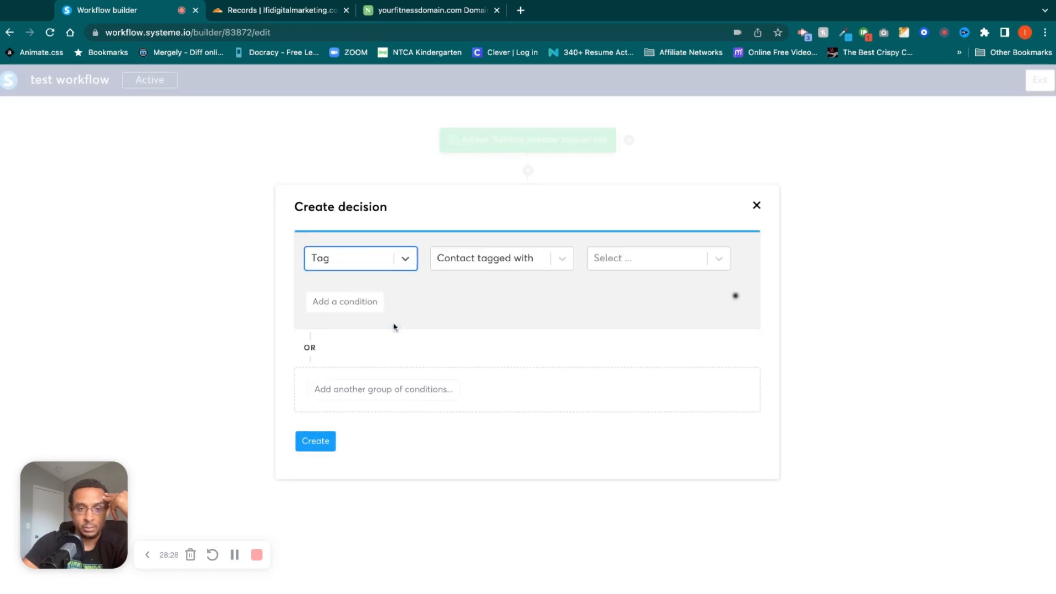
left_click(652, 259)
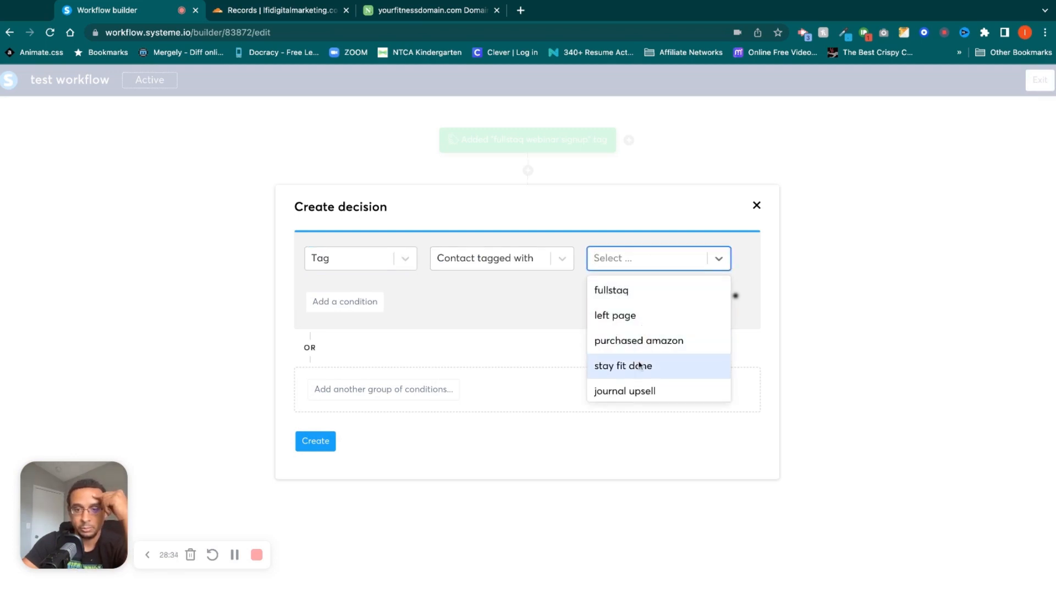
left_click(638, 390)
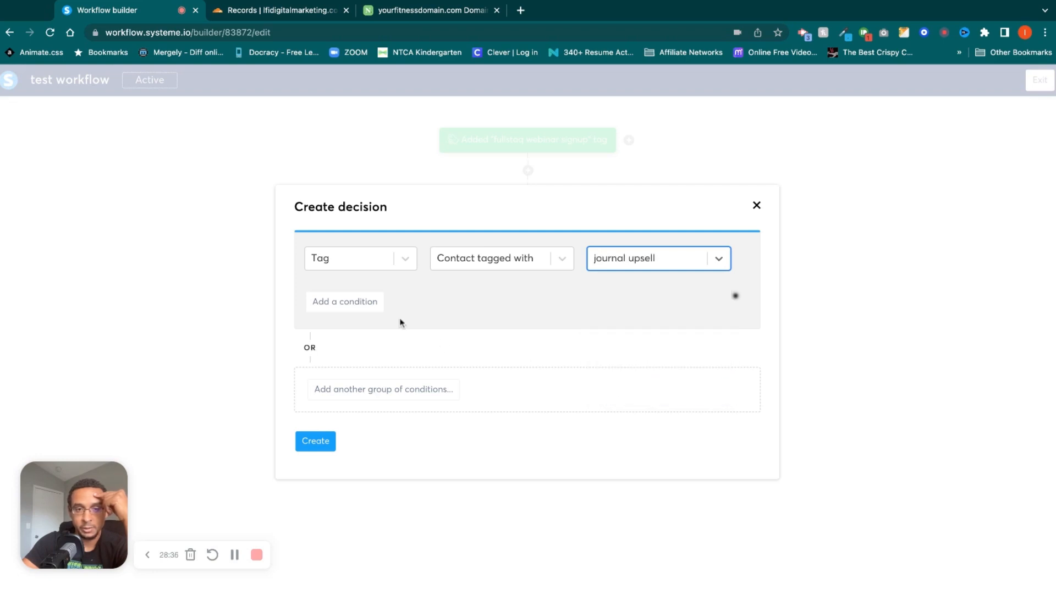
left_click(359, 302)
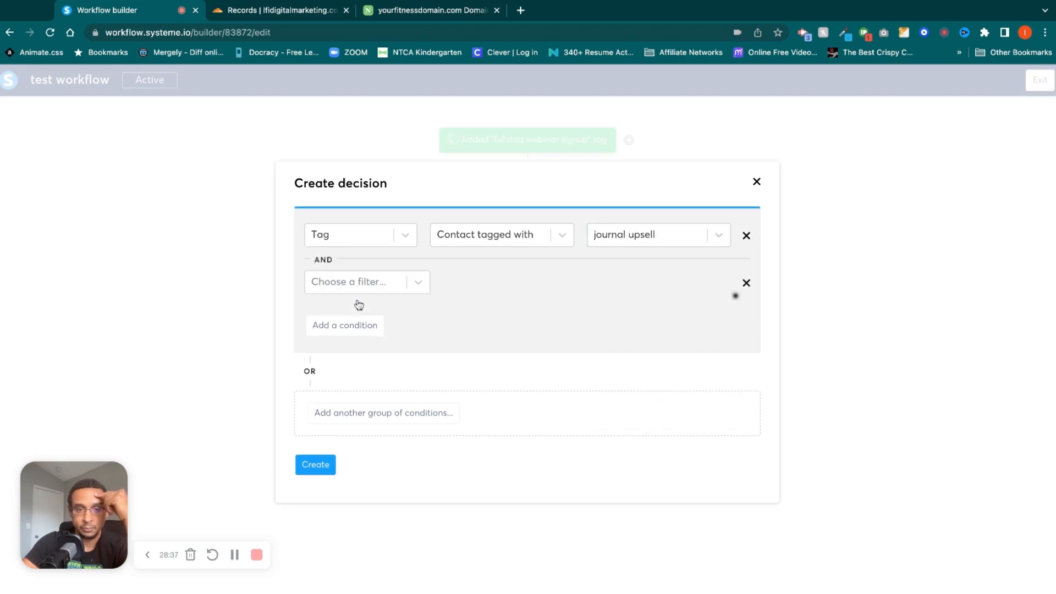
left_click(746, 282)
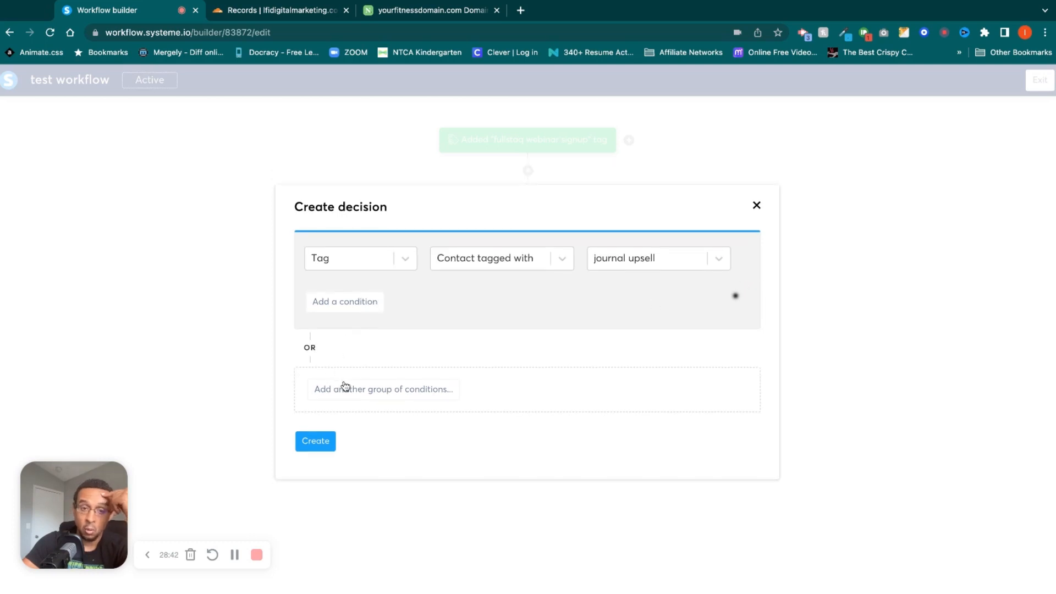
Add an OR condition for a link clicked in the email "did you watch this?", create the decision, and exit the workflow.
left_click(354, 396)
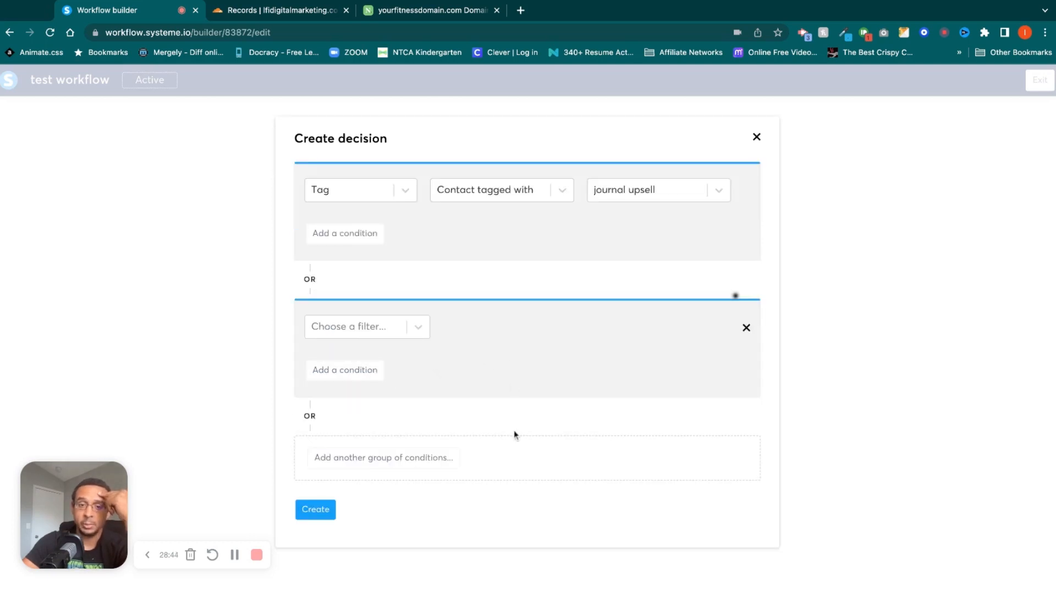
left_click(418, 327)
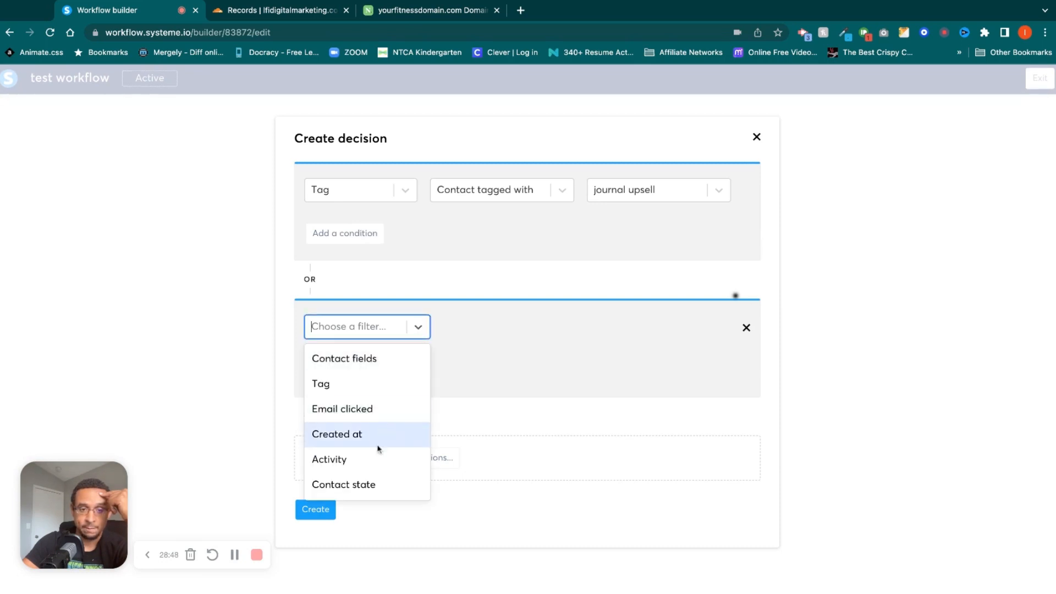
left_click(376, 410)
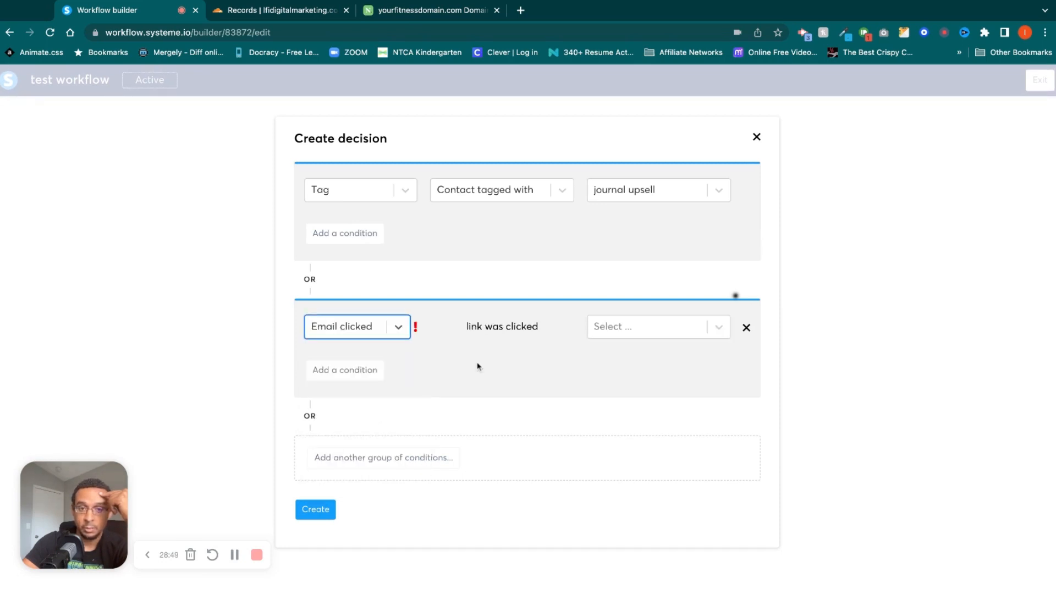
left_click(640, 329)
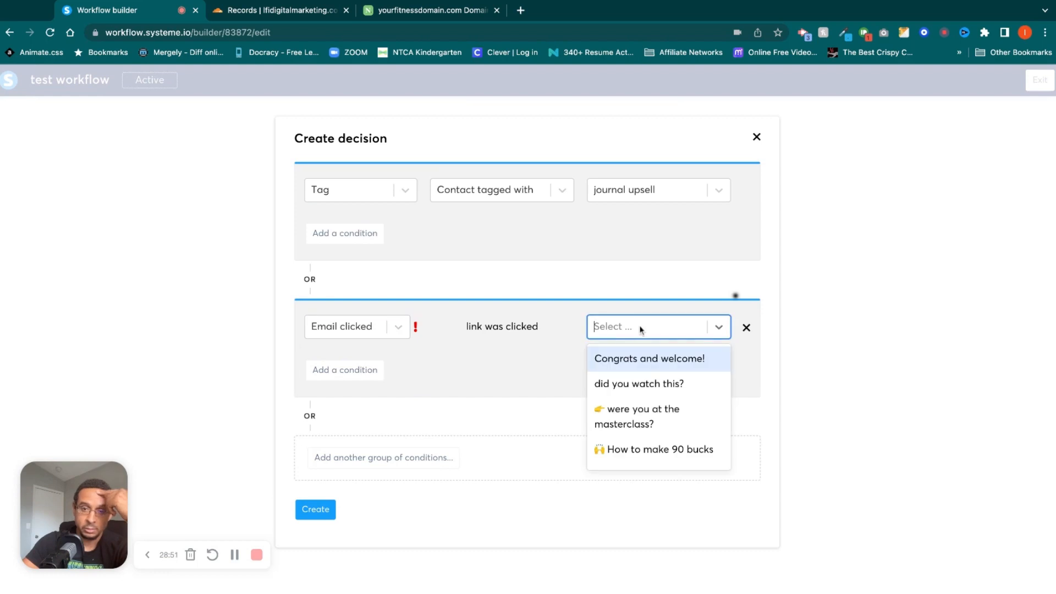
left_click(649, 384)
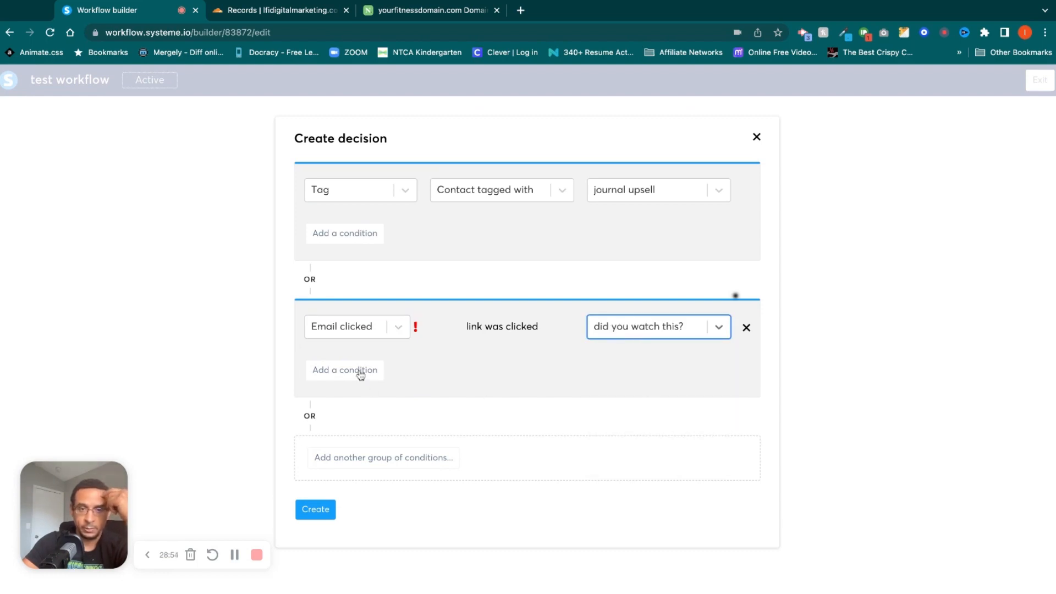
left_click(327, 510)
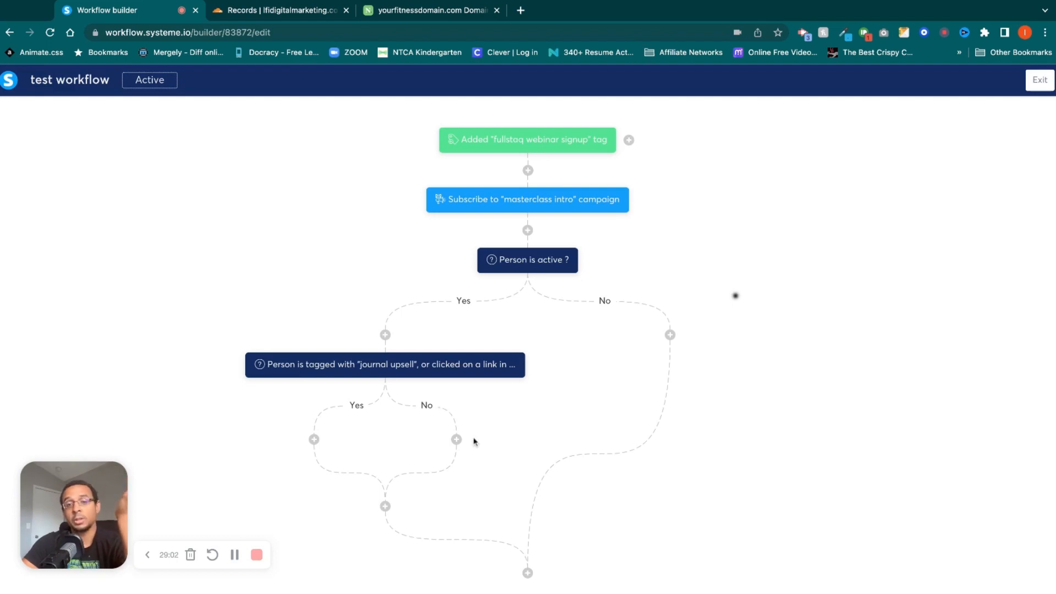
left_click(1043, 84)
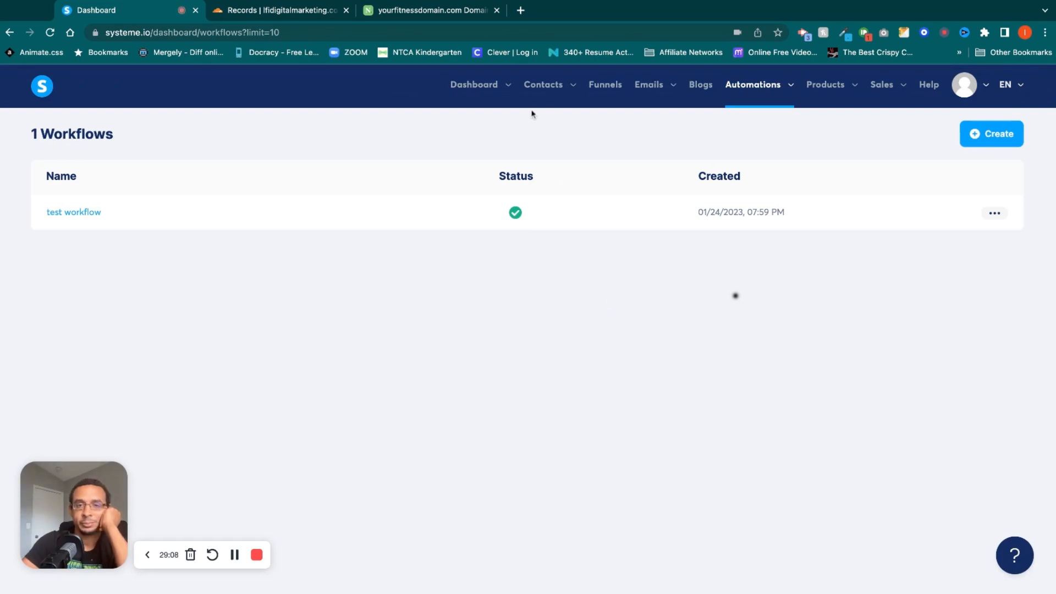
Open the physical products list and look through the new product form's name, description, SKU, tax, price and media fields.
mouse_move(838, 90)
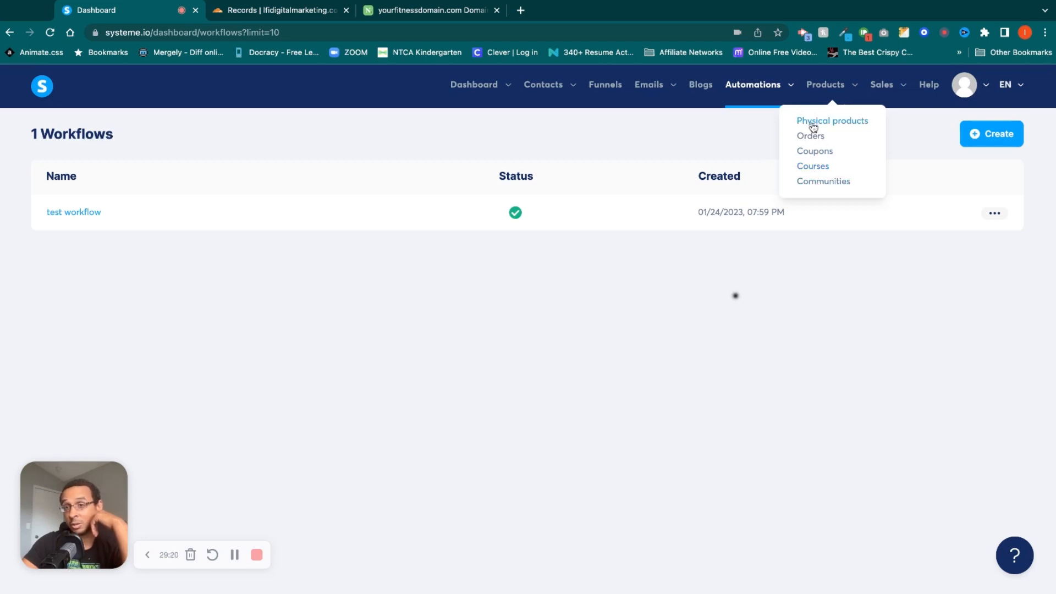
left_click(812, 124)
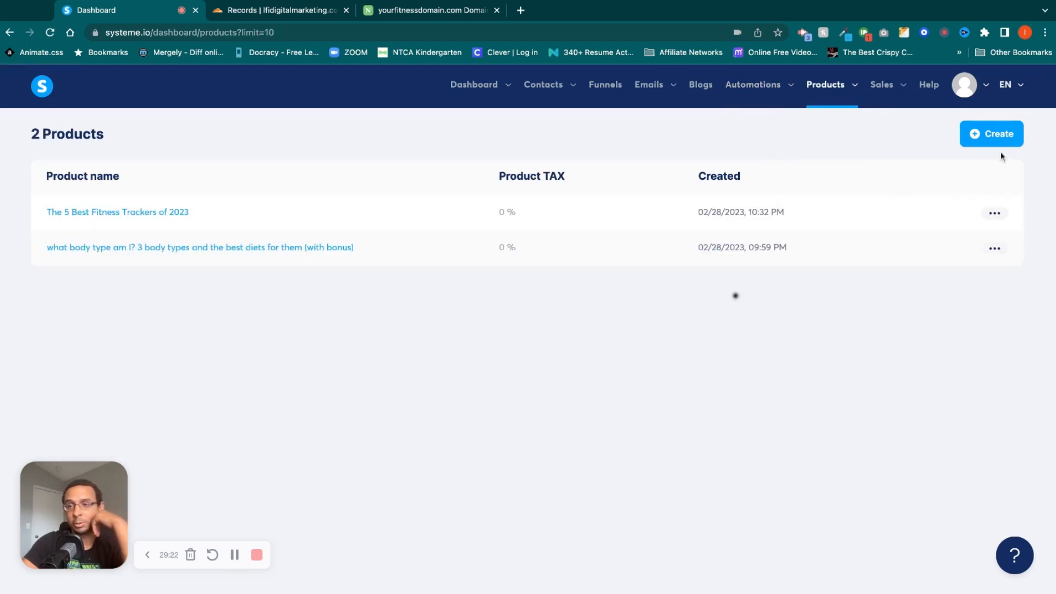
left_click(996, 134)
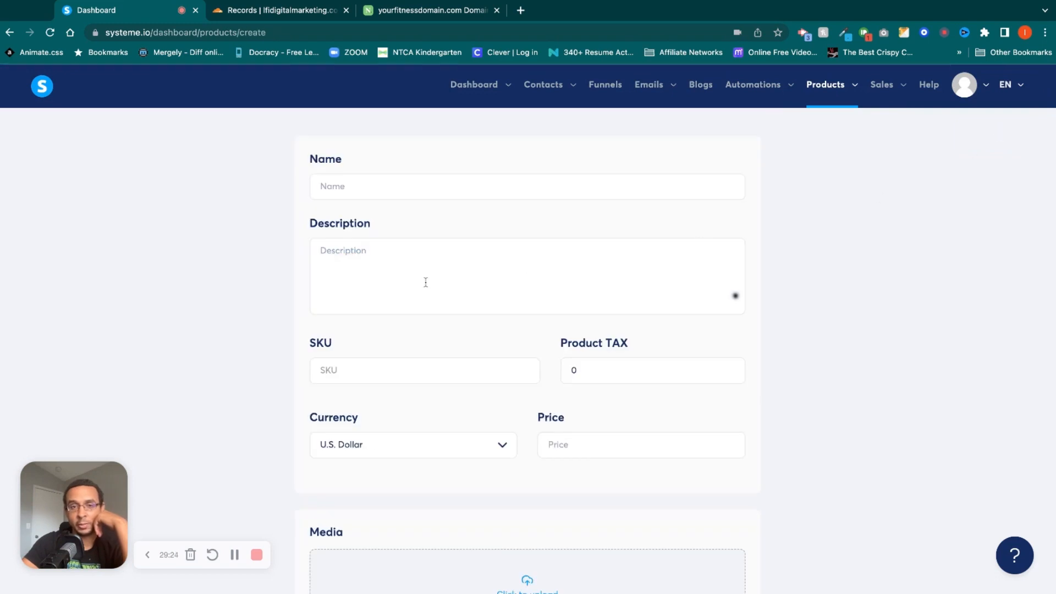
left_click(420, 183)
left_click(420, 268)
left_click(446, 373)
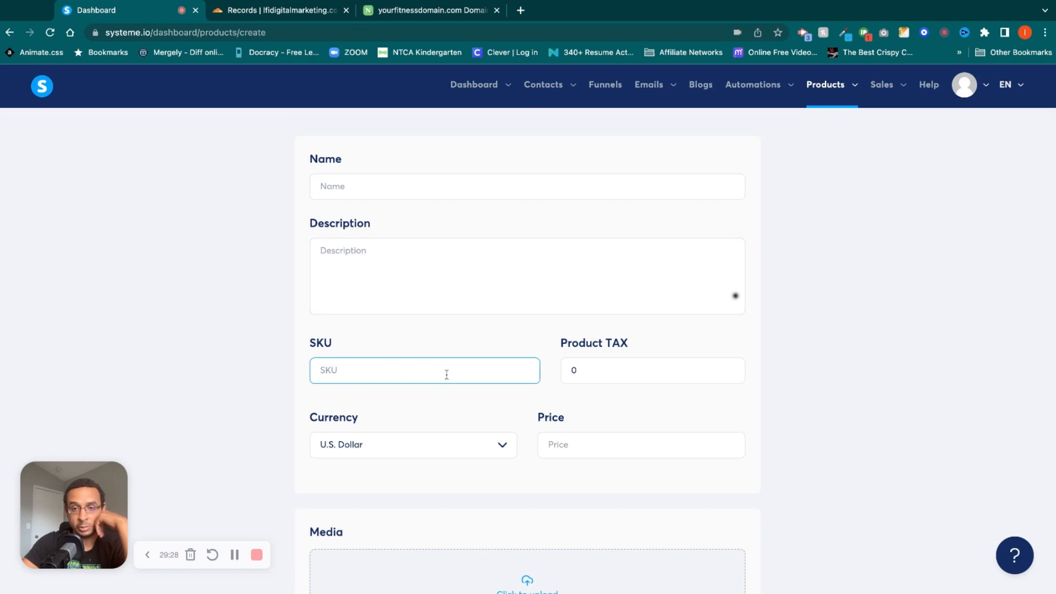
scroll(643, 372, "down", 5)
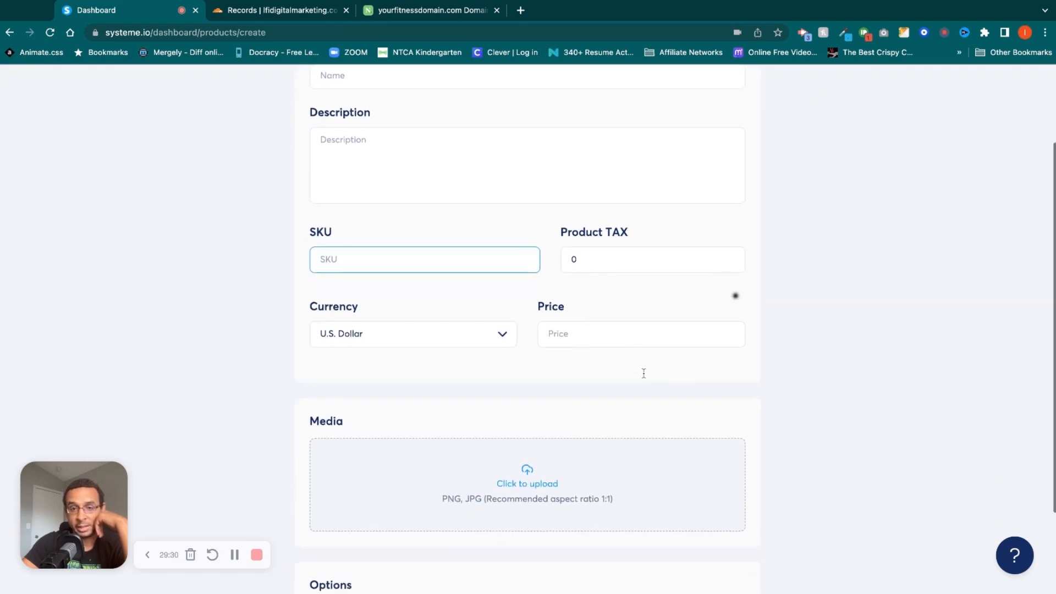
scroll(564, 502, "down", 2)
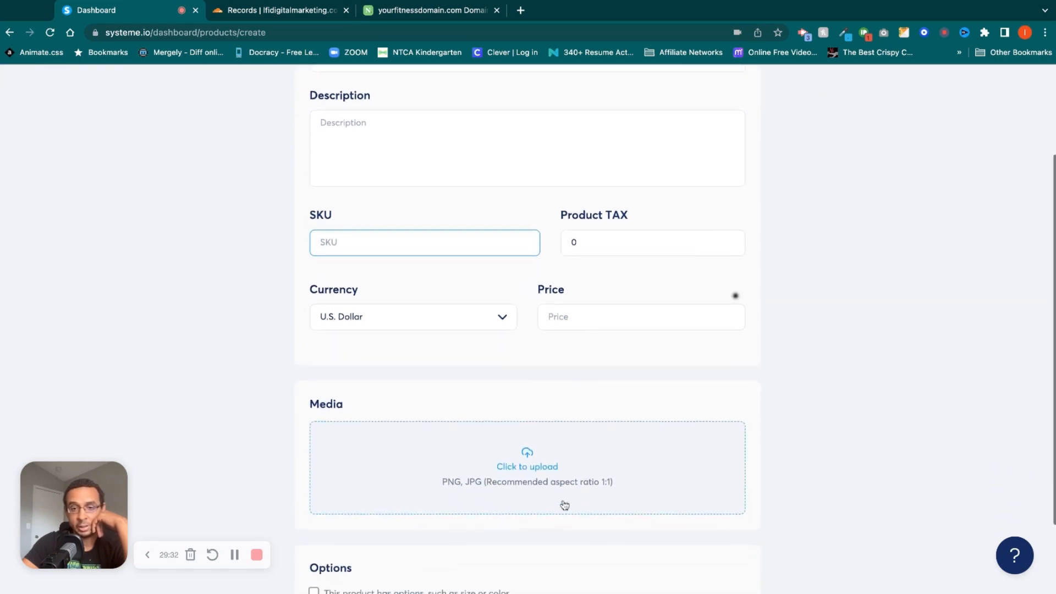
scroll(575, 438, "down", 3)
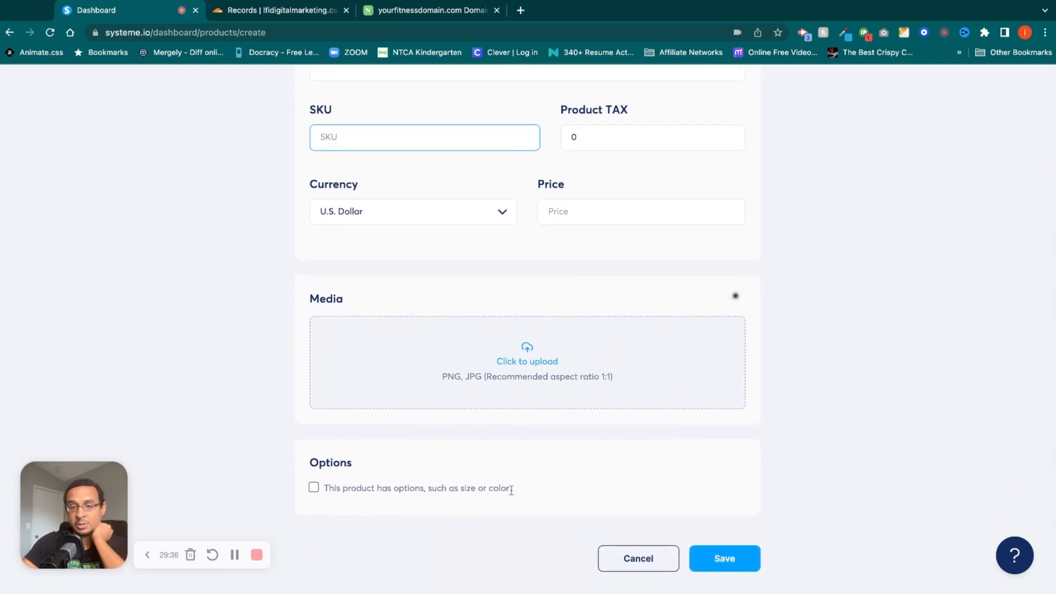
Enable product options such as size or color, look at the option name and value fields, and cancel the product.
left_click(312, 490)
scroll(382, 498, "down", 5)
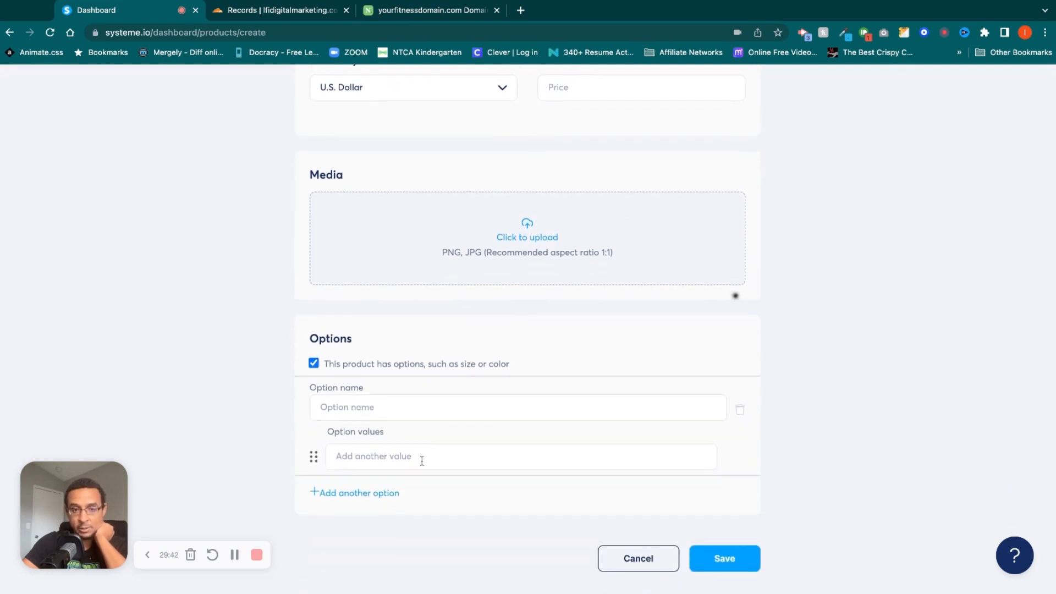
left_click(383, 406)
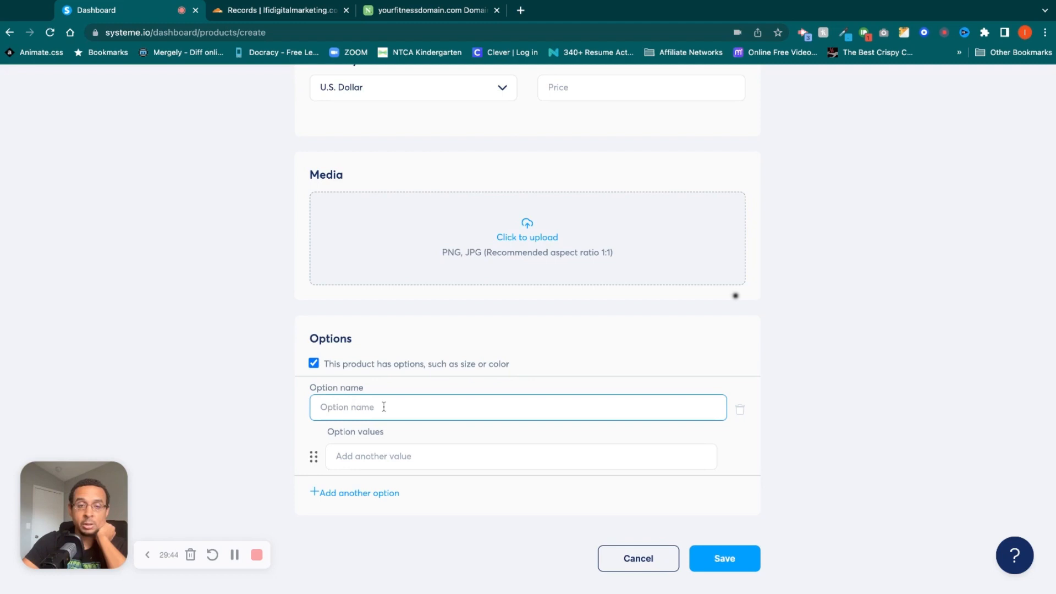
left_click(397, 455)
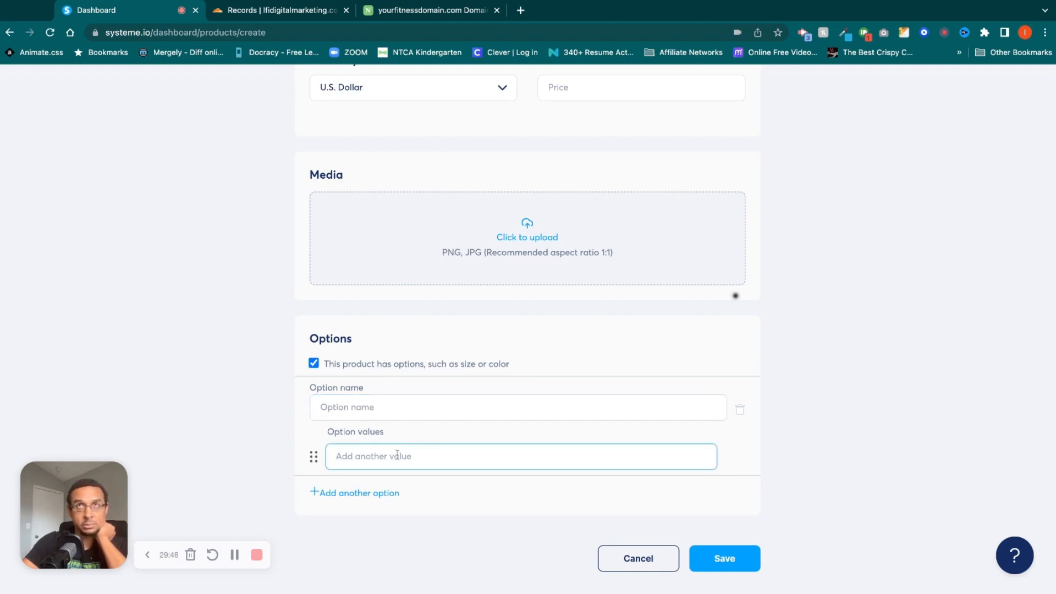
left_click(381, 408)
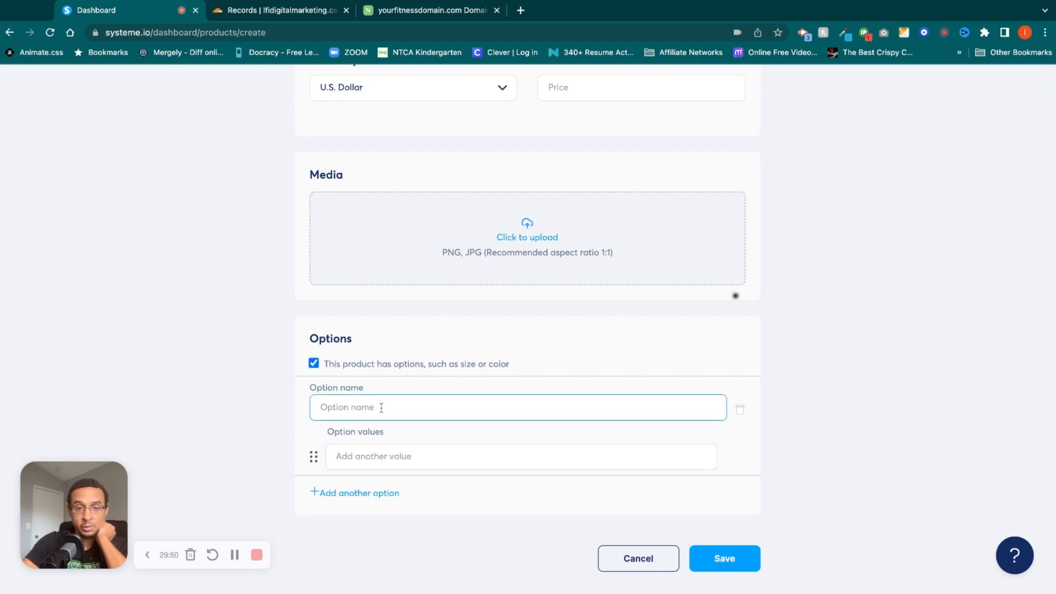
left_click(391, 460)
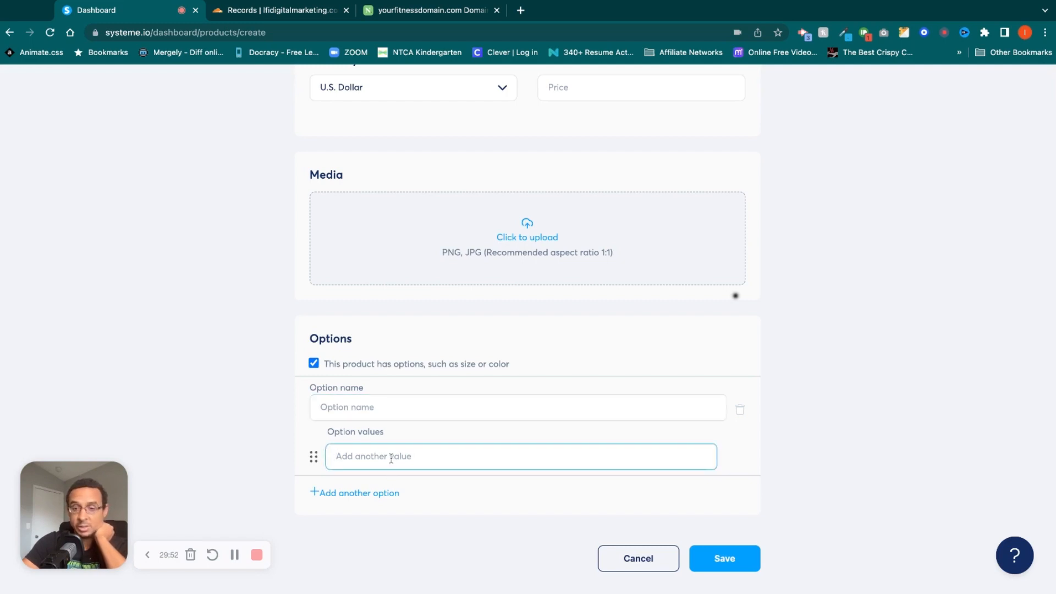
left_click(640, 565)
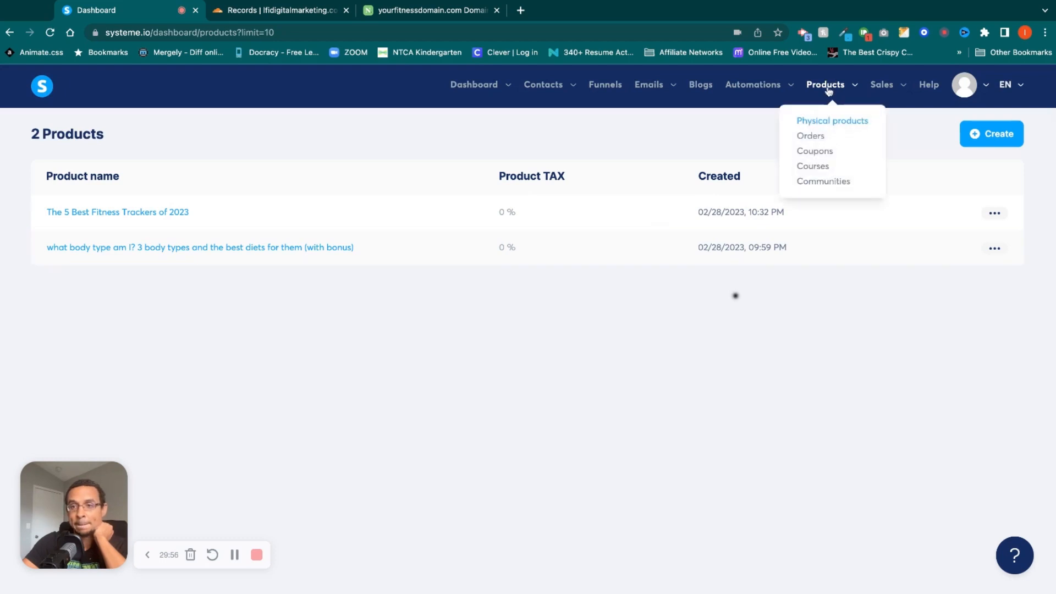
Look at the orders list and go to the coupons list.
left_click(811, 136)
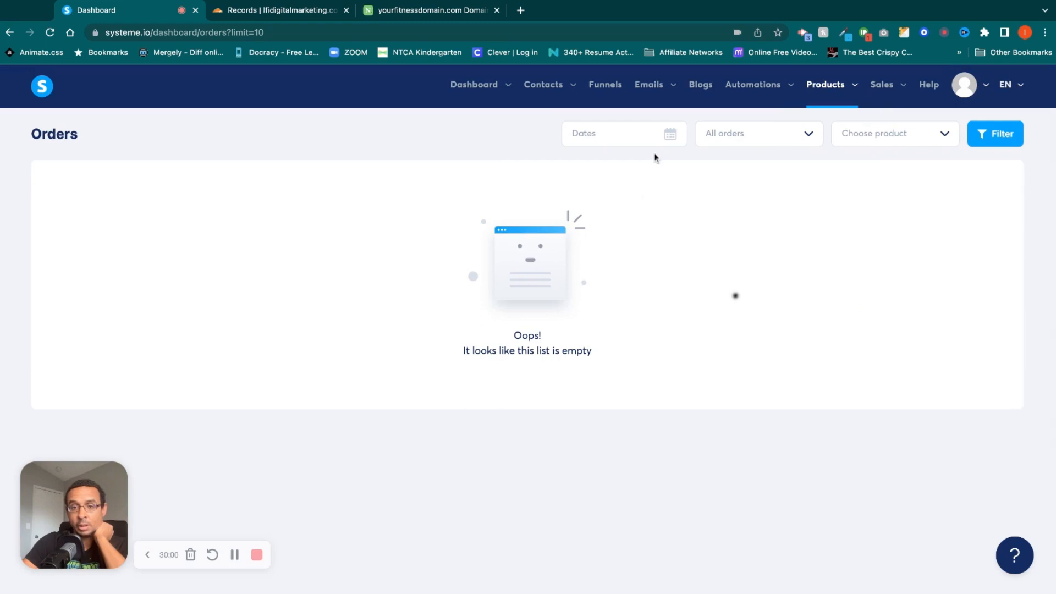
mouse_move(830, 86)
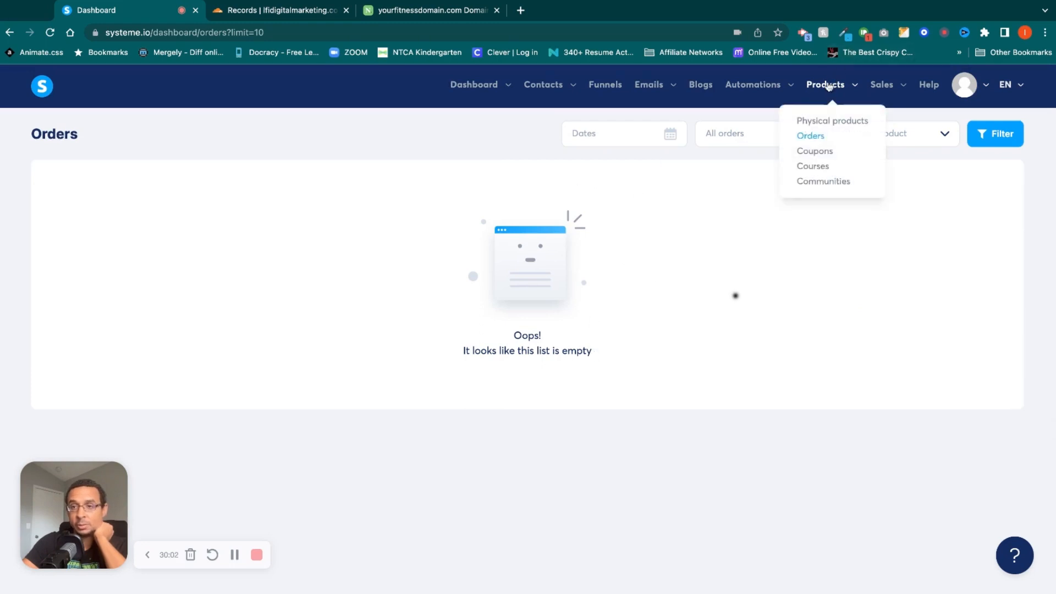
left_click(818, 151)
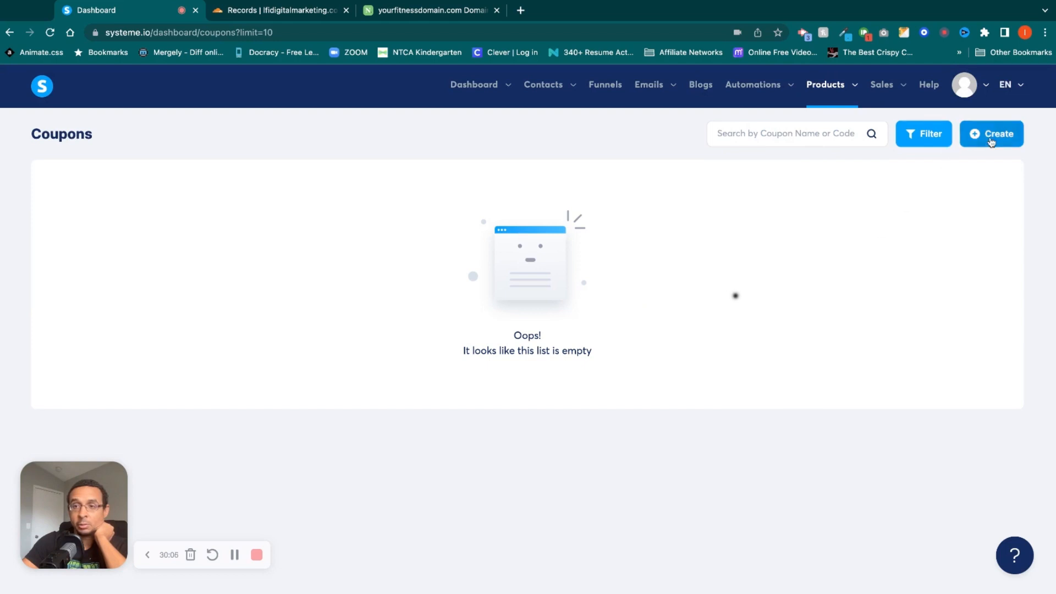
Look through the new coupon form, including the discount types, discount amount and limit of use, and close it without saving.
left_click(967, 144)
left_click(433, 256)
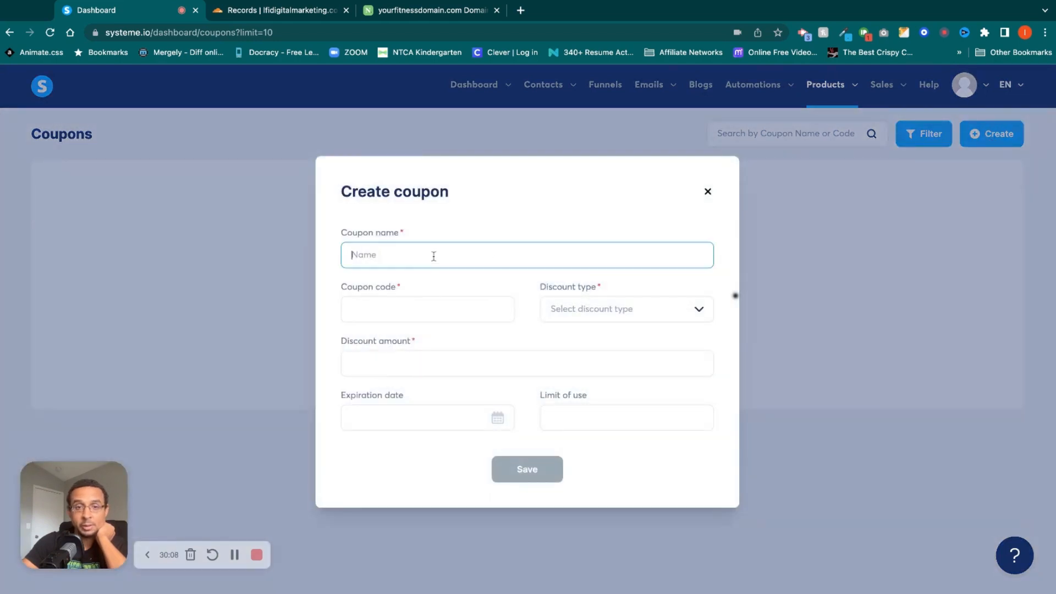
left_click(434, 313)
left_click(655, 315)
left_click(704, 313)
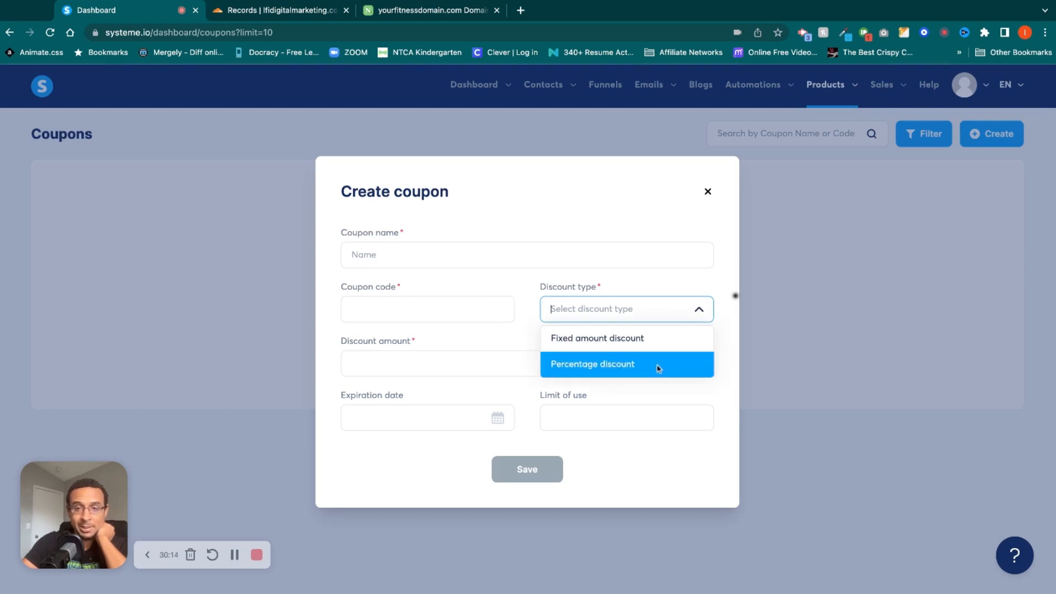
left_click(474, 365)
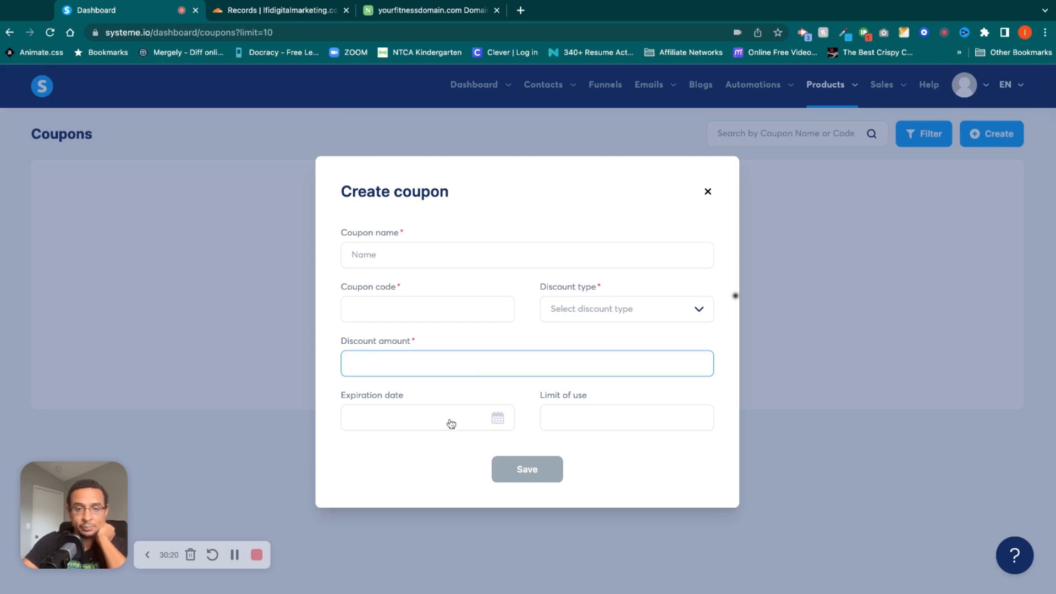
left_click(597, 412)
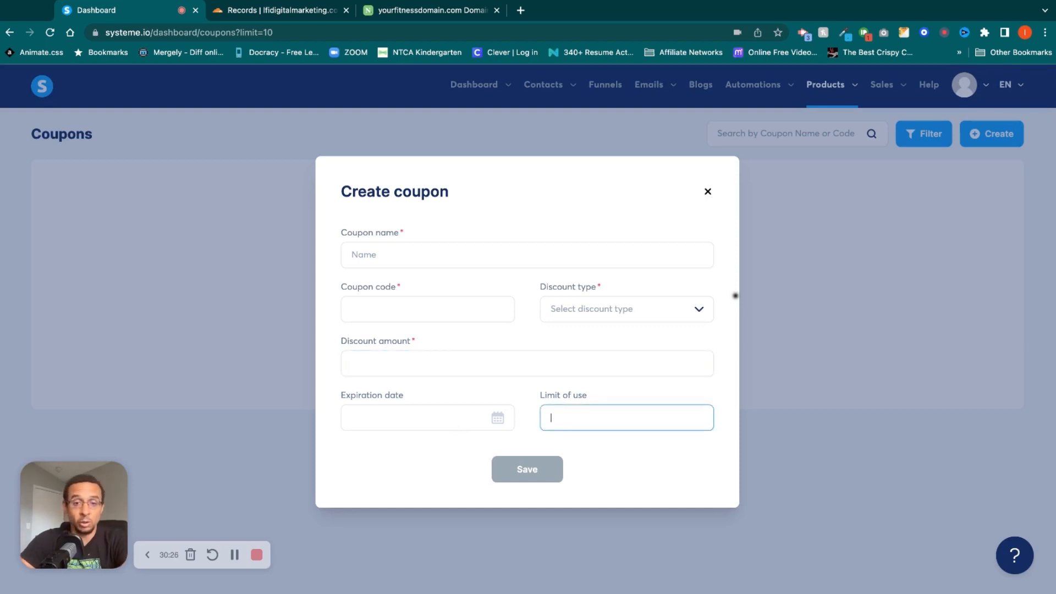
left_click(708, 191)
Start a new course from the courses list and review its title, instructor name, description, domain and URL path fields.
mouse_move(831, 85)
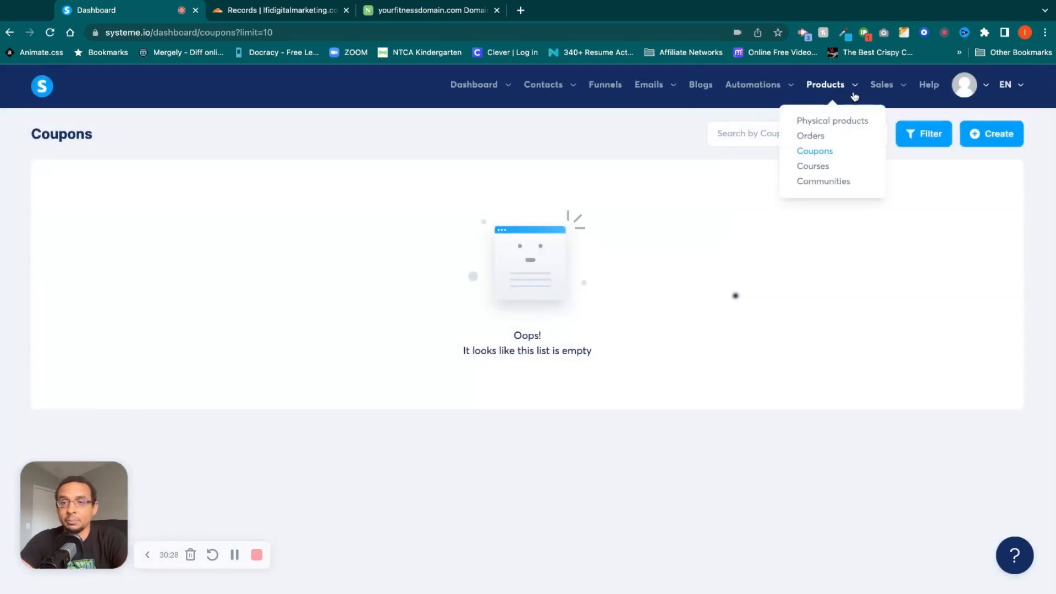
left_click(813, 166)
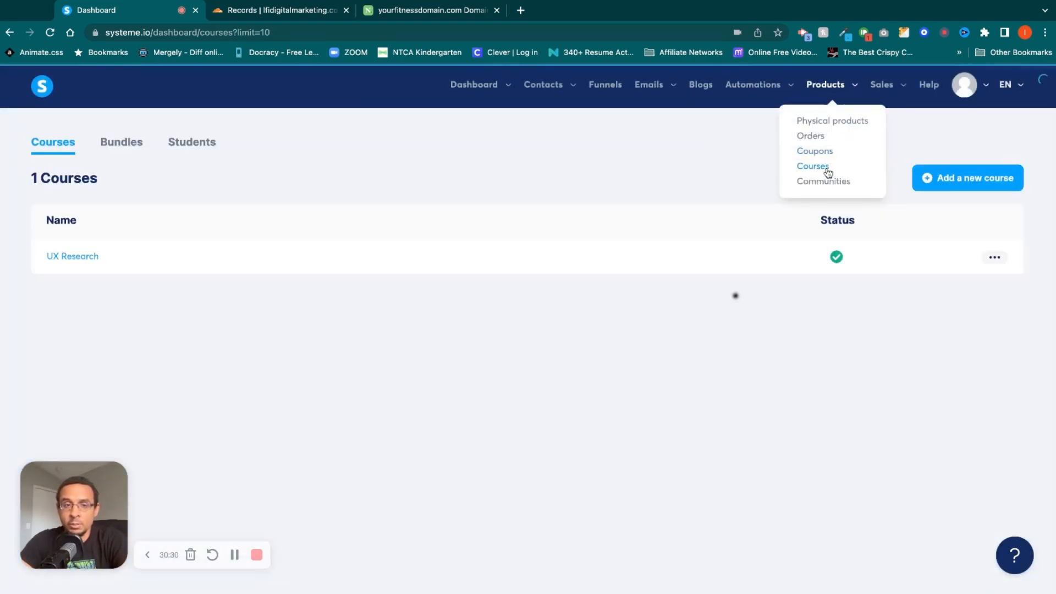
left_click(966, 176)
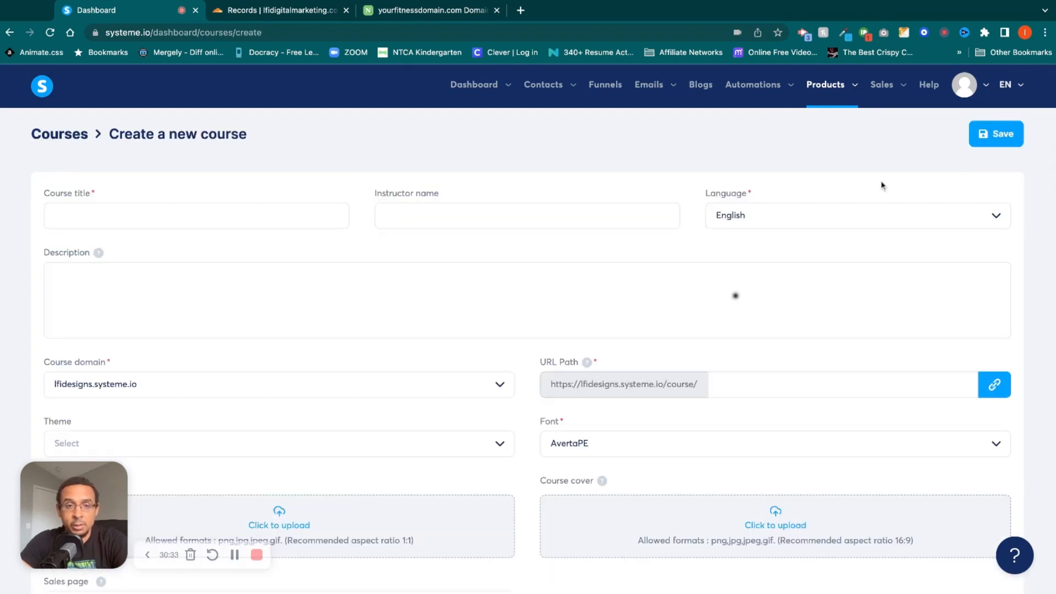
left_click(272, 222)
left_click(437, 213)
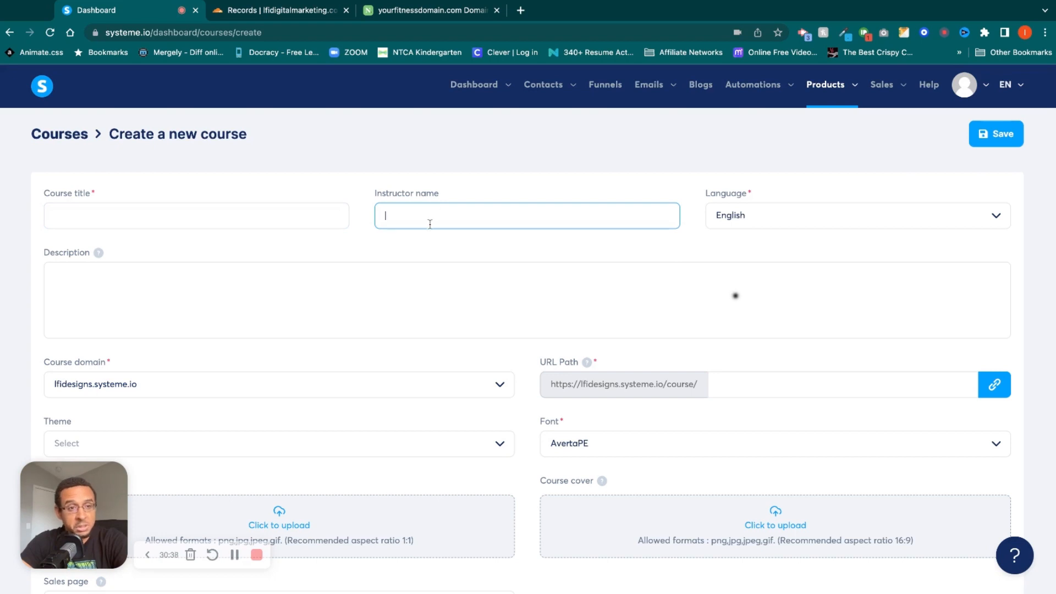
left_click(386, 278)
scroll(386, 278, "down", 3)
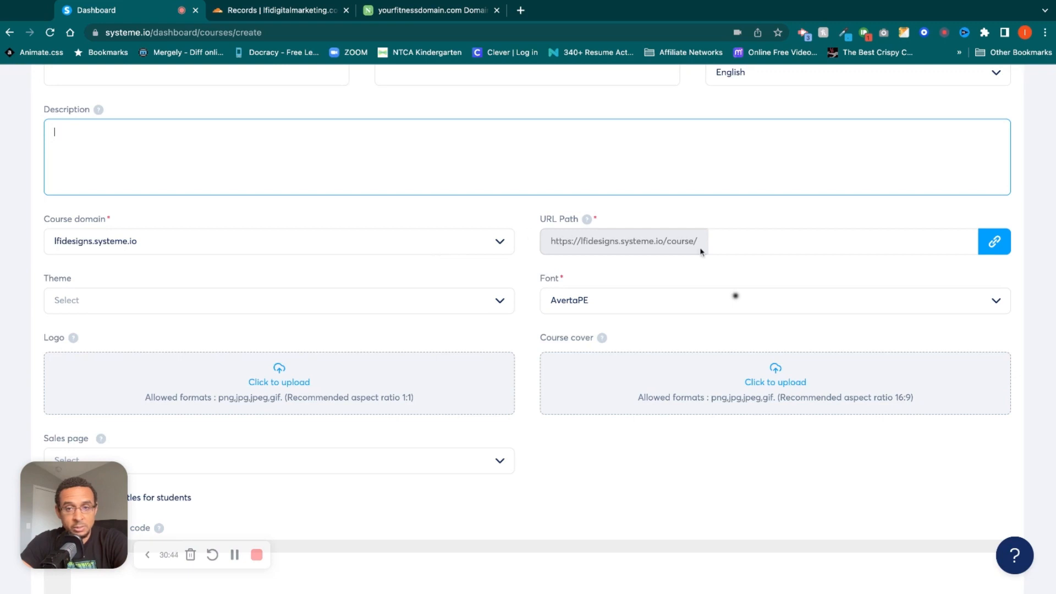
Look through the color themes available for the new course without choosing one.
left_click(497, 307)
scroll(464, 379, "down", 10)
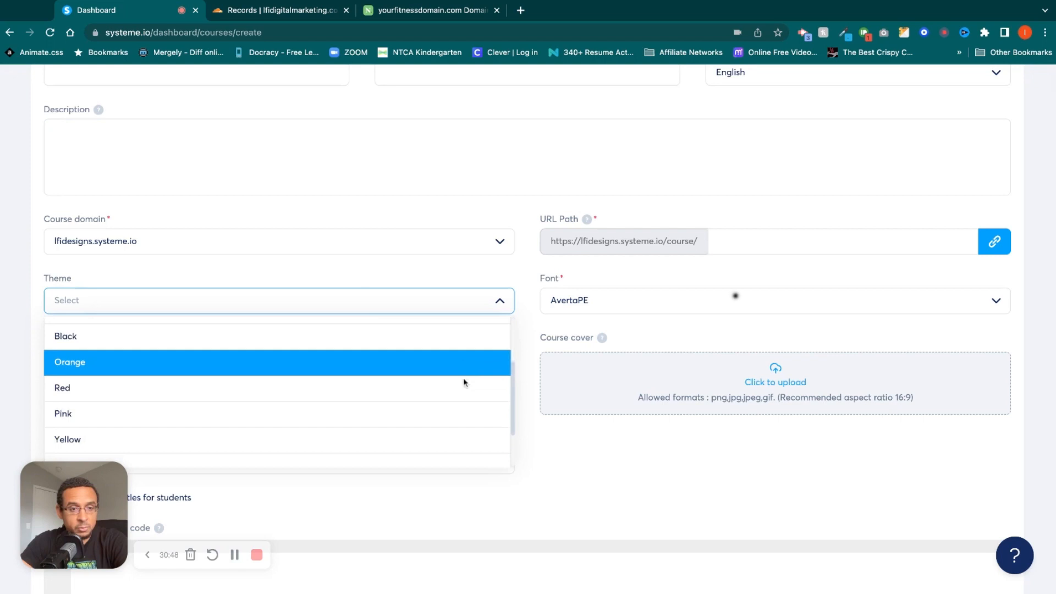
scroll(464, 384, "up", 5)
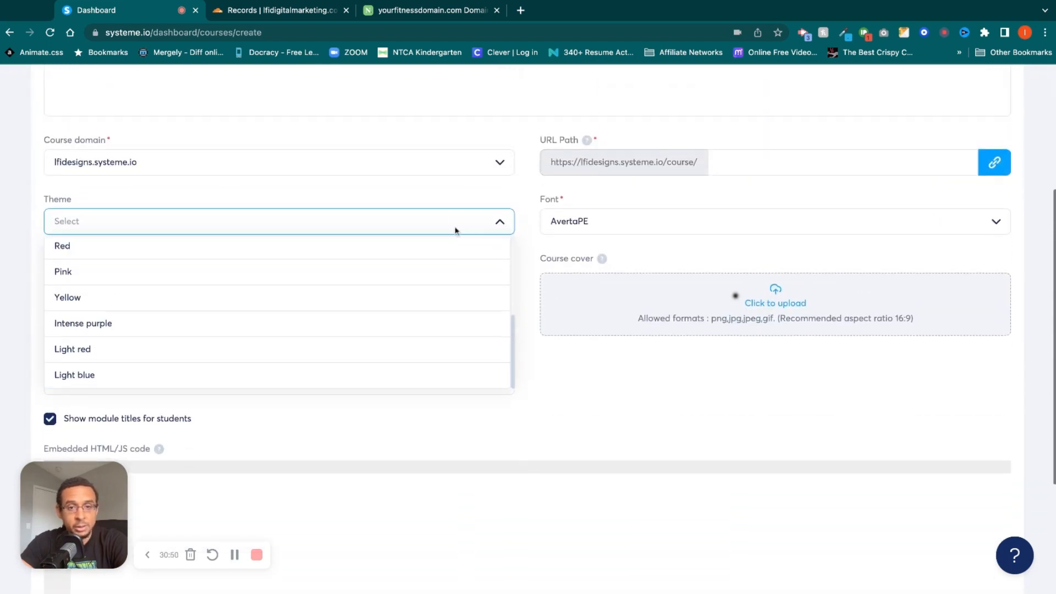
left_click(452, 211)
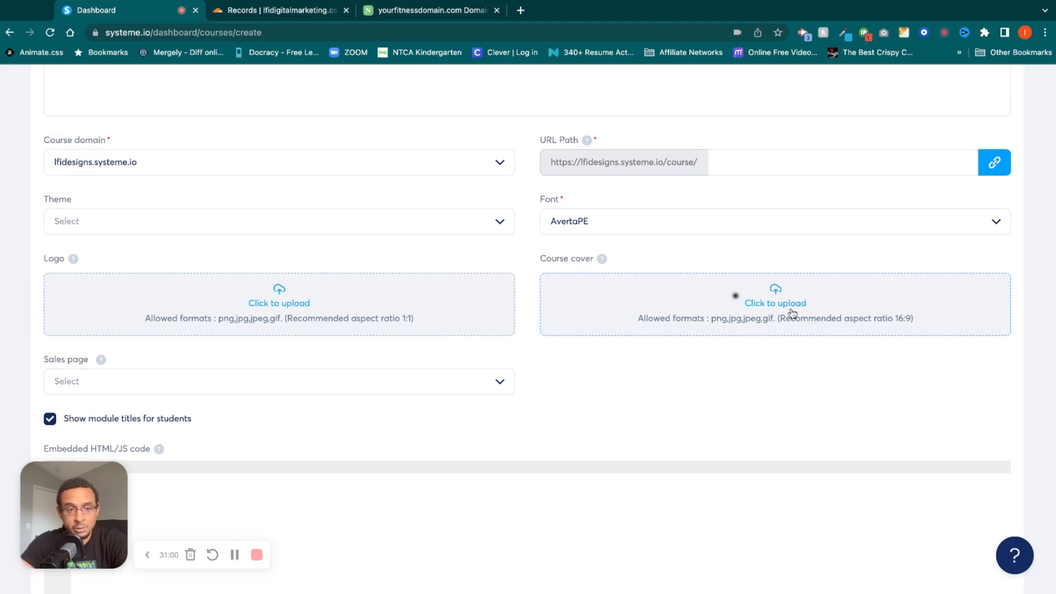
Check the new course's sales page choices and review the module title and embedded HTML/JS code settings.
left_click(499, 383)
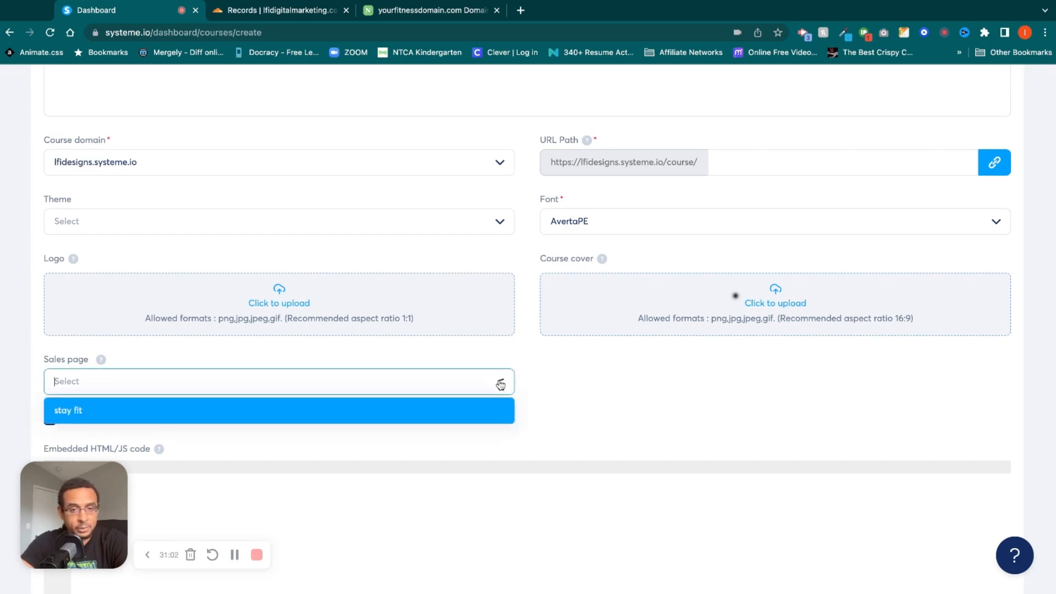
left_click(536, 372)
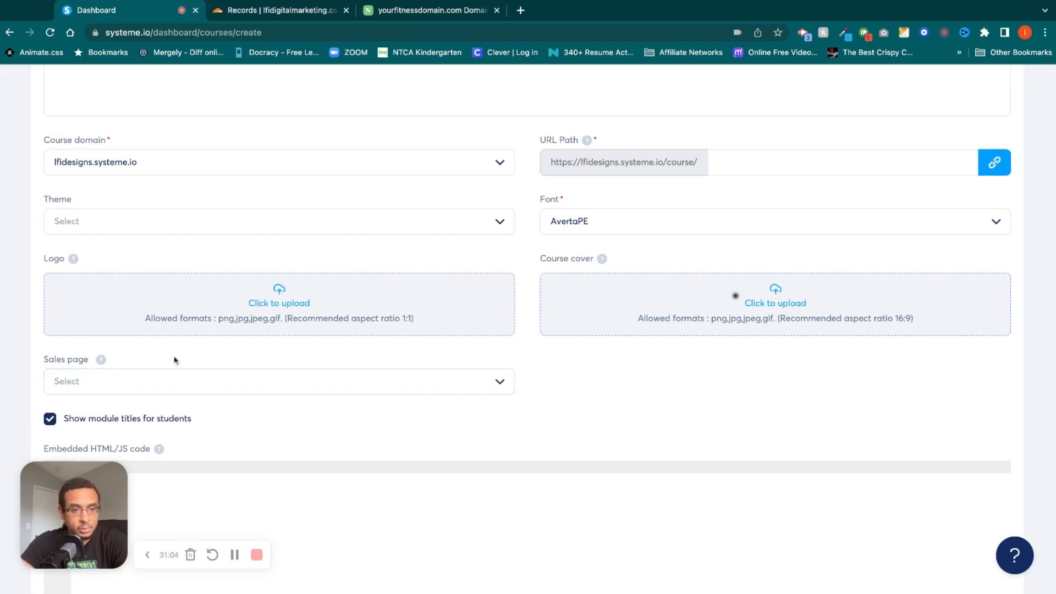
mouse_move(101, 362)
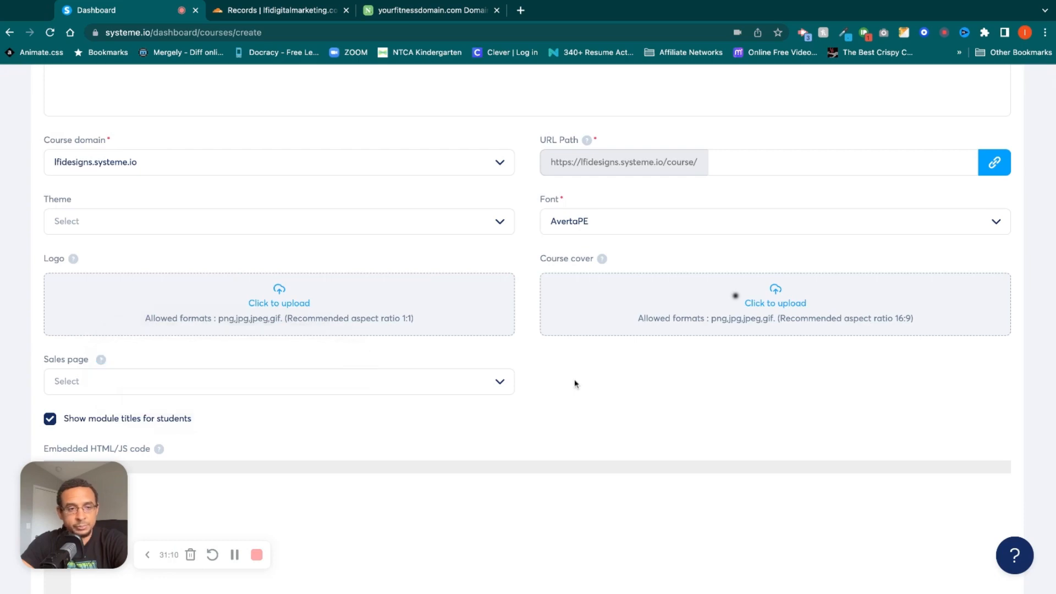
scroll(574, 382, "down", 3)
scroll(574, 383, "down", 2)
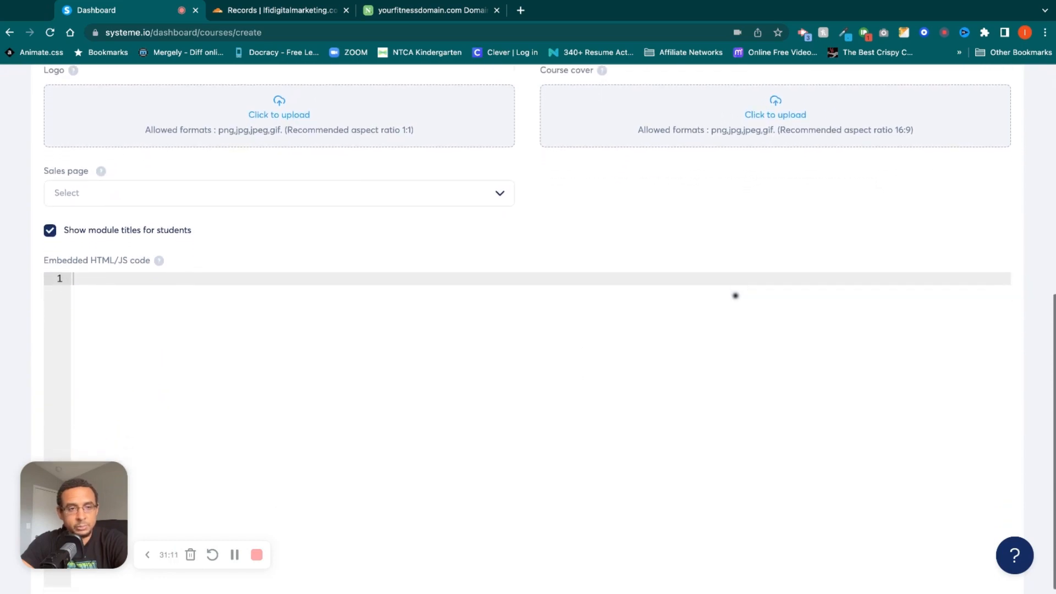
scroll(479, 336, "up", 10)
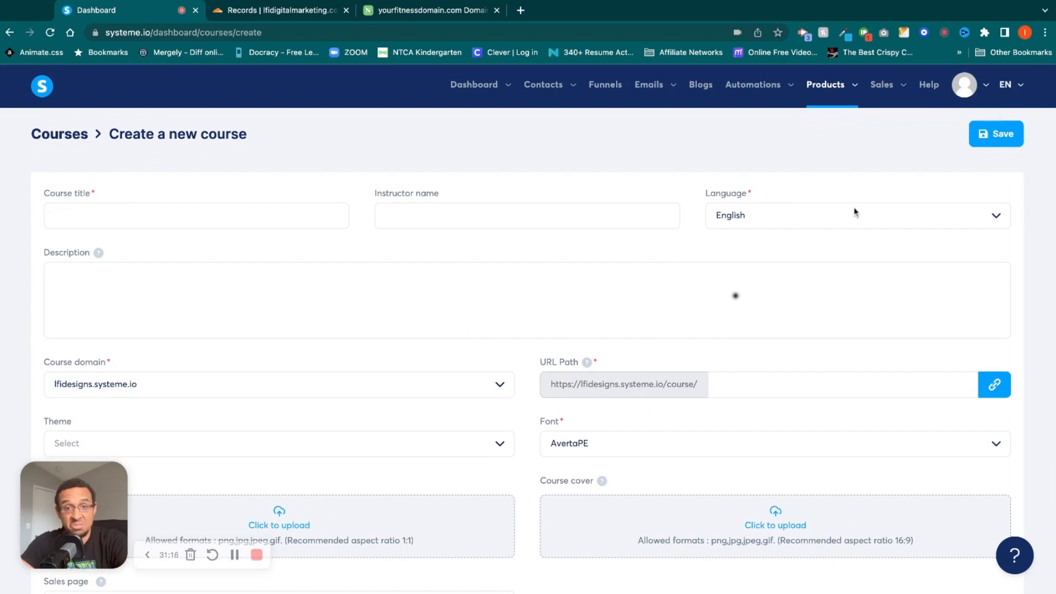
Leave the unsaved new course, review the UX Research course's settings, and return to the courses list.
mouse_move(837, 92)
left_click(817, 166)
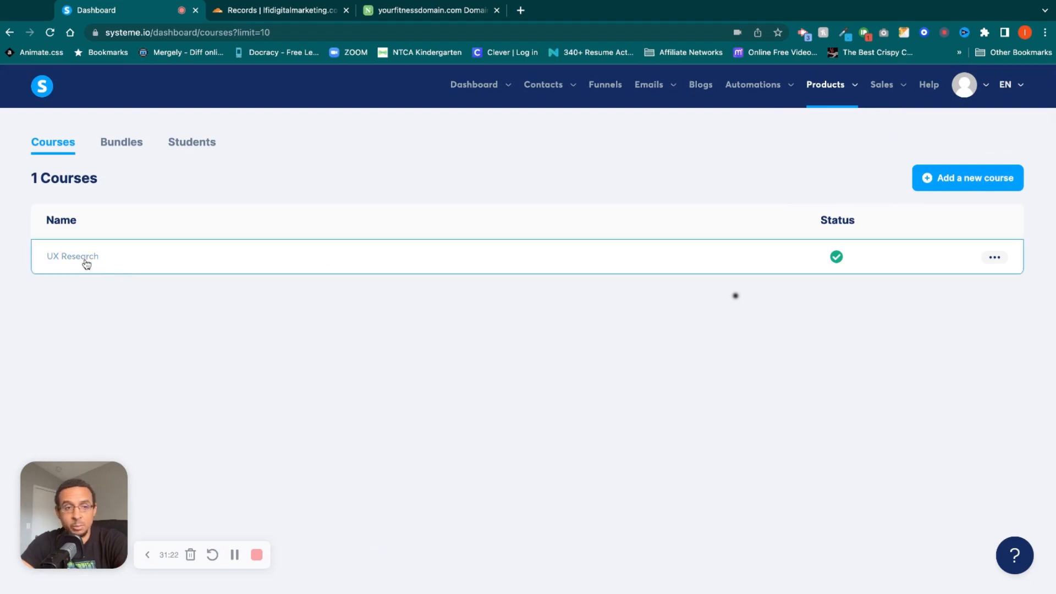
left_click(995, 259)
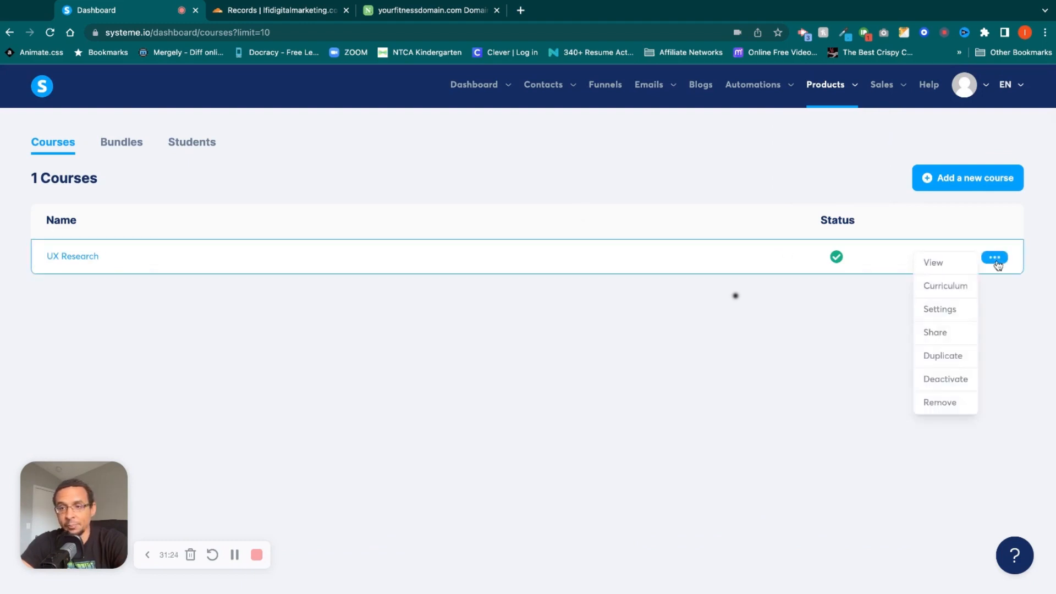
left_click(938, 310)
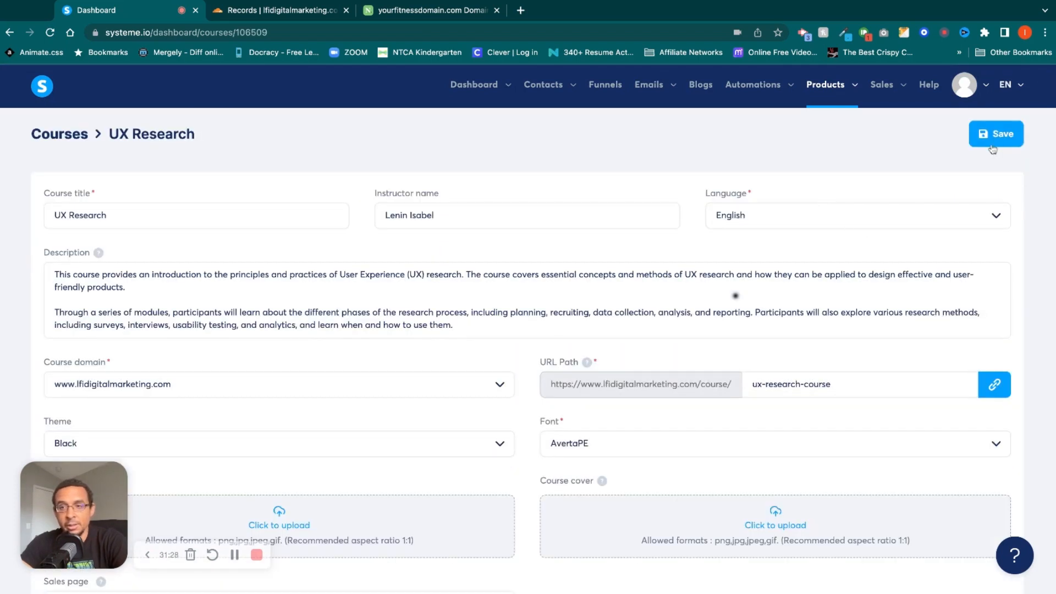
mouse_move(830, 88)
left_click(824, 166)
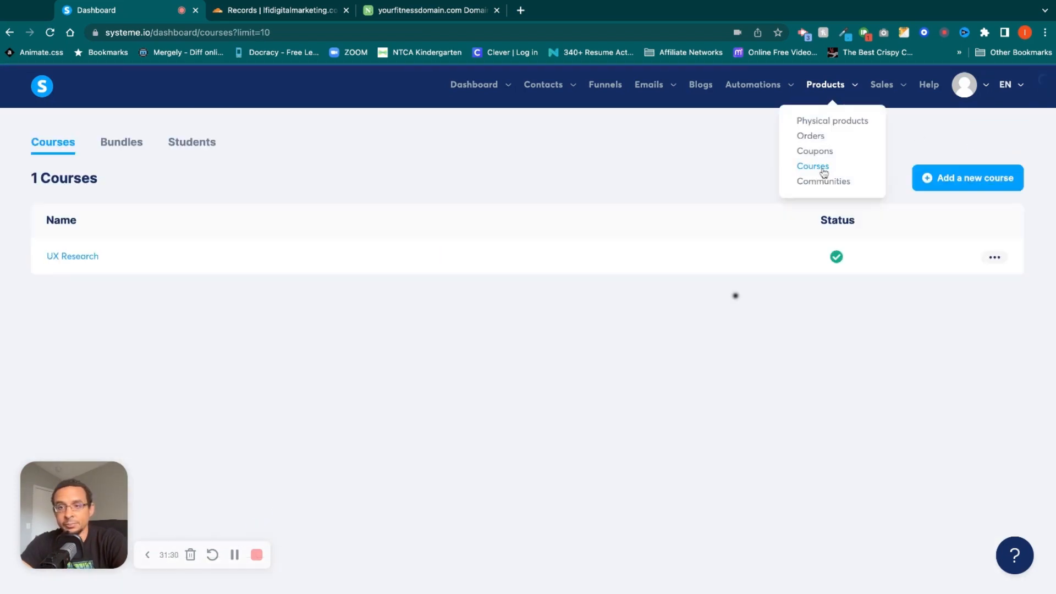
Open the UX Research course's curriculum and review the lectures in Module 1: Introduction to UX Research.
left_click(994, 257)
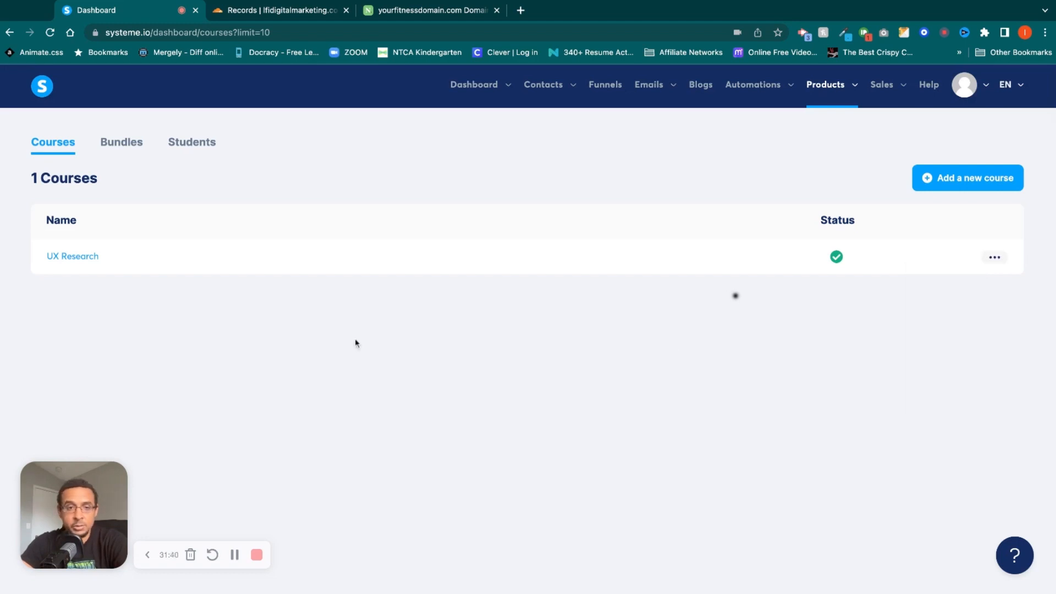
left_click(90, 257)
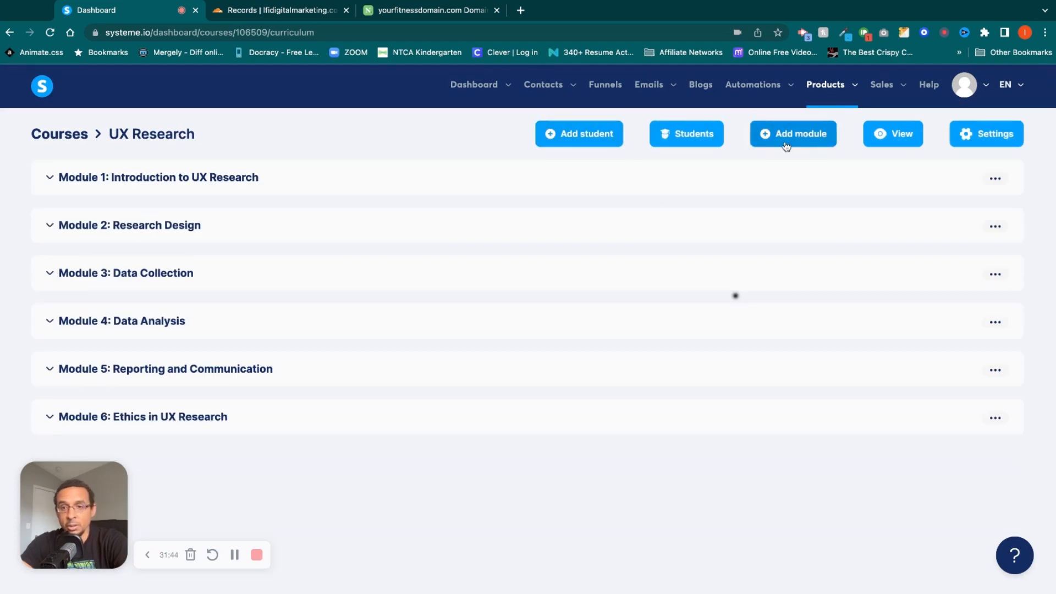
left_click(51, 178)
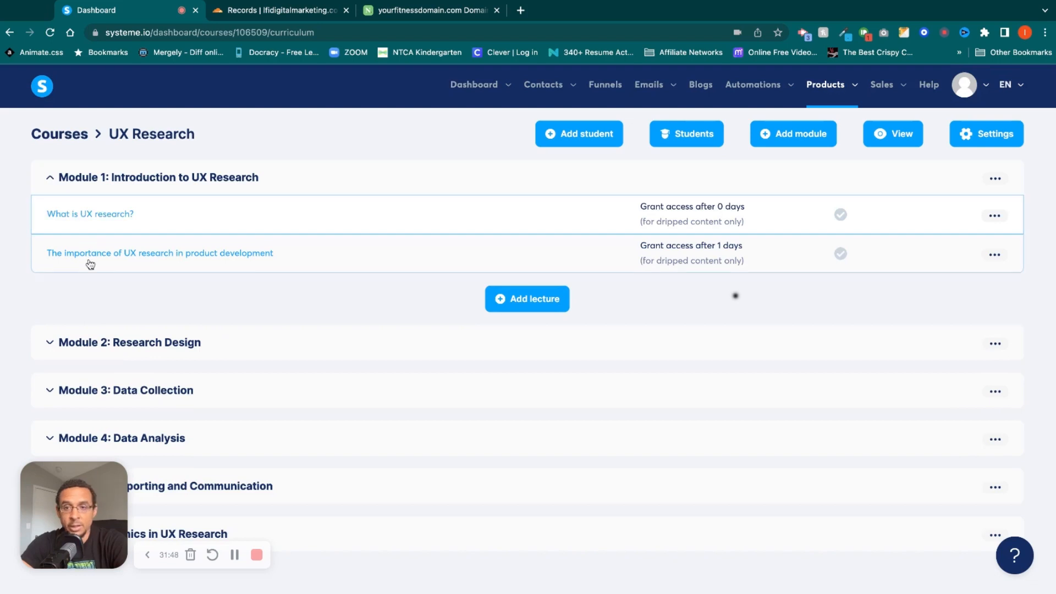
left_click(50, 178)
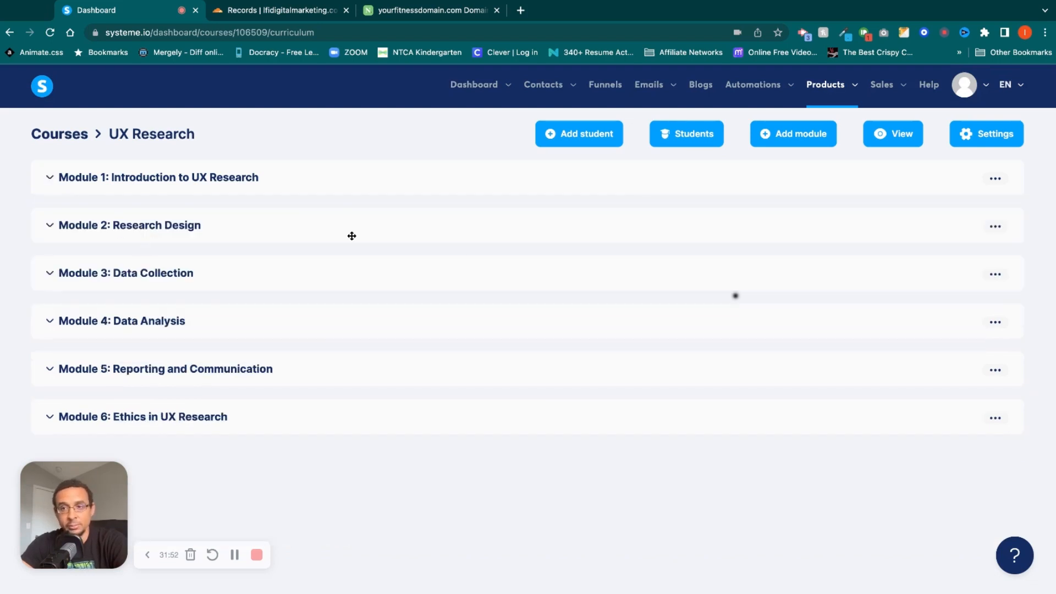
Review the sales transactions list and the subscriptions page.
mouse_move(820, 96)
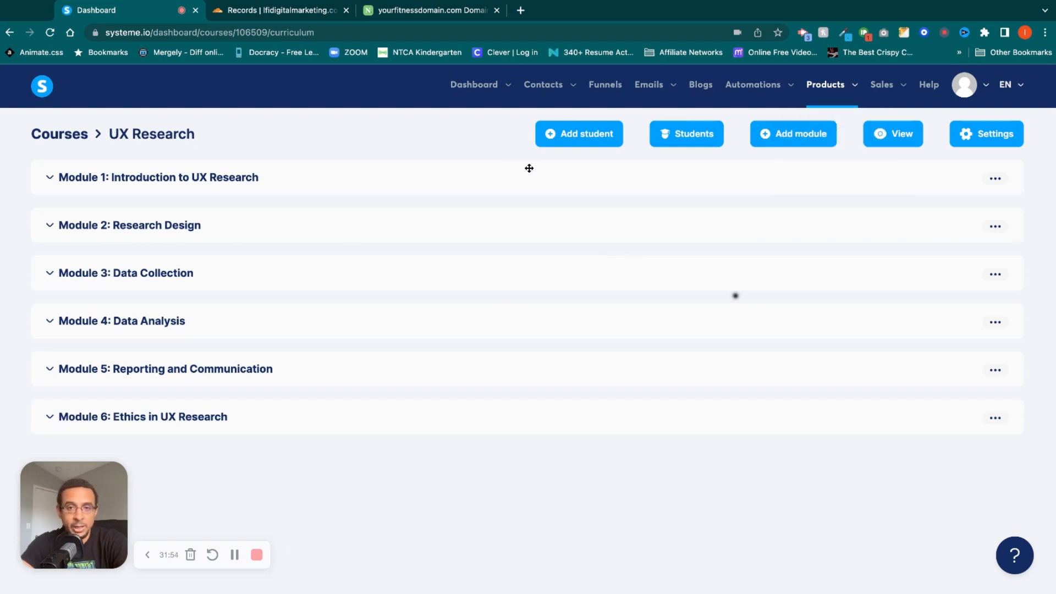
mouse_move(900, 87)
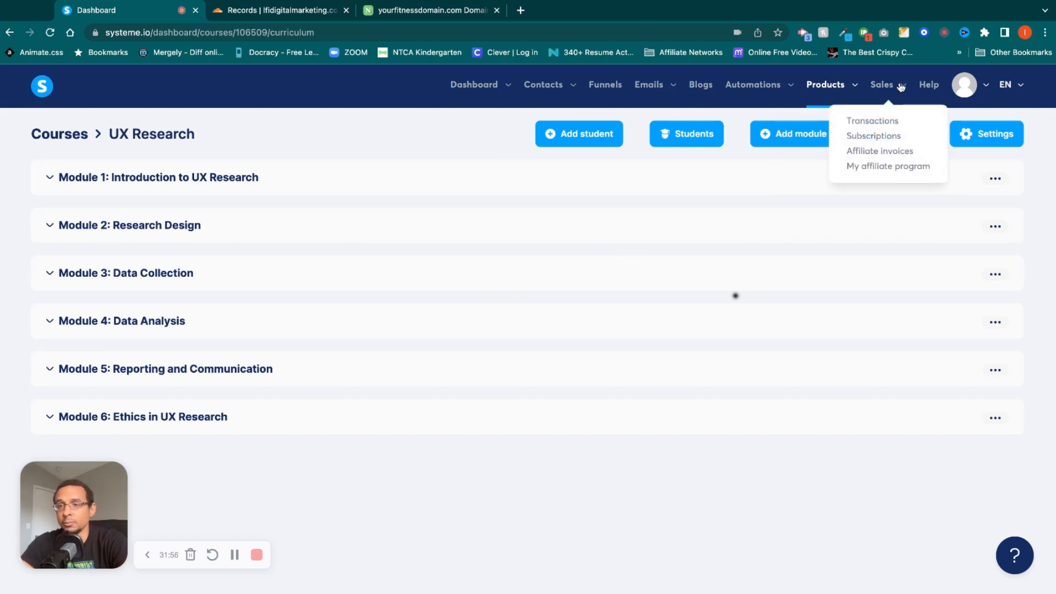
left_click(881, 121)
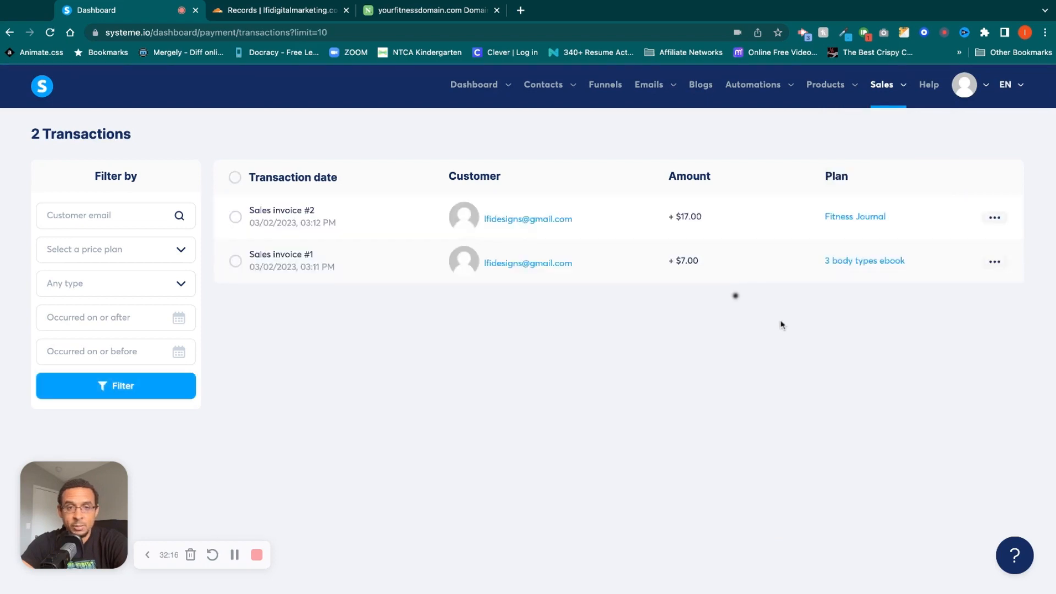
mouse_move(898, 88)
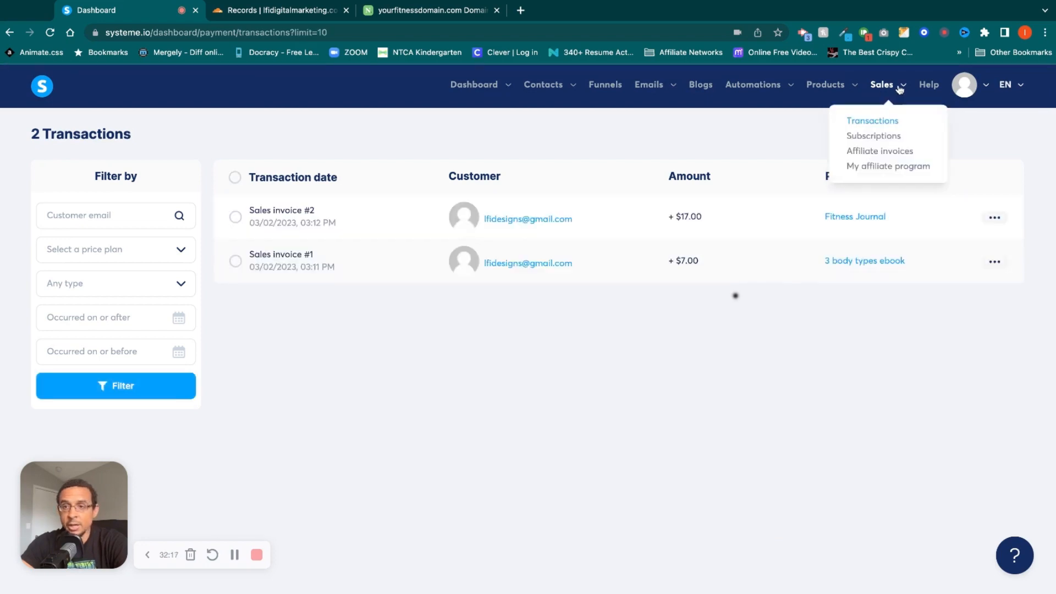
left_click(894, 138)
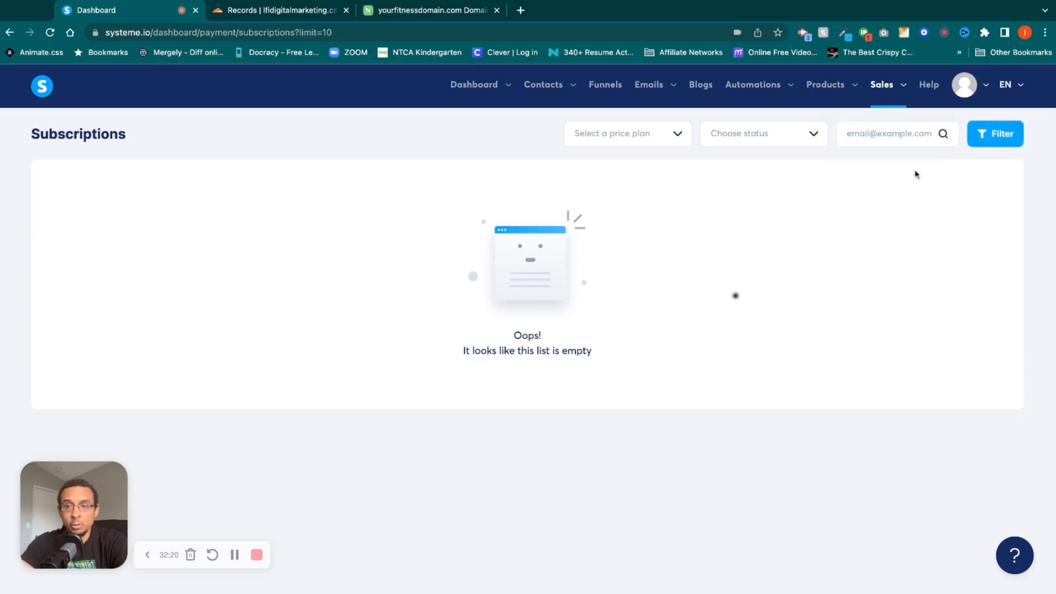